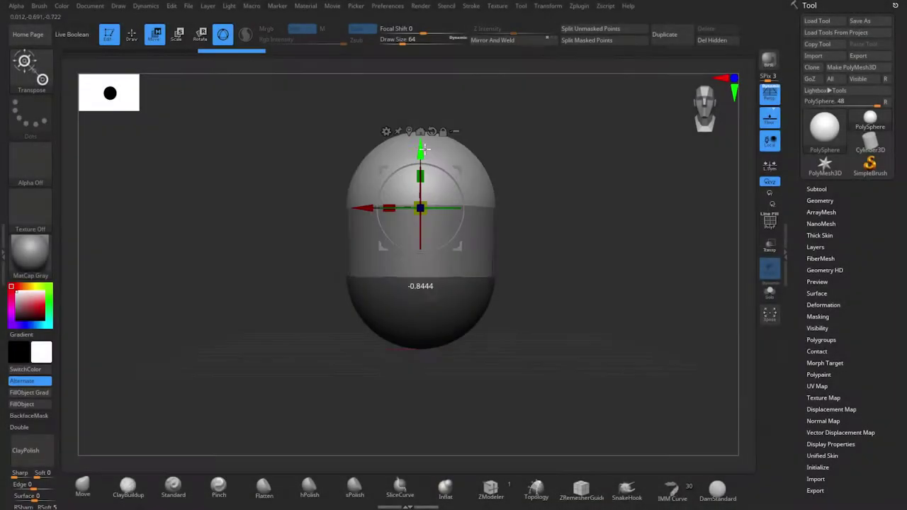
Stretch the capsule's upper half taller with the Transpose gizmo, undoing a stray Move push.
{"action": "left_click_drag", "start_coordinate": [424, 147], "coordinate": [424, 137]}
{"action": "left_click_drag", "start_coordinate": [589, 305], "coordinate": [603, 310], "text": "ctrl"}
{"action": "key", "text": "q"}
{"action": "left_click", "coordinate": [823, 305]}
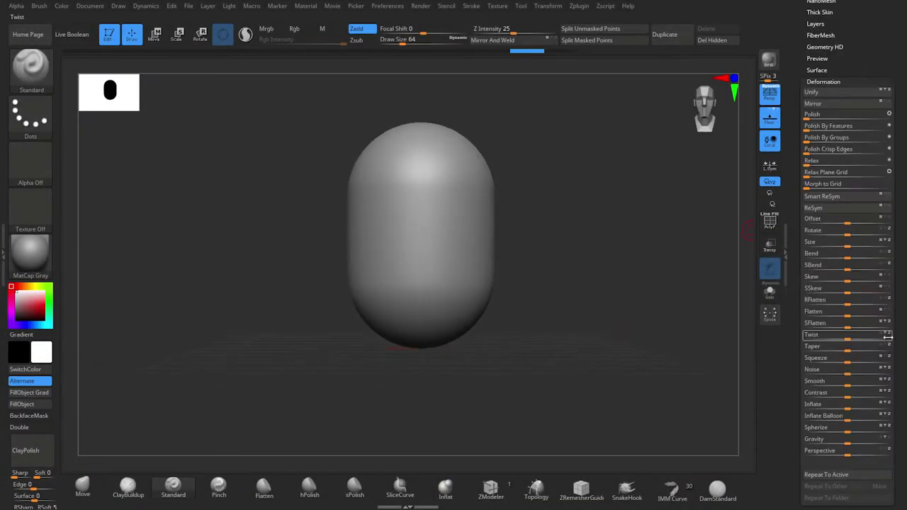
{"action": "key", "text": "space"}
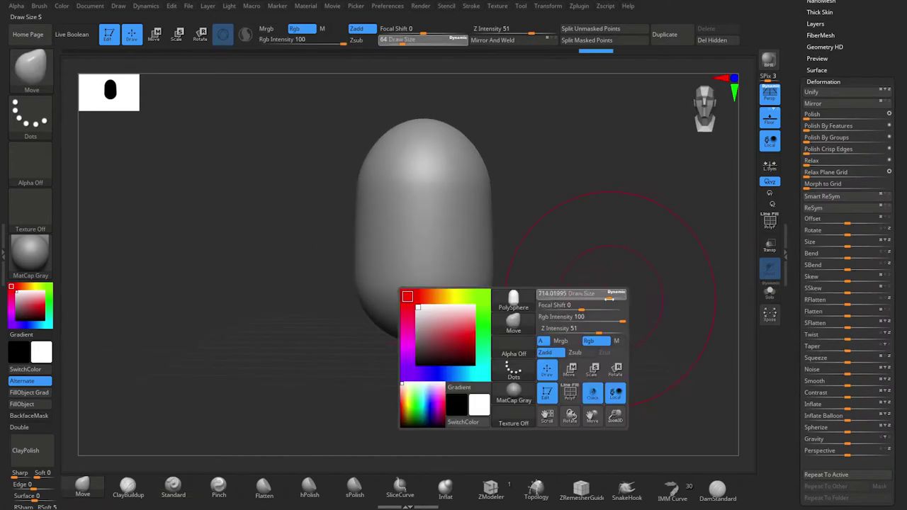
{"action": "mouse_move", "coordinate": [494, 173]}
{"action": "left_mouse_down"}
{"action": "mouse_move", "coordinate": [504, 355]}
{"action": "mouse_move", "coordinate": [581, 338]}
{"action": "mouse_move", "coordinate": [541, 239]}
{"action": "left_mouse_up"}
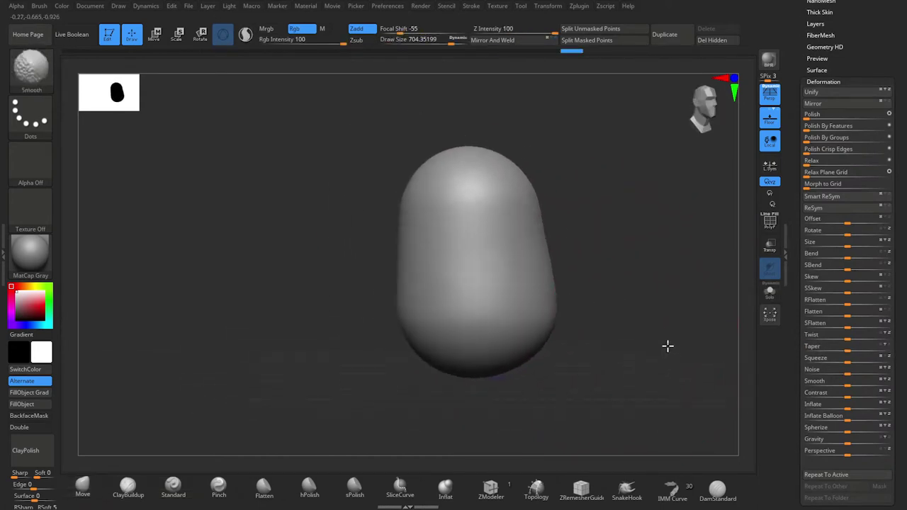
{"action": "key", "text": "ctrl+z"}
{"action": "key", "text": "ctrl+z"}
{"action": "key", "text": "ctrl+z"}
{"action": "key", "text": "w"}
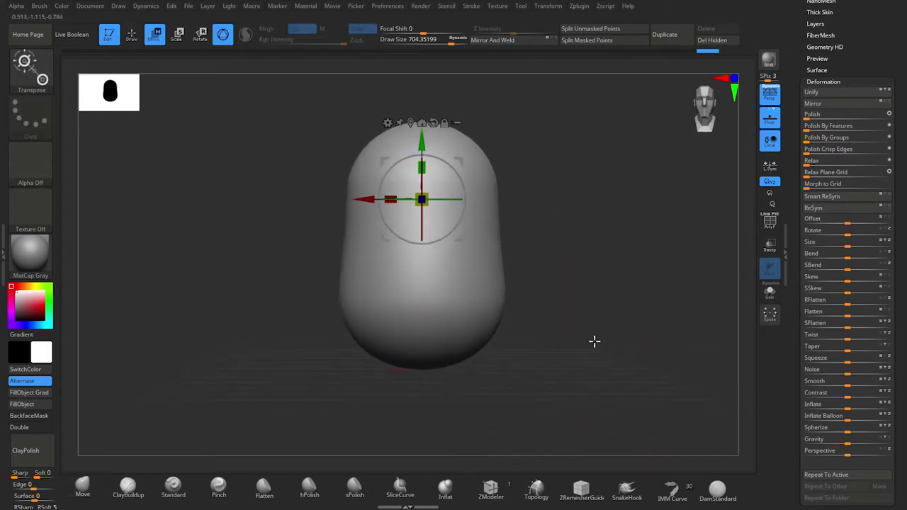
{"action": "key", "text": "q"}
Collapse the Deformation panel and bring up the Subtool list.
{"action": "mouse_move", "coordinate": [539, 170]}
{"action": "left_mouse_down"}
{"action": "mouse_move", "coordinate": [638, 346]}
{"action": "mouse_move", "coordinate": [425, 197]}
{"action": "mouse_move", "coordinate": [612, 359]}
{"action": "left_mouse_up"}
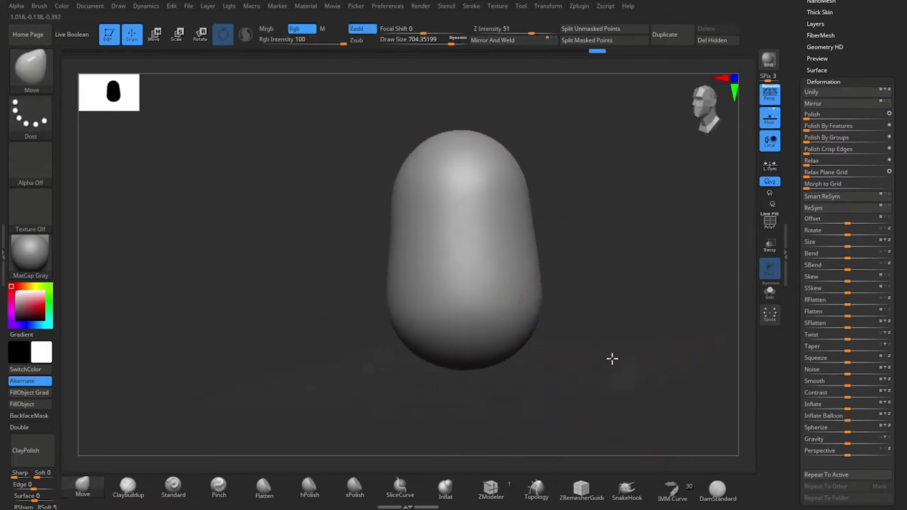
{"action": "mouse_move", "coordinate": [478, 219]}
{"action": "left_mouse_down"}
{"action": "mouse_move", "coordinate": [626, 391]}
{"action": "mouse_move", "coordinate": [602, 363]}
{"action": "left_mouse_up"}
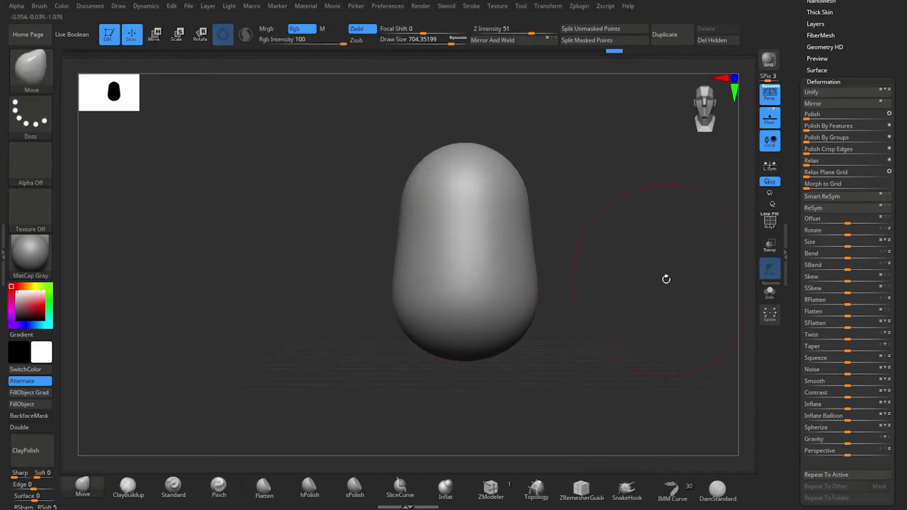
{"action": "left_click", "coordinate": [824, 82]}
{"action": "scroll", "coordinate": [847, 212], "scroll_direction": "up", "scroll_amount": 3}
{"action": "left_click", "coordinate": [816, 104]}
Place the sphere subtool on the upper face as an eye and mirror it to the other side.
{"action": "key", "text": "w"}
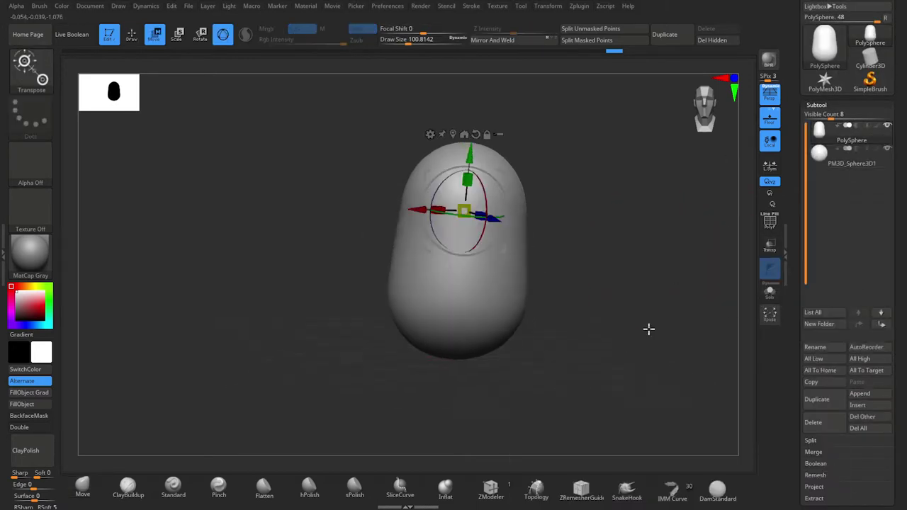
{"action": "left_click_drag", "start_coordinate": [648, 328], "coordinate": [648, 219]}
{"action": "left_click", "coordinate": [608, 284], "text": "alt"}
{"action": "mouse_move", "coordinate": [638, 319]}
{"action": "left_mouse_down"}
{"action": "mouse_move", "coordinate": [561, 203]}
{"action": "mouse_move", "coordinate": [478, 190]}
{"action": "left_mouse_up"}
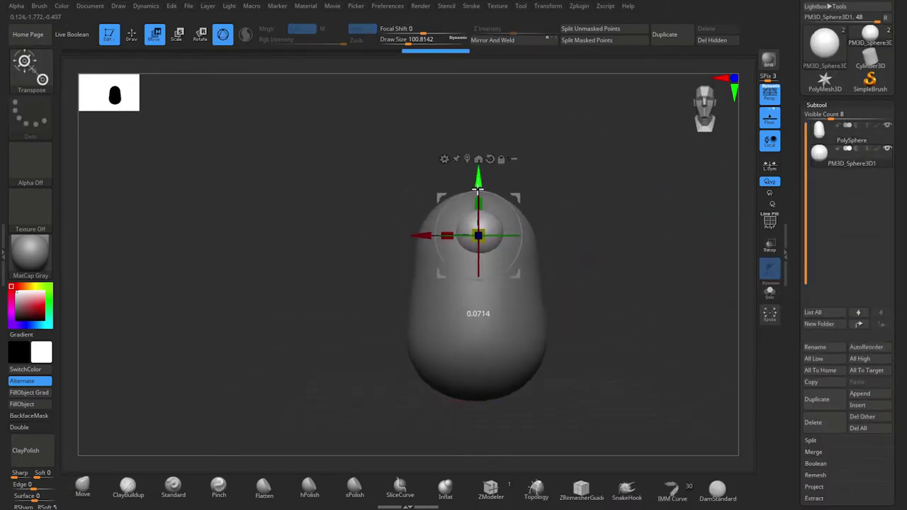
{"action": "mouse_move", "coordinate": [448, 233]}
{"action": "left_mouse_down"}
{"action": "mouse_move", "coordinate": [494, 258]}
{"action": "mouse_move", "coordinate": [463, 260]}
{"action": "left_mouse_up"}
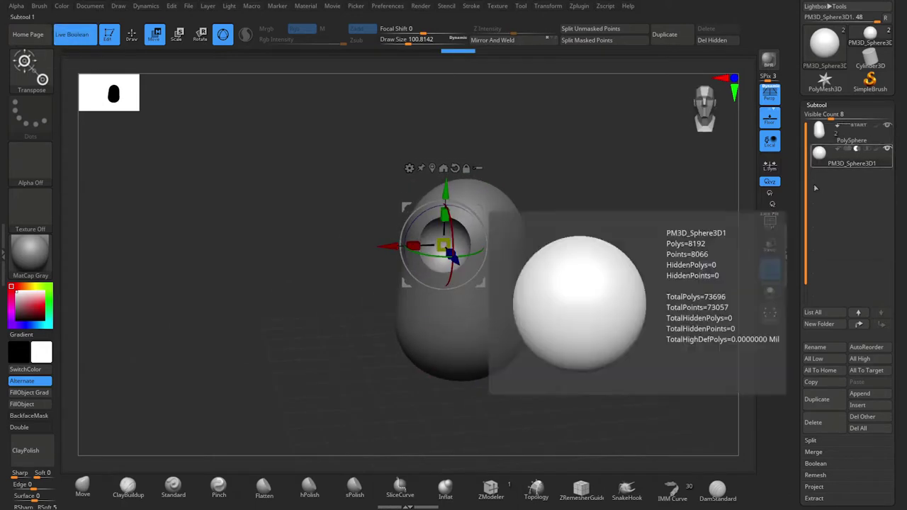
{"action": "left_click", "coordinate": [493, 39]}
{"action": "left_click_drag", "start_coordinate": [622, 338], "coordinate": [618, 360]}
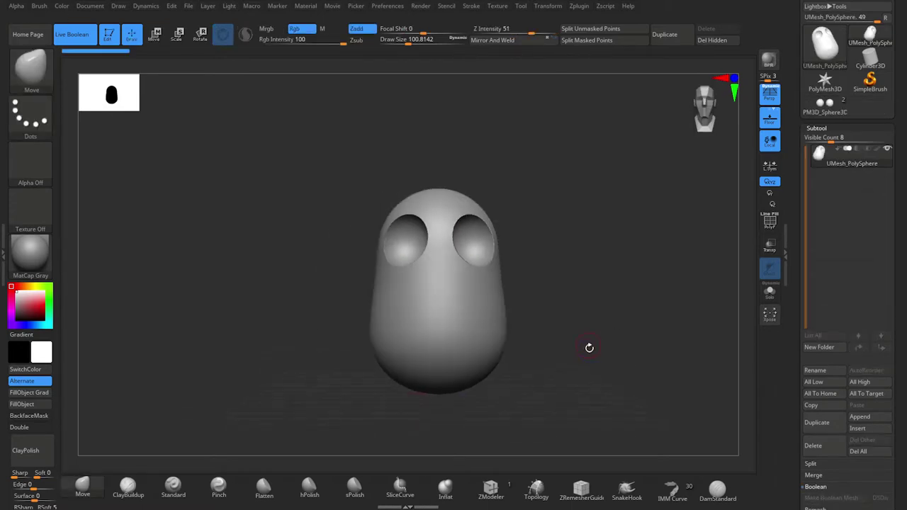
Resize the brush and smooth the rims of both eye sockets.
{"action": "key", "text": "s"}
{"action": "left_click_drag", "start_coordinate": [589, 347], "coordinate": [202, 438]}
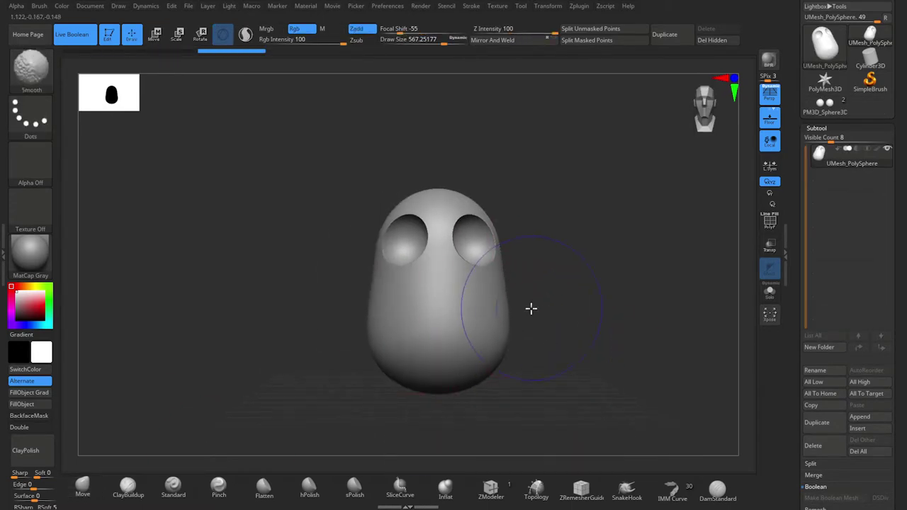
{"action": "key", "text": "space"}
{"action": "key", "text": "s"}
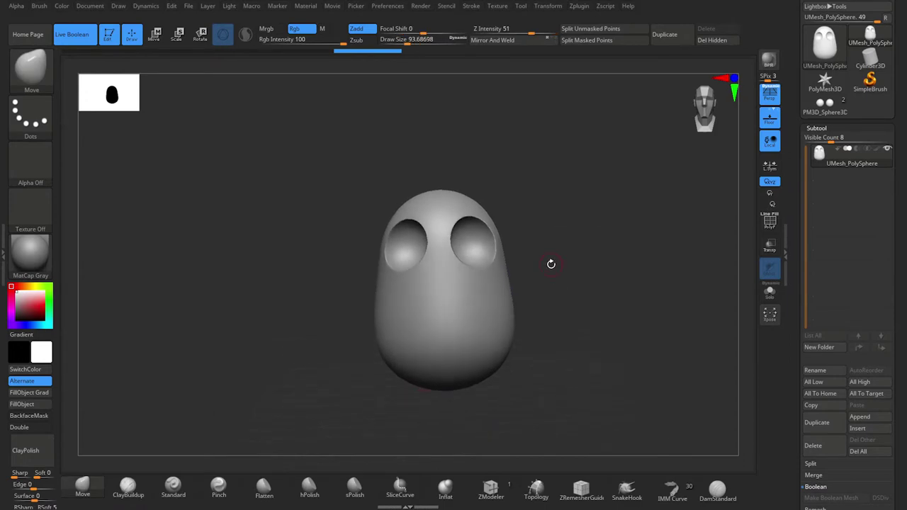
{"action": "mouse_move", "coordinate": [597, 346]}
{"action": "left_mouse_down", "text": "shift"}
{"action": "mouse_move", "coordinate": [498, 265]}
{"action": "mouse_move", "coordinate": [597, 328]}
{"action": "mouse_move", "coordinate": [453, 285]}
{"action": "mouse_move", "coordinate": [579, 300]}
{"action": "mouse_move", "coordinate": [602, 367]}
{"action": "mouse_move", "coordinate": [403, 284]}
{"action": "mouse_move", "coordinate": [553, 316]}
{"action": "mouse_move", "coordinate": [475, 275]}
{"action": "left_mouse_up", "text": "shift"}
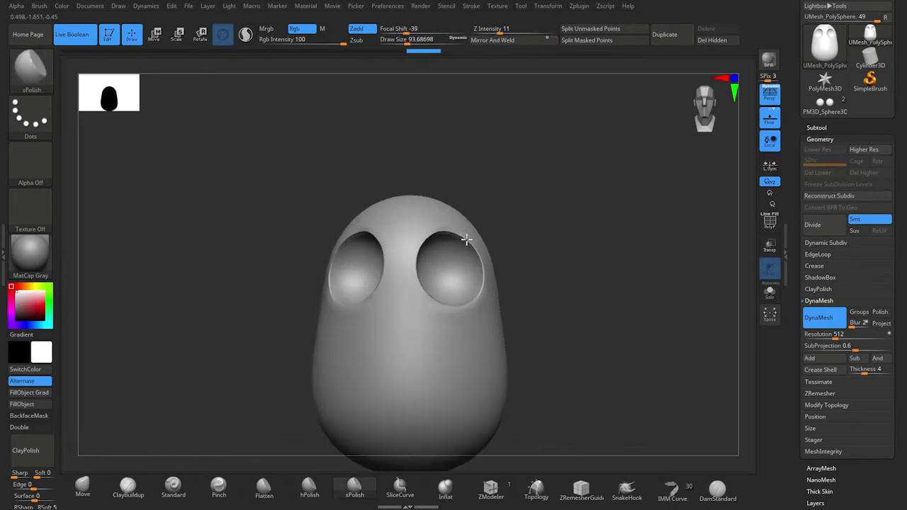
Append a new PolySphere subtool to the model.
{"action": "mouse_move", "coordinate": [467, 240]}
{"action": "left_mouse_down"}
{"action": "mouse_move", "coordinate": [432, 245]}
{"action": "mouse_move", "coordinate": [476, 243]}
{"action": "mouse_move", "coordinate": [485, 258]}
{"action": "left_mouse_up"}
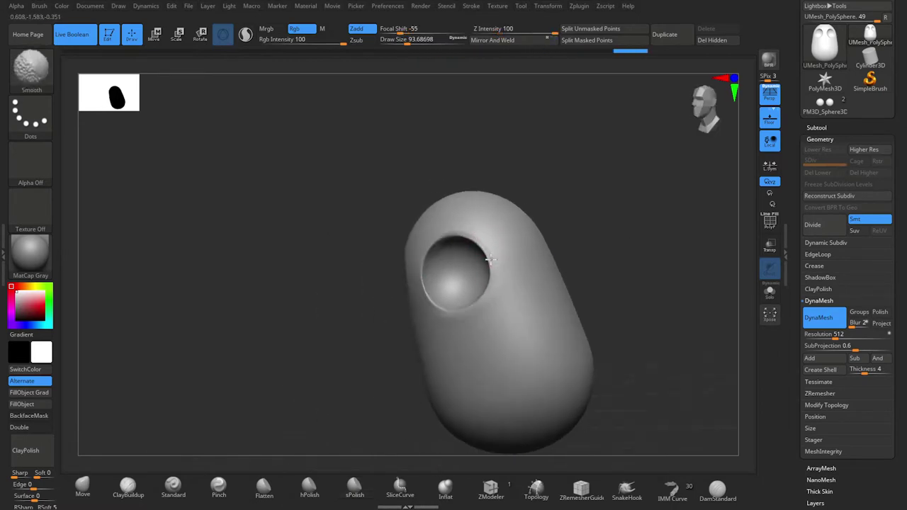
{"action": "left_click_drag", "start_coordinate": [461, 322], "coordinate": [450, 244]}
{"action": "left_click_drag", "start_coordinate": [454, 275], "coordinate": [638, 360]}
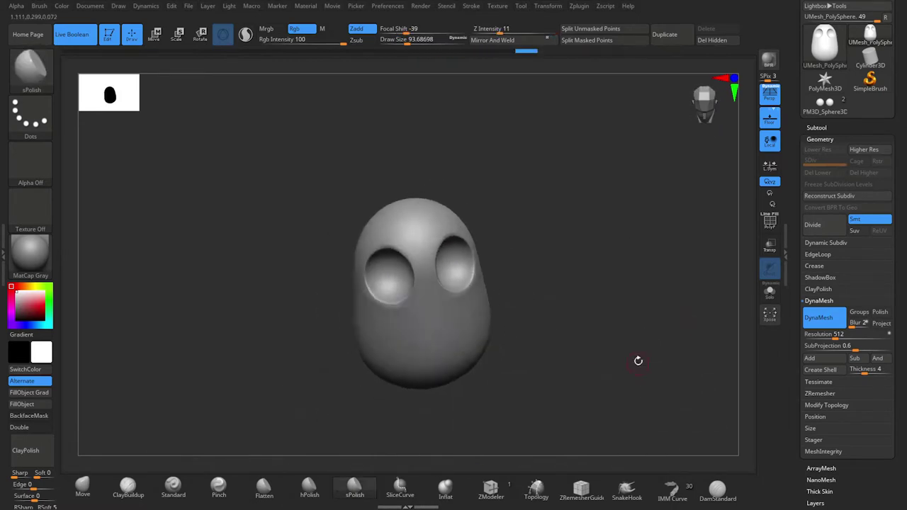
{"action": "left_click", "coordinate": [816, 127]}
{"action": "left_click", "coordinate": [860, 383]}
Move the appended sphere into the eye sockets with the Transpose gizmo, checking its depth.
{"action": "left_click", "coordinate": [589, 303]}
{"action": "key", "text": "w"}
{"action": "mouse_move", "coordinate": [419, 376]}
{"action": "left_mouse_down"}
{"action": "mouse_move", "coordinate": [496, 341]}
{"action": "mouse_move", "coordinate": [563, 343]}
{"action": "mouse_move", "coordinate": [454, 297]}
{"action": "mouse_move", "coordinate": [413, 211]}
{"action": "left_mouse_up"}
{"action": "mouse_move", "coordinate": [538, 312]}
{"action": "left_mouse_down"}
{"action": "mouse_move", "coordinate": [593, 348]}
{"action": "mouse_move", "coordinate": [589, 267]}
{"action": "mouse_move", "coordinate": [496, 277]}
{"action": "left_mouse_up"}
{"action": "mouse_move", "coordinate": [417, 248]}
{"action": "left_mouse_down"}
{"action": "mouse_move", "coordinate": [506, 332]}
{"action": "mouse_move", "coordinate": [504, 354]}
{"action": "mouse_move", "coordinate": [522, 352]}
{"action": "mouse_move", "coordinate": [560, 298]}
{"action": "mouse_move", "coordinate": [533, 385]}
{"action": "mouse_move", "coordinate": [577, 300]}
{"action": "mouse_move", "coordinate": [600, 404]}
{"action": "mouse_move", "coordinate": [582, 354]}
{"action": "mouse_move", "coordinate": [626, 432]}
{"action": "mouse_move", "coordinate": [588, 413]}
{"action": "mouse_move", "coordinate": [644, 409]}
{"action": "mouse_move", "coordinate": [611, 387]}
{"action": "mouse_move", "coordinate": [668, 379]}
{"action": "mouse_move", "coordinate": [401, 348]}
{"action": "mouse_move", "coordinate": [572, 326]}
{"action": "mouse_move", "coordinate": [365, 298]}
{"action": "mouse_move", "coordinate": [586, 255]}
{"action": "mouse_move", "coordinate": [561, 265]}
{"action": "mouse_move", "coordinate": [558, 401]}
{"action": "left_mouse_up"}
{"action": "key", "text": "q"}
{"action": "key", "text": "w"}
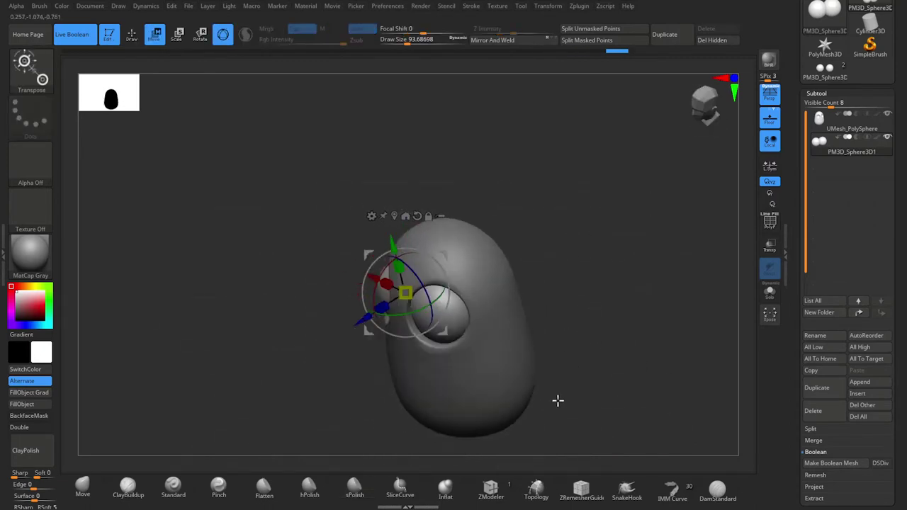
{"action": "mouse_move", "coordinate": [312, 383]}
{"action": "left_mouse_down"}
{"action": "mouse_move", "coordinate": [616, 409]}
{"action": "mouse_move", "coordinate": [598, 371]}
{"action": "mouse_move", "coordinate": [628, 379]}
{"action": "left_mouse_up"}
Stretch a new sphere into a tall oval beside the head.
{"action": "key", "text": "q"}
{"action": "key", "text": "w"}
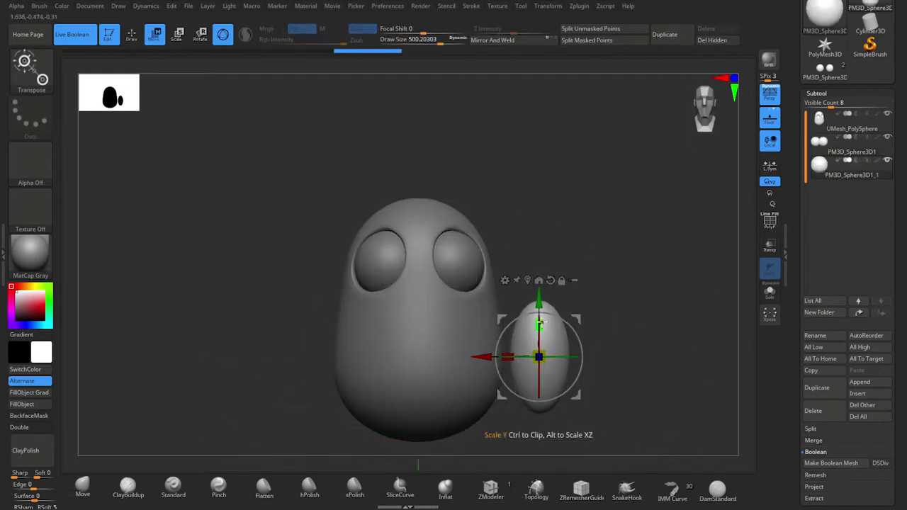
{"action": "mouse_move", "coordinate": [539, 312]}
{"action": "left_mouse_down"}
{"action": "mouse_move", "coordinate": [571, 333]}
{"action": "mouse_move", "coordinate": [513, 338]}
{"action": "mouse_move", "coordinate": [607, 379]}
{"action": "left_mouse_up"}
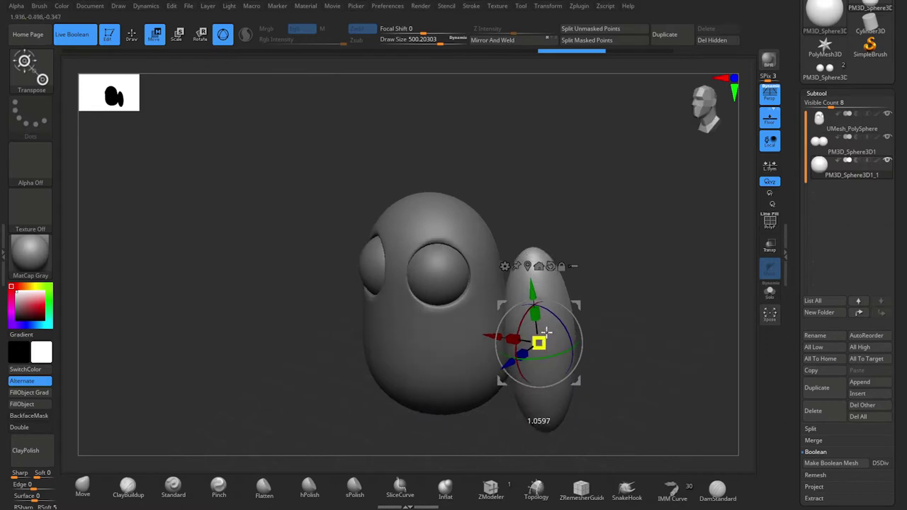
{"action": "mouse_move", "coordinate": [539, 345]}
{"action": "left_mouse_down"}
{"action": "mouse_move", "coordinate": [522, 355]}
{"action": "mouse_move", "coordinate": [611, 350]}
{"action": "left_mouse_up"}
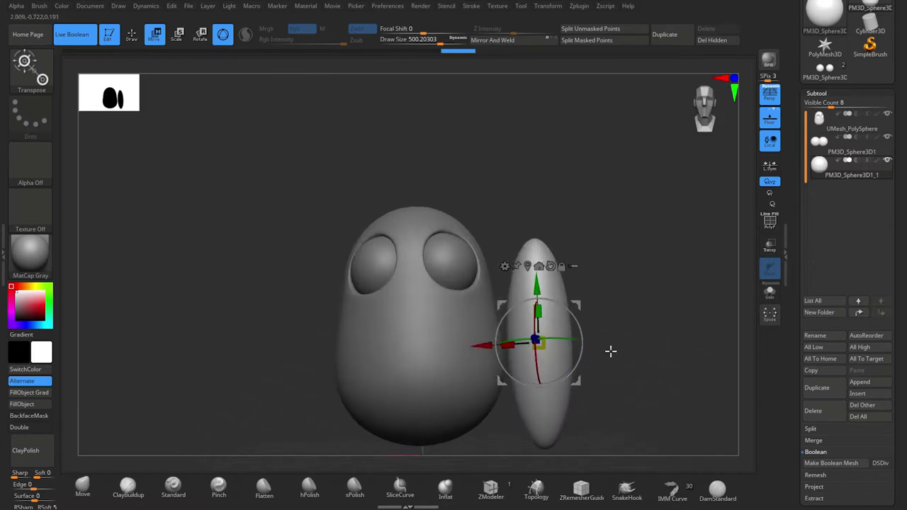
{"action": "left_click", "coordinate": [818, 93]}
Taper the tall sphere with Deformation > Taper and scale it up.
{"action": "left_click", "coordinate": [824, 209]}
{"action": "left_click_drag", "start_coordinate": [847, 346], "coordinate": [864, 349]}
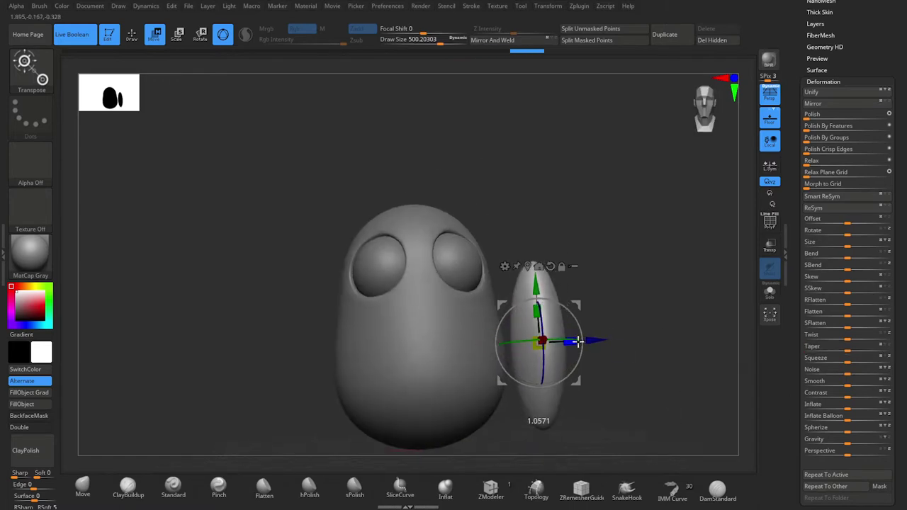
{"action": "left_click_drag", "start_coordinate": [573, 343], "coordinate": [638, 389]}
{"action": "key", "text": "q"}
Bend the tapered piece into a drooping ear and turn on Transp.
{"action": "left_click_drag", "start_coordinate": [563, 350], "coordinate": [625, 374]}
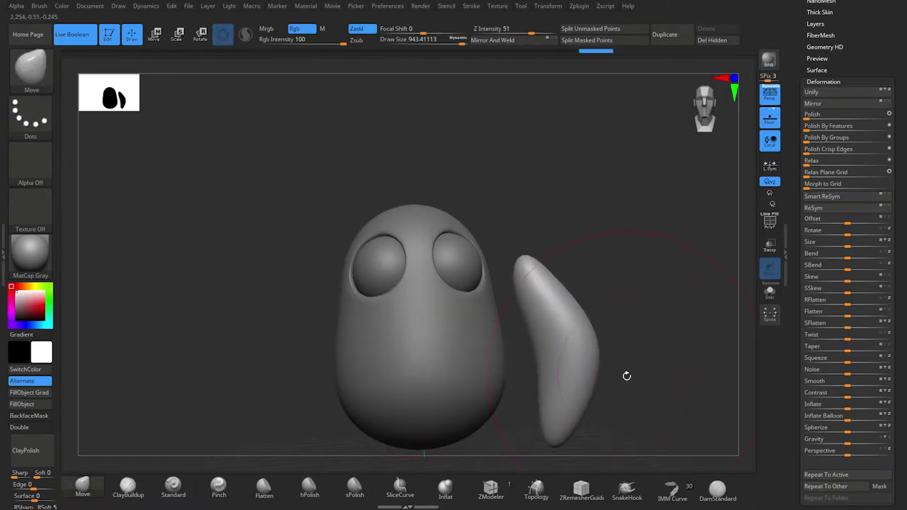
{"action": "key", "text": "w"}
{"action": "key", "text": "space"}
{"action": "key", "text": "q"}
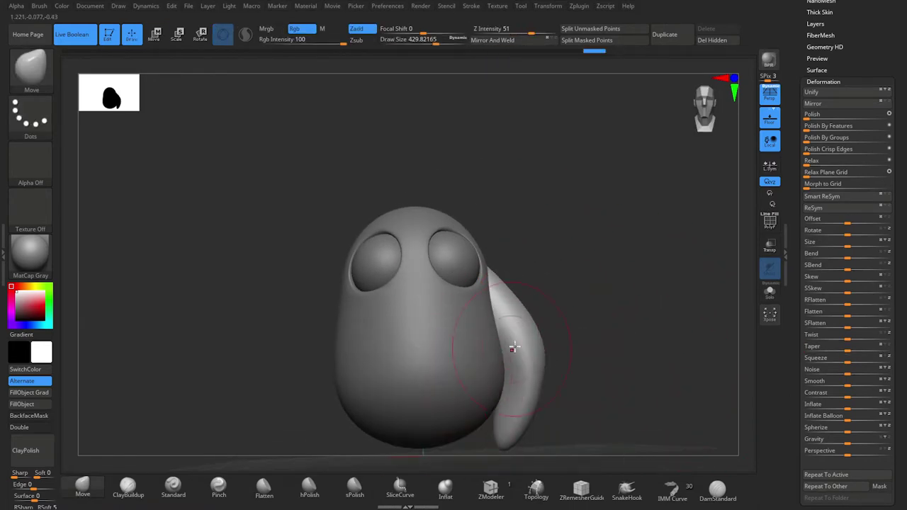
{"action": "mouse_move", "coordinate": [512, 344]}
{"action": "left_mouse_down"}
{"action": "mouse_move", "coordinate": [504, 395]}
{"action": "mouse_move", "coordinate": [673, 341]}
{"action": "mouse_move", "coordinate": [608, 381]}
{"action": "mouse_move", "coordinate": [544, 383]}
{"action": "left_mouse_up"}
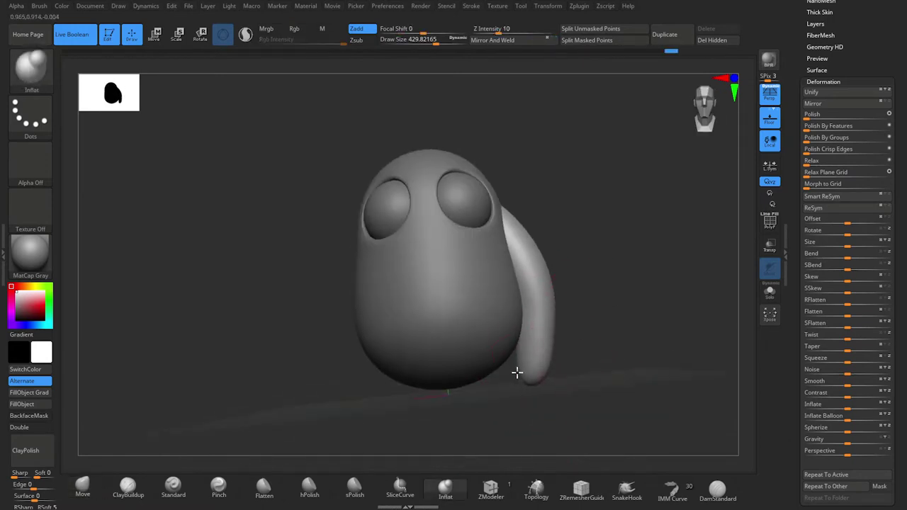
{"action": "mouse_move", "coordinate": [585, 357]}
{"action": "left_mouse_down"}
{"action": "mouse_move", "coordinate": [518, 276]}
{"action": "mouse_move", "coordinate": [564, 387]}
{"action": "left_mouse_up"}
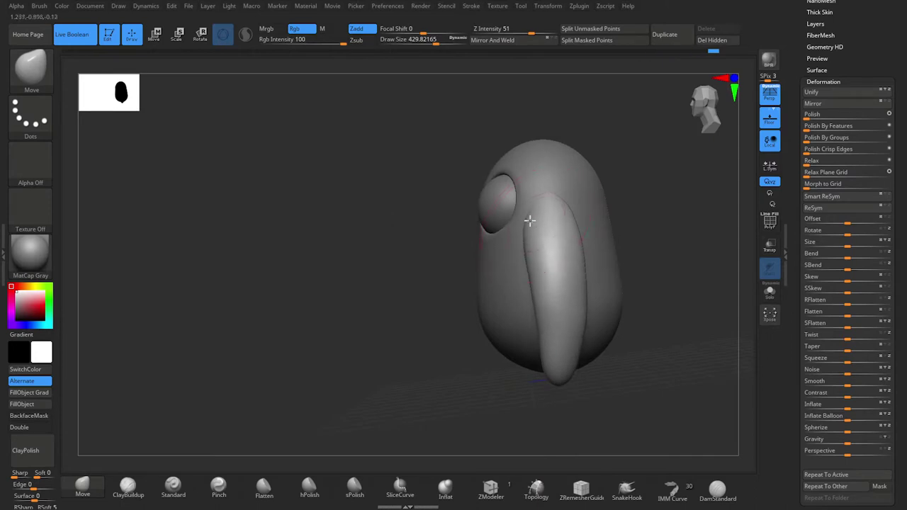
{"action": "mouse_move", "coordinate": [541, 207]}
{"action": "left_mouse_down"}
{"action": "mouse_move", "coordinate": [531, 248]}
{"action": "mouse_move", "coordinate": [659, 344]}
{"action": "mouse_move", "coordinate": [634, 391]}
{"action": "left_mouse_up"}
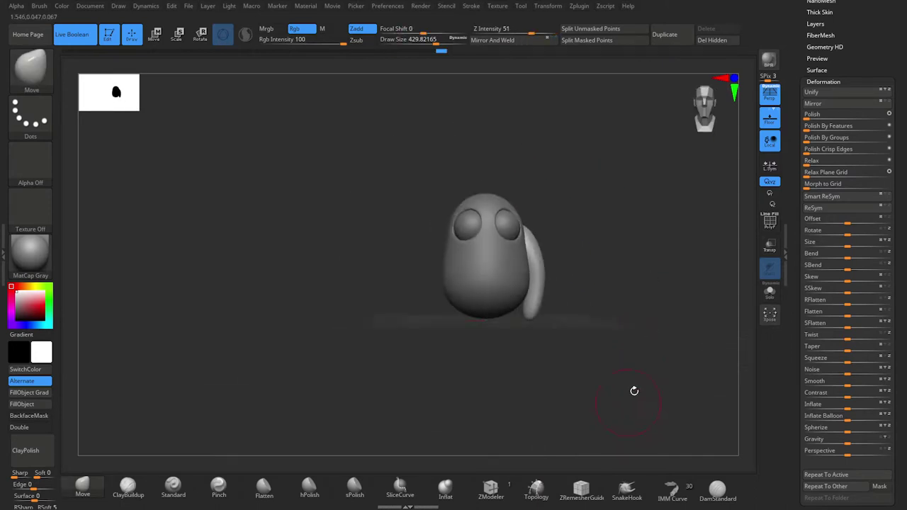
{"action": "left_click", "coordinate": [771, 247]}
Switch to the Move brush and mirror the drooping ear onto the head's left side.
{"action": "key", "text": "f"}
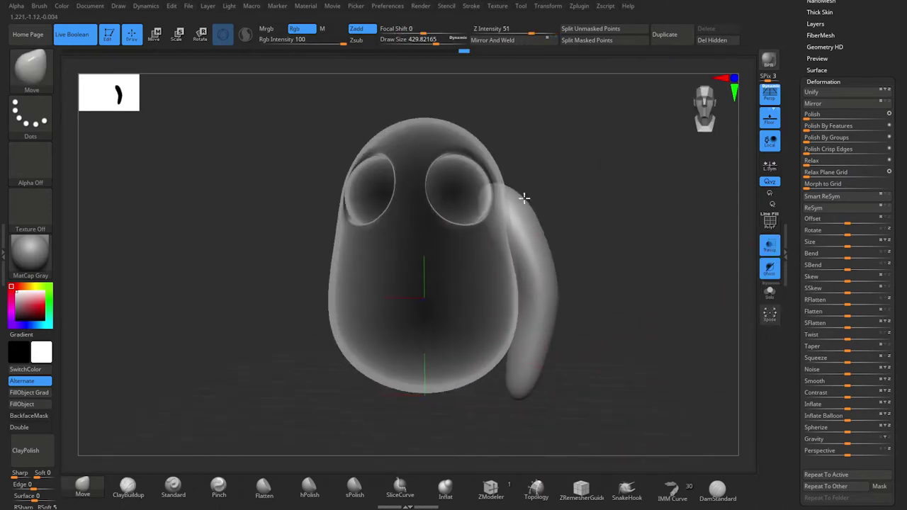
{"action": "mouse_move", "coordinate": [522, 197]}
{"action": "left_mouse_down"}
{"action": "mouse_move", "coordinate": [533, 284]}
{"action": "mouse_move", "coordinate": [576, 312]}
{"action": "left_mouse_up"}
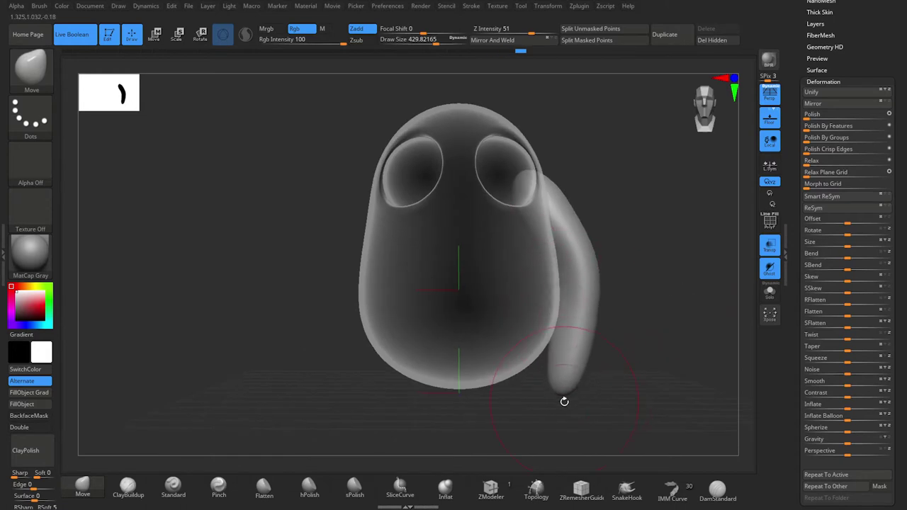
{"action": "mouse_move", "coordinate": [563, 378]}
{"action": "left_mouse_down"}
{"action": "mouse_move", "coordinate": [650, 397]}
{"action": "mouse_move", "coordinate": [581, 379]}
{"action": "mouse_move", "coordinate": [589, 413]}
{"action": "left_mouse_up"}
{"action": "mouse_move", "coordinate": [596, 365]}
{"action": "left_mouse_down"}
{"action": "mouse_move", "coordinate": [579, 340]}
{"action": "mouse_move", "coordinate": [565, 408]}
{"action": "mouse_move", "coordinate": [610, 425]}
{"action": "mouse_move", "coordinate": [638, 460]}
{"action": "mouse_move", "coordinate": [551, 419]}
{"action": "mouse_move", "coordinate": [565, 425]}
{"action": "mouse_move", "coordinate": [626, 385]}
{"action": "mouse_move", "coordinate": [652, 395]}
{"action": "mouse_move", "coordinate": [549, 338]}
{"action": "mouse_move", "coordinate": [526, 260]}
{"action": "mouse_move", "coordinate": [560, 205]}
{"action": "mouse_move", "coordinate": [536, 293]}
{"action": "mouse_move", "coordinate": [548, 384]}
{"action": "mouse_move", "coordinate": [541, 260]}
{"action": "left_mouse_up"}
{"action": "key", "text": "b"}
{"action": "key", "text": "m"}
{"action": "key", "text": "v"}
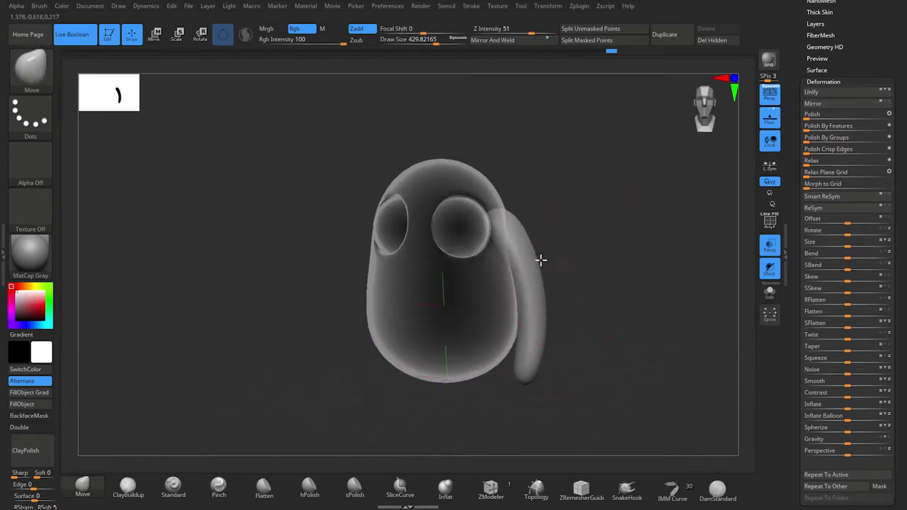
{"action": "mouse_move", "coordinate": [629, 363]}
{"action": "left_mouse_down"}
{"action": "mouse_move", "coordinate": [656, 362]}
{"action": "mouse_move", "coordinate": [747, 272]}
{"action": "left_mouse_up"}
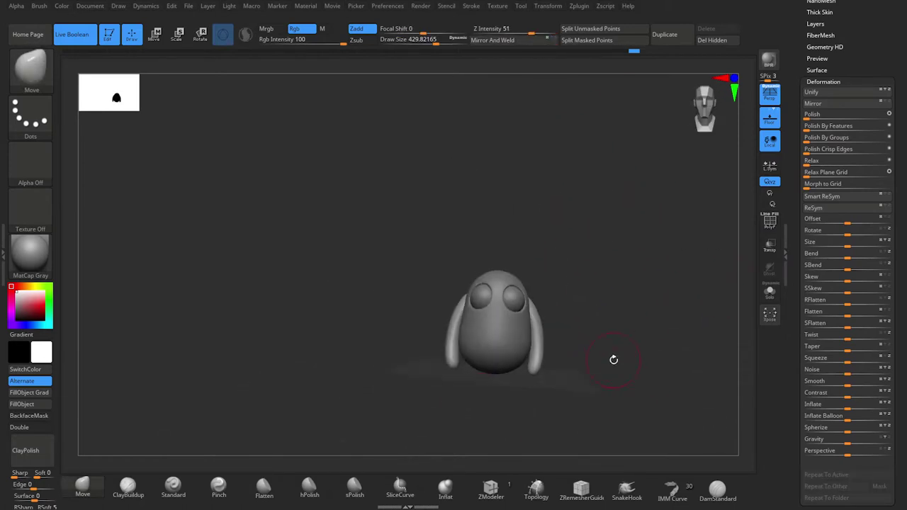
Frame the creature and orbit to inspect the ears and face from the front.
{"action": "key", "text": "f"}
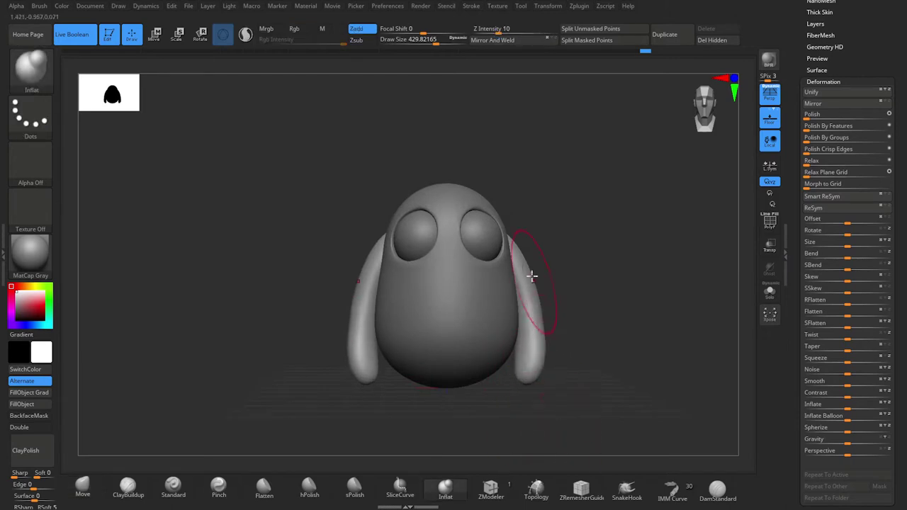
{"action": "mouse_move", "coordinate": [532, 277]}
{"action": "left_mouse_down"}
{"action": "mouse_move", "coordinate": [541, 314]}
{"action": "mouse_move", "coordinate": [632, 353]}
{"action": "mouse_move", "coordinate": [553, 365]}
{"action": "mouse_move", "coordinate": [633, 348]}
{"action": "mouse_move", "coordinate": [560, 319]}
{"action": "left_mouse_up"}
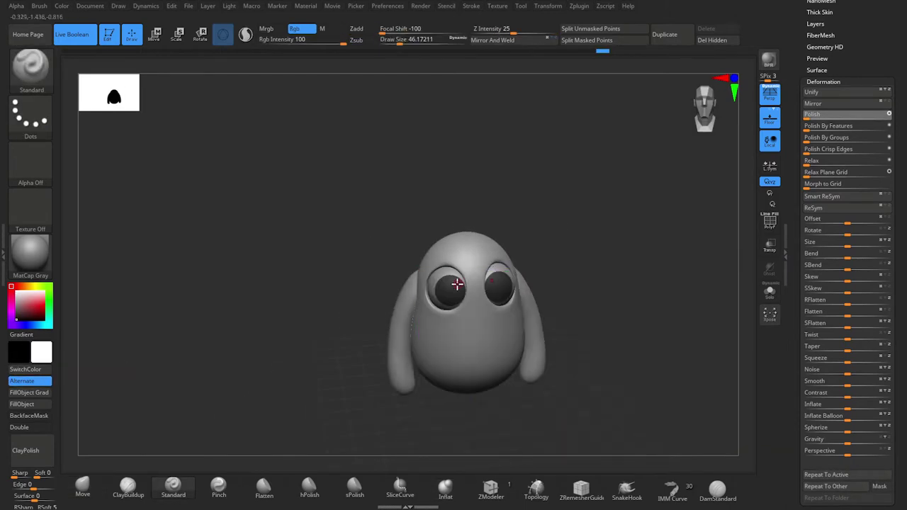
{"action": "mouse_move", "coordinate": [634, 338]}
{"action": "left_mouse_down"}
{"action": "mouse_move", "coordinate": [634, 383]}
{"action": "mouse_move", "coordinate": [620, 371]}
{"action": "mouse_move", "coordinate": [617, 340]}
{"action": "left_mouse_up"}
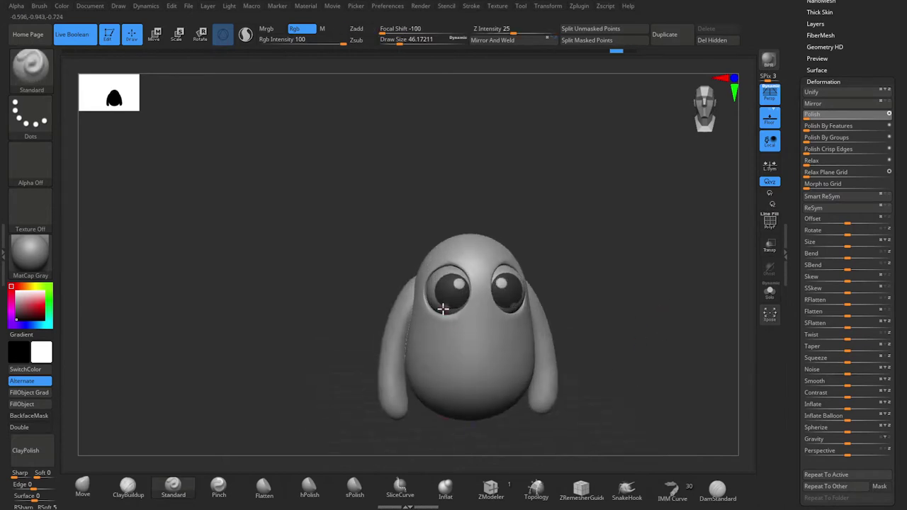
{"action": "mouse_move", "coordinate": [670, 419]}
{"action": "left_mouse_down"}
{"action": "mouse_move", "coordinate": [646, 365]}
{"action": "mouse_move", "coordinate": [606, 442]}
{"action": "mouse_move", "coordinate": [622, 412]}
{"action": "mouse_move", "coordinate": [683, 395]}
{"action": "mouse_move", "coordinate": [669, 414]}
{"action": "mouse_move", "coordinate": [628, 379]}
{"action": "mouse_move", "coordinate": [574, 377]}
{"action": "left_mouse_up"}
{"action": "key", "text": "w"}
{"action": "key", "text": "q"}
{"action": "key", "text": "w"}
{"action": "key", "text": "q"}
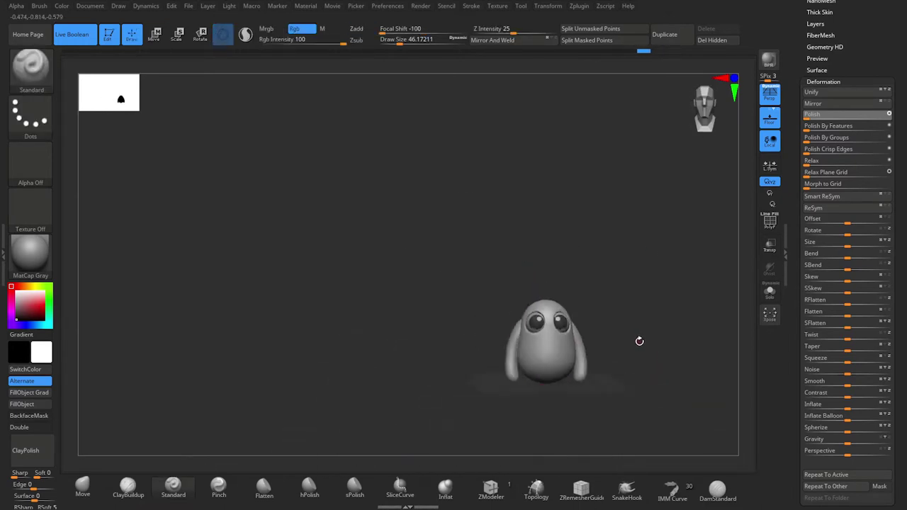
Set the Standard brush size to about 186 and swap colours to paint the eyeballs black.
{"action": "key", "text": "F1"}
{"action": "key", "text": "space"}
{"action": "mouse_move", "coordinate": [528, 291]}
{"action": "left_mouse_down"}
{"action": "mouse_move", "coordinate": [568, 331]}
{"action": "mouse_move", "coordinate": [600, 316]}
{"action": "mouse_move", "coordinate": [543, 331]}
{"action": "mouse_move", "coordinate": [633, 295]}
{"action": "mouse_move", "coordinate": [502, 306]}
{"action": "mouse_move", "coordinate": [397, 383]}
{"action": "left_mouse_up"}
{"action": "key", "text": "space"}
Shrink the brush to about 56 for the eye highlights, then make Rot01 the active subtool.
{"action": "left_click_drag", "start_coordinate": [297, 386], "coordinate": [352, 350]}
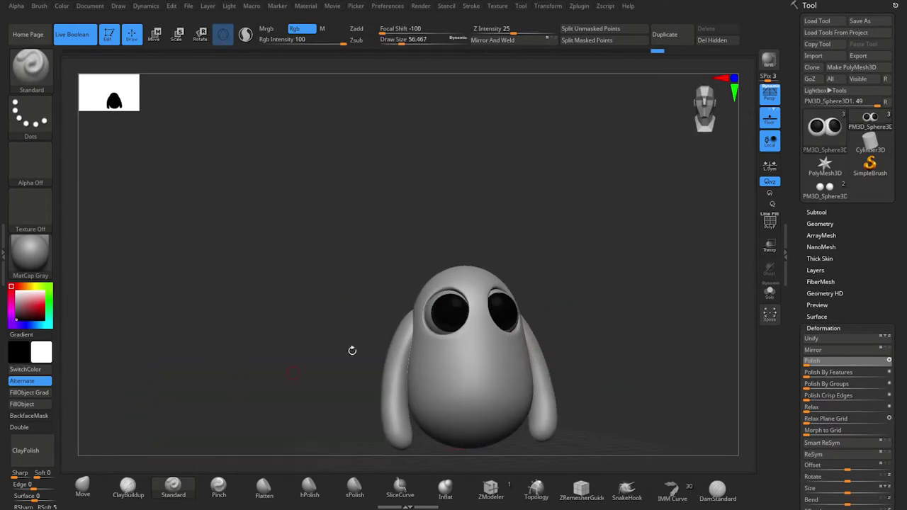
{"action": "mouse_move", "coordinate": [629, 375]}
{"action": "left_mouse_down", "text": "alt"}
{"action": "mouse_move", "coordinate": [577, 374]}
{"action": "mouse_move", "coordinate": [597, 380]}
{"action": "left_mouse_up", "text": "alt"}
{"action": "left_click", "coordinate": [817, 212]}
{"action": "left_click", "coordinate": [533, 315], "text": "alt"}
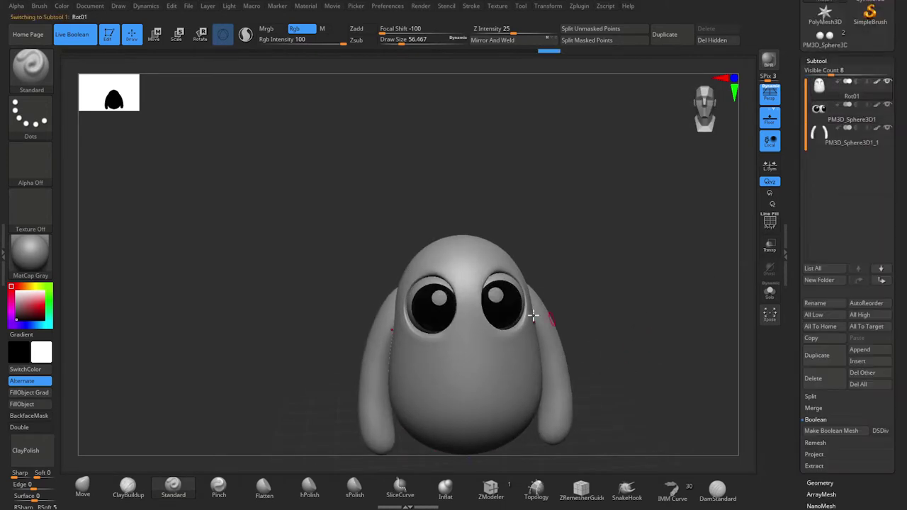
Set focal shift 0, brush size about 162 and Z intensity 10, then sculpt the nose bump.
{"action": "key", "text": "space"}
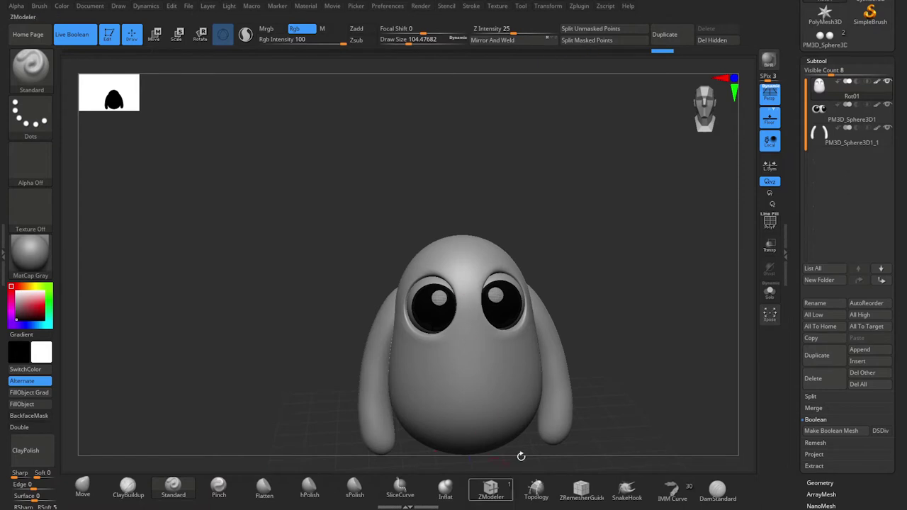
{"action": "left_click_drag", "start_coordinate": [521, 457], "coordinate": [364, 445]}
{"action": "mouse_move", "coordinate": [556, 453]}
{"action": "left_mouse_down"}
{"action": "mouse_move", "coordinate": [653, 397]}
{"action": "mouse_move", "coordinate": [470, 293]}
{"action": "left_mouse_up"}
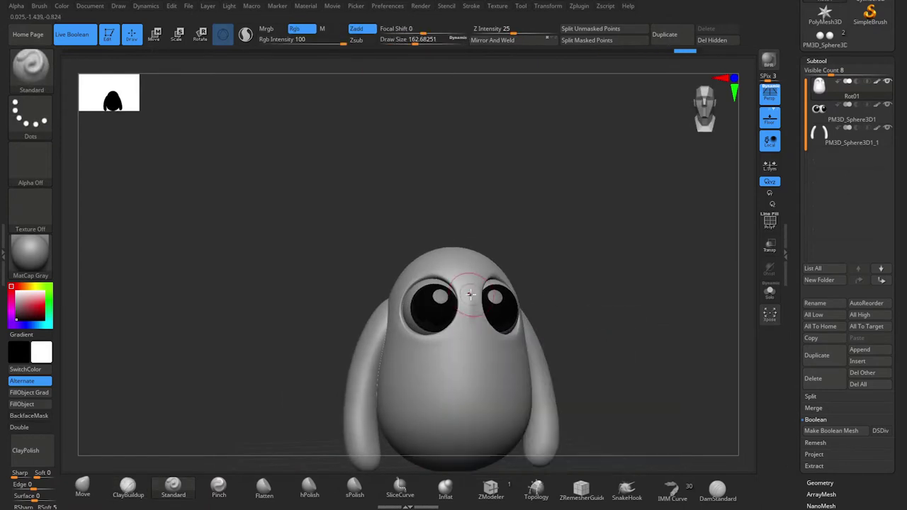
{"action": "key", "text": "space"}
{"action": "left_click_drag", "start_coordinate": [596, 317], "coordinate": [571, 317]}
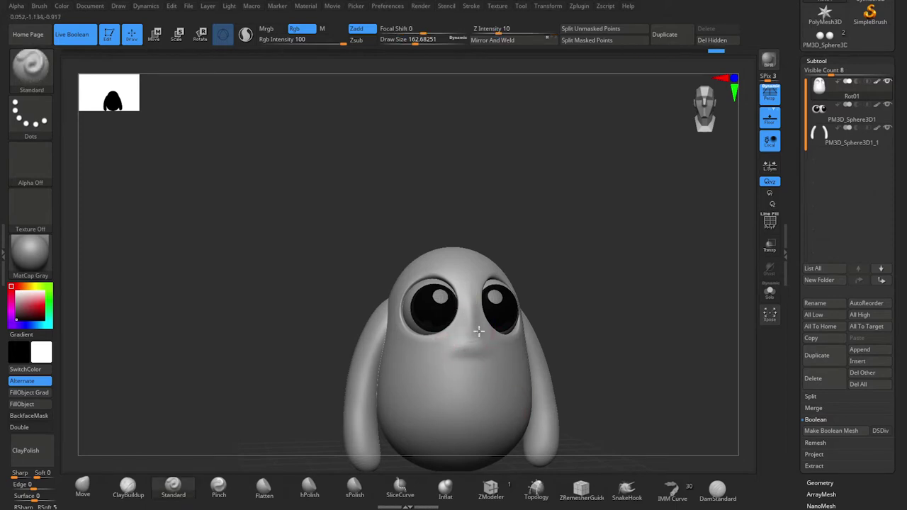
{"action": "mouse_move", "coordinate": [454, 348]}
{"action": "left_mouse_down"}
{"action": "mouse_move", "coordinate": [633, 371]}
{"action": "mouse_move", "coordinate": [465, 273]}
{"action": "mouse_move", "coordinate": [681, 343]}
{"action": "mouse_move", "coordinate": [458, 343]}
{"action": "left_mouse_up"}
{"action": "mouse_move", "coordinate": [608, 358]}
{"action": "left_mouse_down"}
{"action": "mouse_move", "coordinate": [626, 363]}
{"action": "mouse_move", "coordinate": [611, 350]}
{"action": "left_mouse_up"}
Return to Draw mode with the Move brush and turn the view to reach the PM3D_Sphere3D1 eyes.
{"action": "key", "text": "w"}
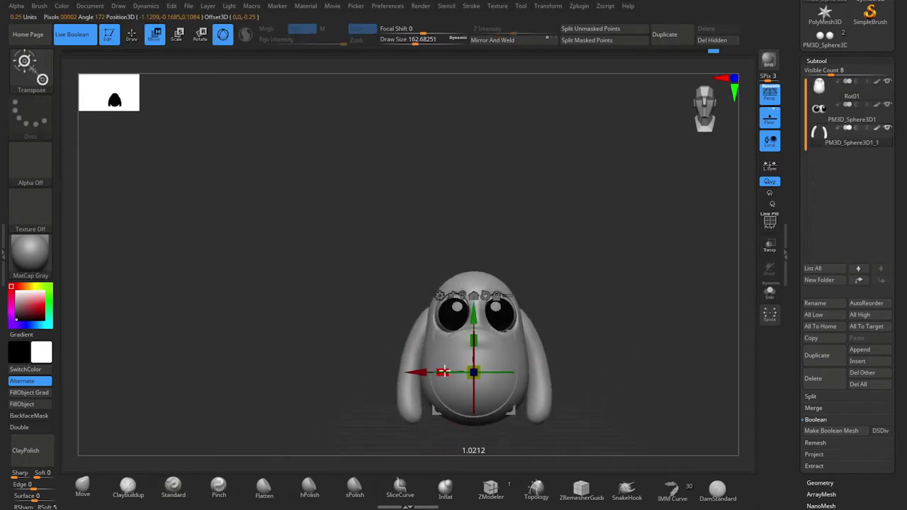
{"action": "key", "text": "q"}
{"action": "right_click", "coordinate": [443, 372]}
{"action": "mouse_move", "coordinate": [425, 338]}
{"action": "left_mouse_down"}
{"action": "mouse_move", "coordinate": [566, 324]}
{"action": "mouse_move", "coordinate": [611, 333]}
{"action": "left_mouse_up"}
{"action": "right_click", "coordinate": [404, 382]}
{"action": "left_click_drag", "start_coordinate": [432, 425], "coordinate": [468, 376]}
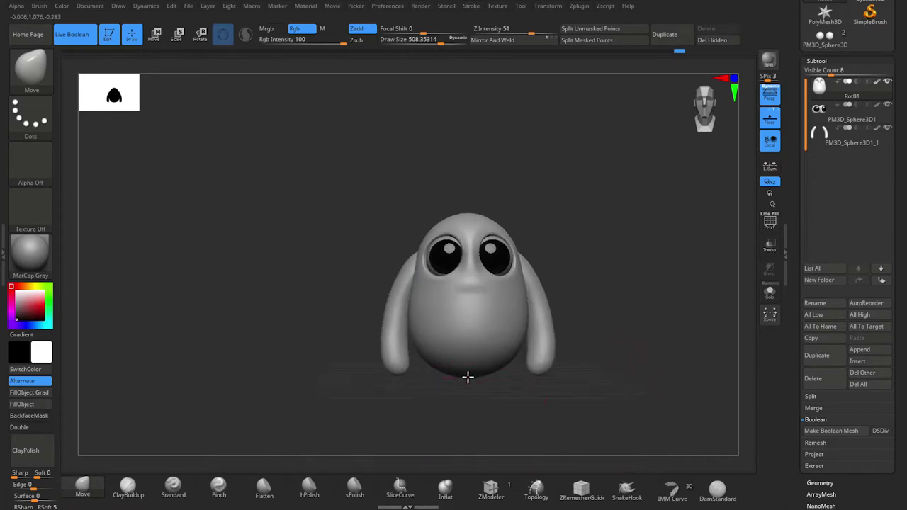
{"action": "mouse_move", "coordinate": [500, 345]}
{"action": "left_mouse_down"}
{"action": "mouse_move", "coordinate": [520, 369]}
{"action": "mouse_move", "coordinate": [437, 376]}
{"action": "mouse_move", "coordinate": [541, 365]}
{"action": "mouse_move", "coordinate": [598, 338]}
{"action": "mouse_move", "coordinate": [587, 338]}
{"action": "mouse_move", "coordinate": [674, 364]}
{"action": "mouse_move", "coordinate": [638, 379]}
{"action": "mouse_move", "coordinate": [822, 156]}
{"action": "left_mouse_up"}
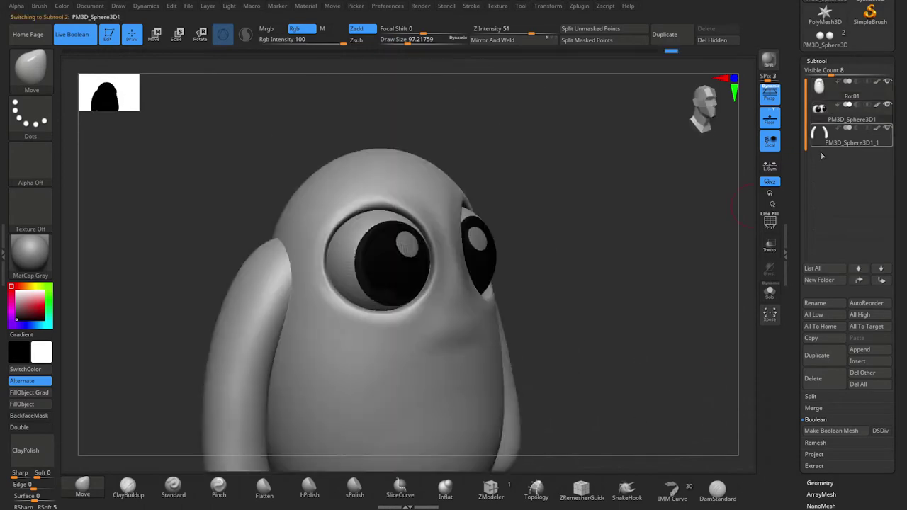
{"action": "mouse_move", "coordinate": [582, 397]}
{"action": "left_mouse_down"}
{"action": "mouse_move", "coordinate": [654, 358]}
{"action": "mouse_move", "coordinate": [607, 327]}
{"action": "left_mouse_up"}
Try SketchToyPlastic on the model, then settle on StartupMaterial.
{"action": "left_click", "coordinate": [823, 82]}
{"action": "left_click", "coordinate": [30, 252]}
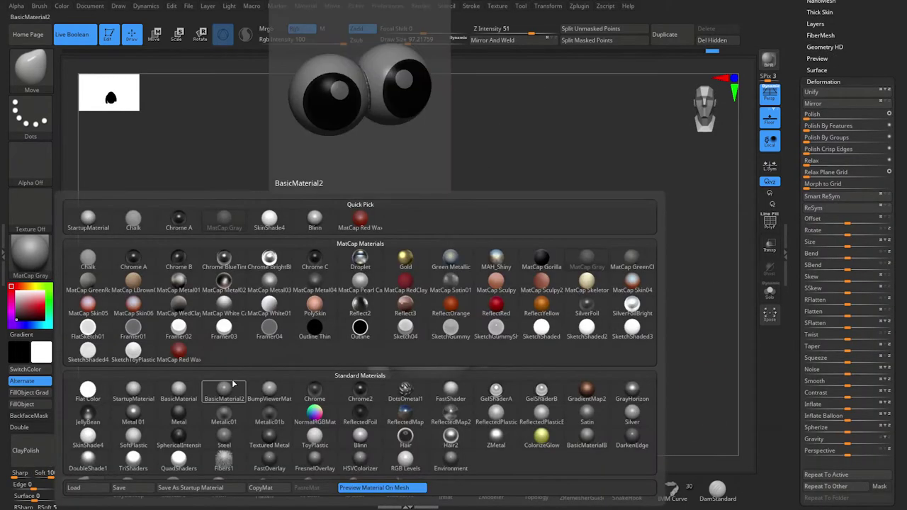
{"action": "left_click", "coordinate": [133, 351]}
{"action": "left_click", "coordinate": [29, 252]}
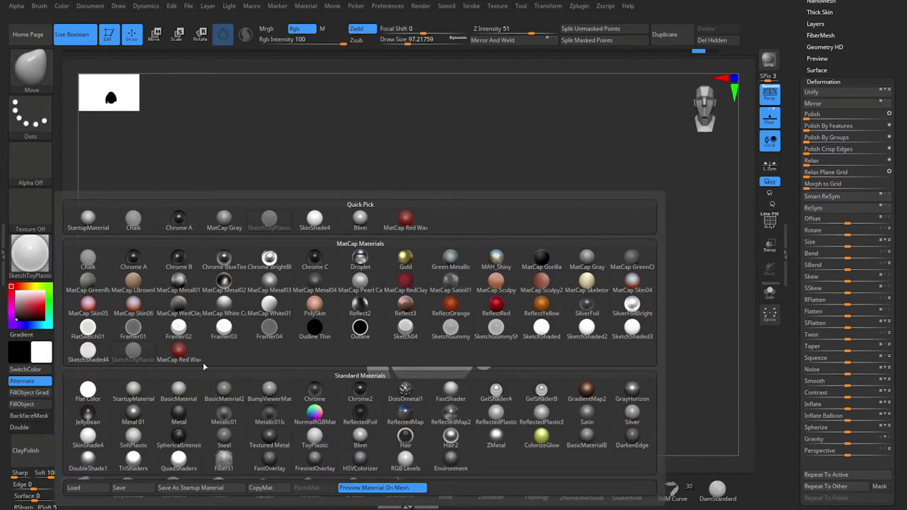
{"action": "left_click", "coordinate": [134, 389]}
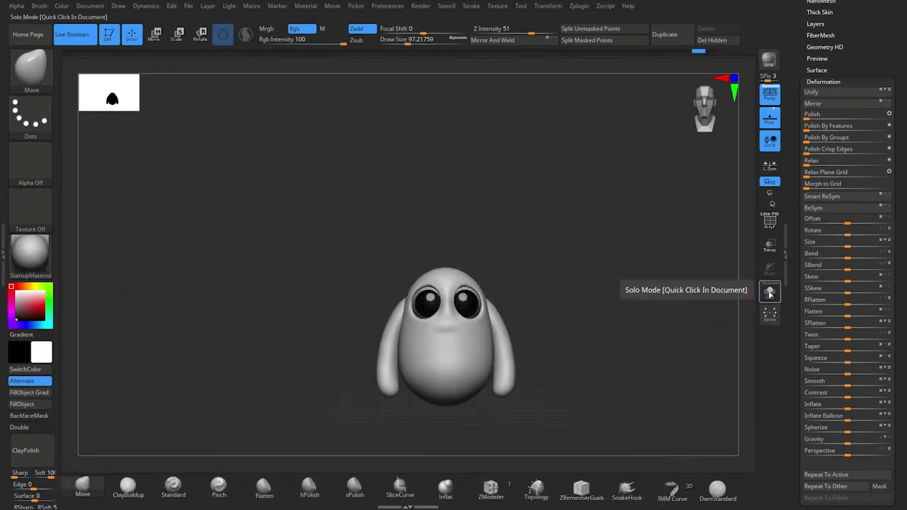
{"action": "scroll", "coordinate": [828, 9], "scroll_direction": "up", "scroll_amount": 10}
Zoom in on the face and make Rot01 the active subtool.
{"action": "key", "text": "w"}
{"action": "mouse_move", "coordinate": [717, 290]}
{"action": "left_mouse_down"}
{"action": "mouse_move", "coordinate": [626, 338]}
{"action": "mouse_move", "coordinate": [482, 278]}
{"action": "left_mouse_up"}
{"action": "key", "text": "q"}
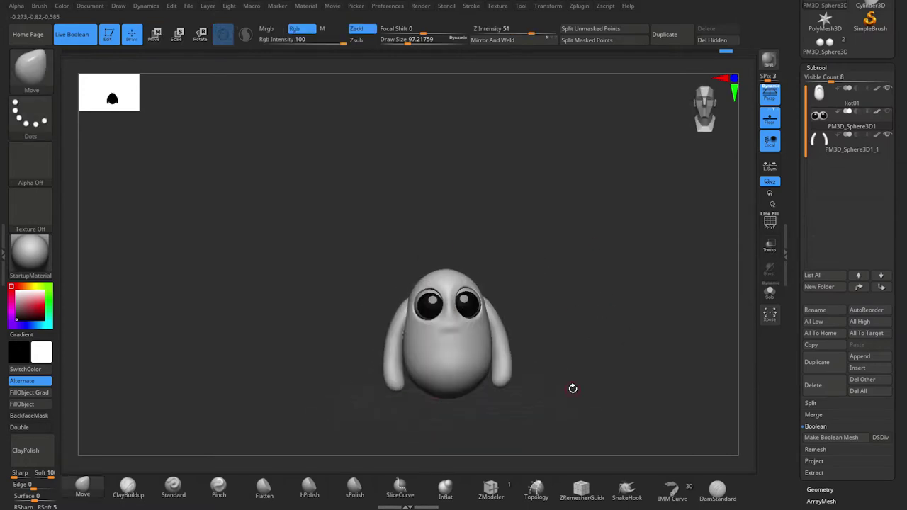
{"action": "mouse_move", "coordinate": [573, 388]}
{"action": "left_mouse_down"}
{"action": "mouse_move", "coordinate": [628, 371]}
{"action": "mouse_move", "coordinate": [511, 347]}
{"action": "mouse_move", "coordinate": [611, 313]}
{"action": "left_mouse_up"}
{"action": "left_click", "coordinate": [502, 350], "text": "alt"}
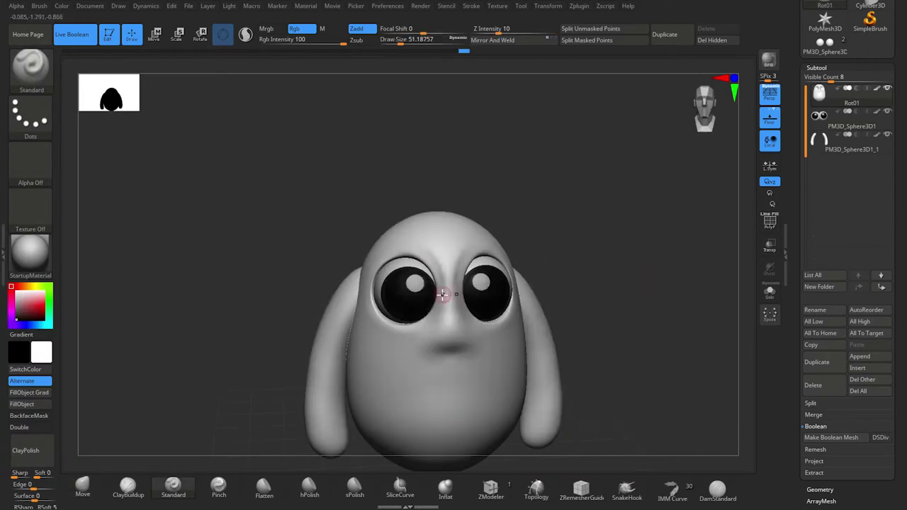
Polish the surface between the eyes and around the nose with sPolish at size about 158.
{"action": "left_click", "coordinate": [354, 487]}
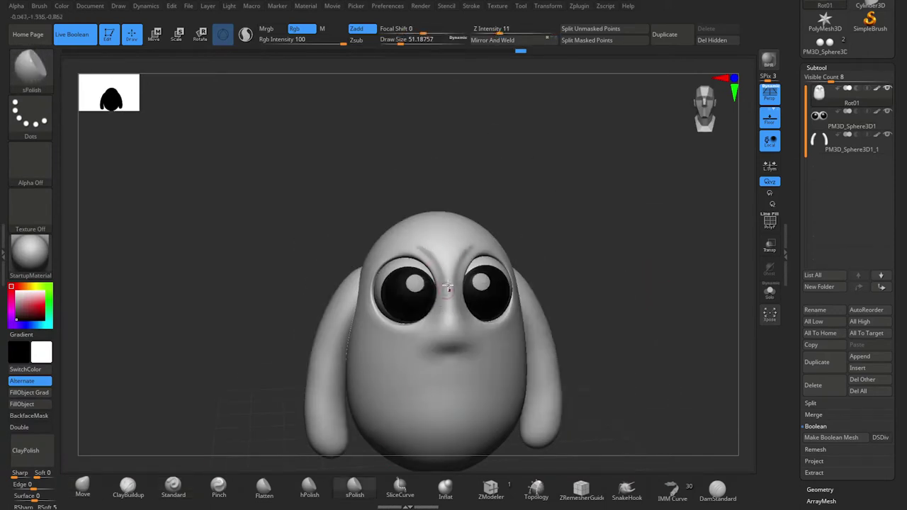
{"action": "key", "text": "s"}
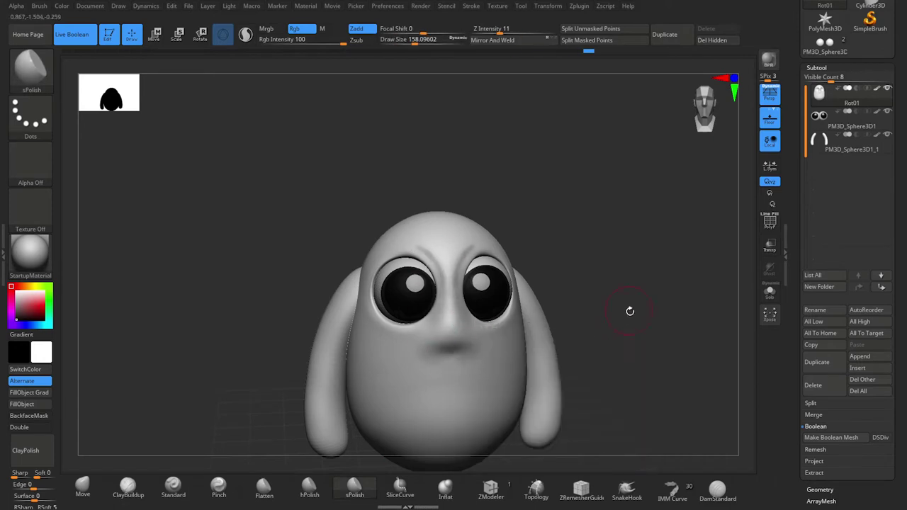
{"action": "left_click_drag", "start_coordinate": [630, 311], "coordinate": [482, 246]}
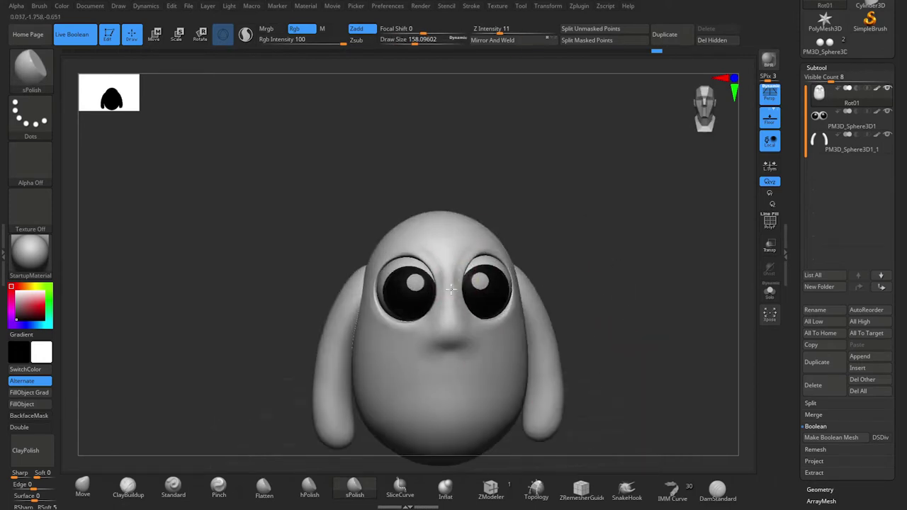
{"action": "mouse_move", "coordinate": [463, 321]}
{"action": "left_mouse_down"}
{"action": "mouse_move", "coordinate": [672, 385]}
{"action": "mouse_move", "coordinate": [577, 385]}
{"action": "left_mouse_up"}
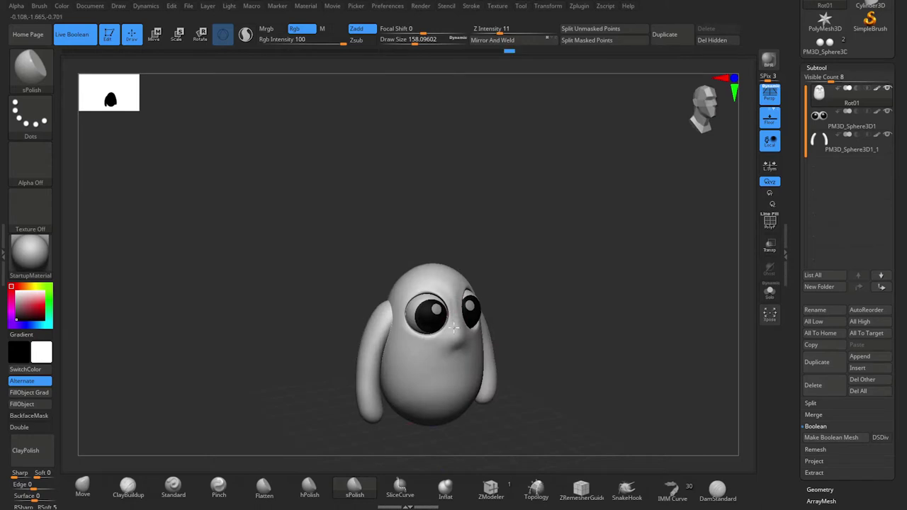
{"action": "left_click_drag", "start_coordinate": [650, 448], "coordinate": [688, 111]}
{"action": "left_click_drag", "start_coordinate": [665, 401], "coordinate": [583, 300]}
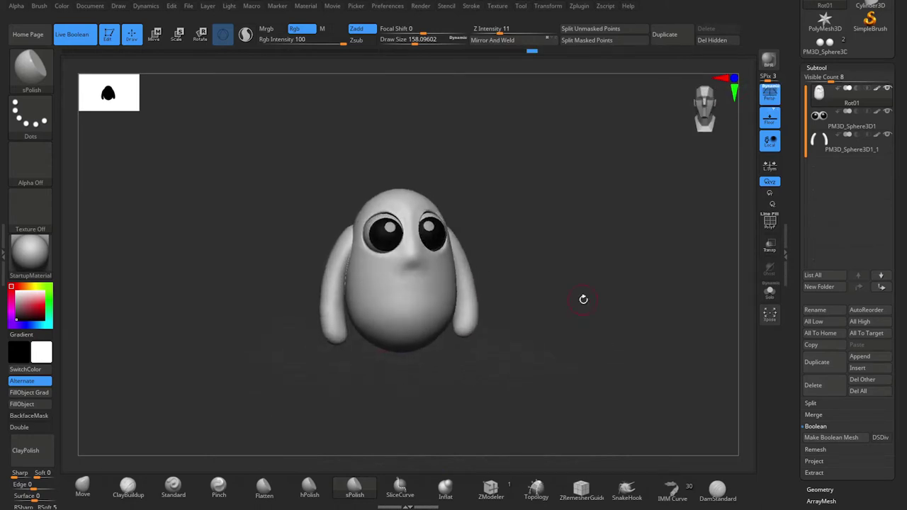
Switch back to the Move brush and make the eyes the active subtool.
{"action": "key", "text": "b"}
{"action": "key", "text": "m"}
{"action": "key", "text": "v"}
{"action": "left_click", "coordinate": [383, 234], "text": "alt"}
Apply a Deformation Polish pass to smooth the eye meshes.
{"action": "left_click_drag", "start_coordinate": [551, 328], "coordinate": [385, 244]}
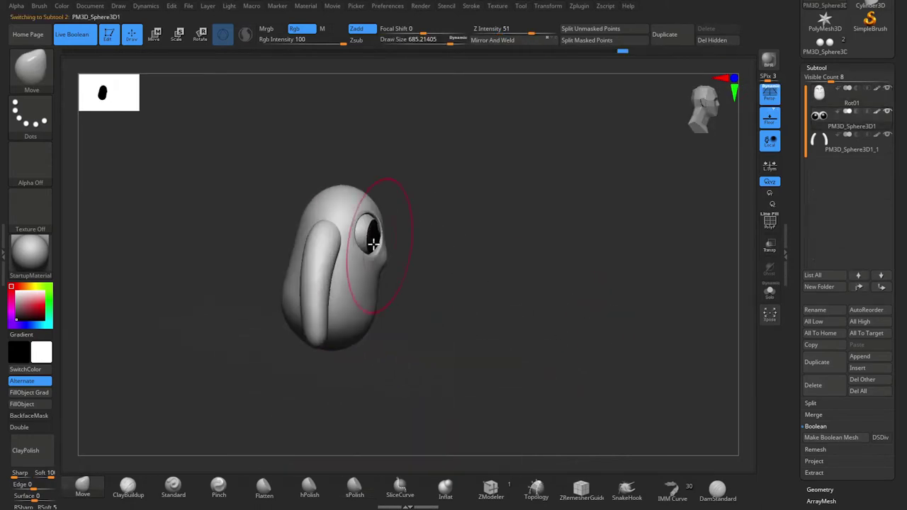
{"action": "mouse_move", "coordinate": [496, 354]}
{"action": "left_mouse_down"}
{"action": "mouse_move", "coordinate": [589, 326]}
{"action": "mouse_move", "coordinate": [680, 320]}
{"action": "mouse_move", "coordinate": [660, 349]}
{"action": "left_mouse_up"}
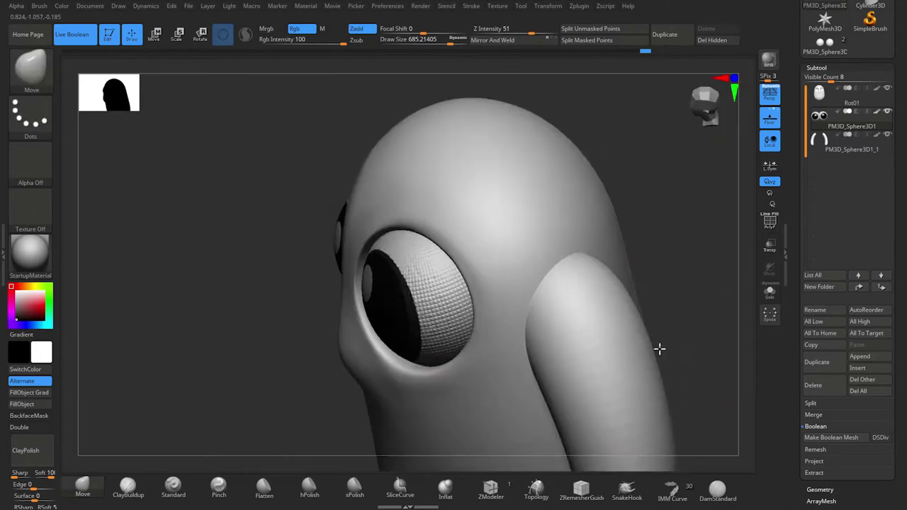
{"action": "left_click_drag", "start_coordinate": [694, 300], "coordinate": [716, 283]}
{"action": "left_click", "coordinate": [826, 67]}
{"action": "left_click", "coordinate": [824, 184]}
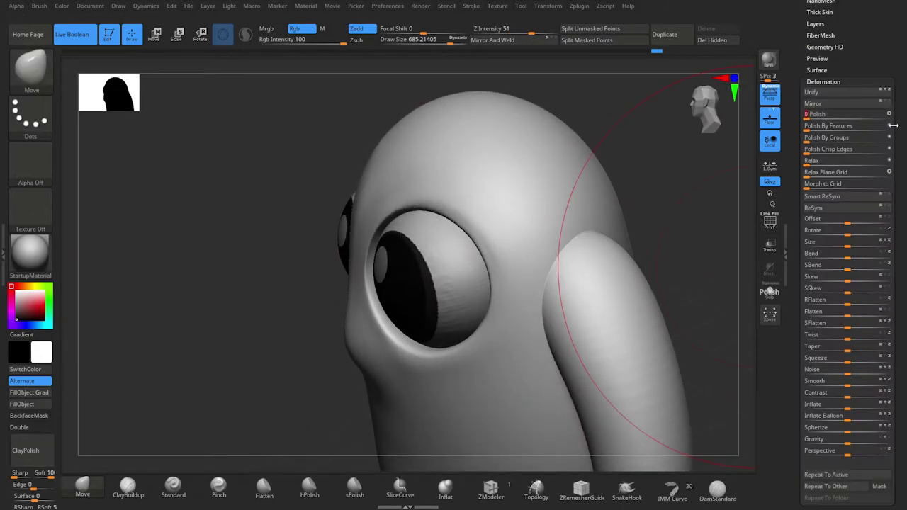
{"action": "mouse_move", "coordinate": [497, 308]}
{"action": "right_mouse_down"}
{"action": "mouse_move", "coordinate": [673, 246]}
{"action": "mouse_move", "coordinate": [654, 371]}
{"action": "right_mouse_up"}
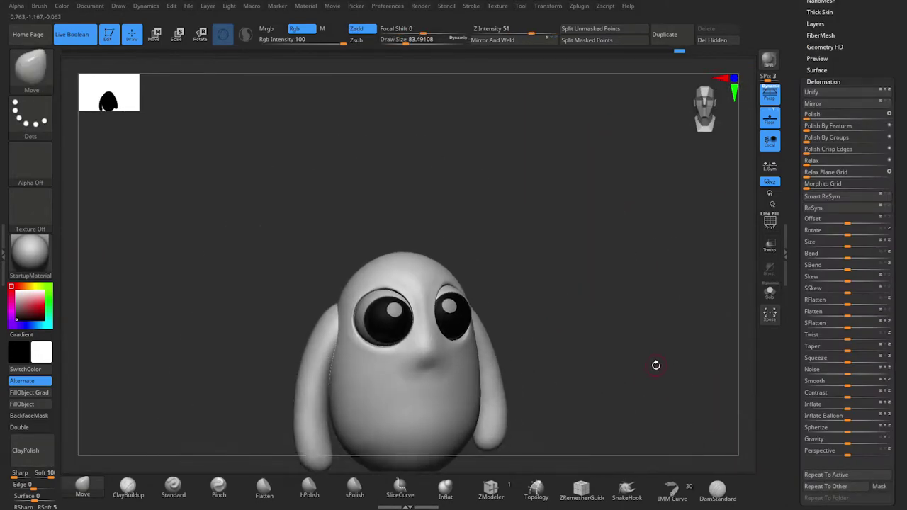
Try the Reflect3 and SketchToyPlastic materials on the creature.
{"action": "left_click", "coordinate": [30, 252]}
{"action": "left_click", "coordinate": [567, 349]}
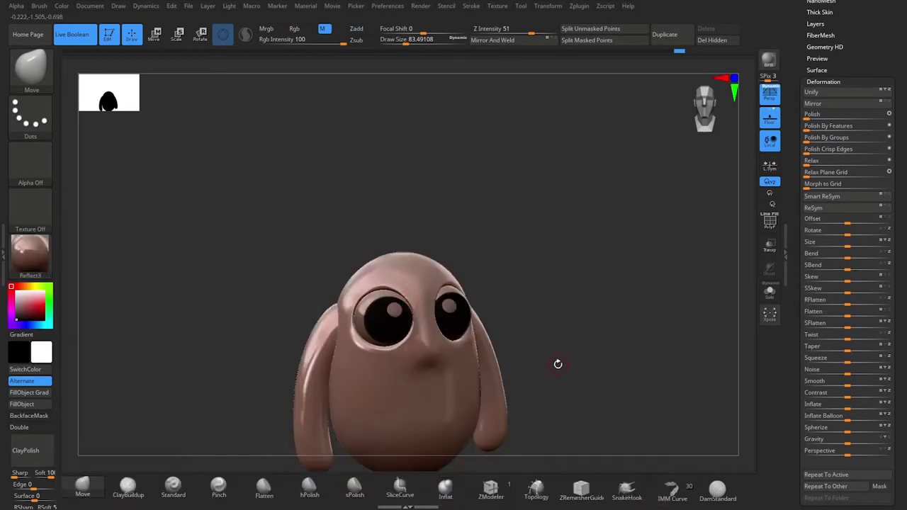
{"action": "scroll", "coordinate": [793, 278], "scroll_direction": "up", "scroll_amount": 5}
{"action": "left_click", "coordinate": [30, 251]}
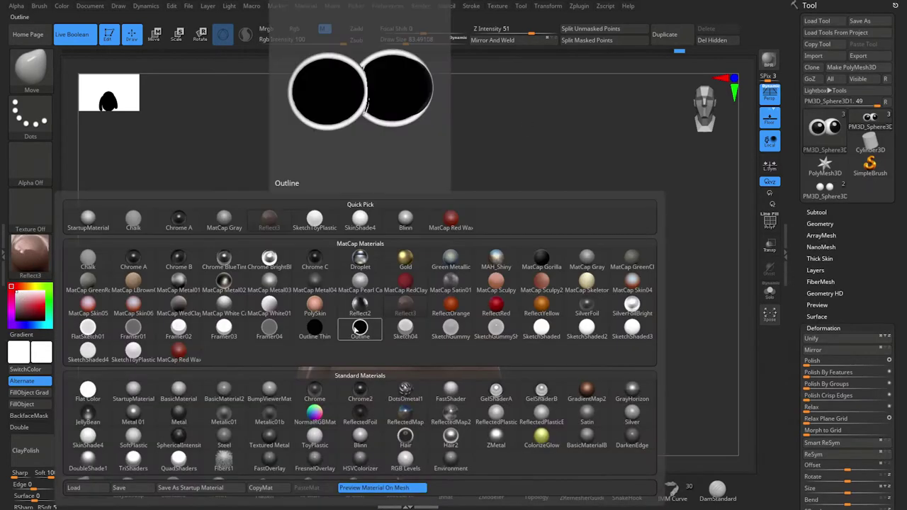
{"action": "left_click", "coordinate": [315, 219]}
{"action": "mouse_move", "coordinate": [636, 320]}
{"action": "right_mouse_down"}
{"action": "mouse_move", "coordinate": [448, 332]}
{"action": "mouse_move", "coordinate": [454, 326]}
{"action": "right_mouse_up"}
Try the SketchGummy material, viewing the creature front-on and from three-quarters.
{"action": "left_click", "coordinate": [30, 252]}
{"action": "left_click", "coordinate": [571, 348]}
{"action": "key", "text": "shift"}
{"action": "right_click_drag", "start_coordinate": [652, 348], "coordinate": [254, 415], "text": "ctrl"}
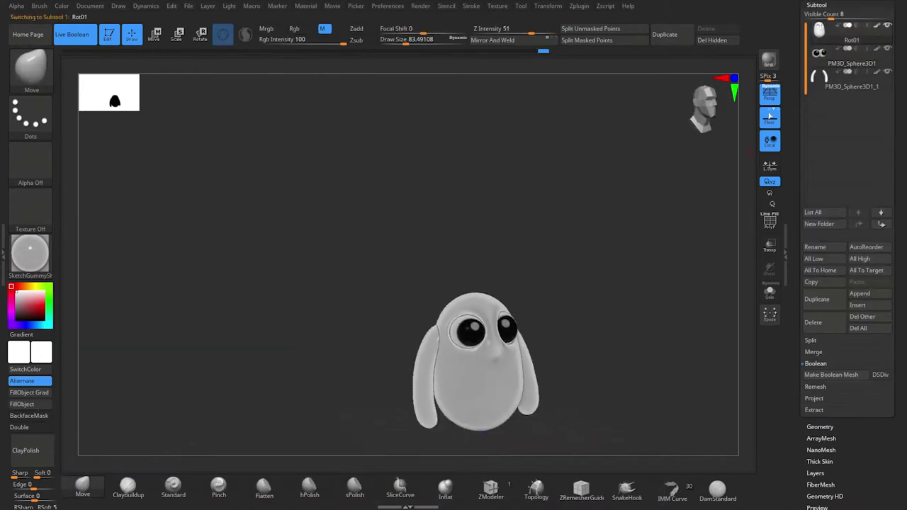
{"action": "mouse_move", "coordinate": [249, 348]}
{"action": "right_mouse_down", "text": "ctrl"}
{"action": "mouse_move", "coordinate": [610, 344]}
{"action": "mouse_move", "coordinate": [642, 306]}
{"action": "mouse_move", "coordinate": [577, 355]}
{"action": "mouse_move", "coordinate": [588, 265]}
{"action": "right_mouse_up", "text": "ctrl"}
Append a Cylinder3D subtool and move and rotate it in front of the body.
{"action": "scroll", "coordinate": [877, 478], "scroll_direction": "up", "scroll_amount": 5}
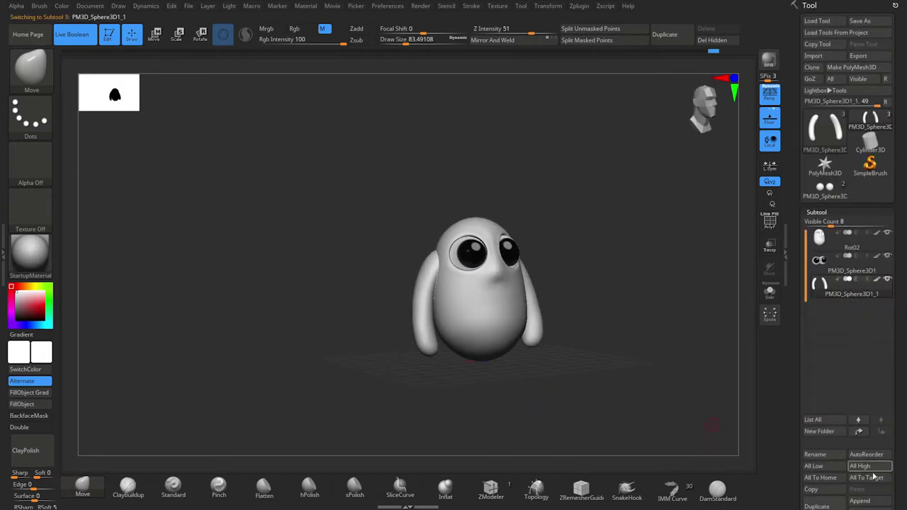
{"action": "left_click", "coordinate": [864, 503]}
{"action": "left_click", "coordinate": [537, 364]}
{"action": "key", "text": "w"}
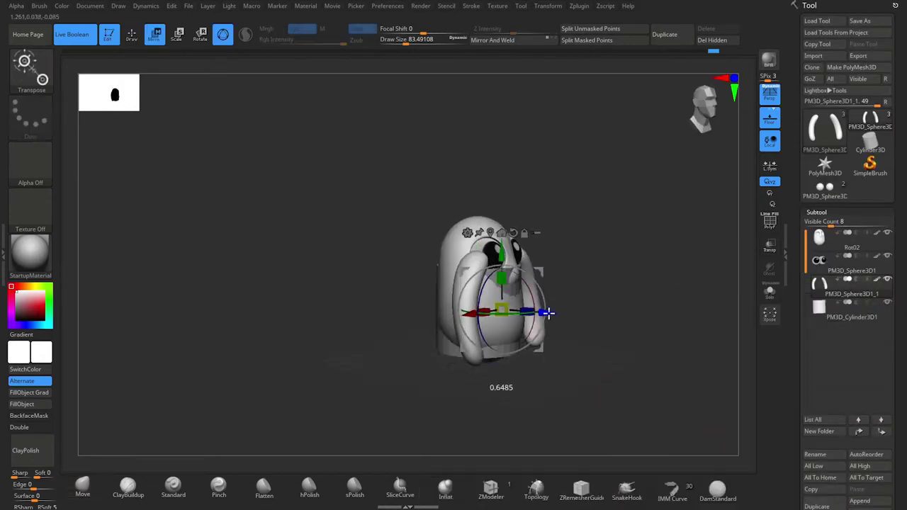
{"action": "mouse_move", "coordinate": [543, 314]}
{"action": "left_mouse_down"}
{"action": "mouse_move", "coordinate": [634, 320]}
{"action": "mouse_move", "coordinate": [616, 232]}
{"action": "mouse_move", "coordinate": [527, 348]}
{"action": "left_mouse_up"}
{"action": "key", "text": "q"}
{"action": "left_click", "coordinate": [808, 211]}
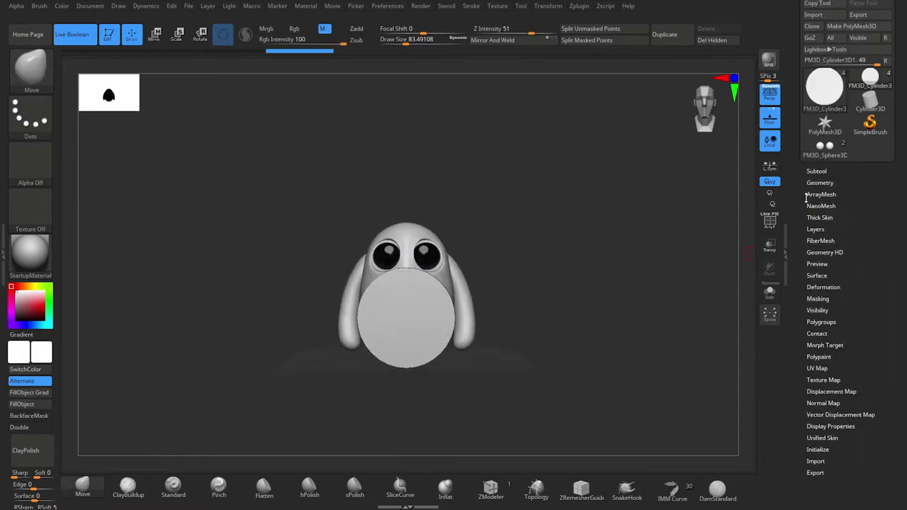
{"action": "mouse_move", "coordinate": [398, 338]}
{"action": "left_mouse_down"}
{"action": "mouse_move", "coordinate": [454, 324]}
{"action": "mouse_move", "coordinate": [492, 369]}
{"action": "mouse_move", "coordinate": [531, 340]}
{"action": "left_mouse_up"}
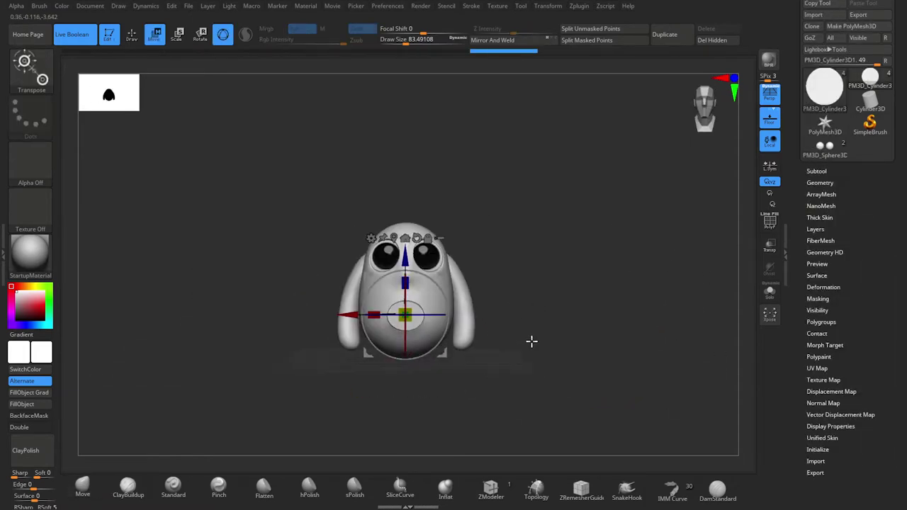
Mask the cylinder's lower half and split off the masked points.
{"action": "key", "text": "f"}
{"action": "left_click", "coordinate": [820, 182]}
{"action": "left_click_drag", "start_coordinate": [620, 363], "coordinate": [508, 370]}
{"action": "key", "text": "q"}
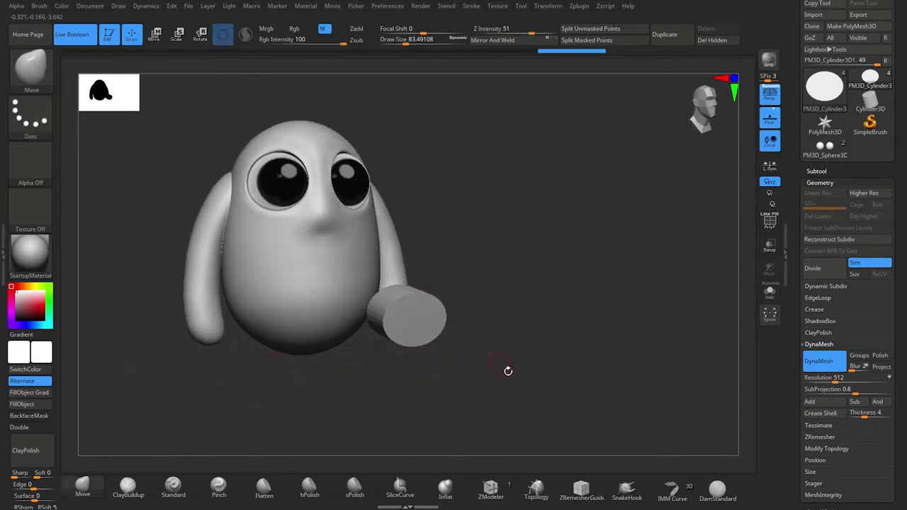
{"action": "left_click_drag", "start_coordinate": [611, 365], "coordinate": [510, 315], "text": "shift"}
{"action": "left_click_drag", "start_coordinate": [510, 315], "coordinate": [344, 413], "text": "ctrl"}
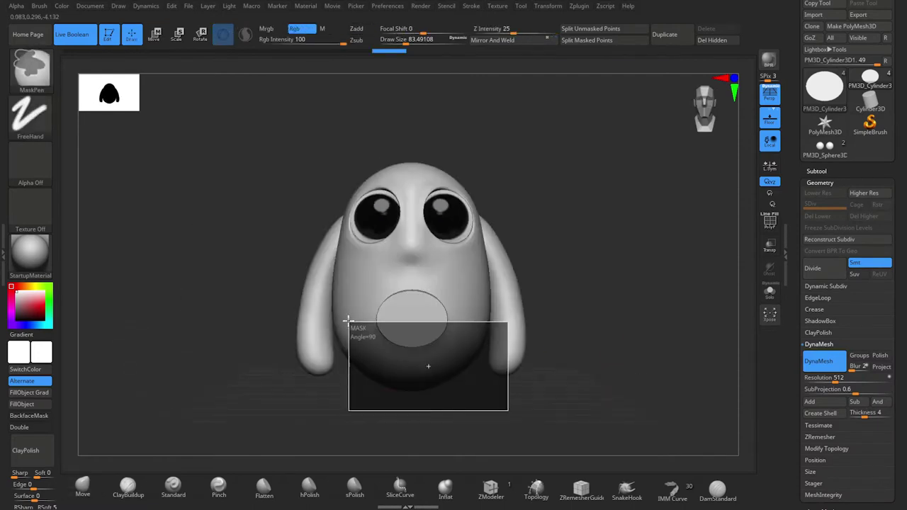
{"action": "left_click", "coordinate": [609, 41]}
Push the half cylinder into the face as the mouth and move Rot02 below PM3D_Sphere3D1_1.
{"action": "mouse_move", "coordinate": [658, 374]}
{"action": "left_mouse_down"}
{"action": "mouse_move", "coordinate": [643, 381]}
{"action": "mouse_move", "coordinate": [609, 309]}
{"action": "left_mouse_up"}
{"action": "key", "text": "space"}
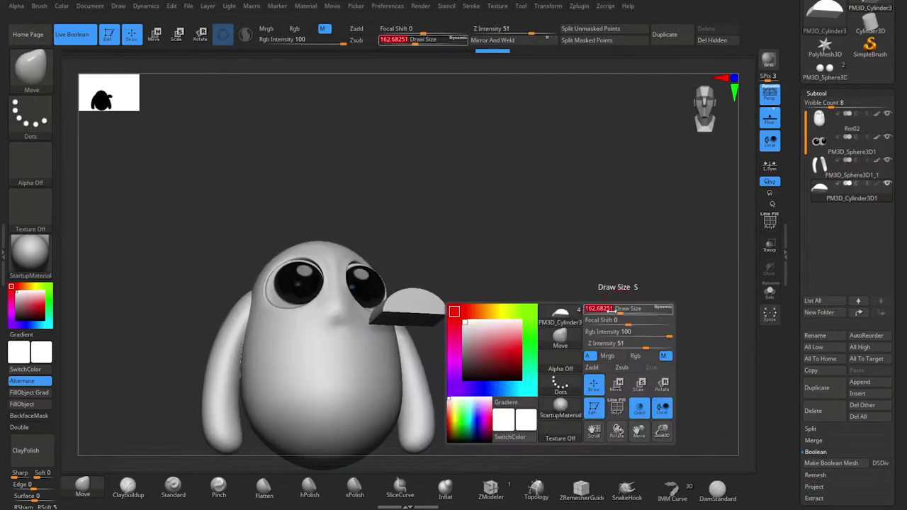
{"action": "left_click_drag", "start_coordinate": [385, 314], "coordinate": [425, 312]}
{"action": "mouse_move", "coordinate": [497, 299]}
{"action": "left_mouse_down", "text": "shift"}
{"action": "mouse_move", "coordinate": [385, 308]}
{"action": "mouse_move", "coordinate": [399, 344]}
{"action": "mouse_move", "coordinate": [418, 341]}
{"action": "left_mouse_up", "text": "shift"}
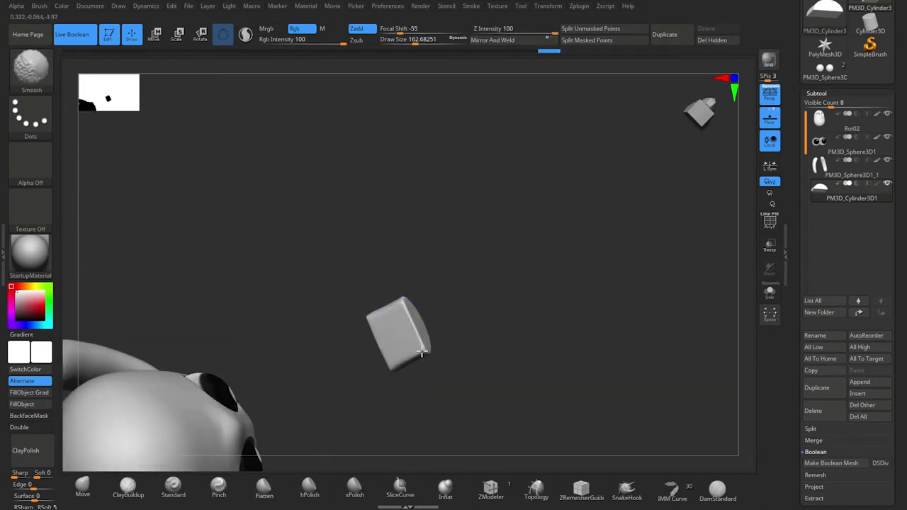
{"action": "key", "text": "f"}
{"action": "key", "text": "f"}
{"action": "key", "text": "w"}
{"action": "mouse_move", "coordinate": [569, 350]}
{"action": "left_mouse_down"}
{"action": "mouse_move", "coordinate": [97, 374]}
{"action": "mouse_move", "coordinate": [310, 300]}
{"action": "mouse_move", "coordinate": [608, 365]}
{"action": "left_mouse_up"}
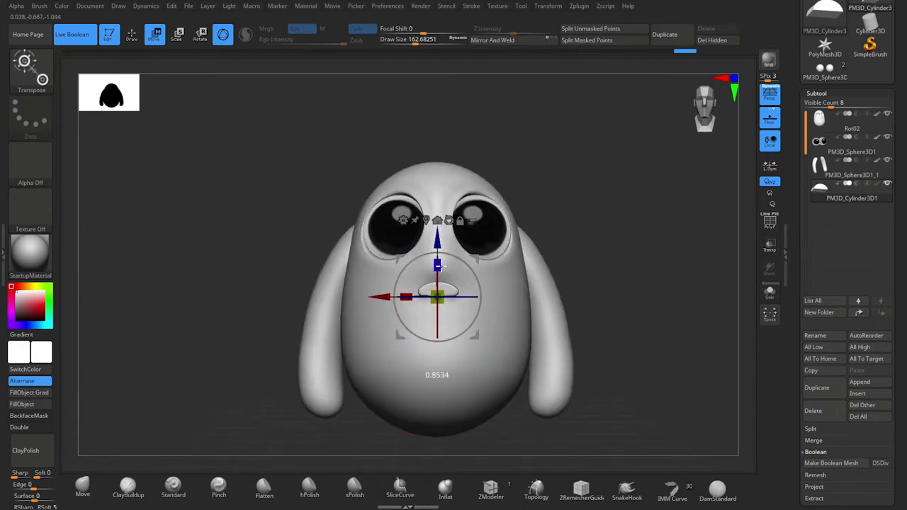
{"action": "left_click_drag", "start_coordinate": [609, 277], "coordinate": [605, 327]}
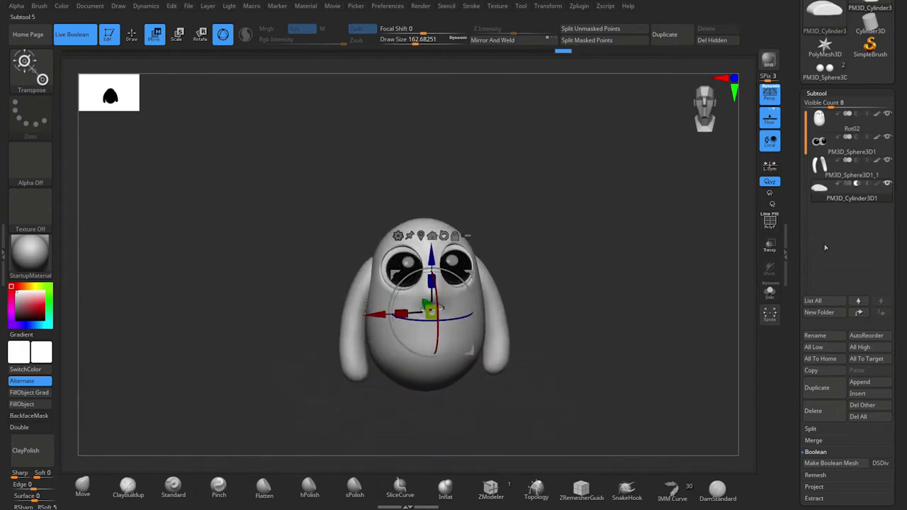
{"action": "left_click_drag", "start_coordinate": [820, 119], "coordinate": [845, 200]}
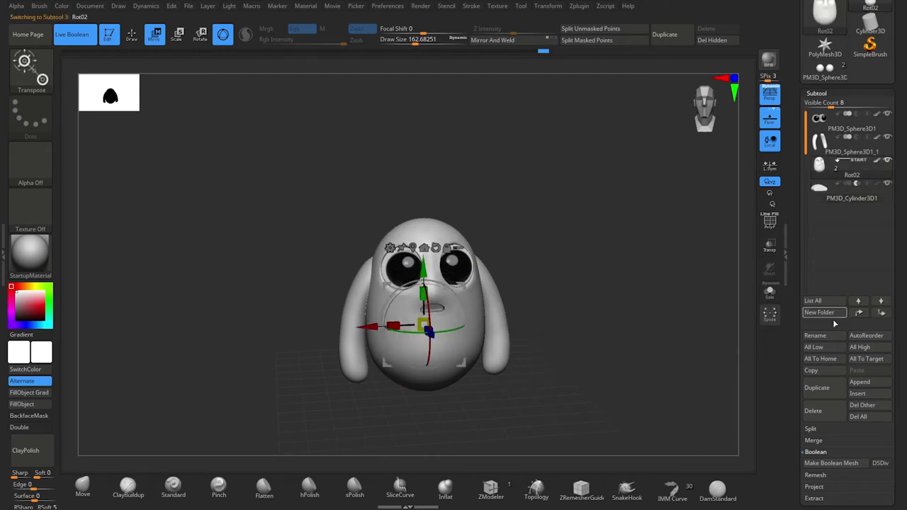
{"action": "key", "text": "q"}
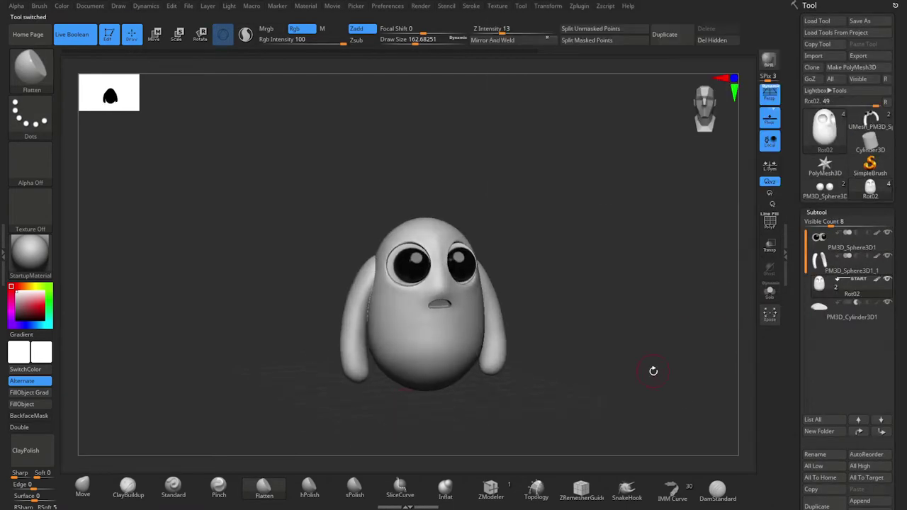
Enable Live Boolean and bake the mouth cut into a new UMesh_Rot02 mesh.
{"action": "key", "text": "f"}
{"action": "mouse_move", "coordinate": [644, 381]}
{"action": "left_mouse_down"}
{"action": "mouse_move", "coordinate": [680, 326]}
{"action": "mouse_move", "coordinate": [685, 300]}
{"action": "left_mouse_up"}
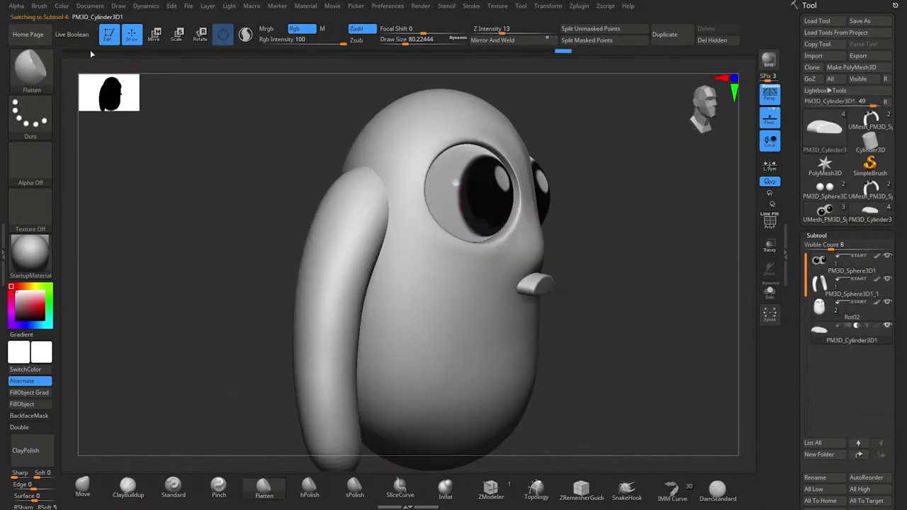
{"action": "key", "text": "e"}
{"action": "scroll", "coordinate": [891, 381], "scroll_direction": "down", "scroll_amount": 5}
{"action": "scroll", "coordinate": [891, 381], "scroll_direction": "up", "scroll_amount": 1}
{"action": "left_click", "coordinate": [72, 34]}
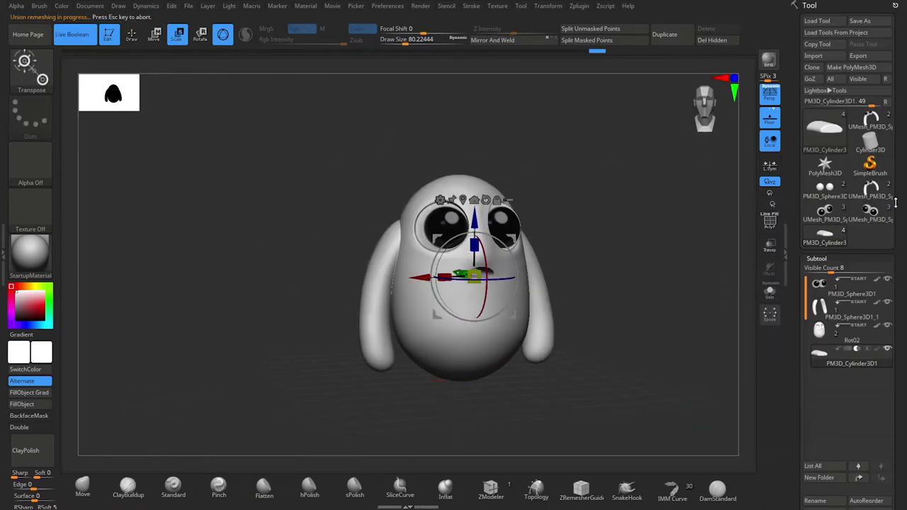
{"action": "key", "text": "q"}
Switch to the Standard brush, undo a stray stroke on the mouth, then pick the Move brush.
{"action": "mouse_move", "coordinate": [685, 350]}
{"action": "left_mouse_down"}
{"action": "mouse_move", "coordinate": [731, 411]}
{"action": "mouse_move", "coordinate": [656, 297]}
{"action": "mouse_move", "coordinate": [656, 359]}
{"action": "left_mouse_up"}
{"action": "key", "text": "b"}
{"action": "key", "text": "s"}
{"action": "key", "text": "t"}
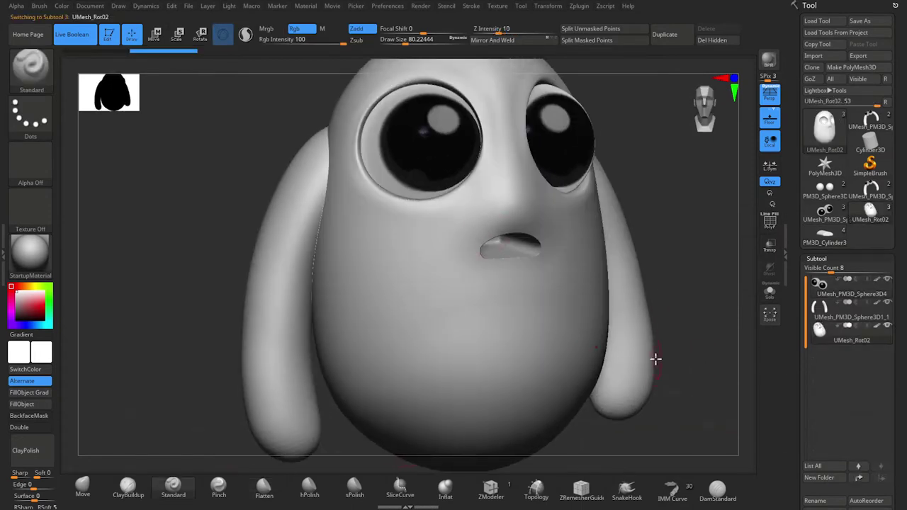
{"action": "left_click_drag", "start_coordinate": [495, 260], "coordinate": [243, 460]}
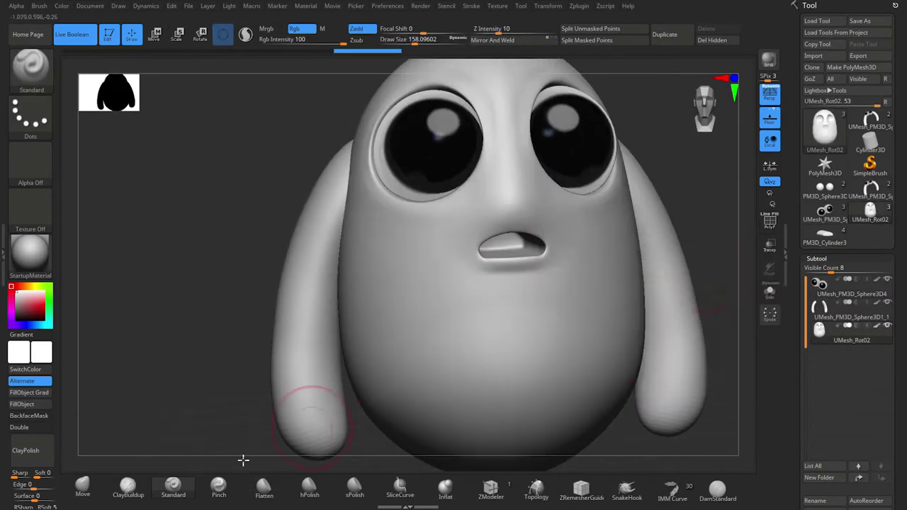
{"action": "key", "text": "ctrl+z"}
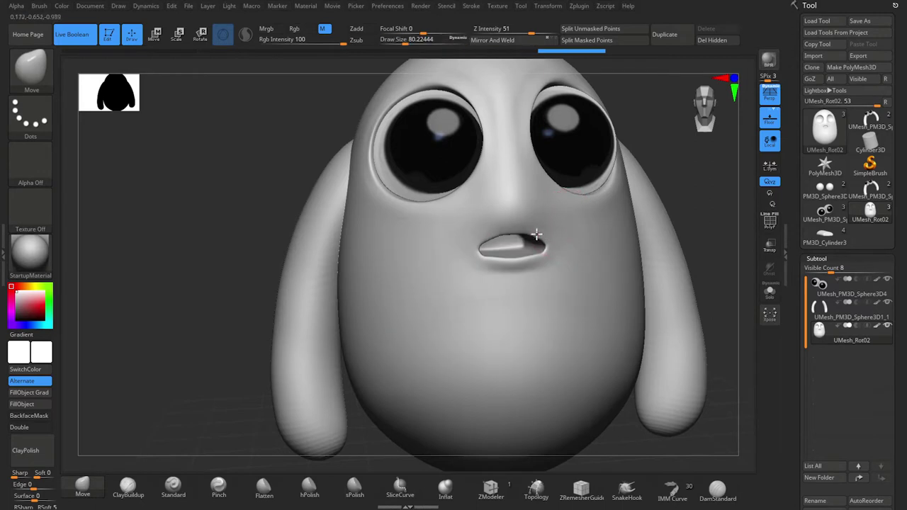
{"action": "key", "text": "b"}
{"action": "key", "text": "m"}
{"action": "key", "text": "v"}
{"action": "mouse_move", "coordinate": [694, 234]}
{"action": "left_mouse_down", "text": "alt"}
{"action": "mouse_move", "coordinate": [693, 293]}
{"action": "mouse_move", "coordinate": [618, 330]}
{"action": "mouse_move", "coordinate": [662, 441]}
{"action": "left_mouse_up", "text": "alt"}
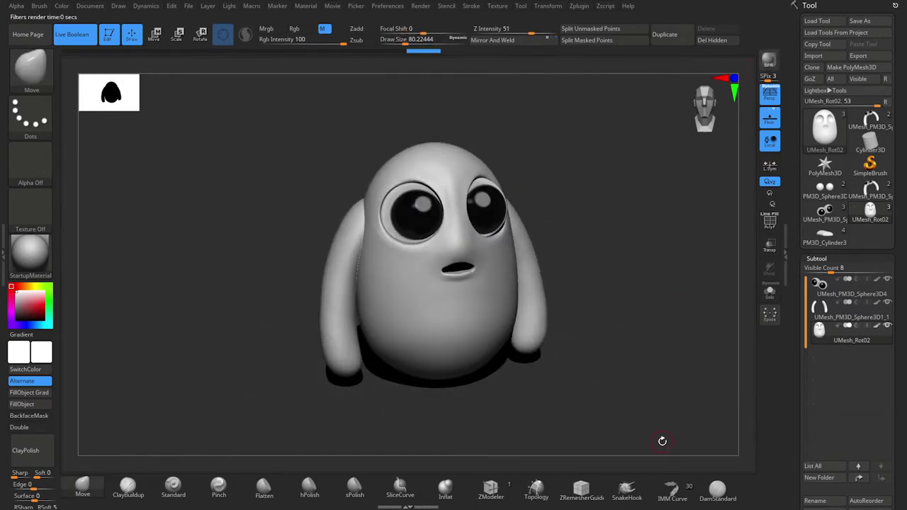
Zoom in on the mouth and select the Pinch brush for the lip crease.
{"action": "mouse_move", "coordinate": [599, 343]}
{"action": "left_mouse_down", "text": "alt"}
{"action": "mouse_move", "coordinate": [660, 314]}
{"action": "mouse_move", "coordinate": [330, 352]}
{"action": "left_mouse_up", "text": "alt"}
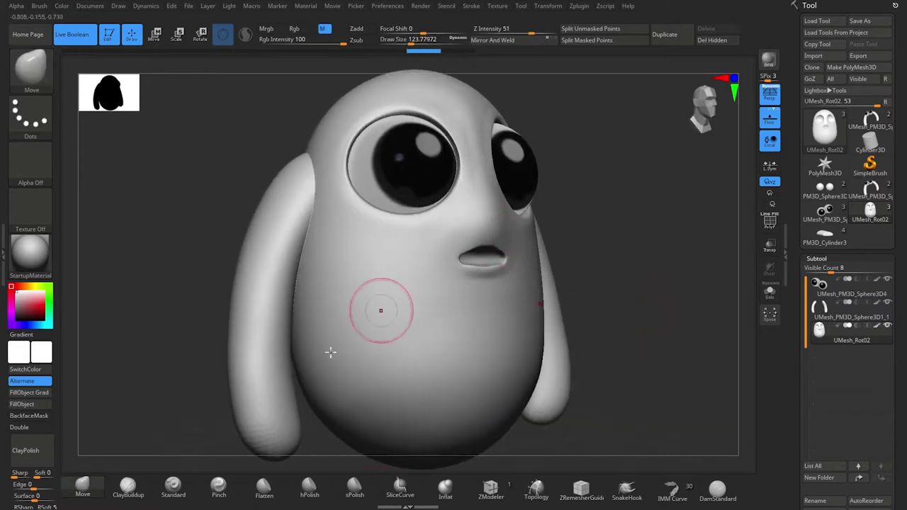
{"action": "left_click_drag", "start_coordinate": [477, 234], "coordinate": [614, 287], "text": "shift"}
{"action": "mouse_move", "coordinate": [680, 205]}
{"action": "left_mouse_down"}
{"action": "mouse_move", "coordinate": [713, 182]}
{"action": "mouse_move", "coordinate": [467, 238]}
{"action": "mouse_move", "coordinate": [622, 271]}
{"action": "mouse_move", "coordinate": [502, 273]}
{"action": "left_mouse_up"}
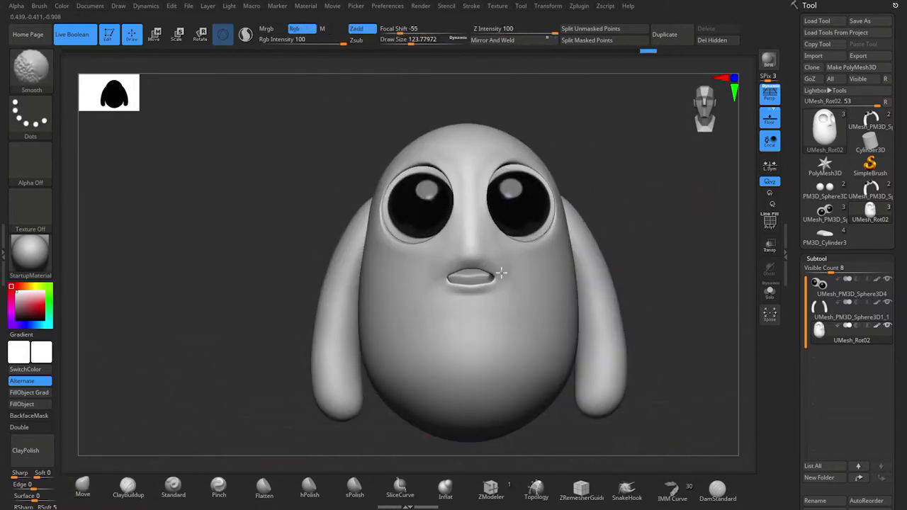
{"action": "left_click_drag", "start_coordinate": [686, 344], "coordinate": [459, 255], "text": "alt"}
{"action": "key", "text": "b"}
{"action": "key", "text": "m"}
{"action": "key", "text": "v"}
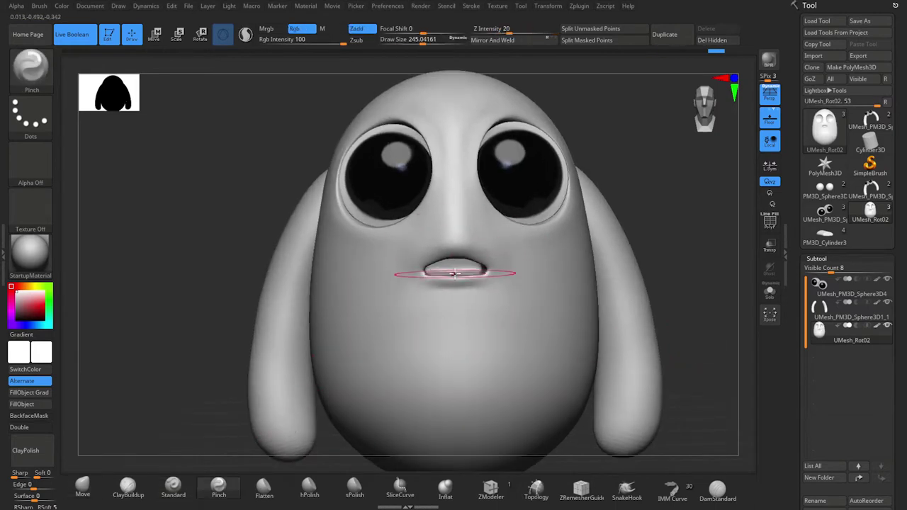
Shape the lips with the Move and Standard brushes, checking side and front views.
{"action": "left_click_drag", "start_coordinate": [674, 259], "coordinate": [496, 269]}
{"action": "key", "text": "b"}
{"action": "key", "text": "m"}
{"action": "key", "text": "v"}
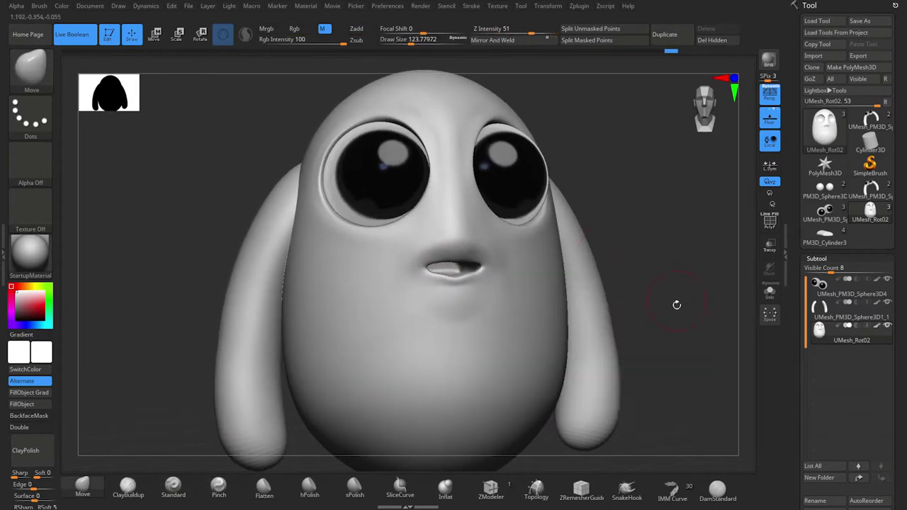
{"action": "left_click_drag", "start_coordinate": [677, 304], "coordinate": [683, 317]}
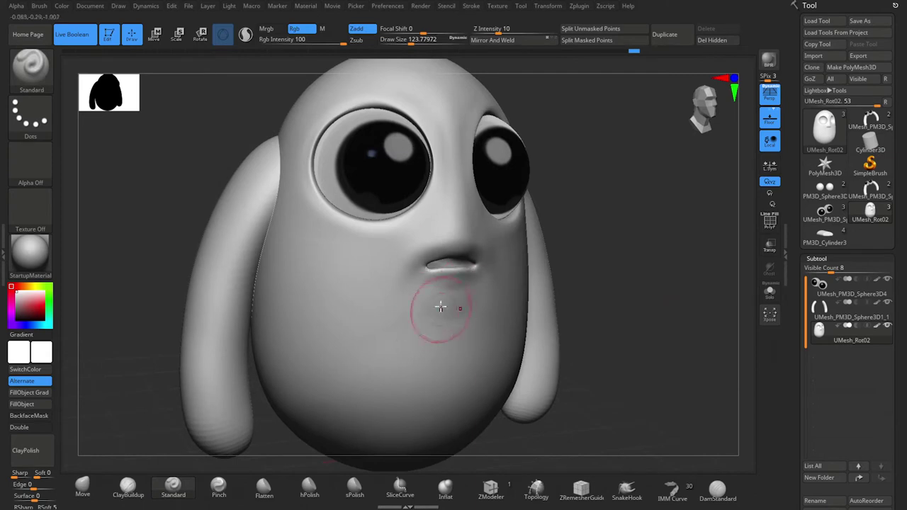
{"action": "left_click_drag", "start_coordinate": [624, 319], "coordinate": [656, 291], "text": "shift"}
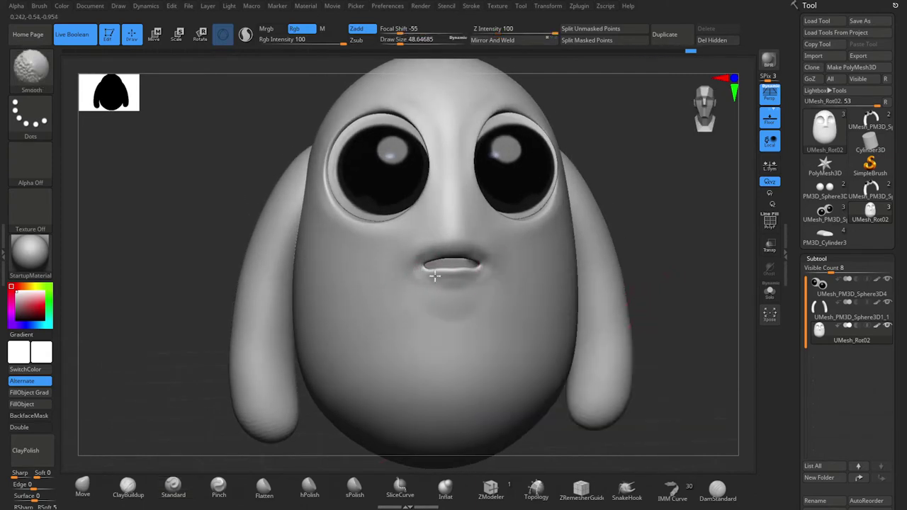
{"action": "key", "text": "space"}
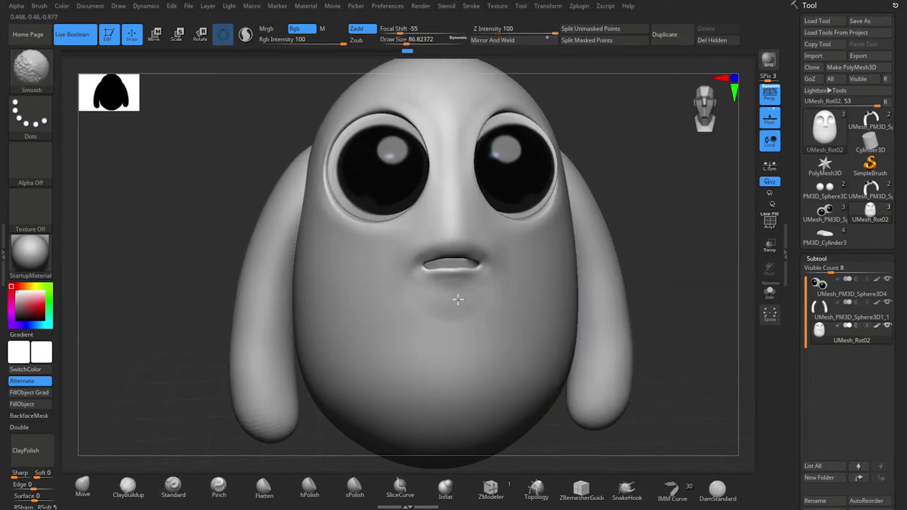
{"action": "mouse_move", "coordinate": [458, 300]}
{"action": "left_mouse_down", "text": "alt"}
{"action": "mouse_move", "coordinate": [633, 310]}
{"action": "mouse_move", "coordinate": [685, 414]}
{"action": "mouse_move", "coordinate": [616, 361]}
{"action": "mouse_move", "coordinate": [624, 336]}
{"action": "mouse_move", "coordinate": [539, 331]}
{"action": "mouse_move", "coordinate": [612, 310]}
{"action": "mouse_move", "coordinate": [702, 314]}
{"action": "mouse_move", "coordinate": [670, 322]}
{"action": "mouse_move", "coordinate": [624, 371]}
{"action": "mouse_move", "coordinate": [630, 357]}
{"action": "left_mouse_up", "text": "alt"}
{"action": "key", "text": "space"}
Append a Cube3D subtool and shrink it to tooth size near the face.
{"action": "key", "text": "shift"}
{"action": "left_click", "coordinate": [860, 382]}
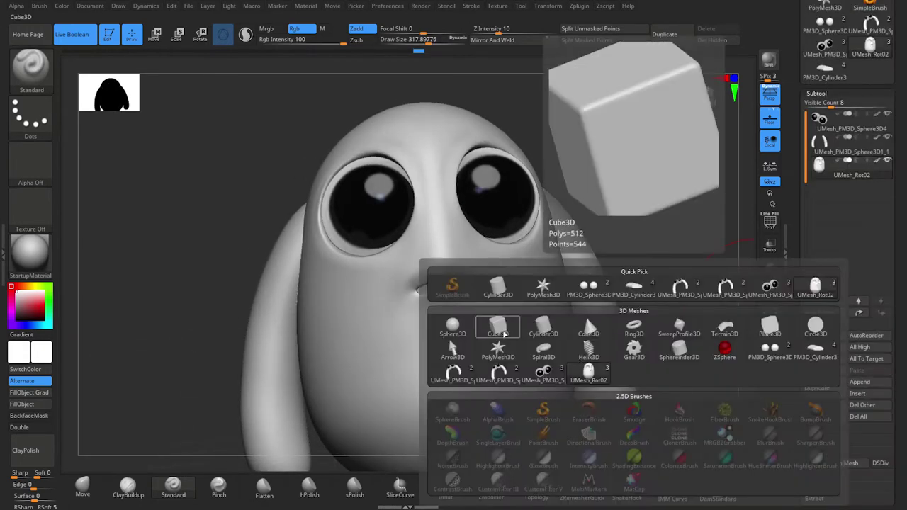
{"action": "left_click", "coordinate": [504, 334]}
{"action": "key", "text": "w"}
{"action": "mouse_move", "coordinate": [609, 362]}
{"action": "left_mouse_down"}
{"action": "mouse_move", "coordinate": [643, 367]}
{"action": "mouse_move", "coordinate": [612, 356]}
{"action": "mouse_move", "coordinate": [626, 348]}
{"action": "mouse_move", "coordinate": [685, 365]}
{"action": "left_mouse_up"}
{"action": "key", "text": "q"}
{"action": "left_click", "coordinate": [821, 104]}
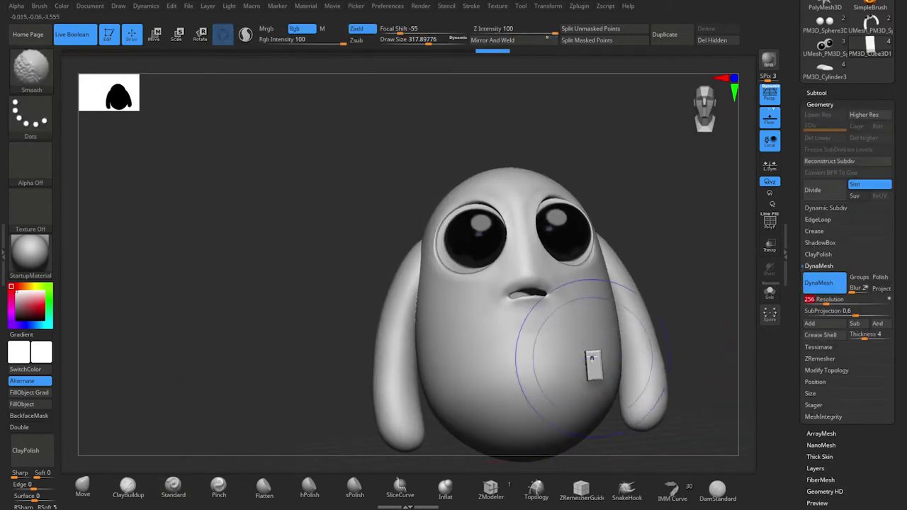
{"action": "left_click_drag", "start_coordinate": [593, 359], "coordinate": [495, 358]}
{"action": "mouse_move", "coordinate": [486, 380]}
{"action": "right_mouse_down"}
{"action": "mouse_move", "coordinate": [513, 383]}
{"action": "mouse_move", "coordinate": [498, 383]}
{"action": "right_mouse_up"}
{"action": "mouse_move", "coordinate": [521, 346]}
{"action": "right_mouse_down"}
{"action": "mouse_move", "coordinate": [689, 314]}
{"action": "mouse_move", "coordinate": [667, 290]}
{"action": "mouse_move", "coordinate": [406, 221]}
{"action": "right_mouse_up"}
Tuck the tooth under the upper lip, duplicate it, BPR-render, and reselect UMesh_Rot02.
{"action": "key", "text": "w"}
{"action": "key", "text": "f"}
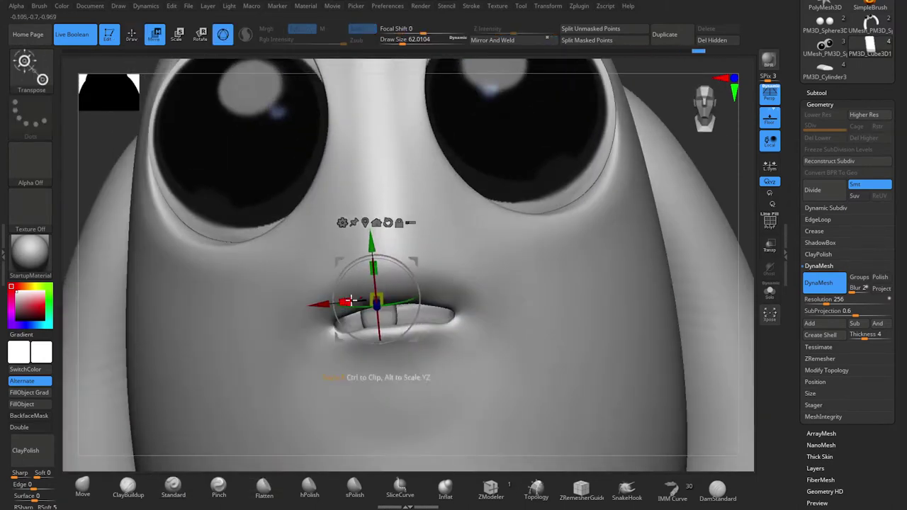
{"action": "mouse_move", "coordinate": [434, 287]}
{"action": "right_mouse_down"}
{"action": "mouse_move", "coordinate": [438, 297]}
{"action": "mouse_move", "coordinate": [426, 291]}
{"action": "right_mouse_up"}
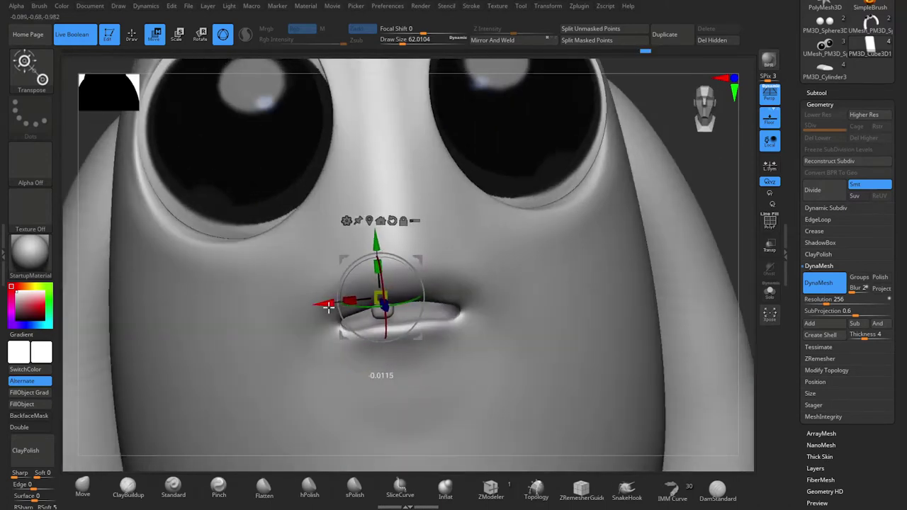
{"action": "left_click", "coordinate": [817, 93]}
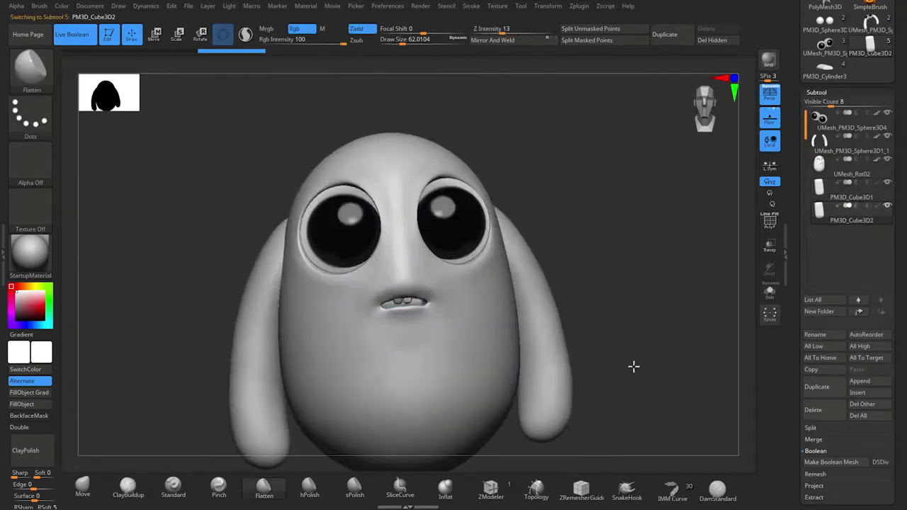
{"action": "mouse_move", "coordinate": [633, 366]}
{"action": "right_mouse_down"}
{"action": "mouse_move", "coordinate": [639, 395]}
{"action": "mouse_move", "coordinate": [630, 364]}
{"action": "right_mouse_up"}
{"action": "left_click", "coordinate": [769, 63]}
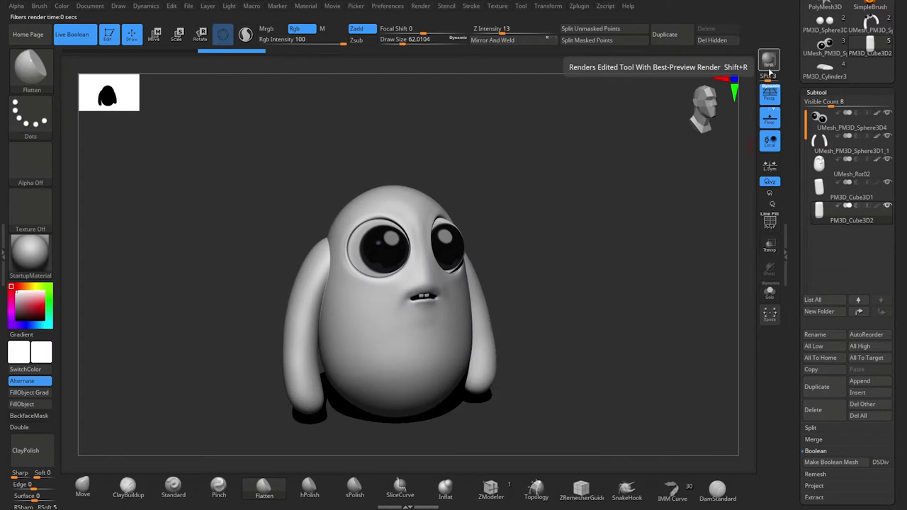
{"action": "mouse_move", "coordinate": [694, 234]}
{"action": "left_mouse_down"}
{"action": "mouse_move", "coordinate": [713, 249]}
{"action": "mouse_move", "coordinate": [642, 324]}
{"action": "left_mouse_up"}
{"action": "left_click", "coordinate": [441, 238], "text": "alt"}
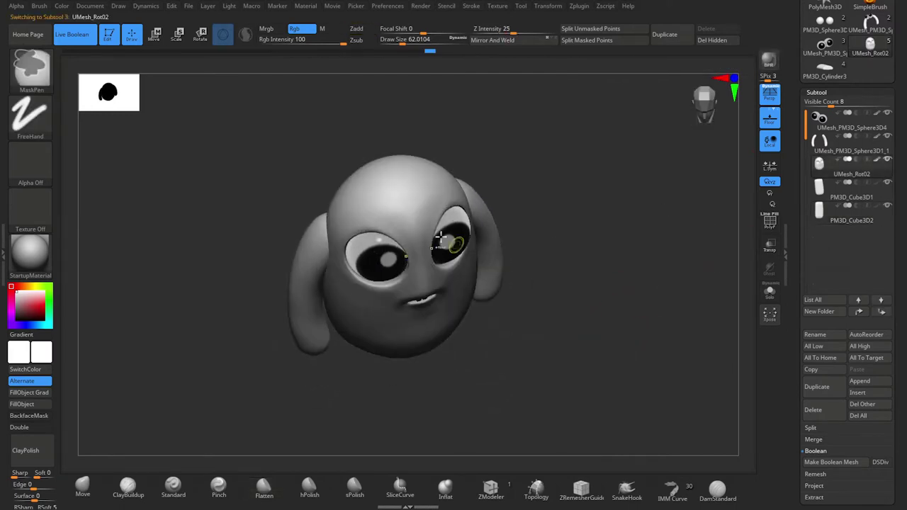
{"action": "left_click_drag", "start_coordinate": [595, 244], "coordinate": [609, 252]}
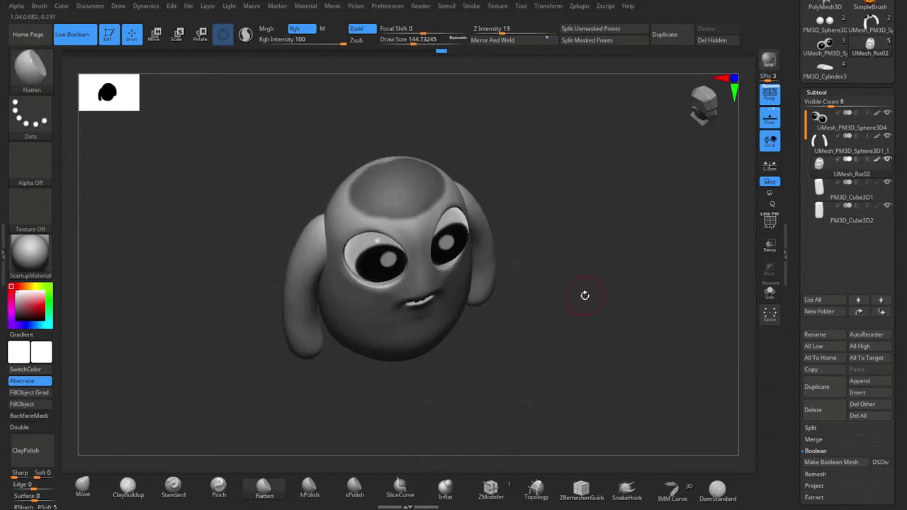
Raise the head's preview MaxFibers and lower Imbed so the fibers stand further out.
{"action": "left_click_drag", "start_coordinate": [585, 295], "coordinate": [539, 197]}
{"action": "left_click_drag", "start_coordinate": [480, 165], "coordinate": [330, 179]}
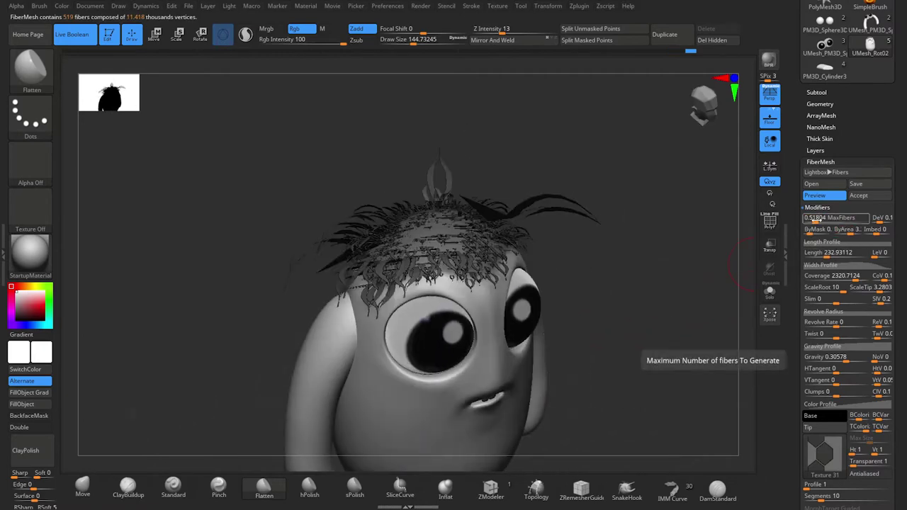
{"action": "mouse_move", "coordinate": [673, 306]}
{"action": "left_mouse_down"}
{"action": "mouse_move", "coordinate": [634, 384]}
{"action": "mouse_move", "coordinate": [660, 309]}
{"action": "mouse_move", "coordinate": [588, 339]}
{"action": "left_mouse_up"}
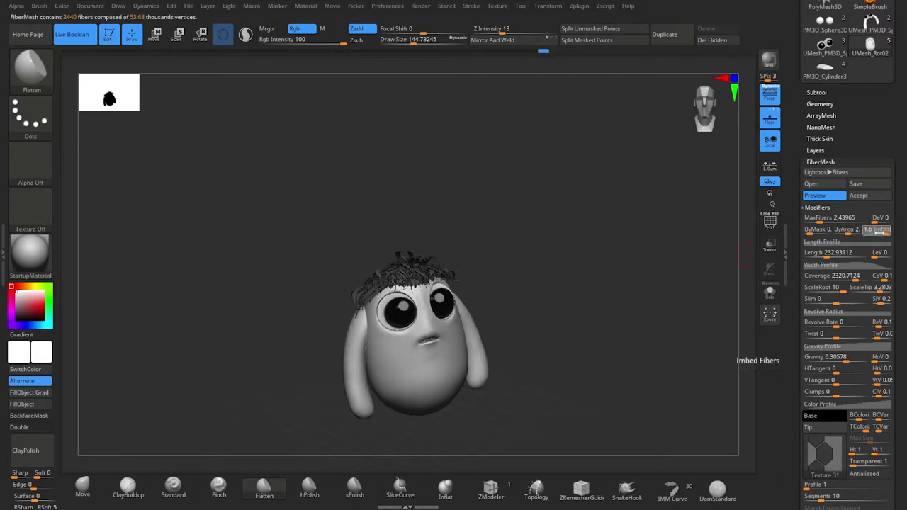
{"action": "left_click_drag", "start_coordinate": [879, 229], "coordinate": [619, 341]}
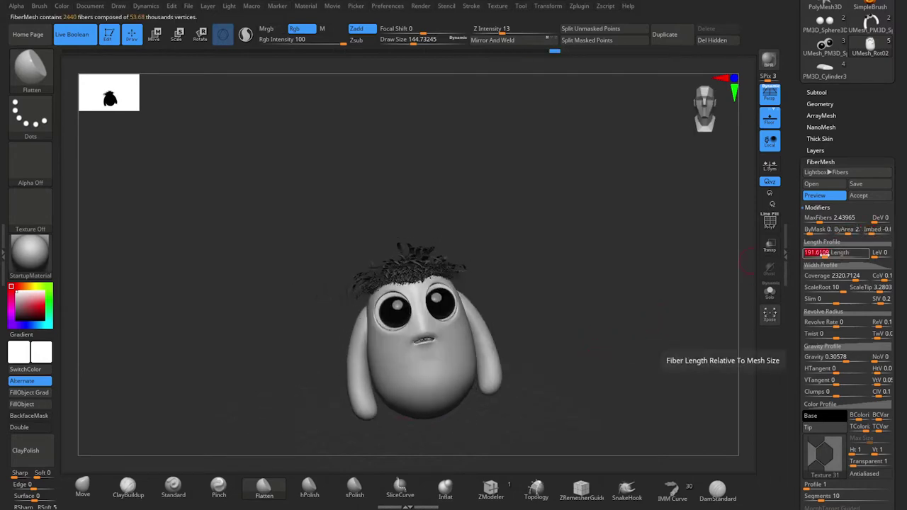
{"action": "mouse_move", "coordinate": [656, 398]}
{"action": "left_mouse_down"}
{"action": "mouse_move", "coordinate": [654, 444]}
{"action": "mouse_move", "coordinate": [747, 285]}
{"action": "mouse_move", "coordinate": [640, 330]}
{"action": "mouse_move", "coordinate": [650, 399]}
{"action": "mouse_move", "coordinate": [741, 369]}
{"action": "left_mouse_up"}
Set fiber Revolve Radius to 0 and HTangent to -1, also adjusting VTangent.
{"action": "type", "text": "0"}
{"action": "key", "text": "Return"}
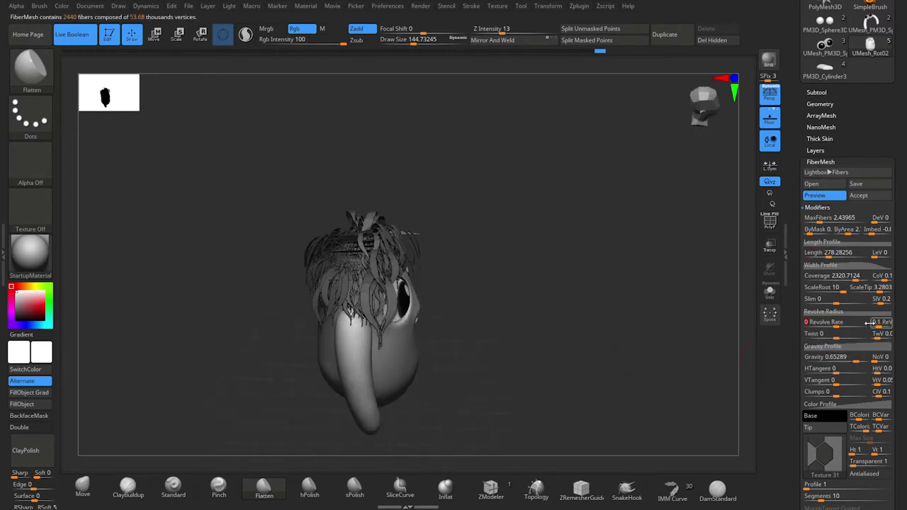
{"action": "mouse_move", "coordinate": [734, 404]}
{"action": "left_mouse_down"}
{"action": "mouse_move", "coordinate": [660, 404]}
{"action": "mouse_move", "coordinate": [654, 385]}
{"action": "left_mouse_up"}
{"action": "left_click", "coordinate": [852, 386]}
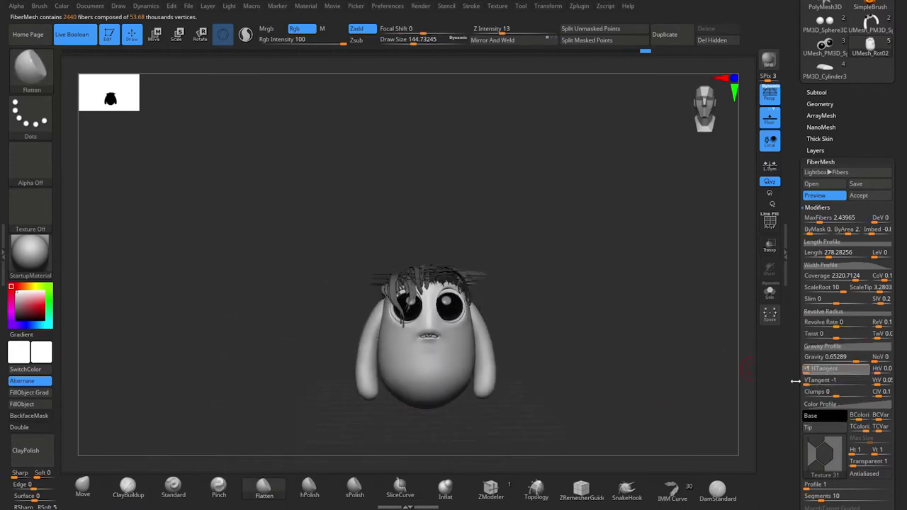
{"action": "type", "text": "-1"}
{"action": "key", "text": "Return"}
{"action": "key", "text": "Return"}
{"action": "mouse_move", "coordinate": [708, 419]}
{"action": "left_mouse_down"}
{"action": "mouse_move", "coordinate": [673, 428]}
{"action": "mouse_move", "coordinate": [647, 380]}
{"action": "left_mouse_up"}
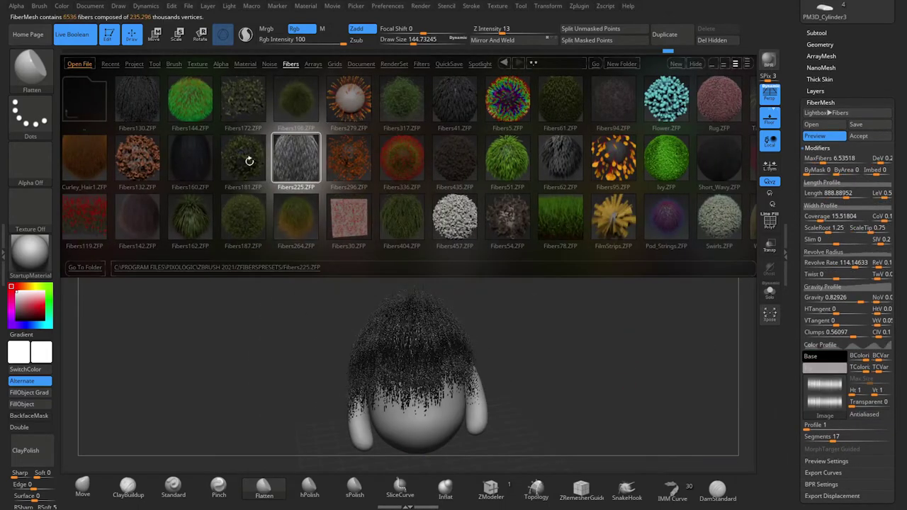
Browse the dark, red, curly and Fibers144 presets, then load Fibers196 as the hair.
{"action": "left_click", "coordinate": [135, 216]}
{"action": "left_click", "coordinate": [85, 216]}
{"action": "left_click", "coordinate": [85, 159]}
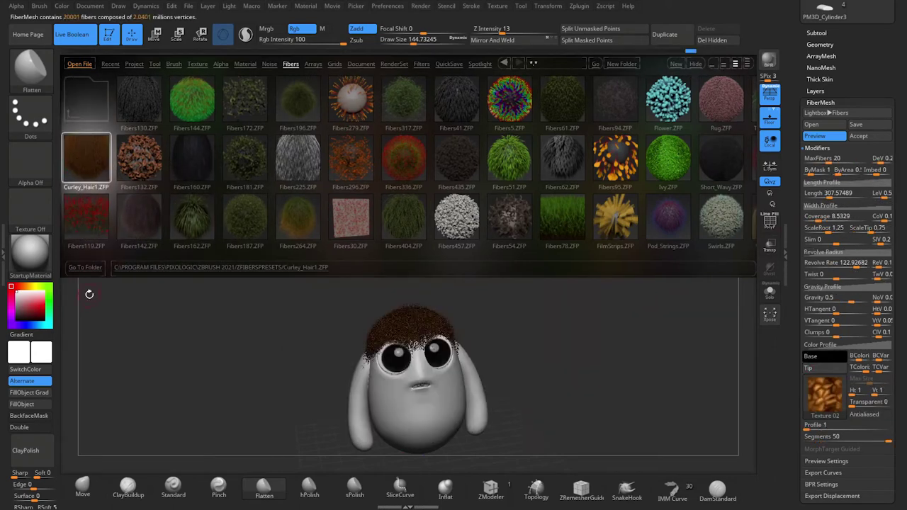
{"action": "left_click", "coordinate": [199, 98]}
{"action": "left_click", "coordinate": [298, 99]}
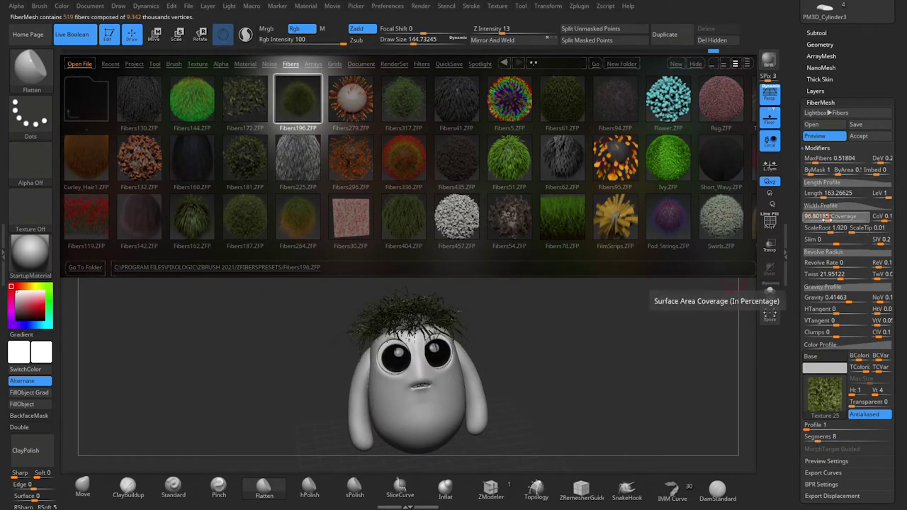
Raise coverage and segments, tweak gravity and VTangent, and set ScaleRoot to 10.
{"action": "left_click_drag", "start_coordinate": [826, 218], "coordinate": [851, 217]}
{"action": "left_click_drag", "start_coordinate": [822, 436], "coordinate": [840, 437]}
{"action": "left_click_drag", "start_coordinate": [850, 298], "coordinate": [854, 298]}
{"action": "left_click_drag", "start_coordinate": [815, 320], "coordinate": [844, 321]}
{"action": "left_click_drag", "start_coordinate": [699, 376], "coordinate": [631, 300]}
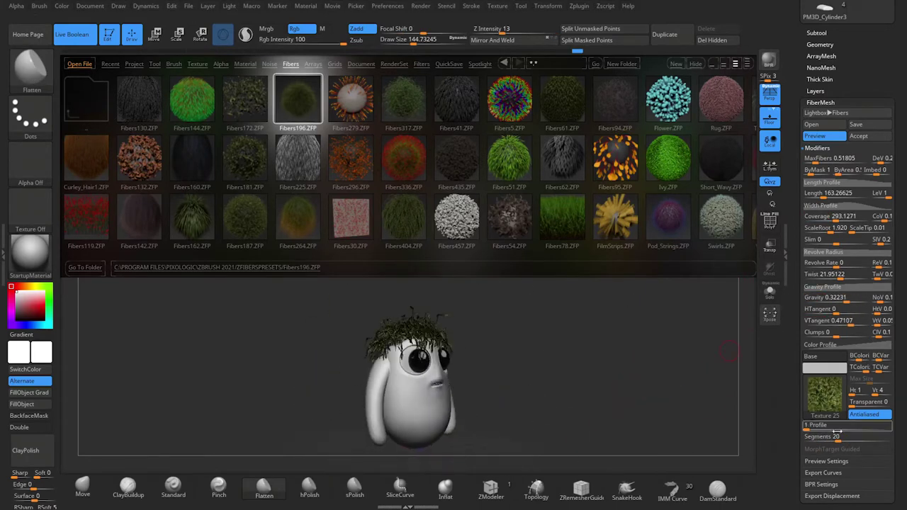
{"action": "mouse_move", "coordinate": [724, 395]}
{"action": "left_mouse_down"}
{"action": "mouse_move", "coordinate": [597, 390]}
{"action": "mouse_move", "coordinate": [634, 375]}
{"action": "mouse_move", "coordinate": [605, 401]}
{"action": "left_mouse_up"}
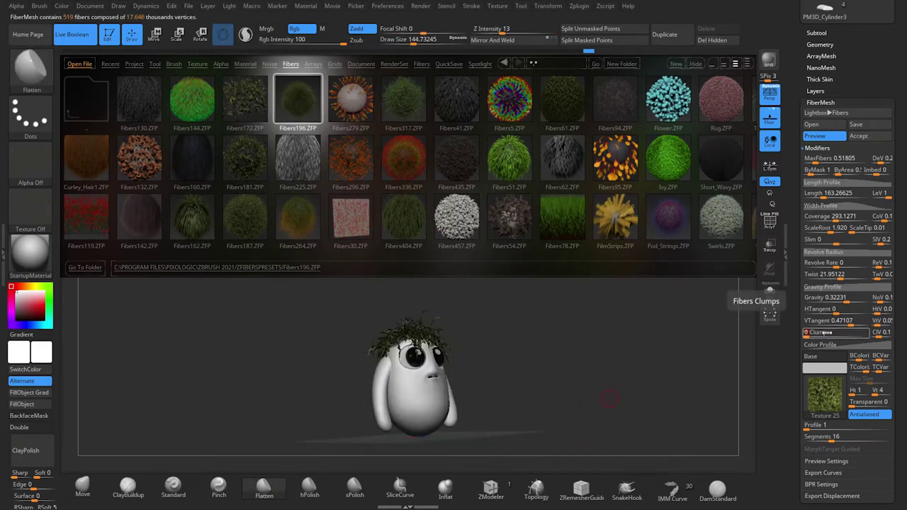
{"action": "left_click_drag", "start_coordinate": [609, 399], "coordinate": [638, 401]}
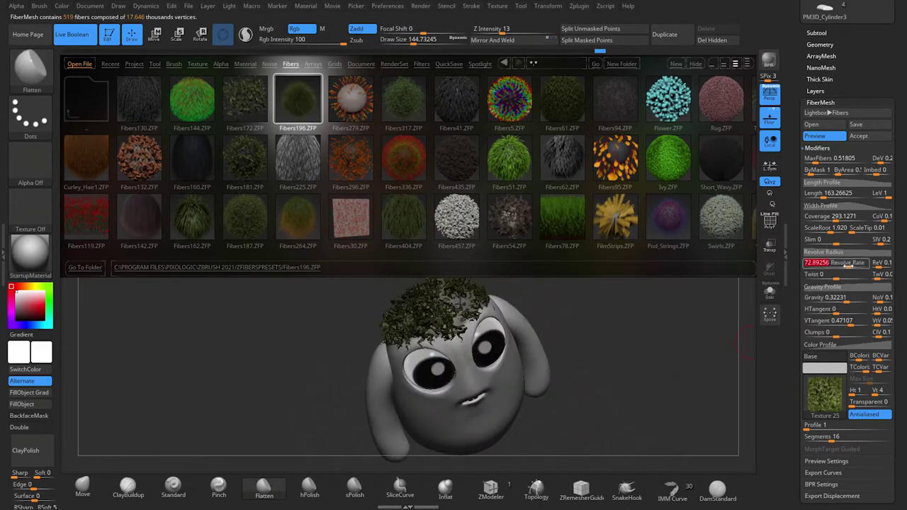
{"action": "left_click_drag", "start_coordinate": [752, 300], "coordinate": [772, 301]}
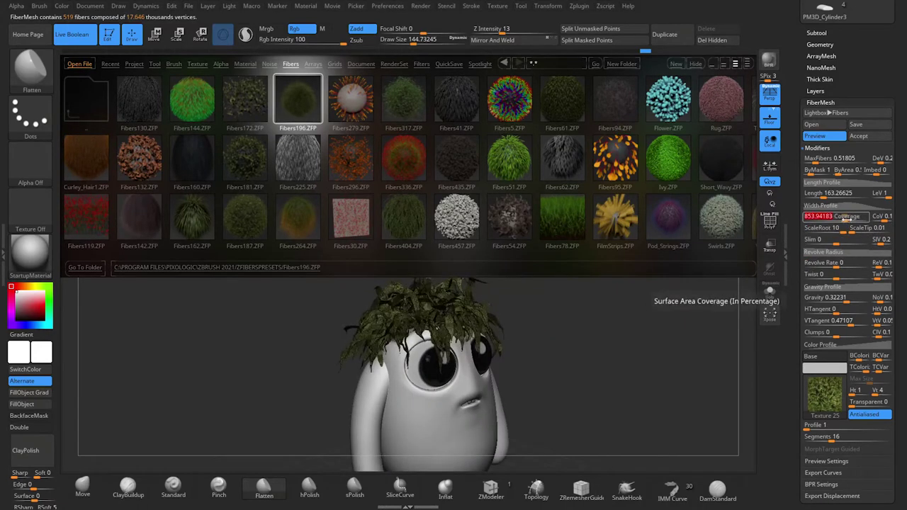
Raise coverage, colour fiber base and tip red, apply Texture 25, and close Lightbox.
{"action": "left_click", "coordinate": [824, 360]}
{"action": "left_click", "coordinate": [894, 349]}
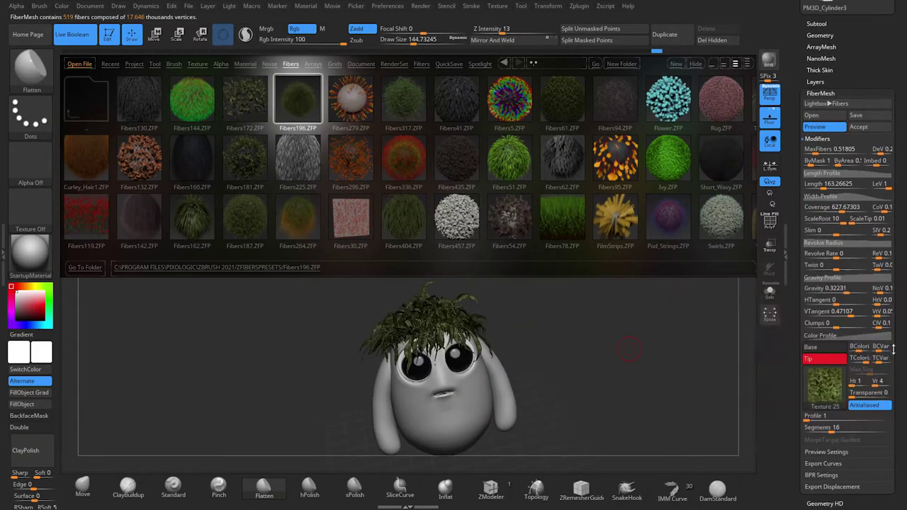
{"action": "left_click", "coordinate": [825, 348]}
{"action": "left_click", "coordinate": [867, 360]}
{"action": "left_click", "coordinate": [826, 386]}
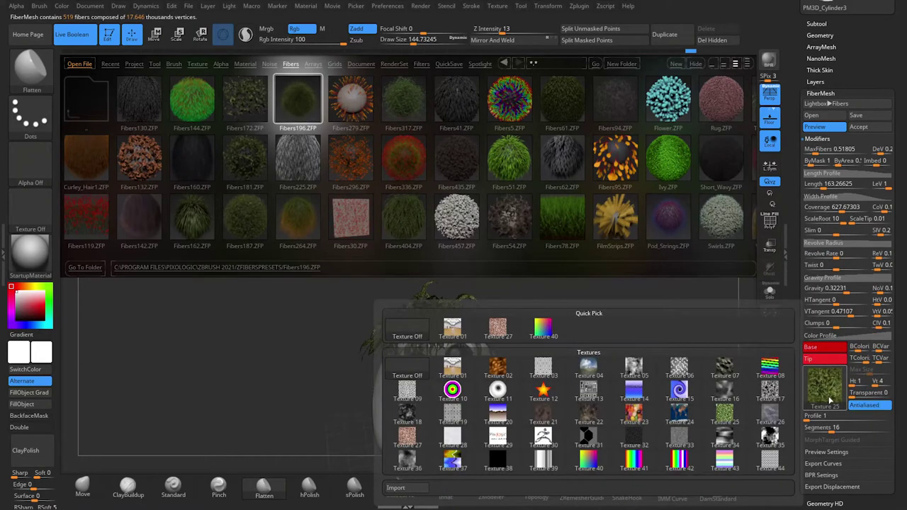
{"action": "left_click", "coordinate": [724, 404]}
{"action": "left_click", "coordinate": [583, 468]}
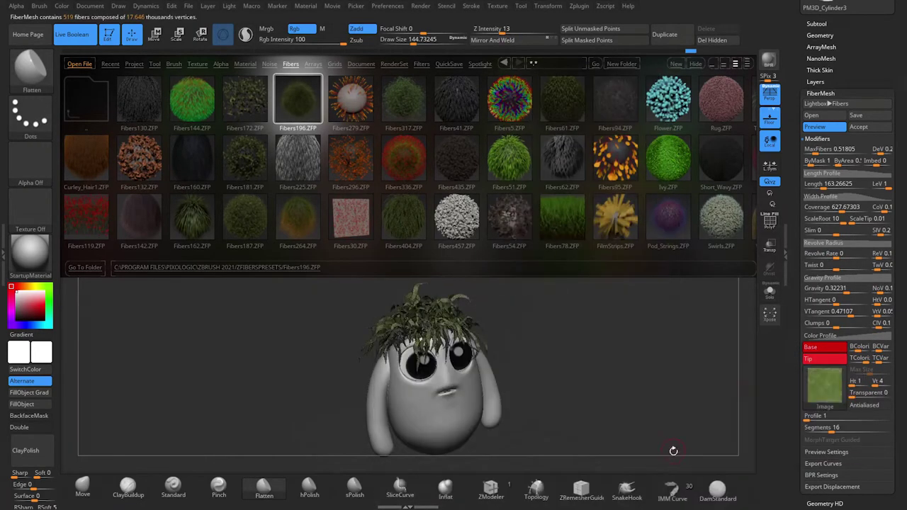
{"action": "key", "text": "comma"}
Accept the leafy FiberMesh hair as its own fiber subtool.
{"action": "scroll", "coordinate": [872, 379], "scroll_direction": "down", "scroll_amount": 1}
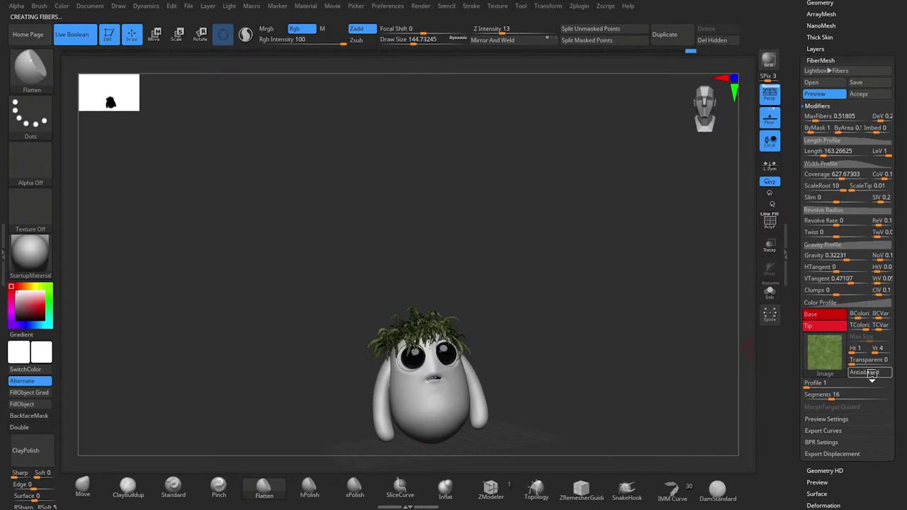
{"action": "left_click_drag", "start_coordinate": [902, 396], "coordinate": [902, 475]}
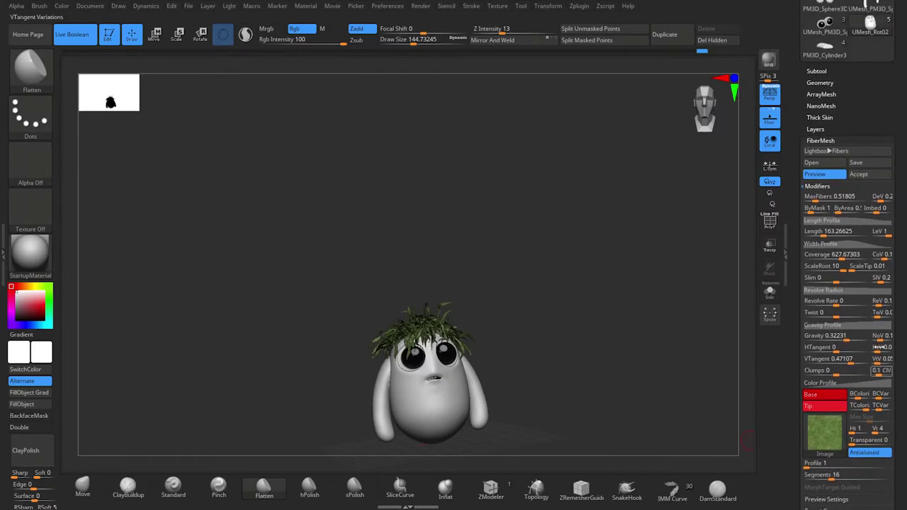
{"action": "left_click", "coordinate": [858, 174]}
{"action": "mouse_move", "coordinate": [730, 425]}
{"action": "left_mouse_down"}
{"action": "mouse_move", "coordinate": [648, 302]}
{"action": "mouse_move", "coordinate": [459, 398]}
{"action": "left_mouse_up"}
Switch to the Move brush (BMV) and frame the whole creature.
{"action": "key", "text": "b"}
{"action": "key", "text": "m"}
{"action": "key", "text": "v"}
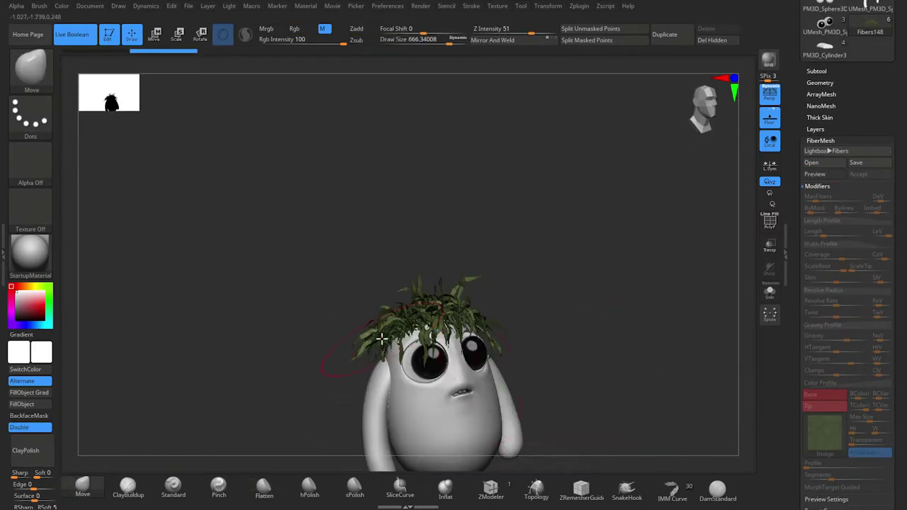
{"action": "mouse_move", "coordinate": [577, 324]}
{"action": "left_mouse_down"}
{"action": "mouse_move", "coordinate": [671, 243]}
{"action": "mouse_move", "coordinate": [519, 383]}
{"action": "mouse_move", "coordinate": [568, 335]}
{"action": "left_mouse_up"}
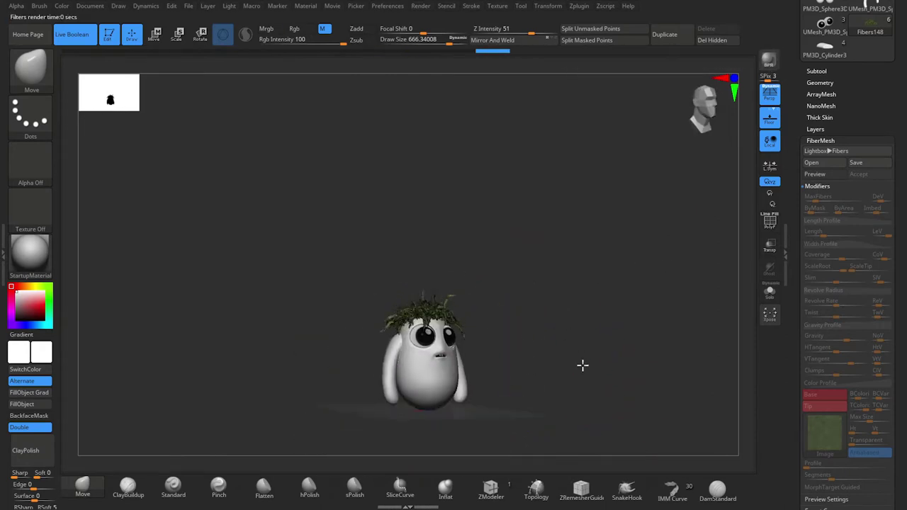
{"action": "key", "text": "f"}
Adjust the BPR shadow strength and render the creature with shadows.
{"action": "left_click", "coordinate": [421, 5]}
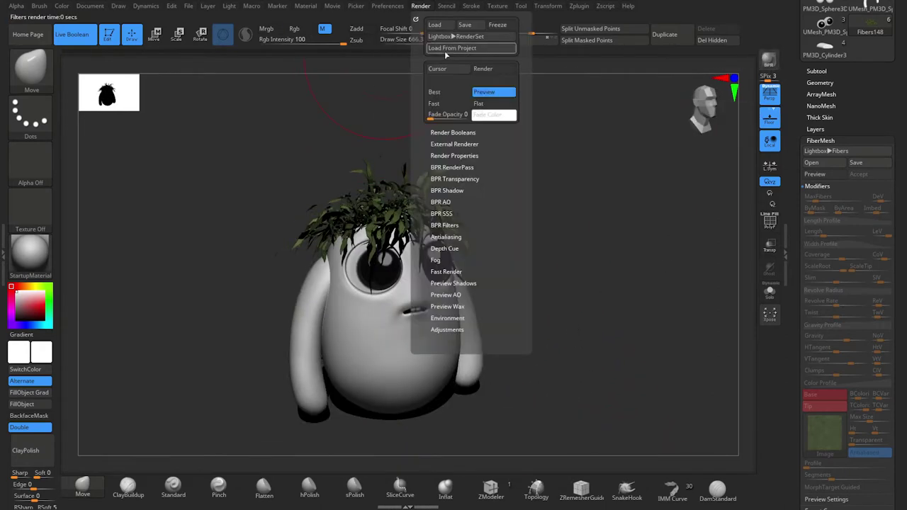
{"action": "left_click", "coordinate": [483, 155]}
{"action": "left_click", "coordinate": [420, 6]}
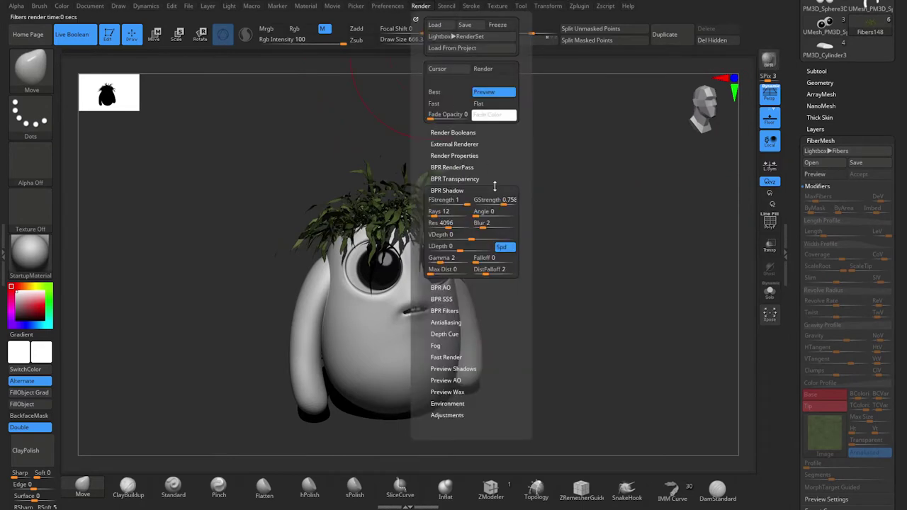
{"action": "left_click_drag", "start_coordinate": [448, 199], "coordinate": [611, 250]}
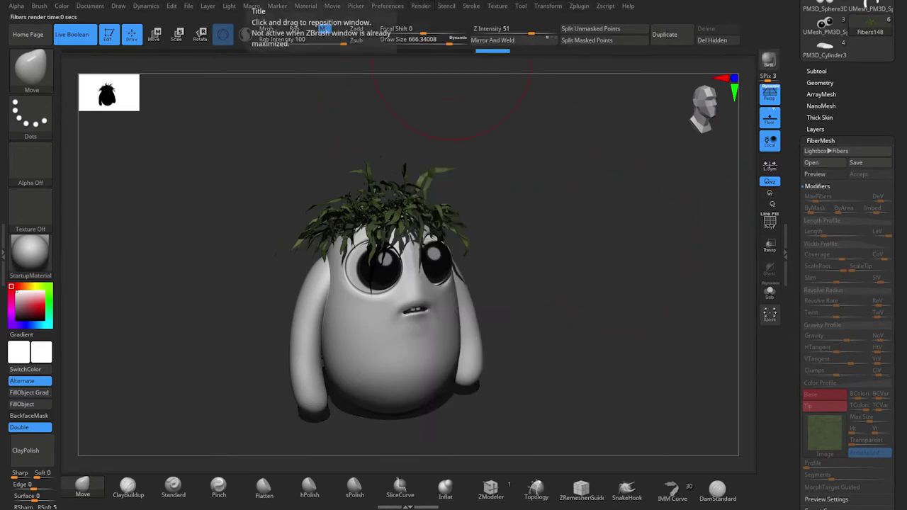
{"action": "left_click", "coordinate": [421, 6]}
{"action": "left_click", "coordinate": [503, 92]}
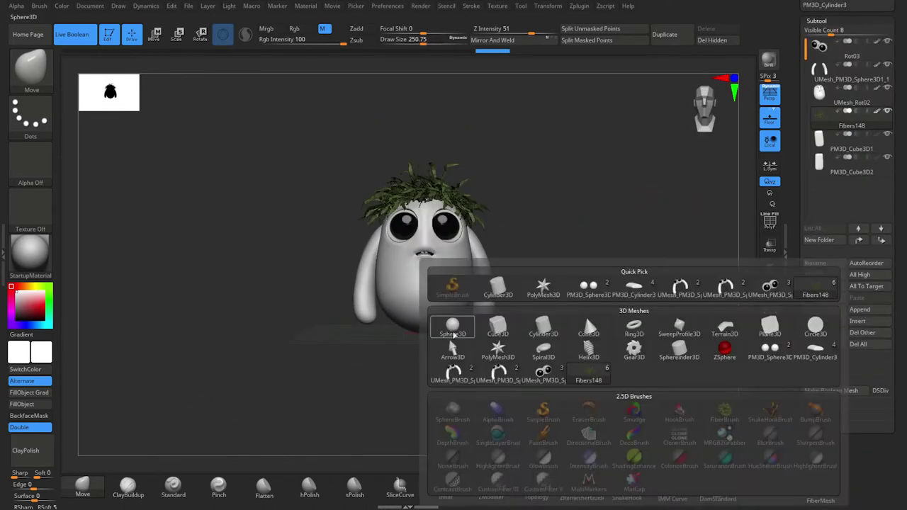
Append a sphere and a cube, shrinking the cube into a small base below the character.
{"action": "left_click", "coordinate": [454, 333]}
{"action": "key", "text": "w"}
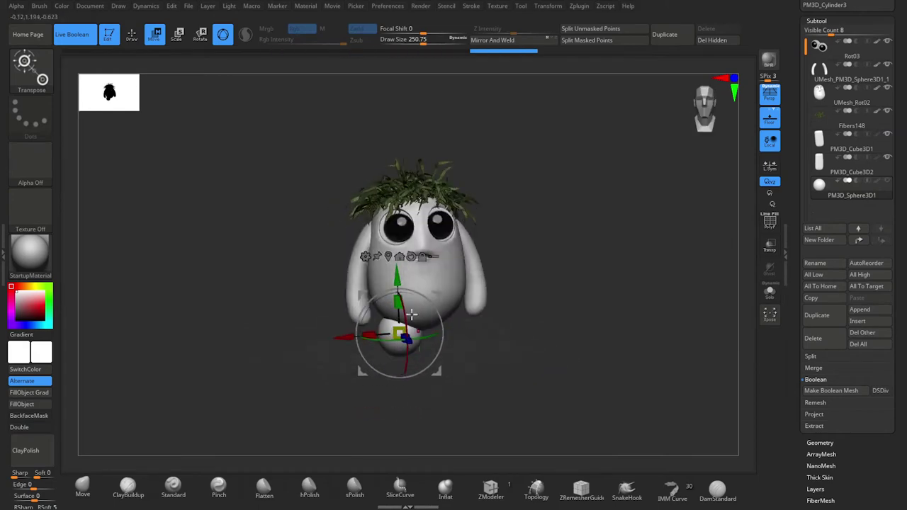
{"action": "key", "text": "f"}
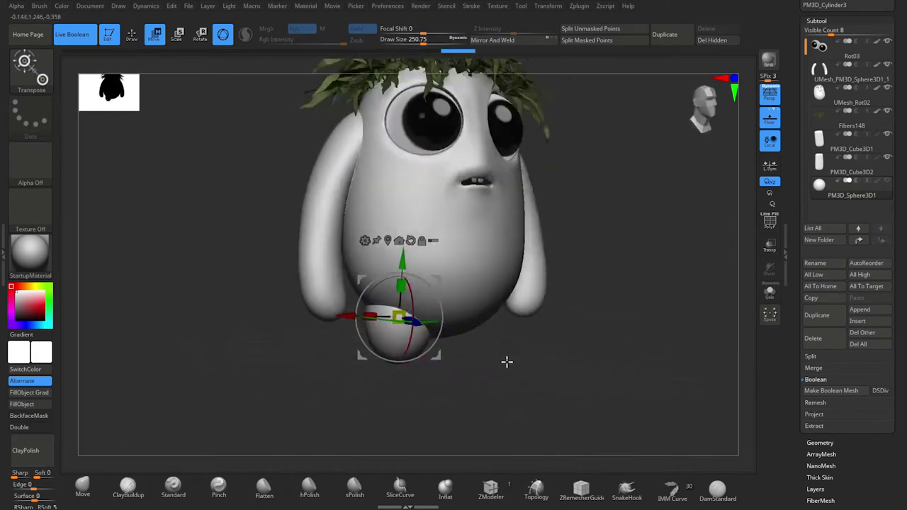
{"action": "left_click", "coordinate": [859, 309]}
{"action": "left_click", "coordinate": [516, 350]}
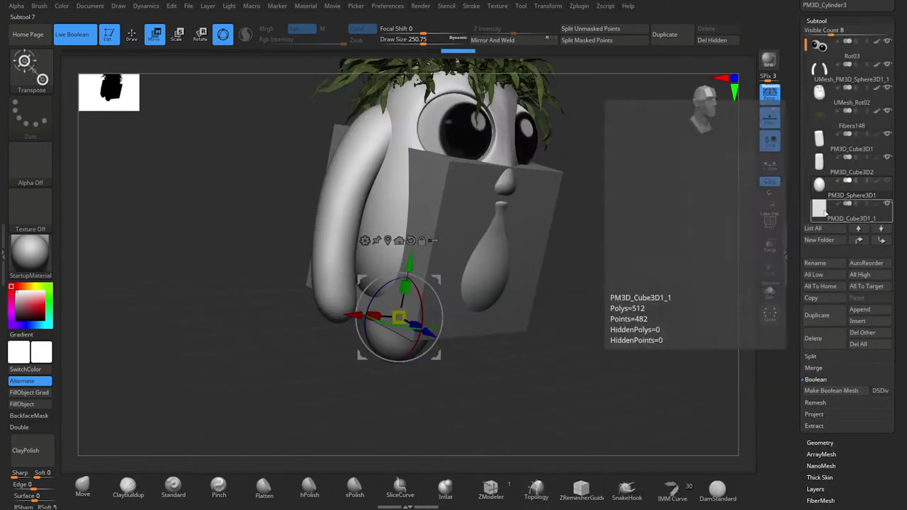
{"action": "mouse_move", "coordinate": [431, 229]}
{"action": "left_mouse_down"}
{"action": "mouse_move", "coordinate": [404, 364]}
{"action": "mouse_move", "coordinate": [385, 361]}
{"action": "left_mouse_up"}
{"action": "mouse_move", "coordinate": [426, 397]}
{"action": "left_mouse_down"}
{"action": "mouse_move", "coordinate": [498, 350]}
{"action": "mouse_move", "coordinate": [474, 376]}
{"action": "mouse_move", "coordinate": [453, 361]}
{"action": "mouse_move", "coordinate": [464, 352]}
{"action": "mouse_move", "coordinate": [695, 354]}
{"action": "left_mouse_up"}
Show the DynaMesh settings, isolate the egg and base subtools, and pick a polishing brush.
{"action": "left_click", "coordinate": [820, 454]}
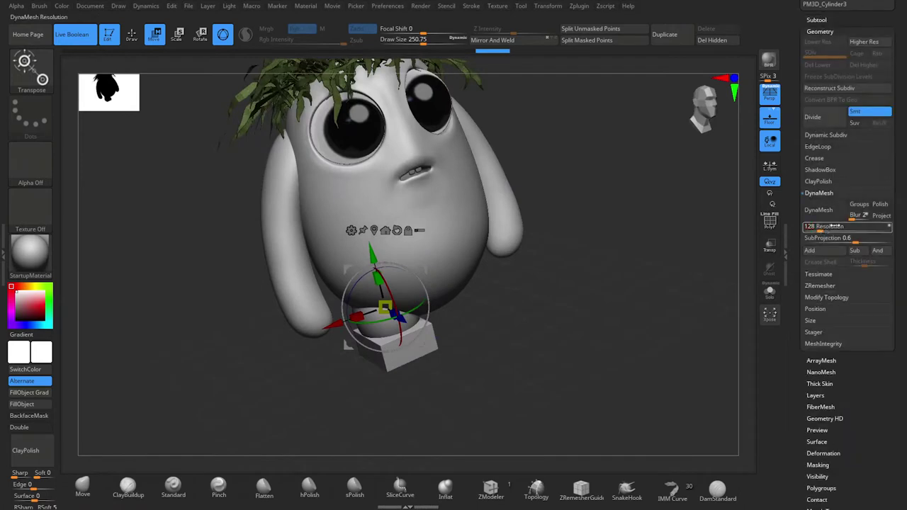
{"action": "key", "text": "q"}
{"action": "mouse_move", "coordinate": [539, 373]}
{"action": "left_mouse_down"}
{"action": "mouse_move", "coordinate": [616, 346]}
{"action": "mouse_move", "coordinate": [412, 430]}
{"action": "left_mouse_up"}
{"action": "key", "text": "ctrl+shift+s"}
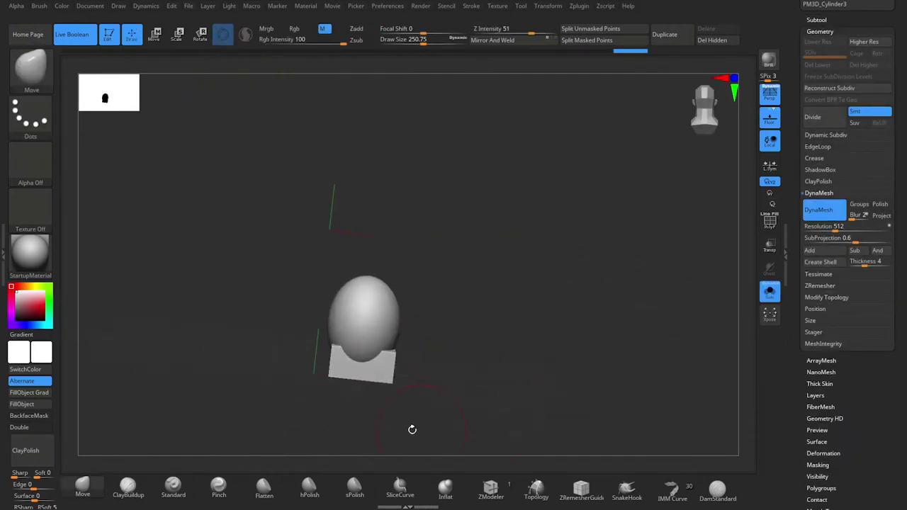
{"action": "mouse_move", "coordinate": [332, 366]}
{"action": "left_mouse_down"}
{"action": "mouse_move", "coordinate": [354, 390]}
{"action": "mouse_move", "coordinate": [319, 389]}
{"action": "mouse_move", "coordinate": [419, 375]}
{"action": "left_mouse_up"}
{"action": "key", "text": "b"}
{"action": "key", "text": "c"}
{"action": "key", "text": "b"}
{"action": "key", "text": "space"}
{"action": "left_click_drag", "start_coordinate": [447, 348], "coordinate": [334, 366]}
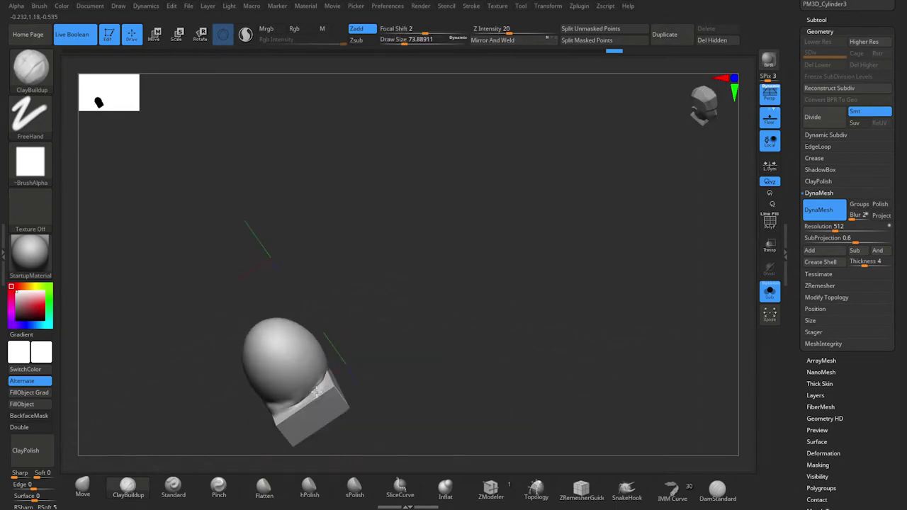
{"action": "left_click", "coordinate": [309, 488]}
{"action": "key", "text": "space"}
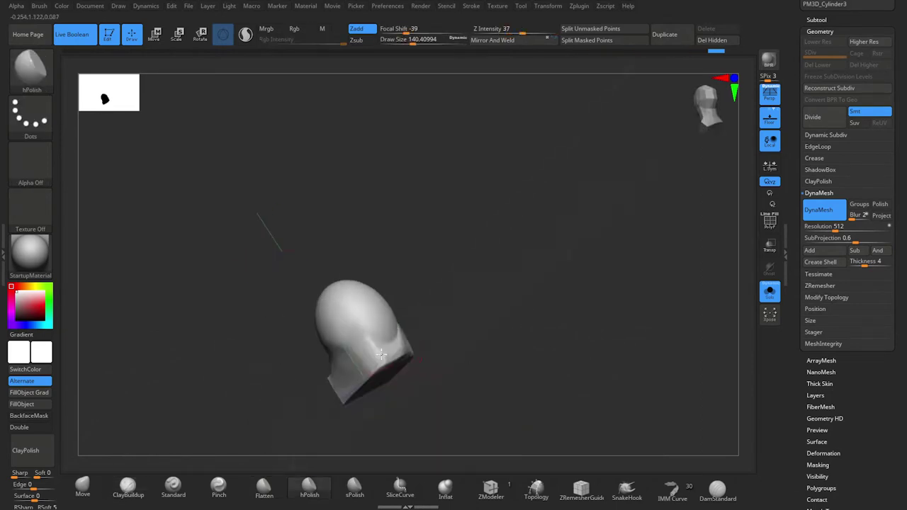
Polish and flatten the foot piece into a stubby rounded shape, checking it from several angles.
{"action": "mouse_move", "coordinate": [497, 397]}
{"action": "left_mouse_down"}
{"action": "mouse_move", "coordinate": [439, 355]}
{"action": "mouse_move", "coordinate": [416, 322]}
{"action": "mouse_move", "coordinate": [445, 326]}
{"action": "left_mouse_up"}
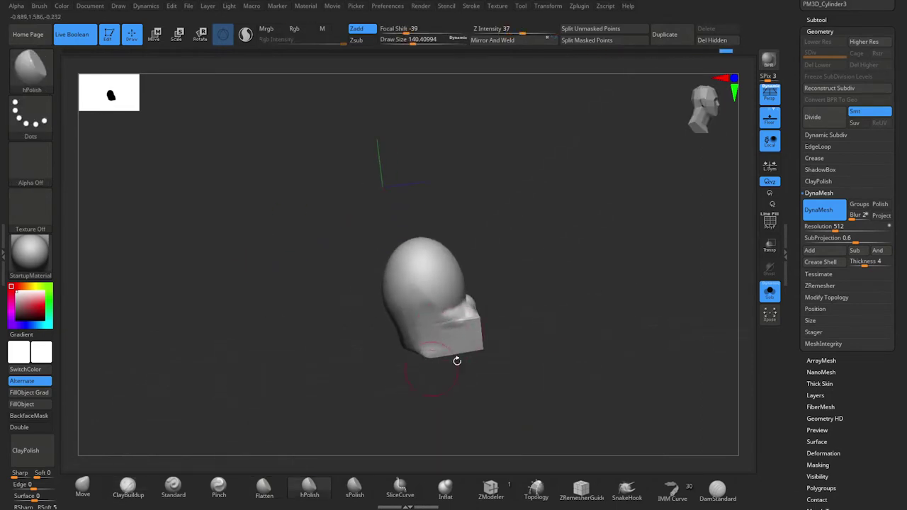
{"action": "mouse_move", "coordinate": [457, 360]}
{"action": "left_mouse_down"}
{"action": "mouse_move", "coordinate": [438, 352]}
{"action": "mouse_move", "coordinate": [421, 314]}
{"action": "mouse_move", "coordinate": [420, 330]}
{"action": "left_mouse_up"}
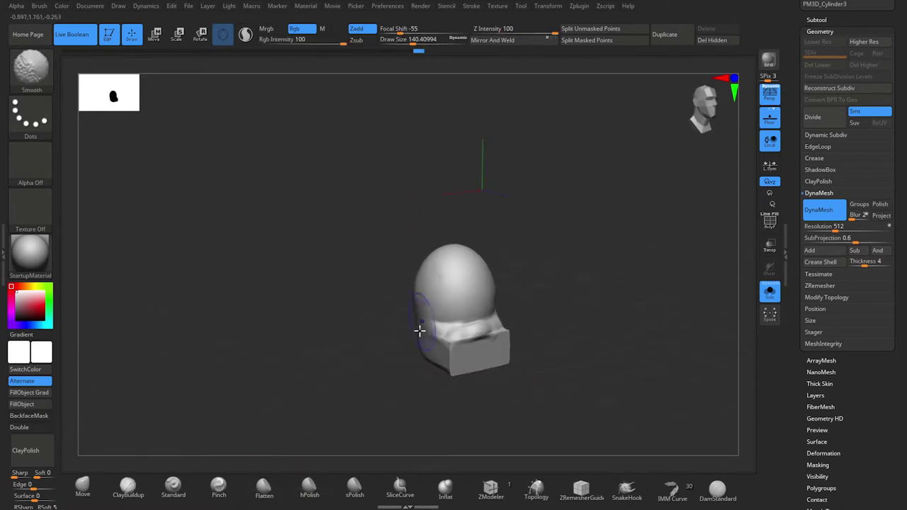
{"action": "mouse_move", "coordinate": [455, 369]}
{"action": "left_mouse_down"}
{"action": "mouse_move", "coordinate": [450, 324]}
{"action": "mouse_move", "coordinate": [628, 385]}
{"action": "left_mouse_up"}
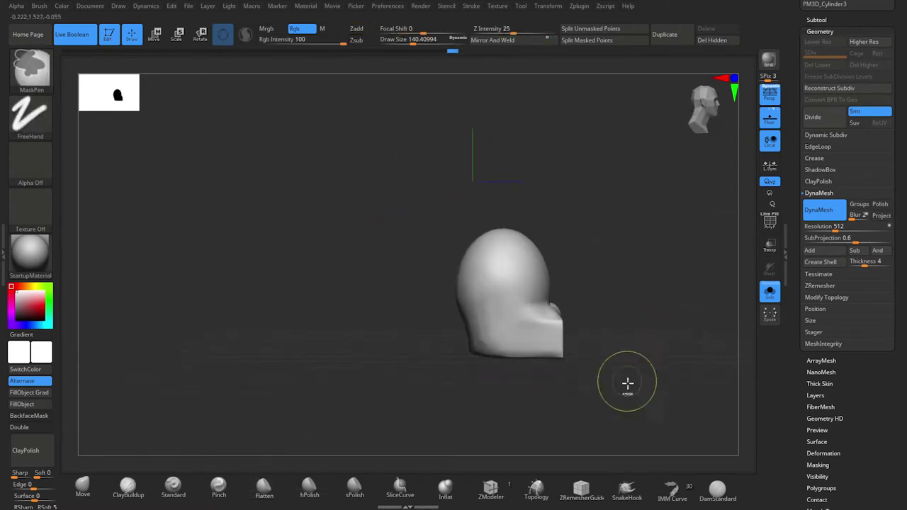
{"action": "key", "text": "w"}
{"action": "mouse_move", "coordinate": [486, 246]}
{"action": "left_mouse_down"}
{"action": "mouse_move", "coordinate": [638, 364]}
{"action": "mouse_move", "coordinate": [594, 349]}
{"action": "mouse_move", "coordinate": [582, 381]}
{"action": "mouse_move", "coordinate": [556, 345]}
{"action": "mouse_move", "coordinate": [648, 390]}
{"action": "mouse_move", "coordinate": [539, 383]}
{"action": "left_mouse_up"}
{"action": "key", "text": "q"}
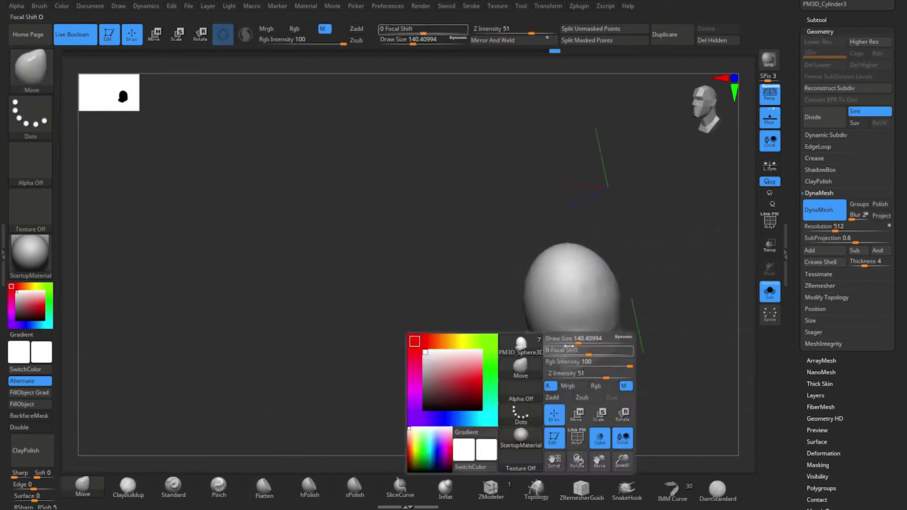
{"action": "key", "text": "space"}
{"action": "mouse_move", "coordinate": [565, 358]}
{"action": "right_mouse_down"}
{"action": "mouse_move", "coordinate": [476, 364]}
{"action": "mouse_move", "coordinate": [502, 330]}
{"action": "mouse_move", "coordinate": [515, 357]}
{"action": "mouse_move", "coordinate": [489, 351]}
{"action": "mouse_move", "coordinate": [499, 404]}
{"action": "mouse_move", "coordinate": [442, 365]}
{"action": "mouse_move", "coordinate": [600, 413]}
{"action": "mouse_move", "coordinate": [687, 359]}
{"action": "mouse_move", "coordinate": [647, 363]}
{"action": "mouse_move", "coordinate": [599, 390]}
{"action": "right_mouse_up"}
{"action": "key", "text": "w"}
{"action": "key", "text": "q"}
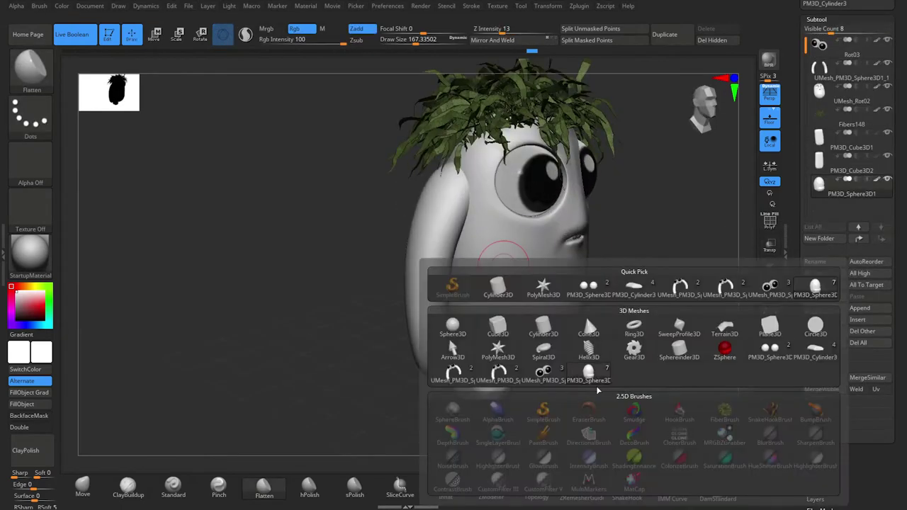
Append a cube, shrink it below the character, and DynaMesh it at resolution 256.
{"action": "left_click", "coordinate": [508, 333]}
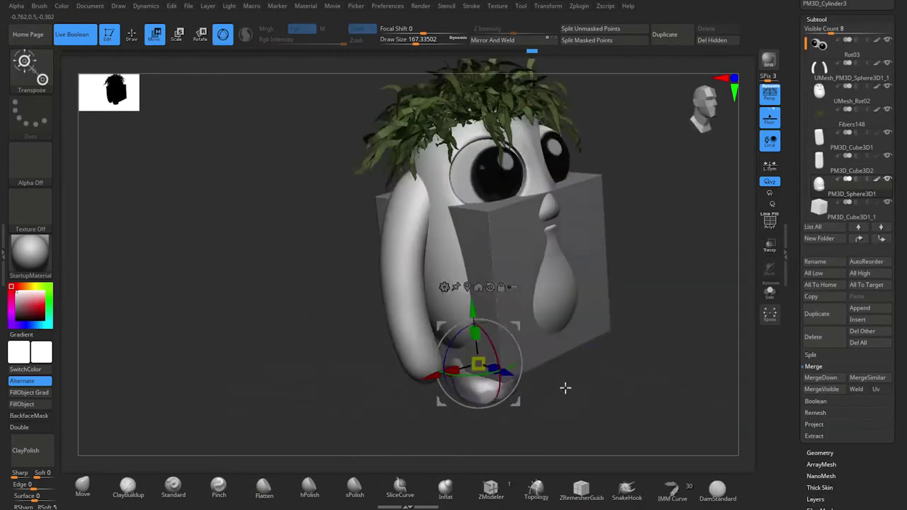
{"action": "mouse_move", "coordinate": [606, 360]}
{"action": "left_mouse_down"}
{"action": "mouse_move", "coordinate": [602, 310]}
{"action": "mouse_move", "coordinate": [495, 350]}
{"action": "left_mouse_up"}
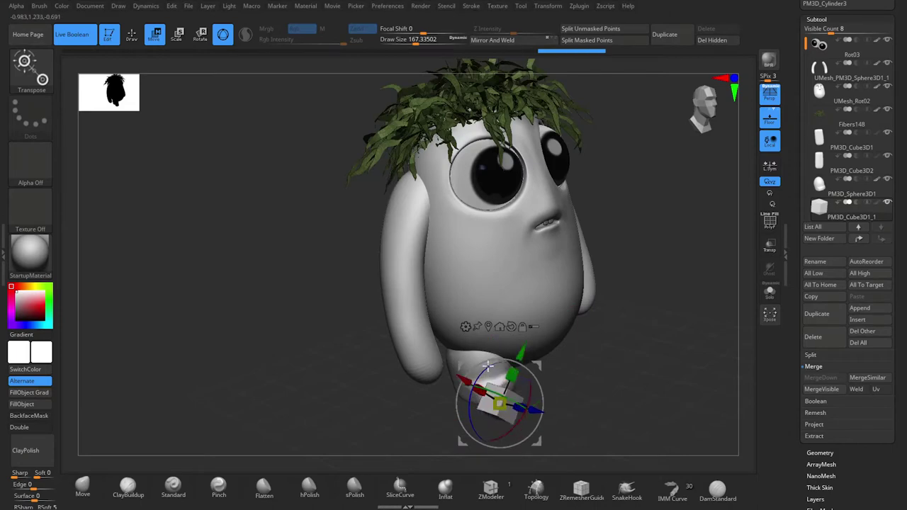
{"action": "mouse_move", "coordinate": [489, 365]}
{"action": "right_mouse_down"}
{"action": "mouse_move", "coordinate": [619, 413]}
{"action": "mouse_move", "coordinate": [585, 419]}
{"action": "mouse_move", "coordinate": [559, 395]}
{"action": "right_mouse_up"}
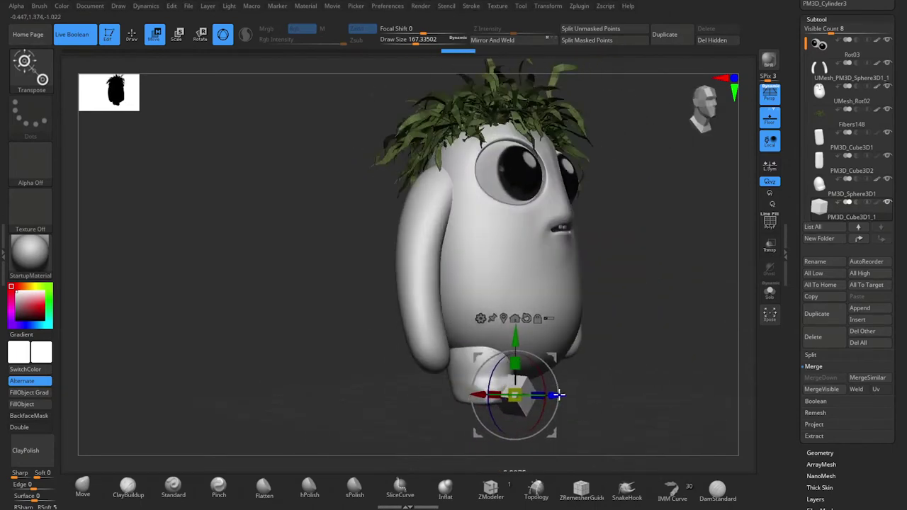
{"action": "left_click", "coordinate": [820, 453]}
{"action": "type", "text": "6"}
{"action": "key", "text": "Return"}
{"action": "left_click", "coordinate": [818, 209]}
{"action": "key", "text": "q"}
Shape the cube into a rounded toe on the front of the foot.
{"action": "left_click_drag", "start_coordinate": [634, 419], "coordinate": [521, 402]}
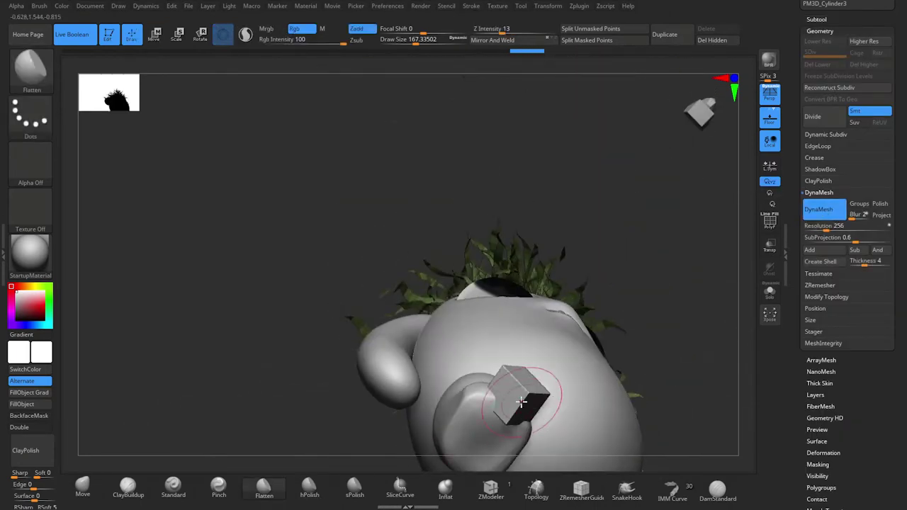
{"action": "mouse_move", "coordinate": [512, 397]}
{"action": "right_mouse_down"}
{"action": "mouse_move", "coordinate": [660, 397]}
{"action": "mouse_move", "coordinate": [624, 349]}
{"action": "right_mouse_up"}
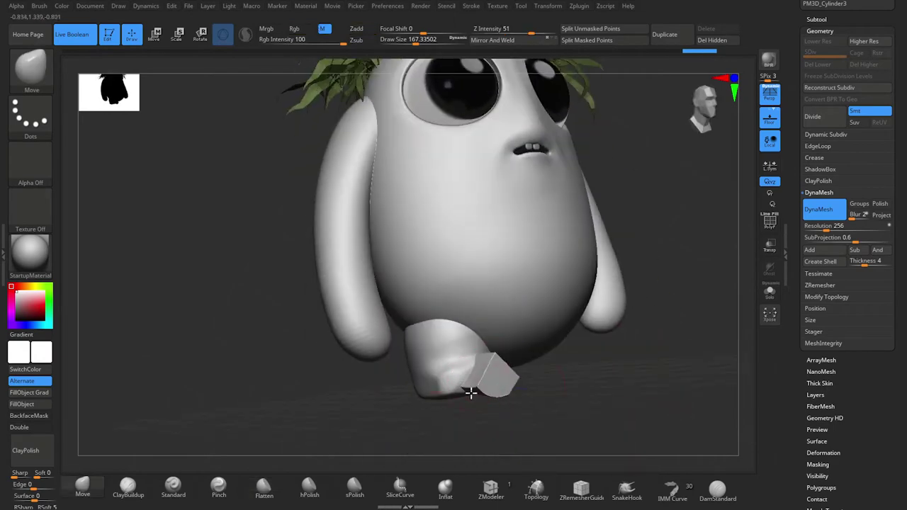
{"action": "mouse_move", "coordinate": [471, 393]}
{"action": "right_mouse_down", "text": "alt"}
{"action": "mouse_move", "coordinate": [520, 385]}
{"action": "mouse_move", "coordinate": [496, 375]}
{"action": "mouse_move", "coordinate": [512, 371]}
{"action": "mouse_move", "coordinate": [326, 466]}
{"action": "mouse_move", "coordinate": [572, 388]}
{"action": "right_mouse_up", "text": "alt"}
{"action": "mouse_move", "coordinate": [502, 377]}
{"action": "right_mouse_down"}
{"action": "mouse_move", "coordinate": [551, 413]}
{"action": "mouse_move", "coordinate": [542, 390]}
{"action": "mouse_move", "coordinate": [575, 397]}
{"action": "mouse_move", "coordinate": [496, 376]}
{"action": "right_mouse_up"}
{"action": "key", "text": "w"}
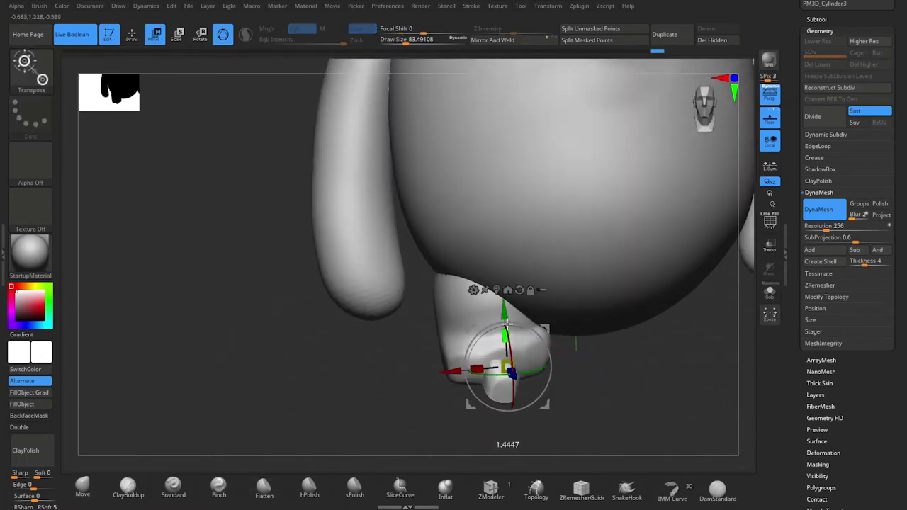
{"action": "key", "text": "q"}
{"action": "mouse_move", "coordinate": [543, 405]}
{"action": "right_mouse_down"}
{"action": "mouse_move", "coordinate": [569, 363]}
{"action": "mouse_move", "coordinate": [512, 403]}
{"action": "mouse_move", "coordinate": [612, 429]}
{"action": "mouse_move", "coordinate": [527, 375]}
{"action": "mouse_move", "coordinate": [623, 323]}
{"action": "mouse_move", "coordinate": [547, 348]}
{"action": "mouse_move", "coordinate": [660, 397]}
{"action": "mouse_move", "coordinate": [528, 369]}
{"action": "mouse_move", "coordinate": [541, 399]}
{"action": "mouse_move", "coordinate": [536, 330]}
{"action": "mouse_move", "coordinate": [552, 392]}
{"action": "right_mouse_up"}
{"action": "key", "text": "b"}
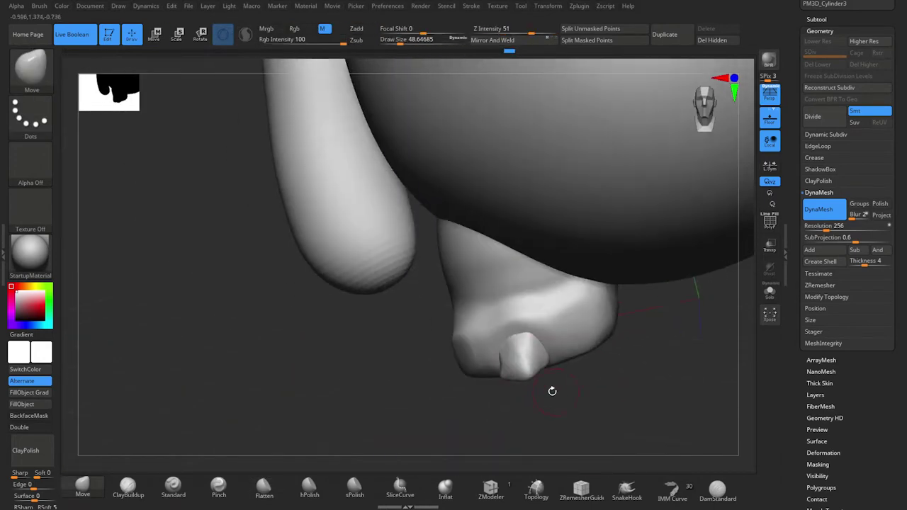
{"action": "mouse_move", "coordinate": [504, 359]}
{"action": "right_mouse_down"}
{"action": "mouse_move", "coordinate": [531, 390]}
{"action": "mouse_move", "coordinate": [520, 358]}
{"action": "mouse_move", "coordinate": [659, 381]}
{"action": "mouse_move", "coordinate": [559, 346]}
{"action": "mouse_move", "coordinate": [529, 361]}
{"action": "mouse_move", "coordinate": [567, 333]}
{"action": "right_mouse_up"}
Duplicate the toe twice with the gizmo so three toes sit across the foot's front.
{"action": "left_click", "coordinate": [817, 19]}
{"action": "key", "text": "w"}
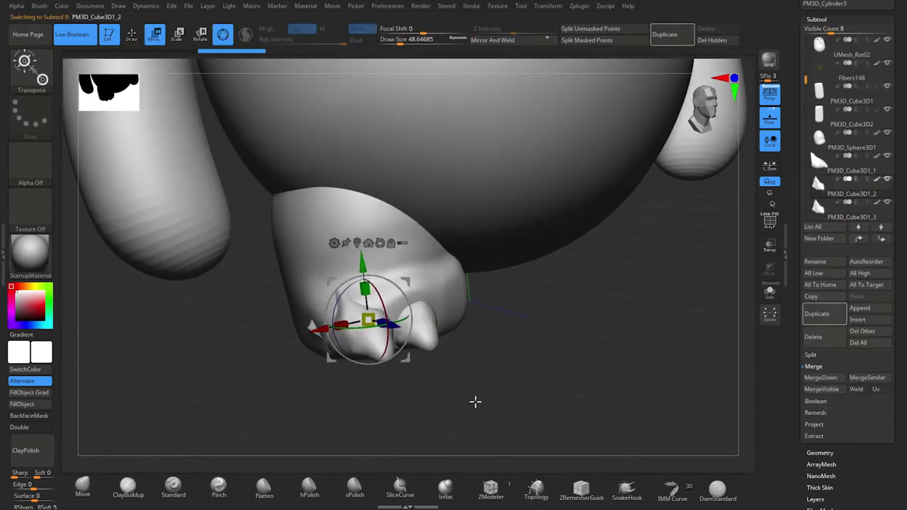
{"action": "right_click_drag", "start_coordinate": [476, 399], "coordinate": [531, 318]}
{"action": "left_click", "coordinate": [425, 322]}
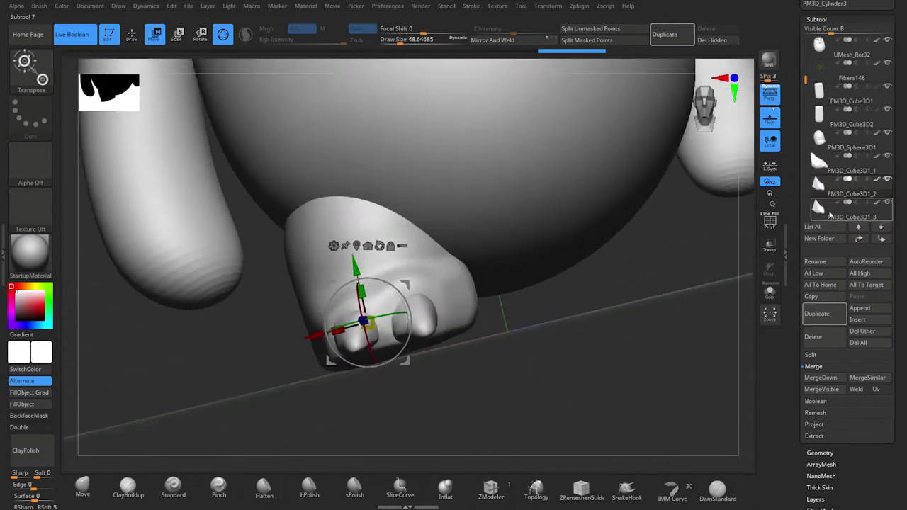
{"action": "right_click_drag", "start_coordinate": [425, 322], "coordinate": [475, 315]}
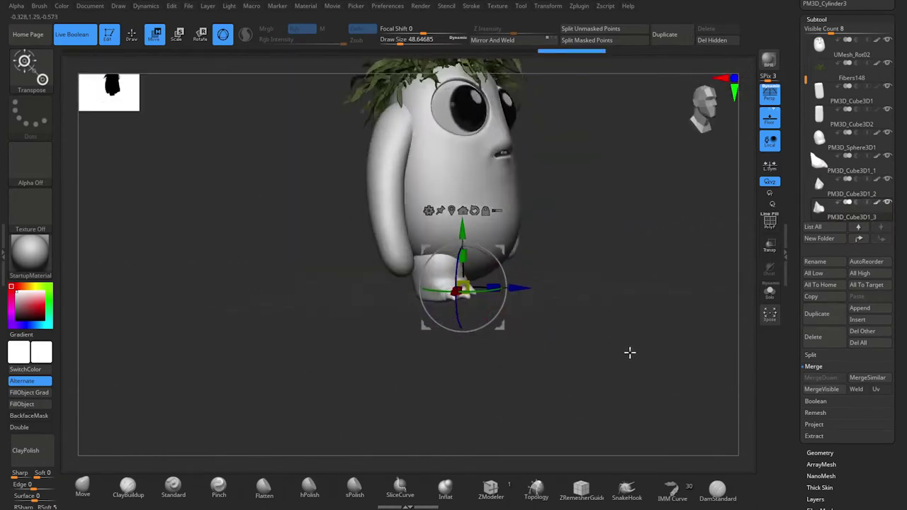
{"action": "right_click_drag", "start_coordinate": [383, 348], "coordinate": [508, 339]}
{"action": "mouse_move", "coordinate": [390, 334]}
{"action": "right_mouse_down"}
{"action": "mouse_move", "coordinate": [572, 324]}
{"action": "mouse_move", "coordinate": [508, 361]}
{"action": "mouse_move", "coordinate": [524, 381]}
{"action": "mouse_move", "coordinate": [570, 381]}
{"action": "mouse_move", "coordinate": [559, 405]}
{"action": "right_mouse_up"}
Merge the toe pieces down into a single subtool.
{"action": "key", "text": "Delete"}
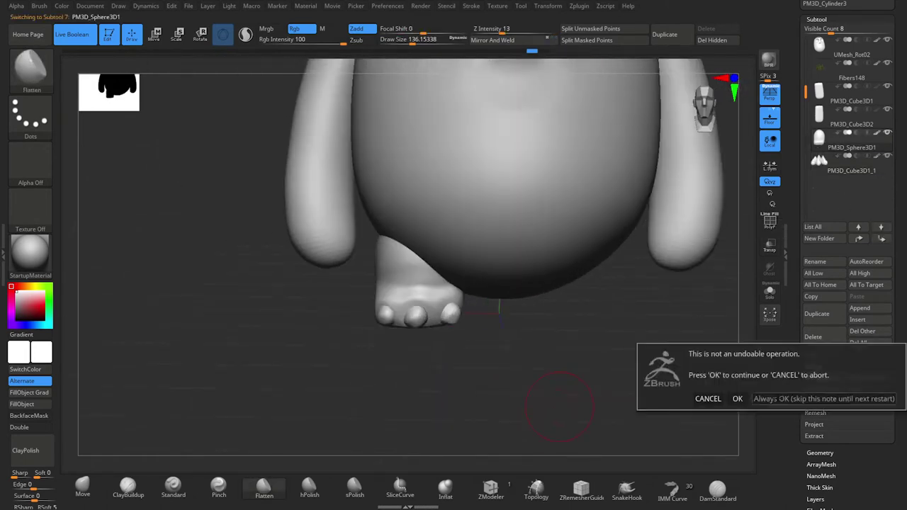
{"action": "key", "text": "Return"}
{"action": "key", "text": "e"}
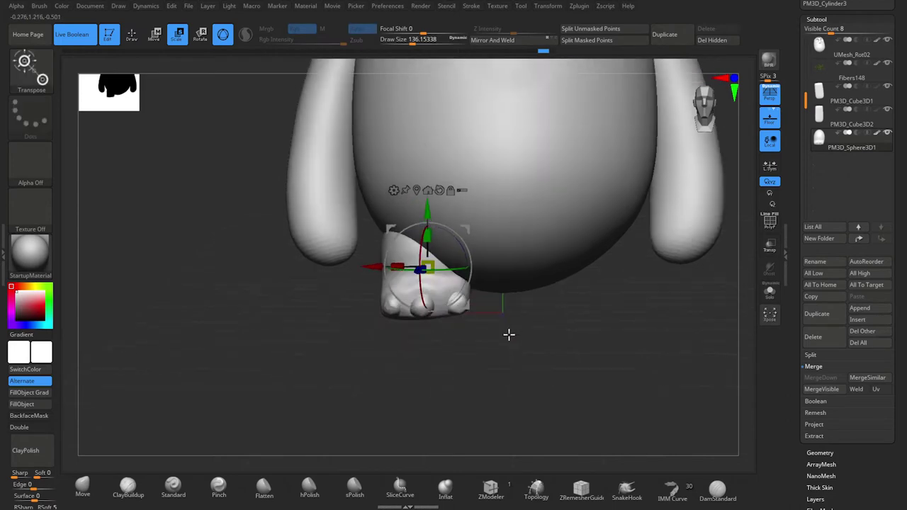
{"action": "key", "text": "q"}
Mirror the toed foot to the other side and inspect both feet.
{"action": "mouse_move", "coordinate": [473, 289]}
{"action": "right_mouse_down"}
{"action": "mouse_move", "coordinate": [357, 320]}
{"action": "mouse_move", "coordinate": [473, 381]}
{"action": "right_mouse_up"}
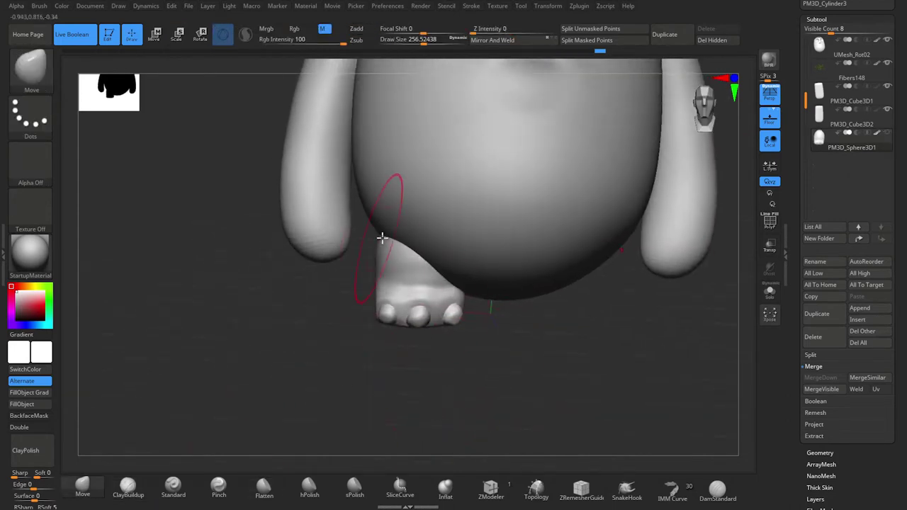
{"action": "key", "text": "f"}
{"action": "mouse_move", "coordinate": [602, 354]}
{"action": "right_mouse_down", "text": "alt"}
{"action": "mouse_move", "coordinate": [579, 385]}
{"action": "mouse_move", "coordinate": [437, 286]}
{"action": "right_mouse_up", "text": "alt"}
{"action": "right_click", "coordinate": [482, 461]}
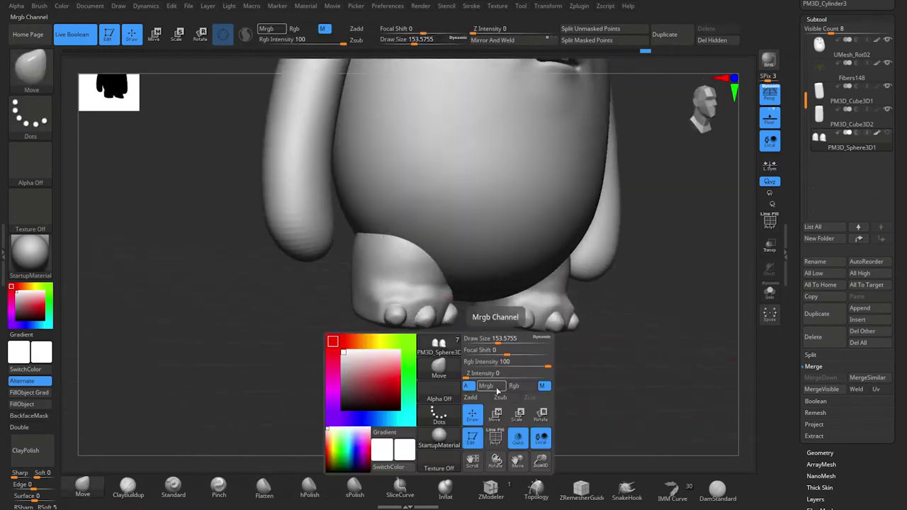
{"action": "mouse_move", "coordinate": [336, 308]}
{"action": "right_mouse_down"}
{"action": "mouse_move", "coordinate": [352, 228]}
{"action": "mouse_move", "coordinate": [359, 308]}
{"action": "right_mouse_up"}
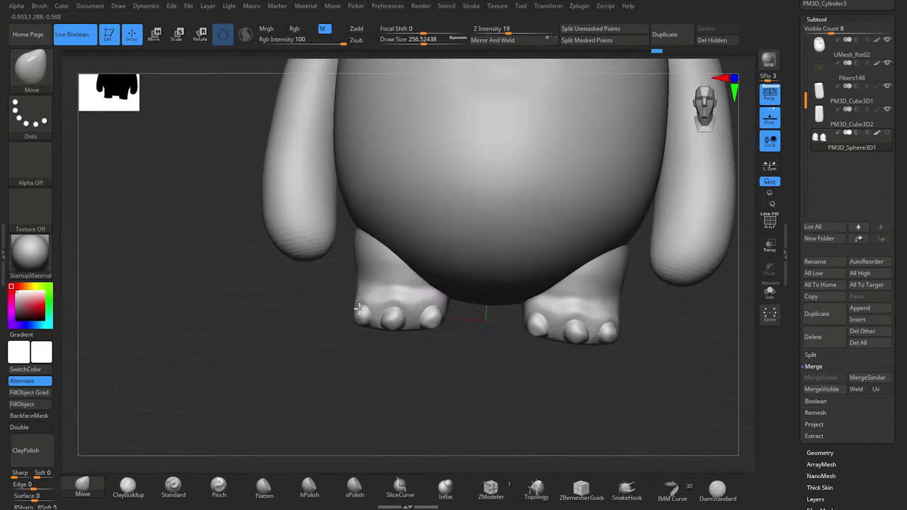
{"action": "right_click_drag", "start_coordinate": [360, 241], "coordinate": [636, 364]}
{"action": "right_click_drag", "start_coordinate": [362, 194], "coordinate": [452, 324], "text": "alt"}
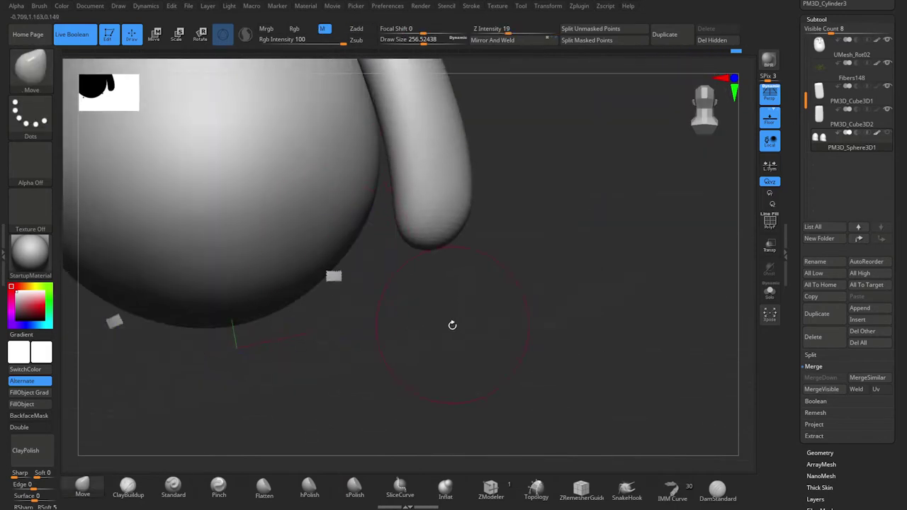
{"action": "mouse_move", "coordinate": [368, 263]}
{"action": "right_mouse_down"}
{"action": "mouse_move", "coordinate": [534, 362]}
{"action": "mouse_move", "coordinate": [497, 399]}
{"action": "mouse_move", "coordinate": [508, 306]}
{"action": "right_mouse_up"}
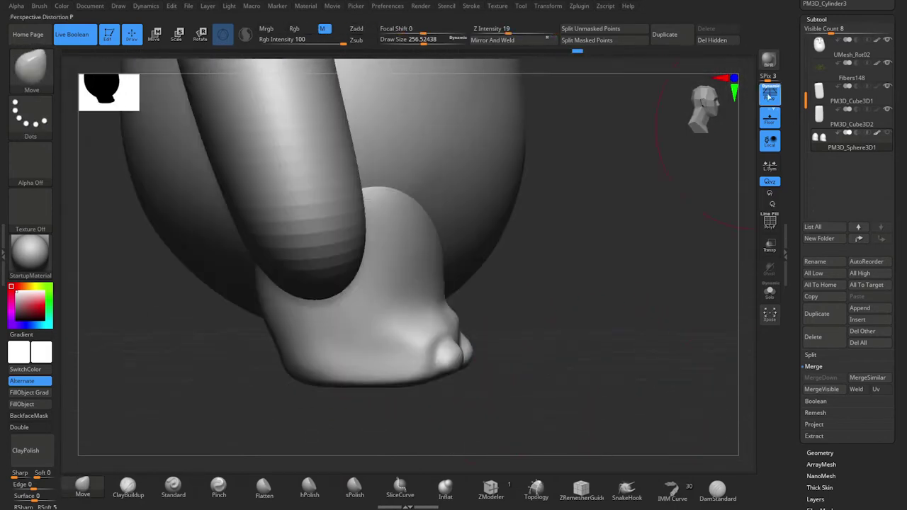
Slice the foot's sole flat with the ClipRect brush.
{"action": "left_click", "coordinate": [39, 85], "text": "ctrl+shift"}
{"action": "left_click", "coordinate": [225, 122]}
{"action": "left_click_drag", "start_coordinate": [533, 416], "coordinate": [240, 351], "text": "ctrl+shift"}
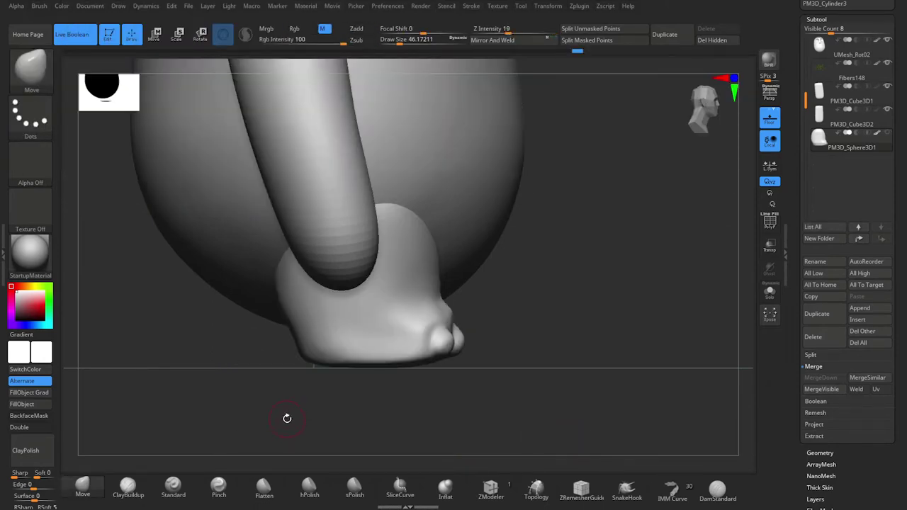
{"action": "left_click_drag", "start_coordinate": [162, 141], "coordinate": [499, 358], "text": "ctrl+shift"}
{"action": "mouse_move", "coordinate": [500, 359]}
{"action": "right_mouse_down"}
{"action": "mouse_move", "coordinate": [529, 348]}
{"action": "mouse_move", "coordinate": [449, 305]}
{"action": "mouse_move", "coordinate": [314, 364]}
{"action": "mouse_move", "coordinate": [638, 399]}
{"action": "mouse_move", "coordinate": [645, 364]}
{"action": "mouse_move", "coordinate": [364, 303]}
{"action": "mouse_move", "coordinate": [383, 279]}
{"action": "mouse_move", "coordinate": [394, 321]}
{"action": "mouse_move", "coordinate": [458, 318]}
{"action": "mouse_move", "coordinate": [450, 330]}
{"action": "mouse_move", "coordinate": [486, 319]}
{"action": "mouse_move", "coordinate": [540, 355]}
{"action": "mouse_move", "coordinate": [408, 309]}
{"action": "mouse_move", "coordinate": [503, 399]}
{"action": "mouse_move", "coordinate": [424, 283]}
{"action": "right_mouse_up"}
Refine the toes on both feet with smoothing, polishing and clay-building brushes, then enlarge the brush.
{"action": "key", "text": "space"}
{"action": "key", "text": "space"}
{"action": "key", "text": "space"}
{"action": "key", "text": "space"}
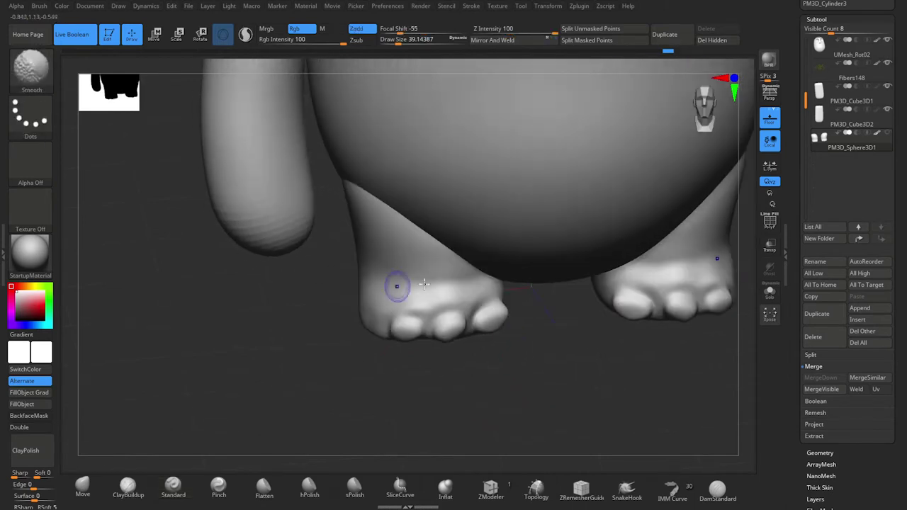
{"action": "mouse_move", "coordinate": [446, 341]}
{"action": "right_mouse_down"}
{"action": "mouse_move", "coordinate": [470, 371]}
{"action": "mouse_move", "coordinate": [350, 288]}
{"action": "mouse_move", "coordinate": [501, 357]}
{"action": "mouse_move", "coordinate": [321, 294]}
{"action": "right_mouse_up"}
{"action": "key", "text": "space"}
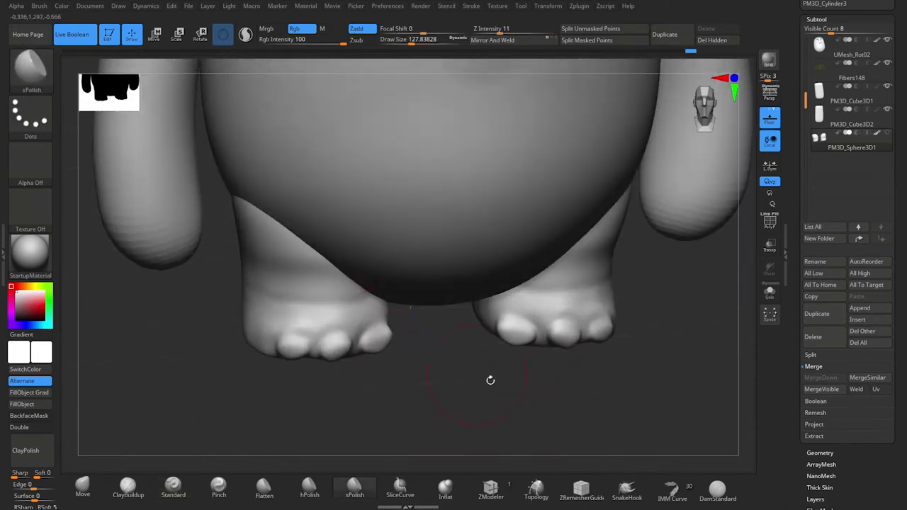
{"action": "key", "text": "f"}
{"action": "right_click_drag", "start_coordinate": [543, 388], "coordinate": [196, 495], "text": "alt"}
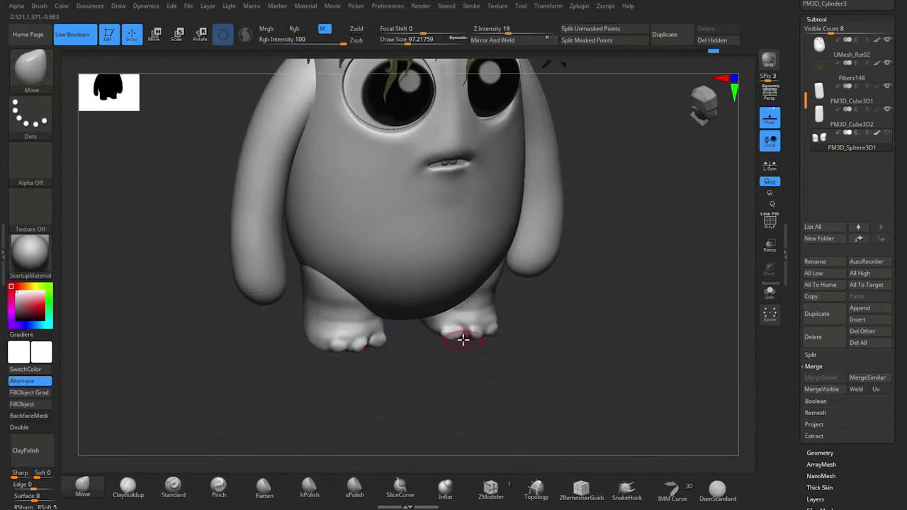
{"action": "mouse_move", "coordinate": [463, 340]}
{"action": "right_mouse_down"}
{"action": "mouse_move", "coordinate": [458, 369]}
{"action": "mouse_move", "coordinate": [482, 409]}
{"action": "right_mouse_up"}
{"action": "key", "text": "space"}
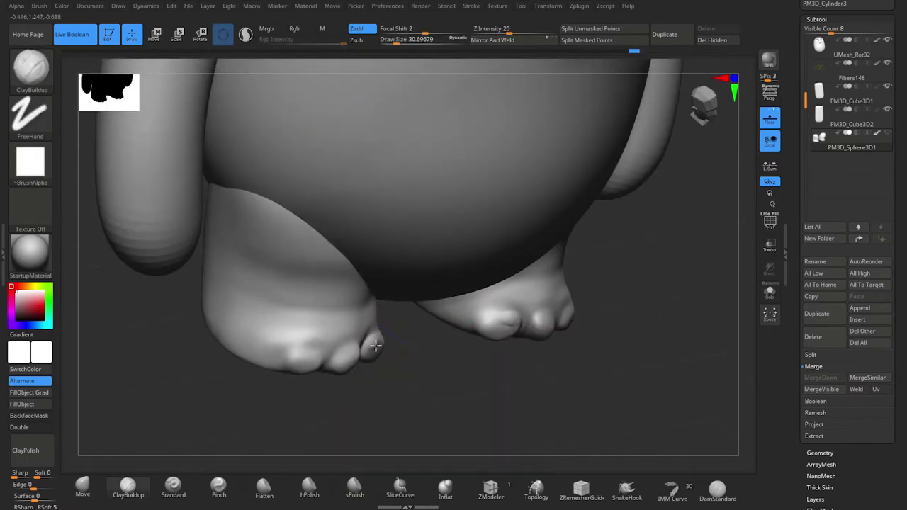
{"action": "right_click_drag", "start_coordinate": [375, 346], "coordinate": [385, 343]}
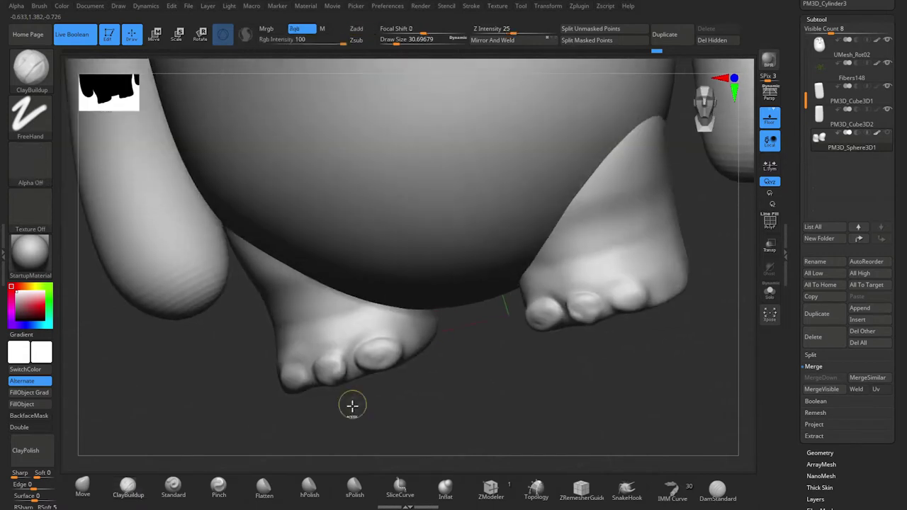
{"action": "mouse_move", "coordinate": [336, 380]}
{"action": "right_mouse_down"}
{"action": "mouse_move", "coordinate": [319, 376]}
{"action": "mouse_move", "coordinate": [438, 355]}
{"action": "right_mouse_up"}
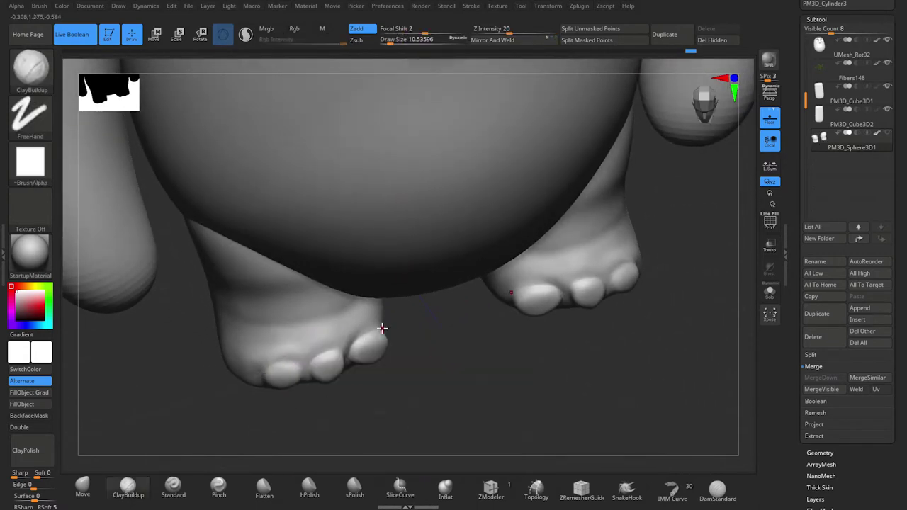
{"action": "right_click_drag", "start_coordinate": [382, 328], "coordinate": [619, 292]}
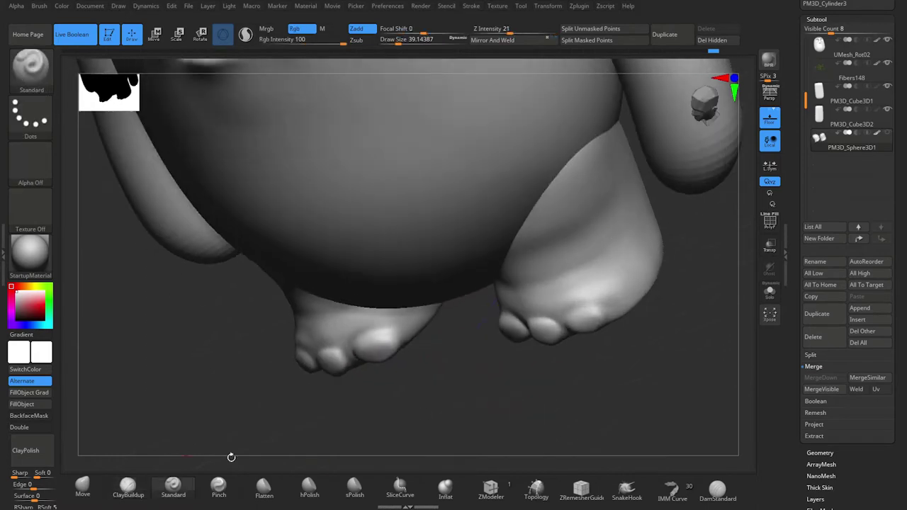
{"action": "key", "text": "bracketright"}
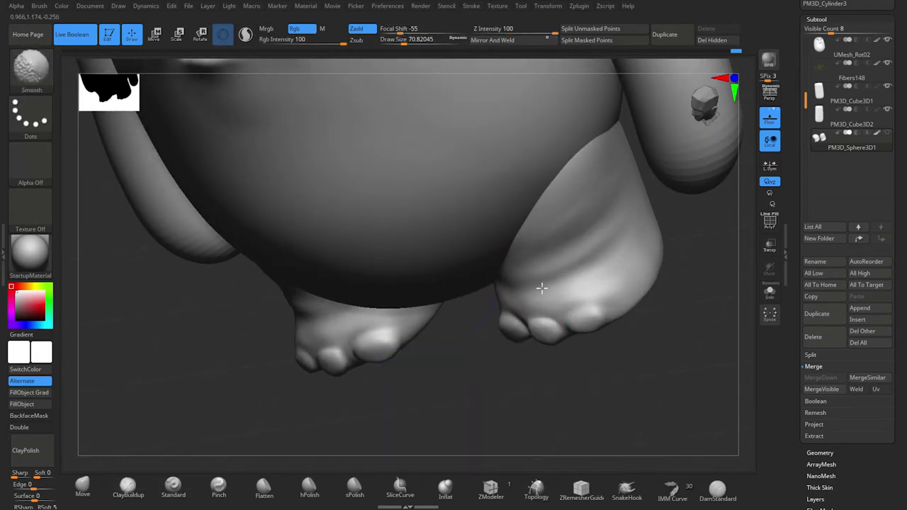
Delete the PM3D_Sphere3D1 subtool.
{"action": "key", "text": "f"}
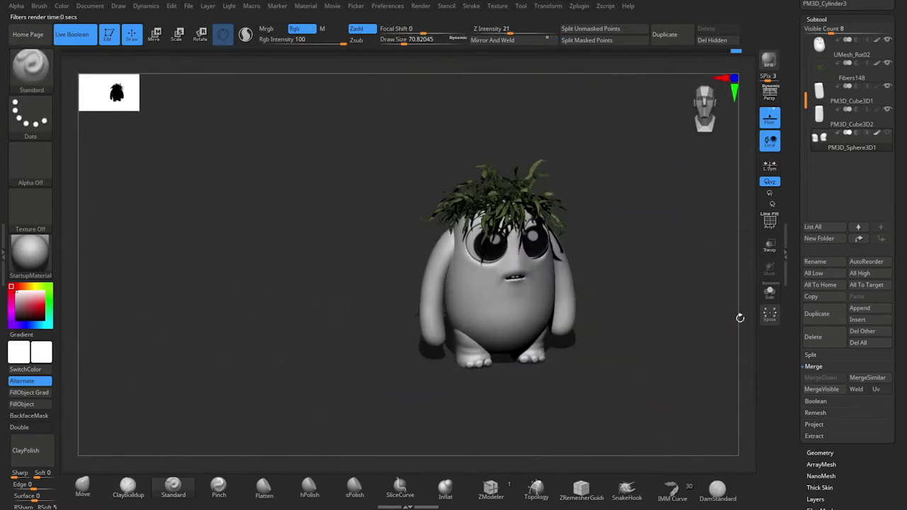
{"action": "left_click_drag", "start_coordinate": [823, 140], "coordinate": [833, 92]}
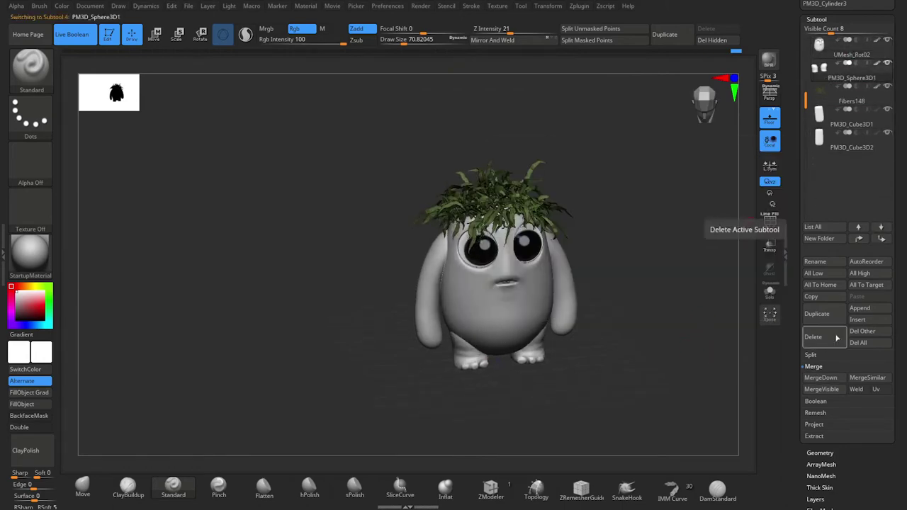
{"action": "left_click", "coordinate": [815, 338]}
{"action": "left_click", "coordinate": [754, 398]}
{"action": "key", "text": "f"}
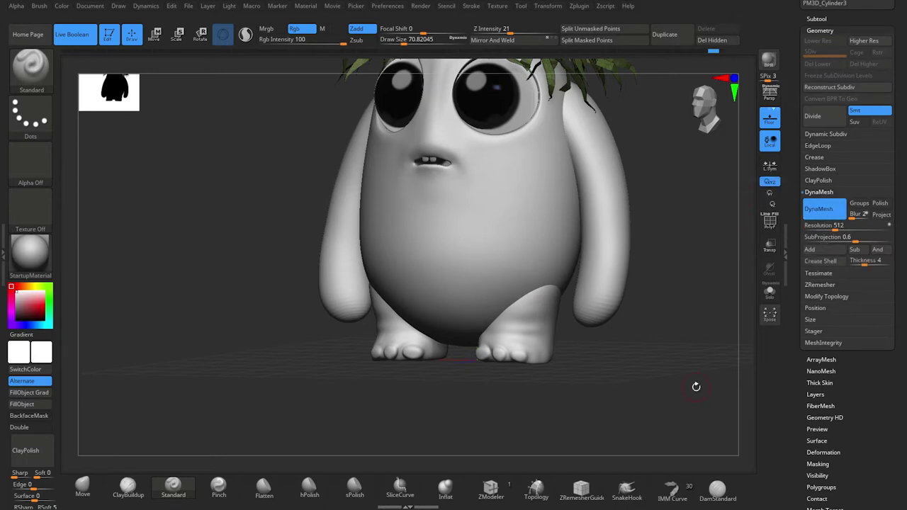
Tidy the lower body around the arms and feet, checking from low side and front views.
{"action": "left_click_drag", "start_coordinate": [697, 386], "coordinate": [538, 288], "text": "alt"}
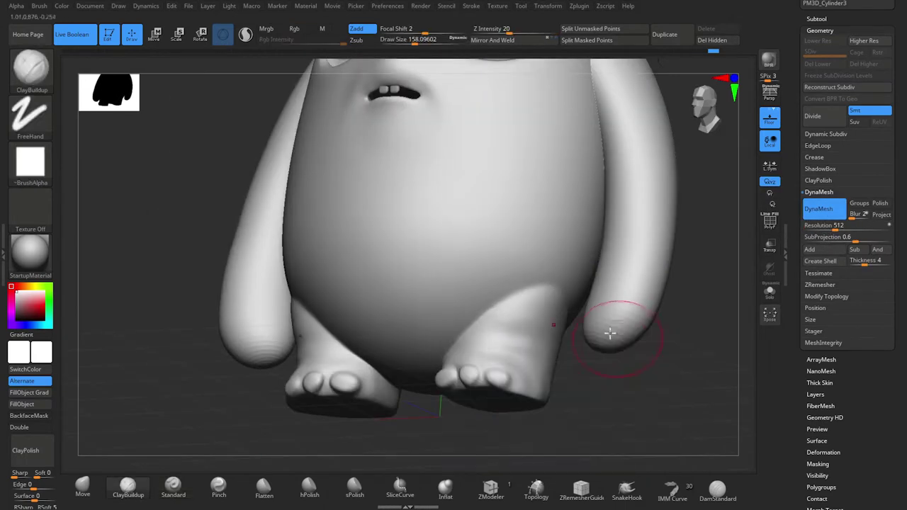
{"action": "right_click_drag", "start_coordinate": [609, 332], "coordinate": [580, 287]}
{"action": "right_click_drag", "start_coordinate": [573, 389], "coordinate": [379, 403]}
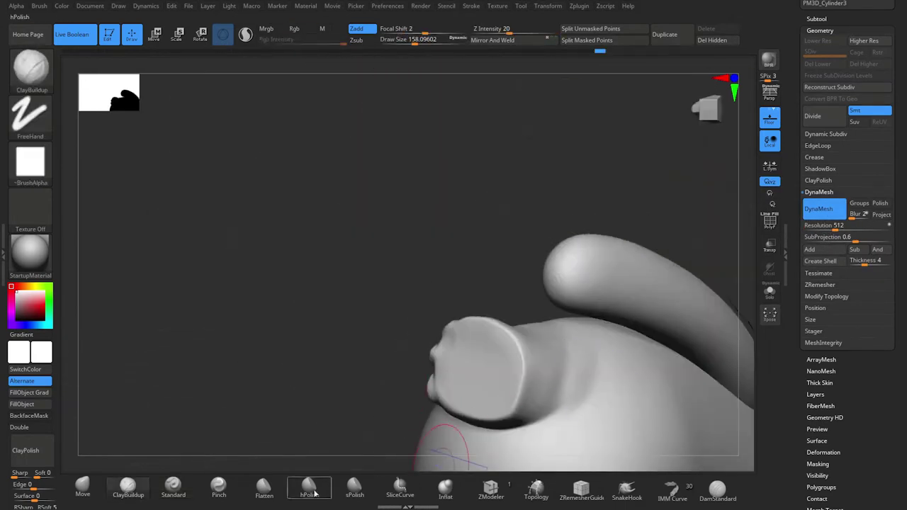
{"action": "mouse_move", "coordinate": [556, 417]}
{"action": "right_mouse_down"}
{"action": "mouse_move", "coordinate": [668, 405]}
{"action": "mouse_move", "coordinate": [583, 298]}
{"action": "mouse_move", "coordinate": [635, 384]}
{"action": "mouse_move", "coordinate": [595, 433]}
{"action": "right_mouse_up"}
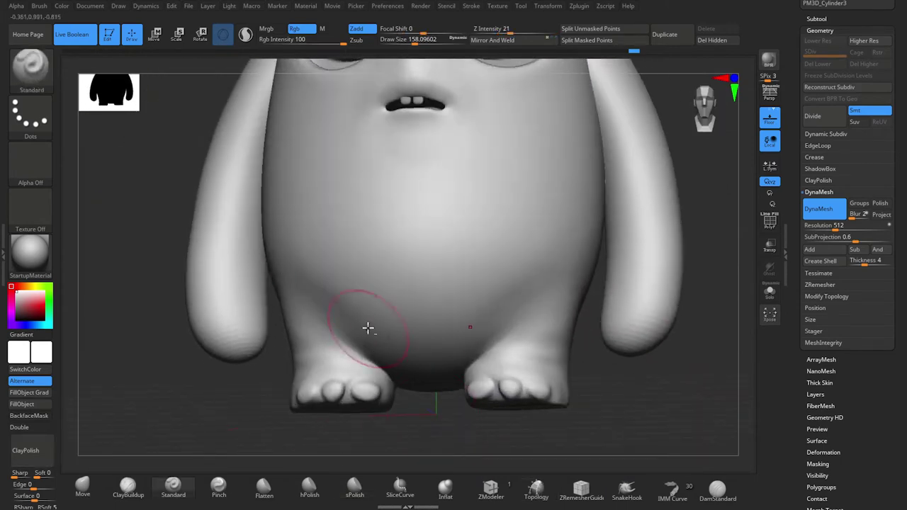
{"action": "mouse_move", "coordinate": [597, 350]}
{"action": "right_mouse_down", "text": "ctrl"}
{"action": "mouse_move", "coordinate": [651, 362]}
{"action": "mouse_move", "coordinate": [495, 344]}
{"action": "right_mouse_up", "text": "ctrl"}
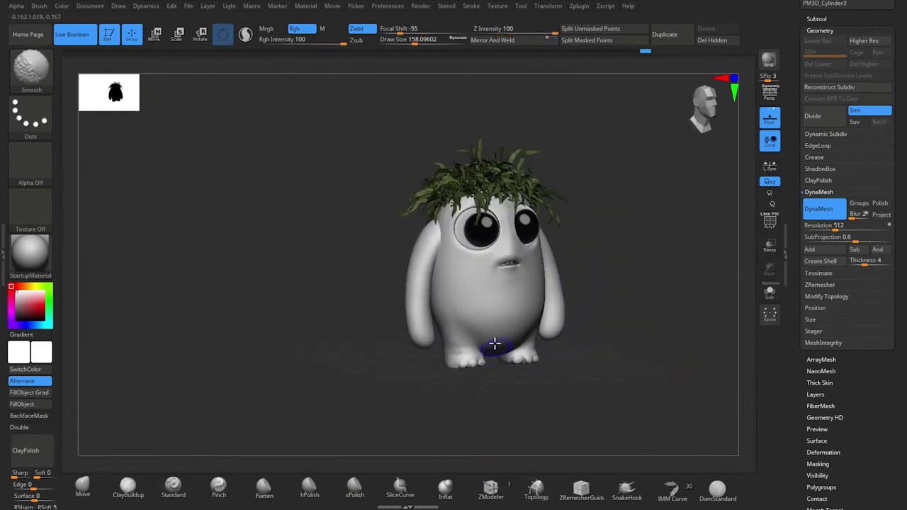
{"action": "mouse_move", "coordinate": [478, 310]}
{"action": "right_mouse_down"}
{"action": "mouse_move", "coordinate": [619, 387]}
{"action": "mouse_move", "coordinate": [604, 363]}
{"action": "right_mouse_up"}
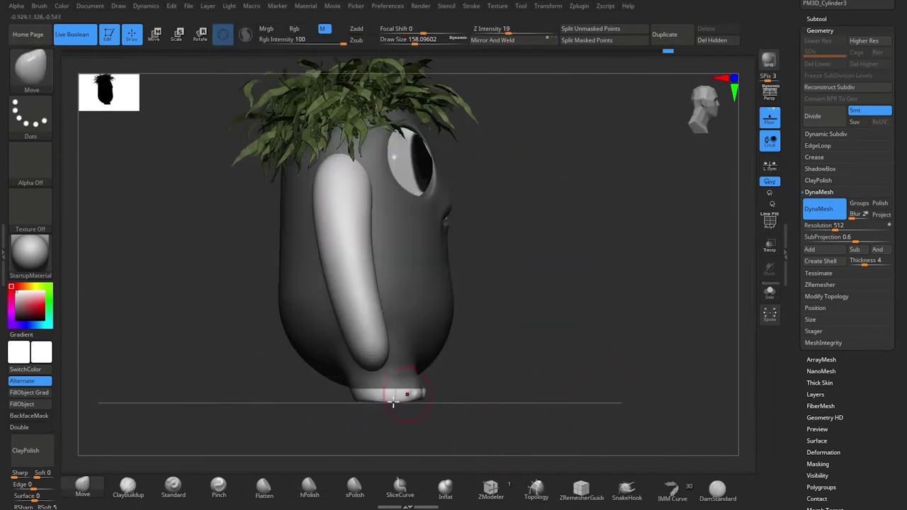
{"action": "key", "text": "w"}
{"action": "key", "text": "q"}
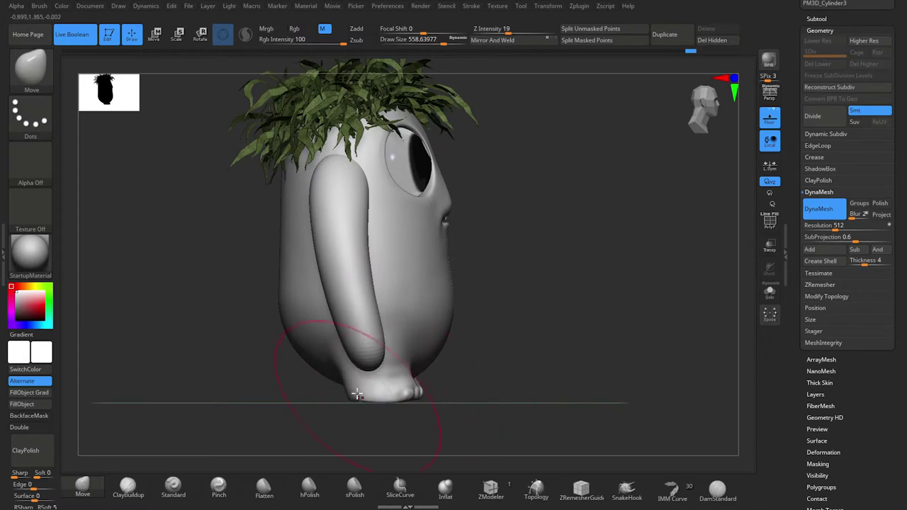
{"action": "left_click_drag", "start_coordinate": [315, 403], "coordinate": [497, 366]}
{"action": "left_click", "coordinate": [835, 20]}
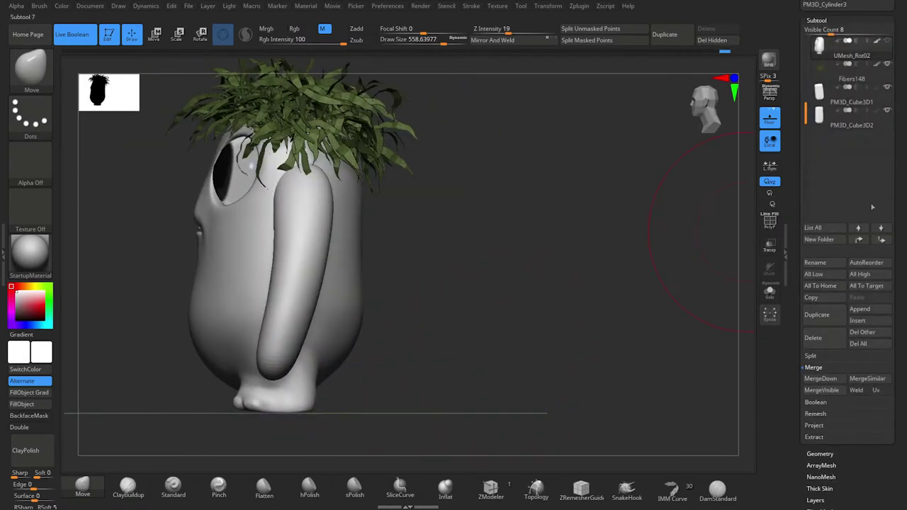
Reshape the arms with the Move brush, checking from side, back and front views.
{"action": "scroll", "coordinate": [873, 207], "scroll_direction": "up", "scroll_amount": 3}
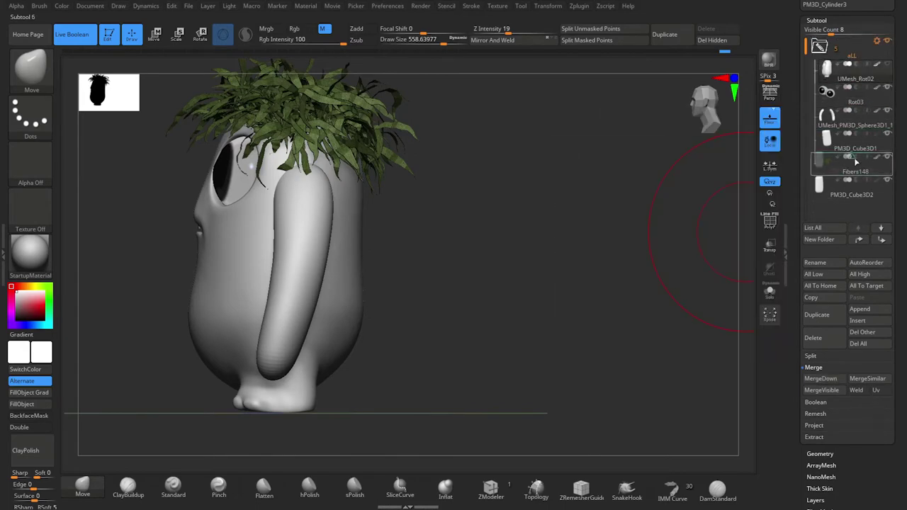
{"action": "key", "text": "w"}
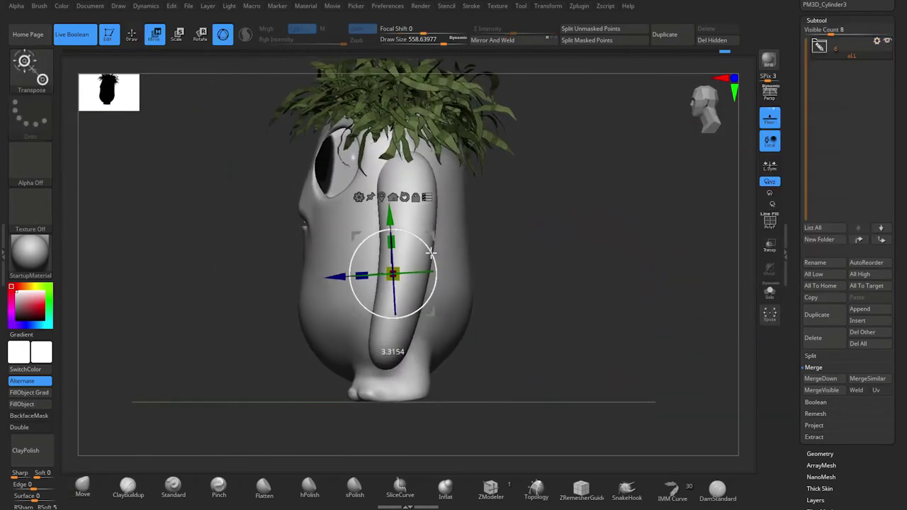
{"action": "left_click", "coordinate": [82, 486]}
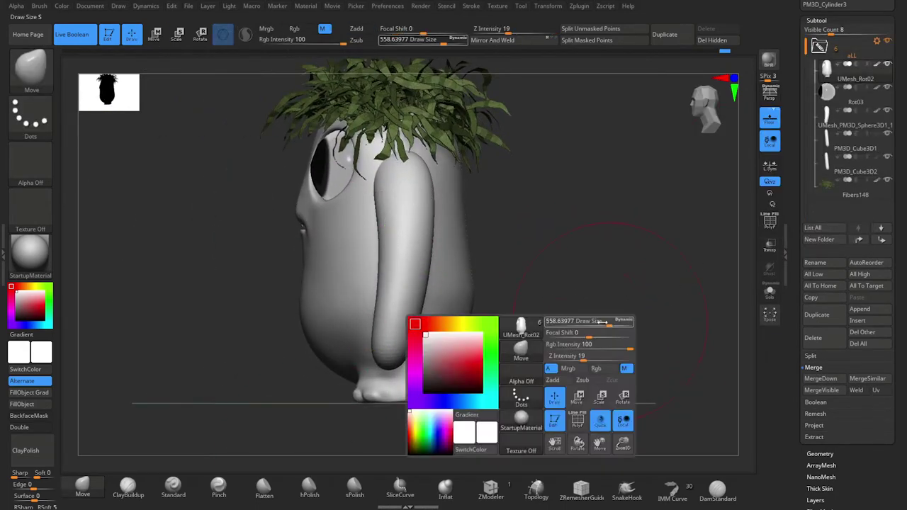
{"action": "mouse_move", "coordinate": [359, 406]}
{"action": "left_mouse_down"}
{"action": "mouse_move", "coordinate": [561, 387]}
{"action": "mouse_move", "coordinate": [344, 333]}
{"action": "mouse_move", "coordinate": [634, 348]}
{"action": "left_mouse_up"}
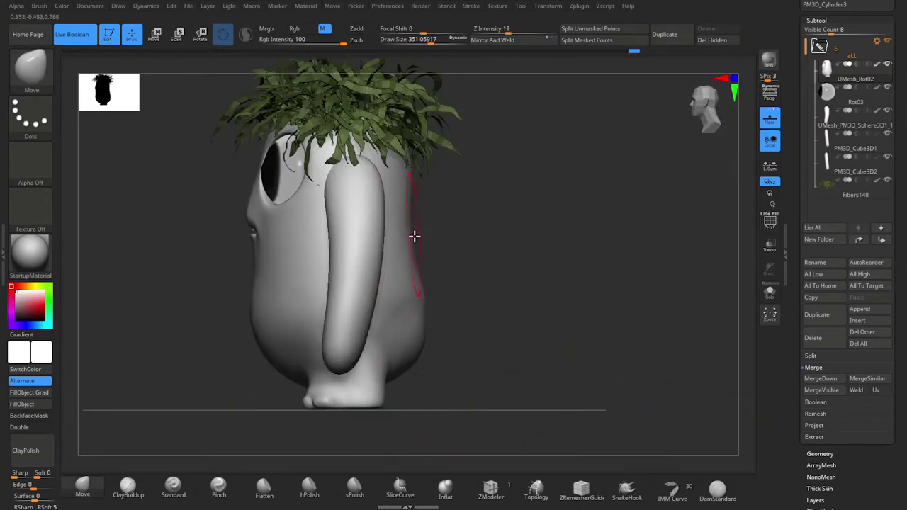
{"action": "left_click_drag", "start_coordinate": [405, 322], "coordinate": [389, 353], "text": "shift"}
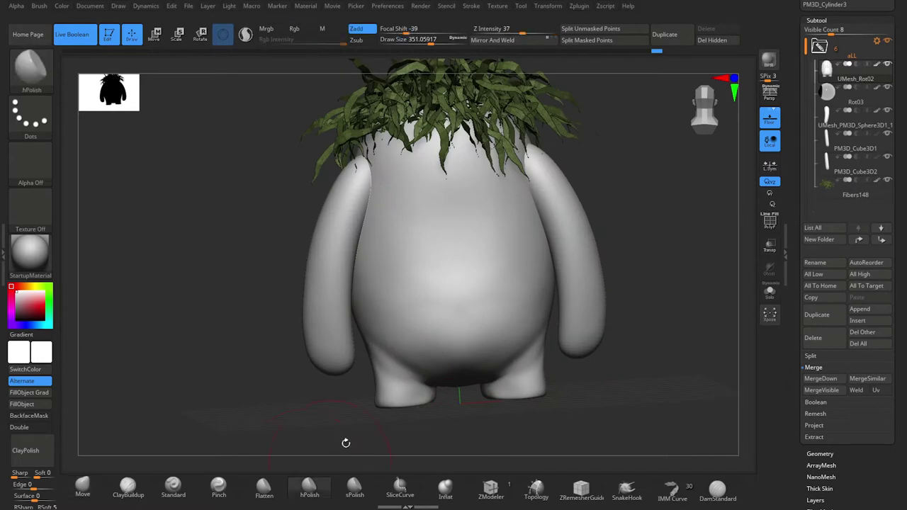
{"action": "mouse_move", "coordinate": [676, 357]}
{"action": "left_mouse_down"}
{"action": "mouse_move", "coordinate": [638, 338]}
{"action": "mouse_move", "coordinate": [630, 387]}
{"action": "mouse_move", "coordinate": [620, 385]}
{"action": "mouse_move", "coordinate": [610, 340]}
{"action": "mouse_move", "coordinate": [507, 420]}
{"action": "left_mouse_up"}
Flatten the body's sides with a smaller flattening brush, then push shapes with the Move brush (BMV).
{"action": "key", "text": "space"}
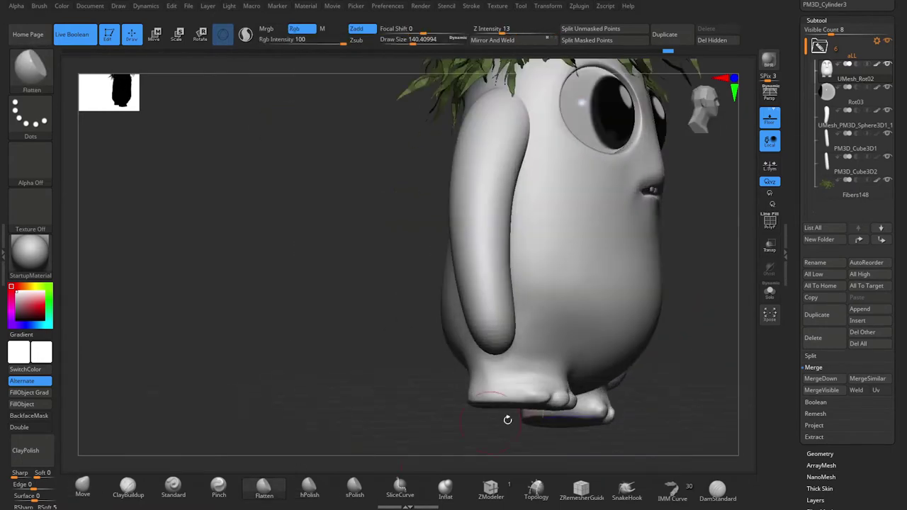
{"action": "key", "text": "["}
{"action": "right_click_drag", "start_coordinate": [502, 399], "coordinate": [446, 433]}
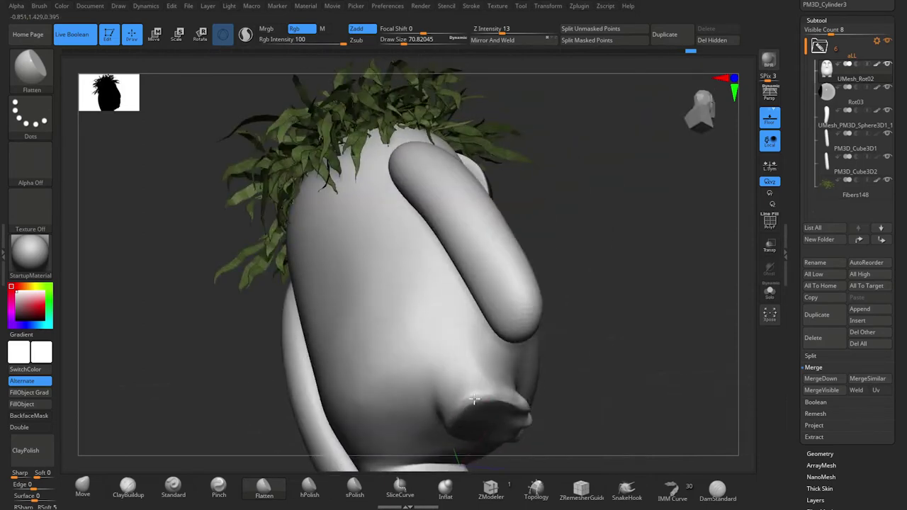
{"action": "mouse_move", "coordinate": [468, 395]}
{"action": "right_mouse_down"}
{"action": "mouse_move", "coordinate": [531, 420]}
{"action": "mouse_move", "coordinate": [603, 393]}
{"action": "mouse_move", "coordinate": [658, 390]}
{"action": "mouse_move", "coordinate": [671, 403]}
{"action": "mouse_move", "coordinate": [624, 425]}
{"action": "right_mouse_up"}
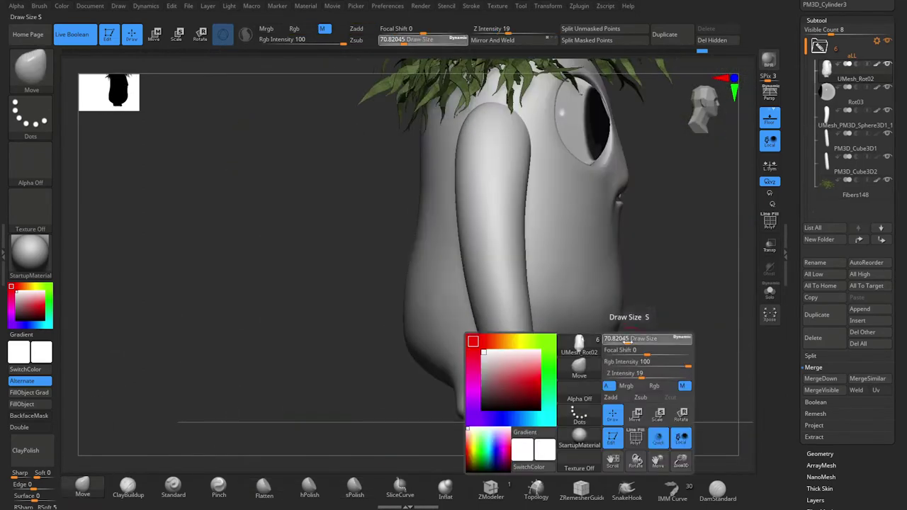
{"action": "key", "text": "b"}
{"action": "key", "text": "m"}
{"action": "key", "text": "v"}
{"action": "mouse_move", "coordinate": [662, 383]}
{"action": "right_mouse_down"}
{"action": "mouse_move", "coordinate": [478, 414]}
{"action": "mouse_move", "coordinate": [519, 440]}
{"action": "mouse_move", "coordinate": [521, 358]}
{"action": "mouse_move", "coordinate": [664, 341]}
{"action": "mouse_move", "coordinate": [542, 321]}
{"action": "mouse_move", "coordinate": [568, 298]}
{"action": "right_mouse_up"}
Smooth the feet and toes with the Flatten brush (BFL) and frame the whole creature to check.
{"action": "key", "text": "b"}
{"action": "key", "text": "f"}
{"action": "key", "text": "l"}
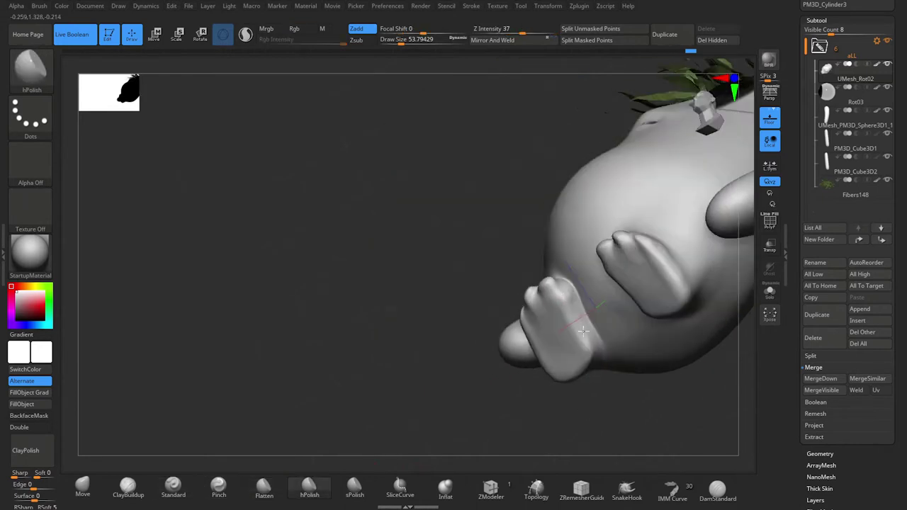
{"action": "mouse_move", "coordinate": [592, 348]}
{"action": "right_mouse_down"}
{"action": "mouse_move", "coordinate": [648, 490]}
{"action": "mouse_move", "coordinate": [648, 373]}
{"action": "right_mouse_up"}
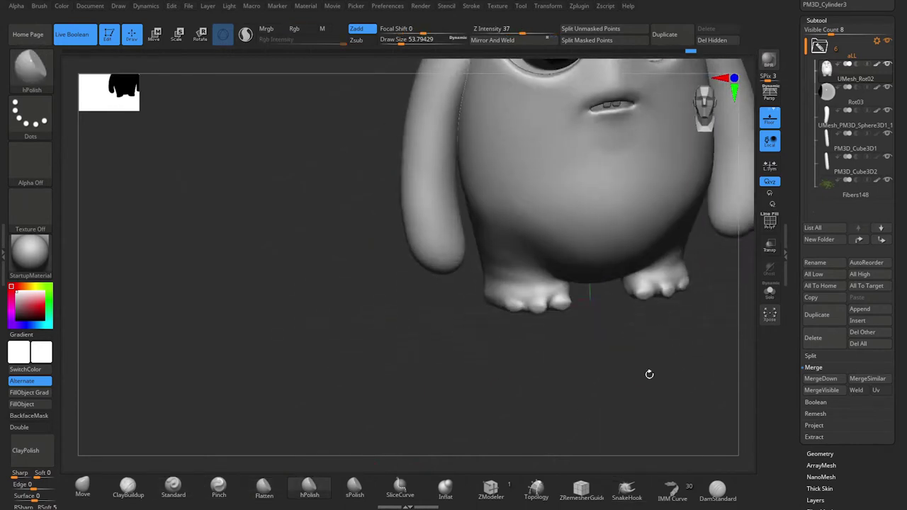
{"action": "key", "text": "f"}
{"action": "mouse_move", "coordinate": [613, 401]}
{"action": "right_mouse_down"}
{"action": "mouse_move", "coordinate": [629, 414]}
{"action": "mouse_move", "coordinate": [514, 388]}
{"action": "right_mouse_up"}
{"action": "key", "text": "f"}
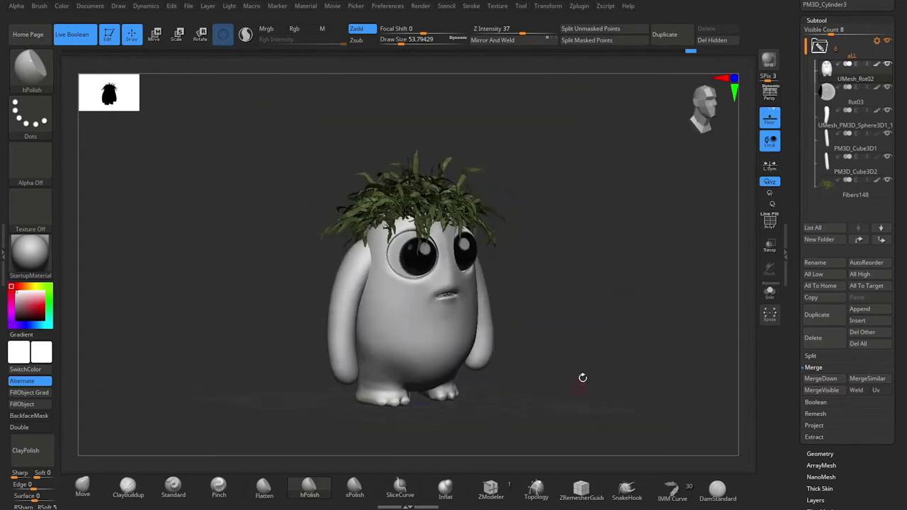
{"action": "right_click_drag", "start_coordinate": [583, 376], "coordinate": [716, 380]}
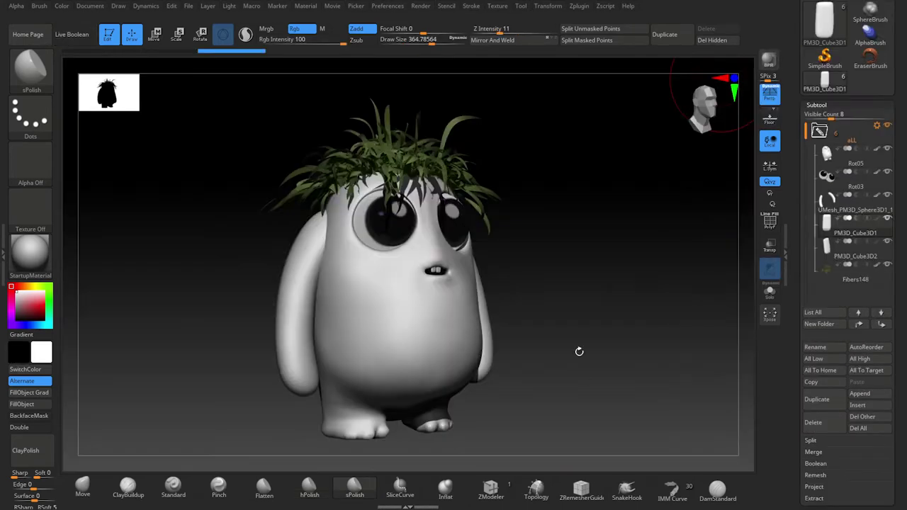
Select the arms subtool, view it solo and see-through, then hide the wireframe overlay.
{"action": "right_click_drag", "start_coordinate": [577, 350], "coordinate": [547, 328], "text": "alt"}
{"action": "left_click", "coordinate": [769, 291]}
{"action": "key", "text": "w"}
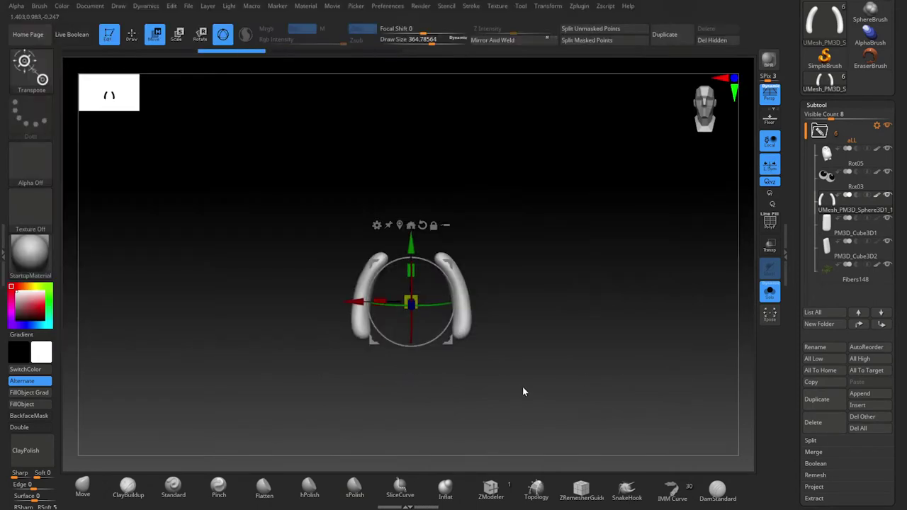
{"action": "key", "text": "w"}
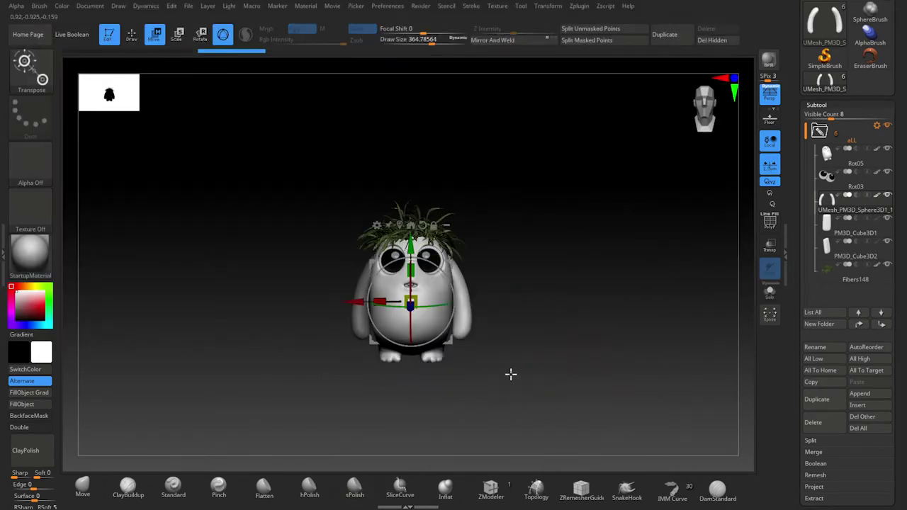
{"action": "left_click", "coordinate": [770, 245]}
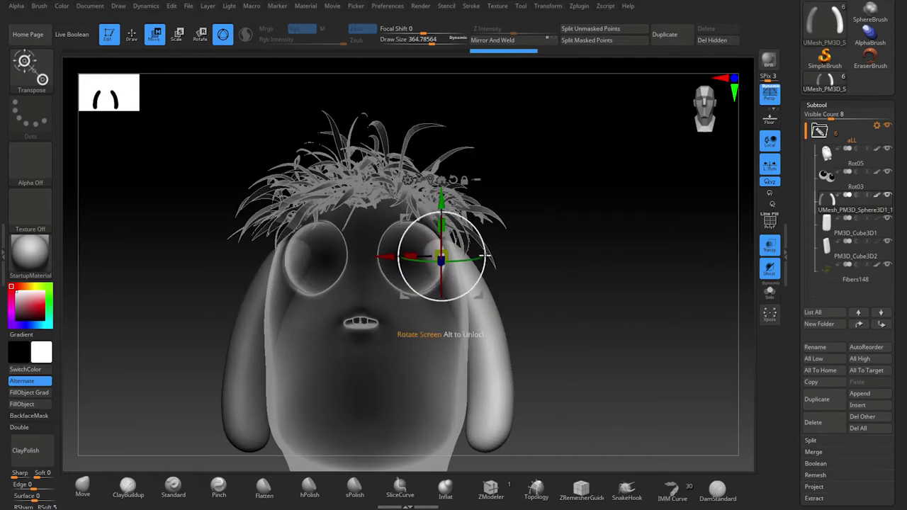
{"action": "left_click_drag", "start_coordinate": [579, 343], "coordinate": [665, 238]}
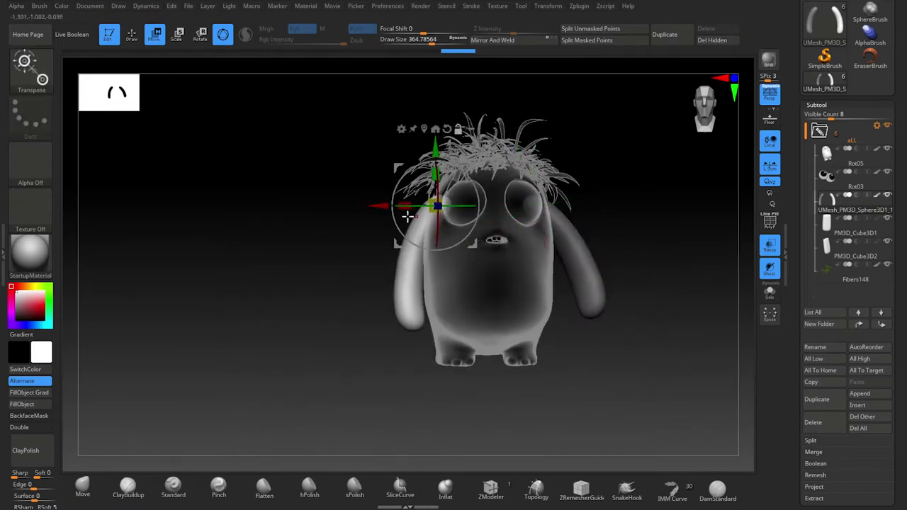
{"action": "left_click_drag", "start_coordinate": [621, 322], "coordinate": [623, 349]}
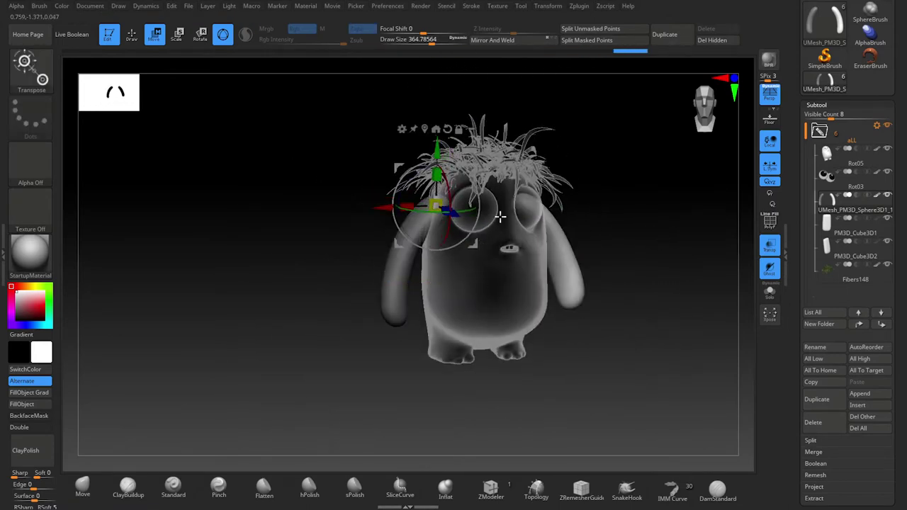
{"action": "mouse_move", "coordinate": [610, 305]}
{"action": "left_mouse_down"}
{"action": "mouse_move", "coordinate": [694, 355]}
{"action": "mouse_move", "coordinate": [700, 309]}
{"action": "left_mouse_up"}
{"action": "key", "text": "q"}
{"action": "left_click", "coordinate": [769, 222]}
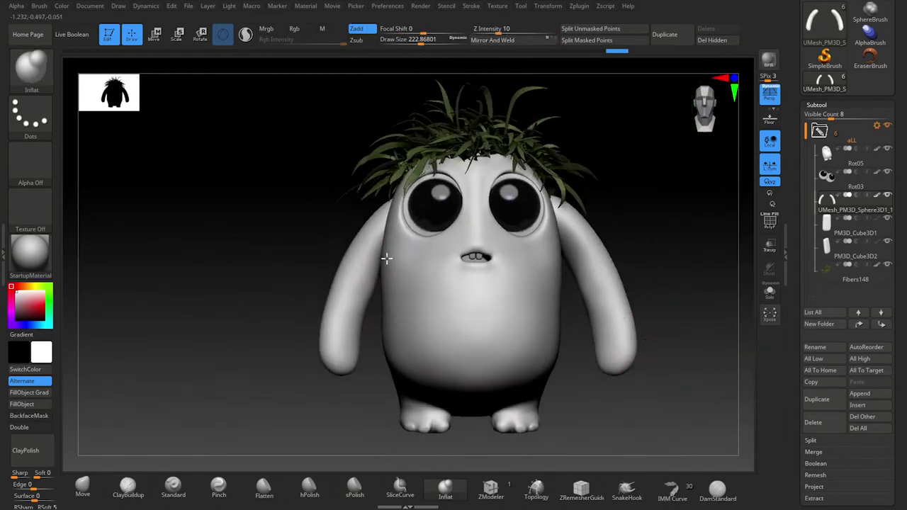
Reposition the mouth with the Transpose Move gizmo from front and low angles, then pick Inflat.
{"action": "mouse_move", "coordinate": [371, 331]}
{"action": "right_mouse_down"}
{"action": "mouse_move", "coordinate": [381, 364]}
{"action": "mouse_move", "coordinate": [372, 301]}
{"action": "mouse_move", "coordinate": [652, 192]}
{"action": "right_mouse_up"}
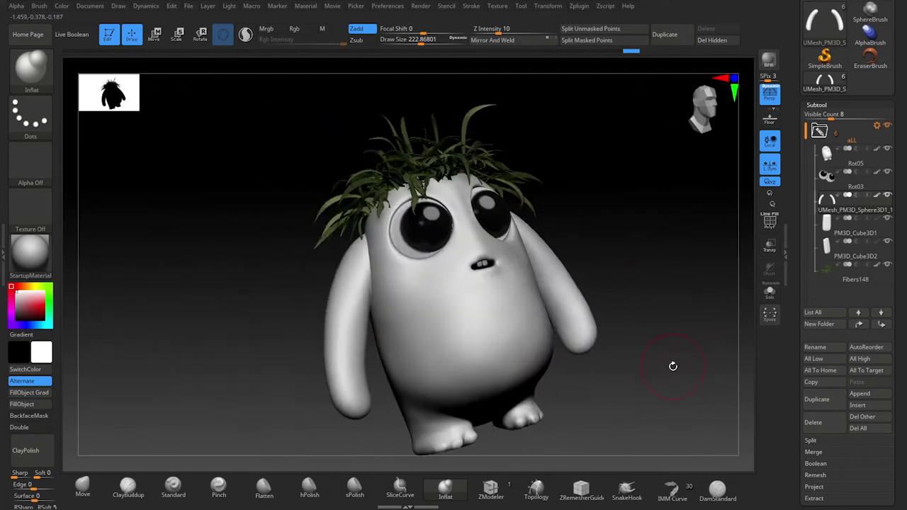
{"action": "mouse_move", "coordinate": [663, 362]}
{"action": "right_mouse_down"}
{"action": "mouse_move", "coordinate": [655, 373]}
{"action": "mouse_move", "coordinate": [601, 343]}
{"action": "mouse_move", "coordinate": [611, 319]}
{"action": "right_mouse_up"}
{"action": "key", "text": "w"}
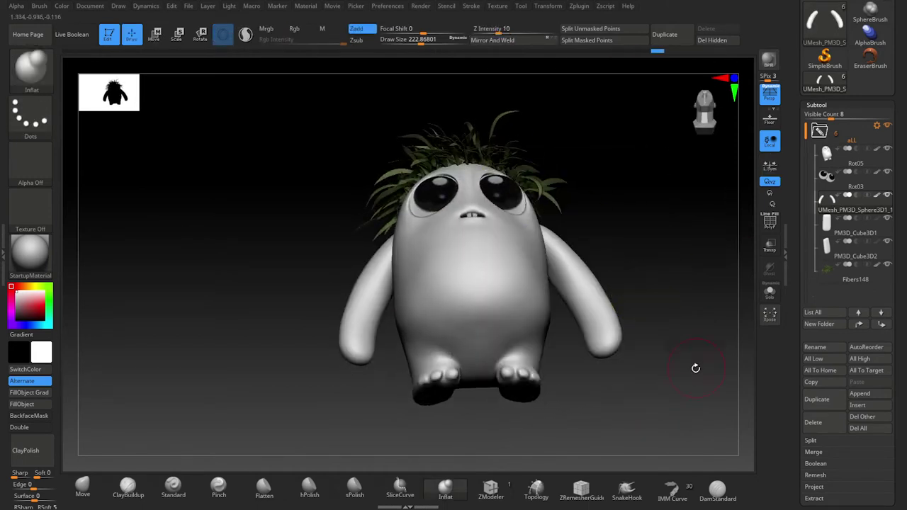
{"action": "left_click_drag", "start_coordinate": [494, 176], "coordinate": [668, 400], "text": "ctrl"}
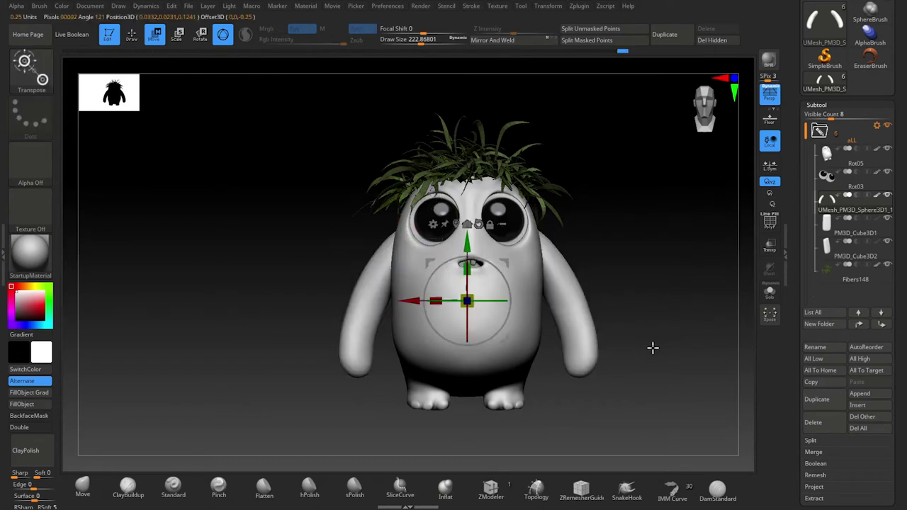
{"action": "mouse_move", "coordinate": [652, 336]}
{"action": "left_mouse_down"}
{"action": "mouse_move", "coordinate": [648, 371]}
{"action": "mouse_move", "coordinate": [622, 371]}
{"action": "left_mouse_up"}
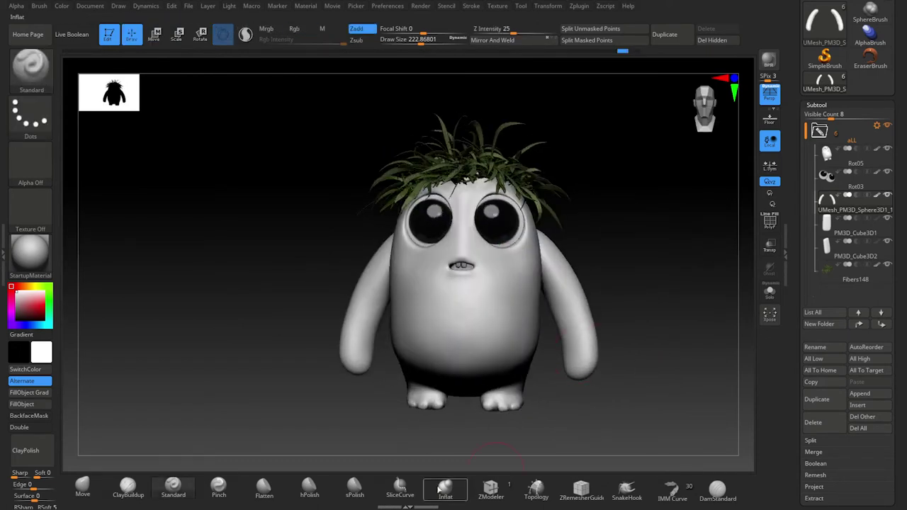
{"action": "left_click", "coordinate": [439, 489]}
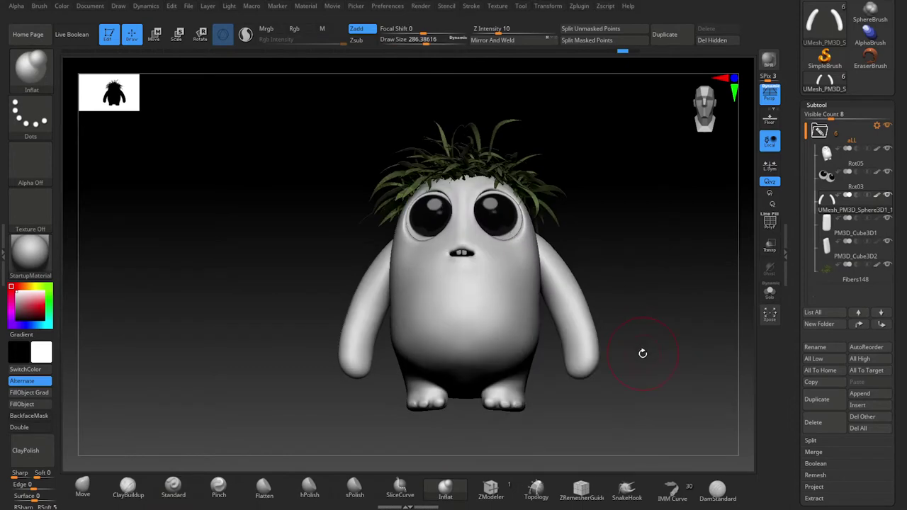
{"action": "mouse_move", "coordinate": [642, 354]}
{"action": "left_mouse_down"}
{"action": "mouse_move", "coordinate": [562, 326]}
{"action": "mouse_move", "coordinate": [566, 309]}
{"action": "left_mouse_up"}
Smooth the side of the arm and mask an area near the left foot.
{"action": "left_click_drag", "start_coordinate": [652, 384], "coordinate": [584, 353]}
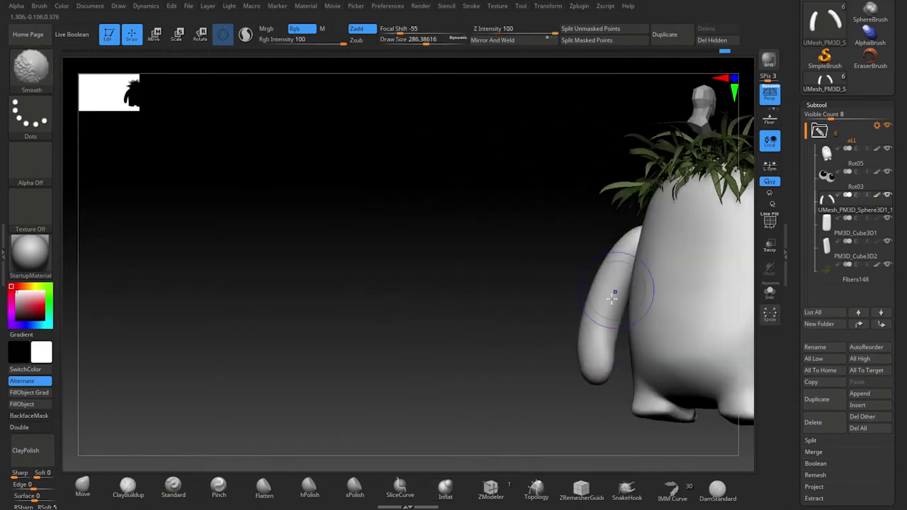
{"action": "left_click_drag", "start_coordinate": [614, 297], "coordinate": [614, 399]}
{"action": "mouse_move", "coordinate": [586, 362]}
{"action": "left_mouse_down"}
{"action": "mouse_move", "coordinate": [577, 348]}
{"action": "mouse_move", "coordinate": [624, 296]}
{"action": "mouse_move", "coordinate": [741, 280]}
{"action": "left_mouse_up"}
{"action": "left_click", "coordinate": [817, 105]}
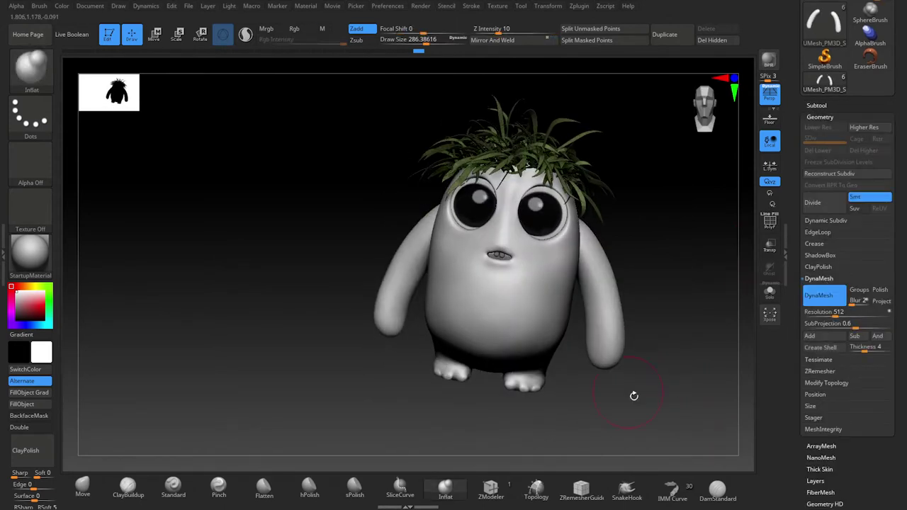
{"action": "left_click_drag", "start_coordinate": [635, 396], "coordinate": [424, 346]}
{"action": "left_click_drag", "start_coordinate": [424, 346], "coordinate": [445, 384], "text": "ctrl"}
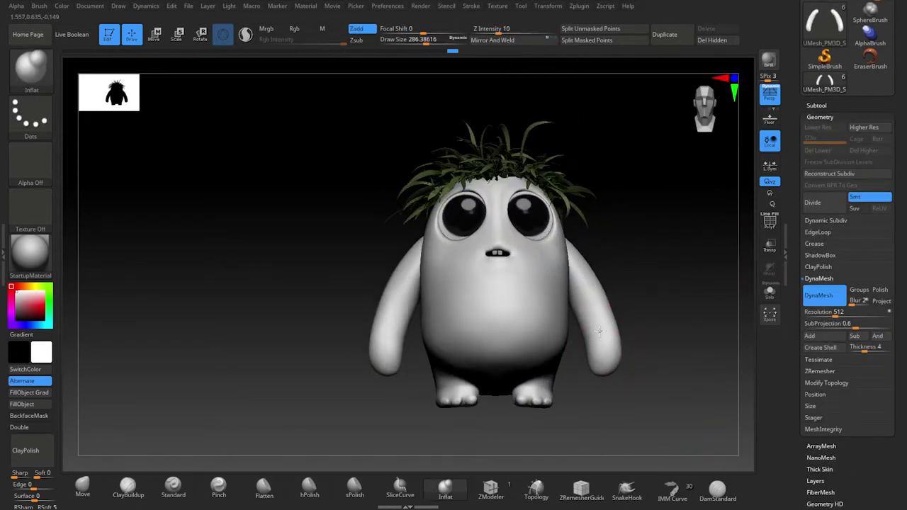
Smooth the back of the arm and adjust it with the Move gizmo, returning to Standard.
{"action": "mouse_move", "coordinate": [535, 88]}
{"action": "left_mouse_down"}
{"action": "mouse_move", "coordinate": [628, 424]}
{"action": "mouse_move", "coordinate": [652, 397]}
{"action": "mouse_move", "coordinate": [596, 419]}
{"action": "mouse_move", "coordinate": [602, 430]}
{"action": "left_mouse_up"}
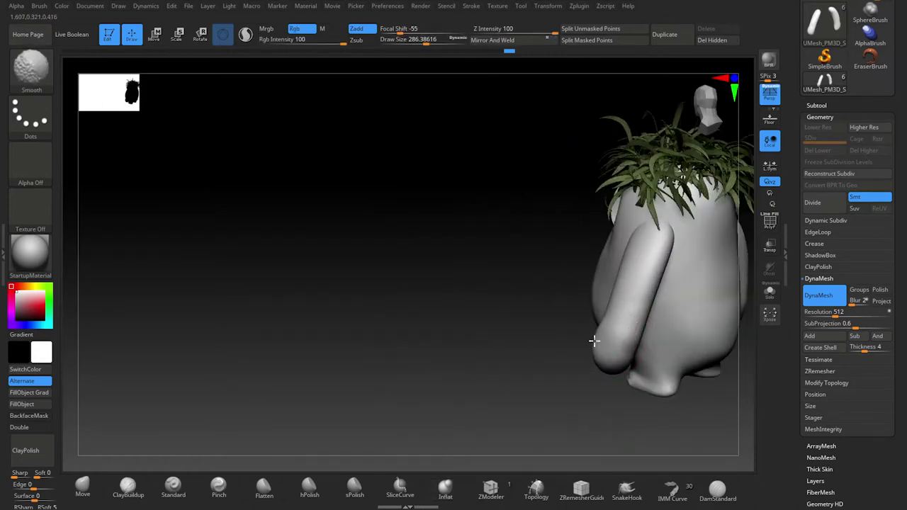
{"action": "mouse_move", "coordinate": [594, 341]}
{"action": "left_mouse_down"}
{"action": "mouse_move", "coordinate": [689, 421]}
{"action": "mouse_move", "coordinate": [652, 371]}
{"action": "mouse_move", "coordinate": [672, 349]}
{"action": "left_mouse_up"}
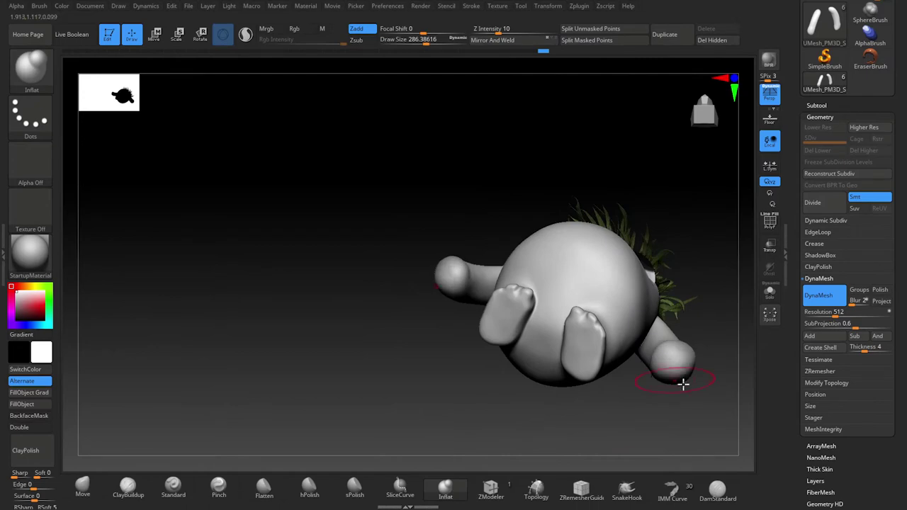
{"action": "mouse_move", "coordinate": [683, 383]}
{"action": "left_mouse_down"}
{"action": "mouse_move", "coordinate": [675, 430]}
{"action": "mouse_move", "coordinate": [695, 446]}
{"action": "mouse_move", "coordinate": [634, 387]}
{"action": "mouse_move", "coordinate": [674, 339]}
{"action": "mouse_move", "coordinate": [681, 377]}
{"action": "mouse_move", "coordinate": [709, 331]}
{"action": "mouse_move", "coordinate": [688, 357]}
{"action": "mouse_move", "coordinate": [691, 326]}
{"action": "mouse_move", "coordinate": [698, 348]}
{"action": "mouse_move", "coordinate": [705, 333]}
{"action": "mouse_move", "coordinate": [718, 341]}
{"action": "mouse_move", "coordinate": [681, 423]}
{"action": "mouse_move", "coordinate": [617, 389]}
{"action": "mouse_move", "coordinate": [613, 341]}
{"action": "mouse_move", "coordinate": [627, 344]}
{"action": "left_mouse_up"}
{"action": "key", "text": "w"}
{"action": "key", "text": "q"}
{"action": "mouse_move", "coordinate": [632, 414]}
{"action": "left_mouse_down"}
{"action": "mouse_move", "coordinate": [650, 397]}
{"action": "mouse_move", "coordinate": [636, 375]}
{"action": "mouse_move", "coordinate": [629, 423]}
{"action": "mouse_move", "coordinate": [629, 361]}
{"action": "mouse_move", "coordinate": [652, 395]}
{"action": "mouse_move", "coordinate": [633, 368]}
{"action": "mouse_move", "coordinate": [680, 371]}
{"action": "mouse_move", "coordinate": [675, 364]}
{"action": "mouse_move", "coordinate": [683, 438]}
{"action": "mouse_move", "coordinate": [690, 414]}
{"action": "mouse_move", "coordinate": [577, 402]}
{"action": "mouse_move", "coordinate": [617, 427]}
{"action": "mouse_move", "coordinate": [624, 390]}
{"action": "mouse_move", "coordinate": [638, 401]}
{"action": "mouse_move", "coordinate": [559, 437]}
{"action": "mouse_move", "coordinate": [652, 365]}
{"action": "mouse_move", "coordinate": [588, 426]}
{"action": "mouse_move", "coordinate": [624, 397]}
{"action": "mouse_move", "coordinate": [662, 330]}
{"action": "mouse_move", "coordinate": [607, 416]}
{"action": "mouse_move", "coordinate": [583, 414]}
{"action": "mouse_move", "coordinate": [685, 442]}
{"action": "left_mouse_up"}
{"action": "key", "text": "w"}
{"action": "key", "text": "q"}
Unhide the whole creature, open the Subtool and modification options, and select the Flatten brush.
{"action": "left_click_drag", "start_coordinate": [239, 135], "coordinate": [655, 385], "text": "ctrl+shift"}
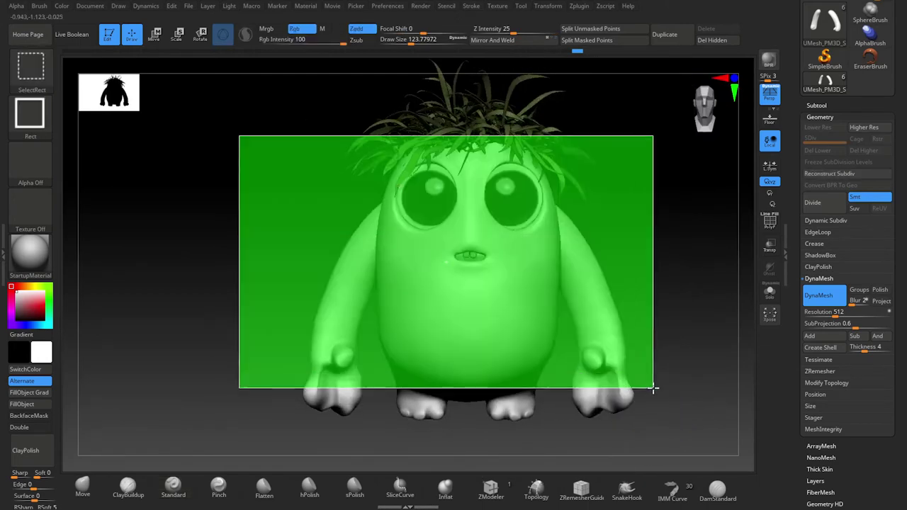
{"action": "mouse_move", "coordinate": [674, 419]}
{"action": "left_mouse_down"}
{"action": "mouse_move", "coordinate": [642, 416]}
{"action": "mouse_move", "coordinate": [668, 409]}
{"action": "mouse_move", "coordinate": [697, 382]}
{"action": "mouse_move", "coordinate": [681, 397]}
{"action": "mouse_move", "coordinate": [699, 402]}
{"action": "mouse_move", "coordinate": [699, 371]}
{"action": "mouse_move", "coordinate": [697, 403]}
{"action": "mouse_move", "coordinate": [643, 334]}
{"action": "left_mouse_up"}
{"action": "left_click", "coordinate": [817, 105]}
{"action": "left_click", "coordinate": [816, 77]}
{"action": "left_click", "coordinate": [821, 89]}
{"action": "right_click", "coordinate": [698, 397]}
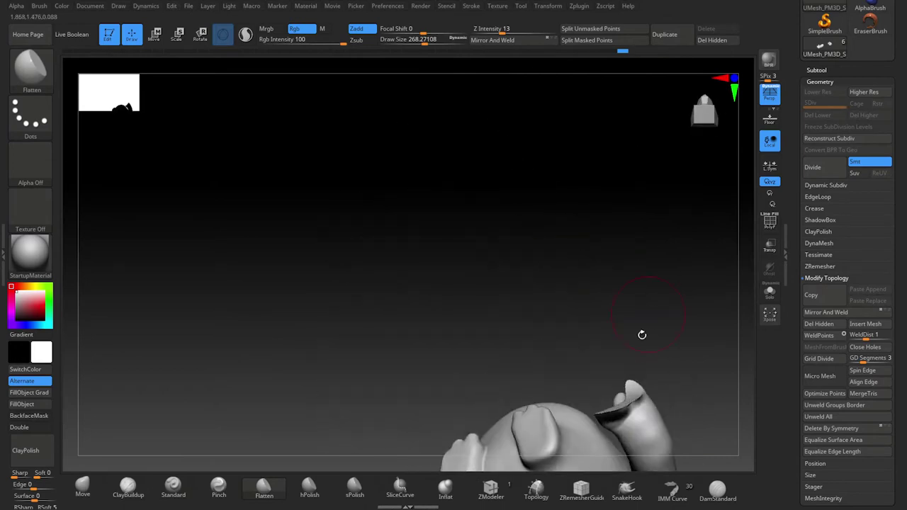
{"action": "mouse_move", "coordinate": [630, 423]}
{"action": "left_mouse_down"}
{"action": "mouse_move", "coordinate": [699, 400]}
{"action": "mouse_move", "coordinate": [681, 373]}
{"action": "mouse_move", "coordinate": [663, 406]}
{"action": "mouse_move", "coordinate": [707, 442]}
{"action": "mouse_move", "coordinate": [690, 329]}
{"action": "left_mouse_up"}
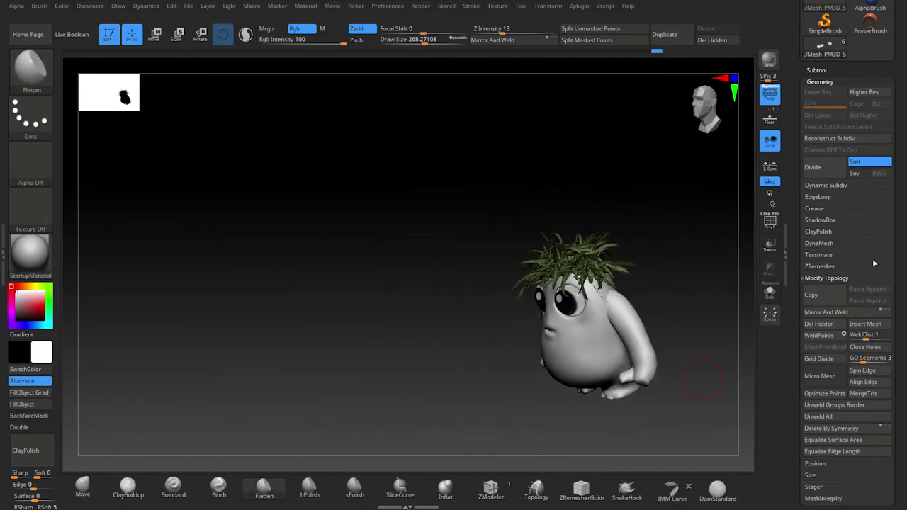
Append a Cylinder3D, move and tilt it onto the hand as a finger, and duplicate it.
{"action": "left_click", "coordinate": [823, 71]}
{"action": "left_click", "coordinate": [860, 358]}
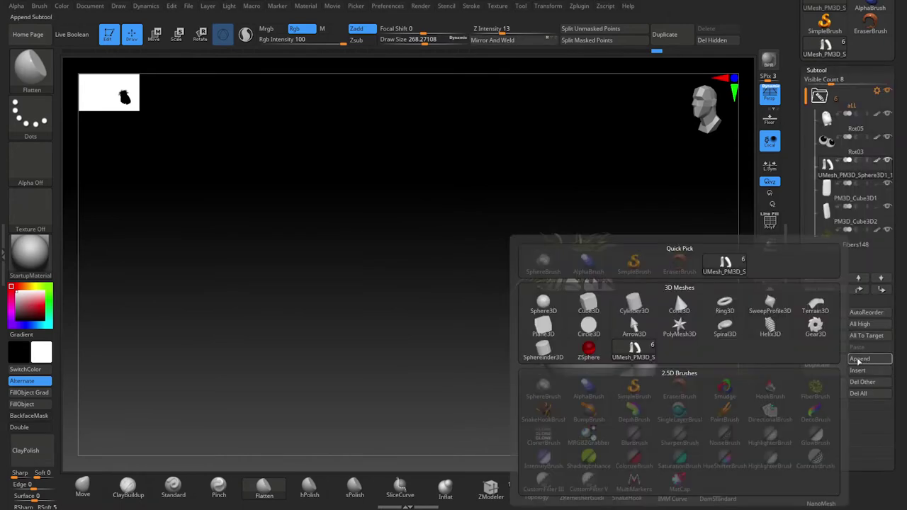
{"action": "key", "text": "w"}
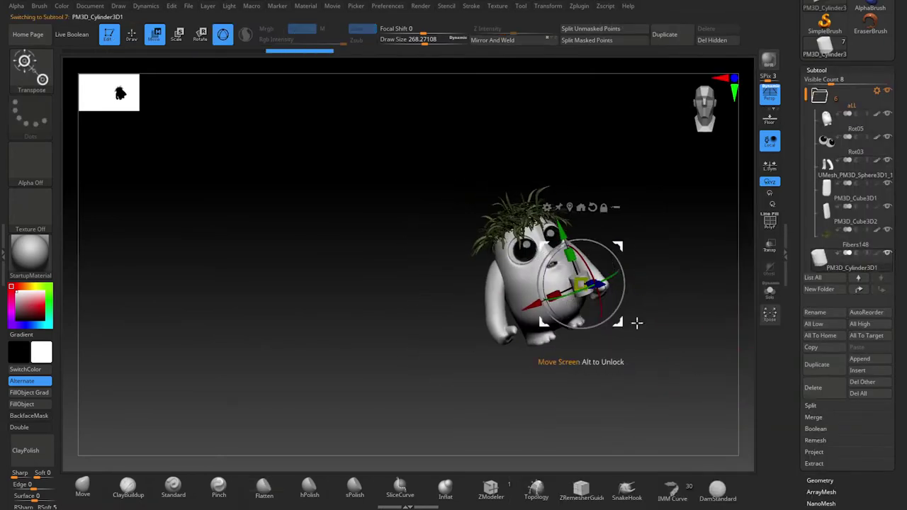
{"action": "mouse_move", "coordinate": [637, 324]}
{"action": "left_mouse_down"}
{"action": "mouse_move", "coordinate": [658, 361]}
{"action": "mouse_move", "coordinate": [654, 382]}
{"action": "left_mouse_up"}
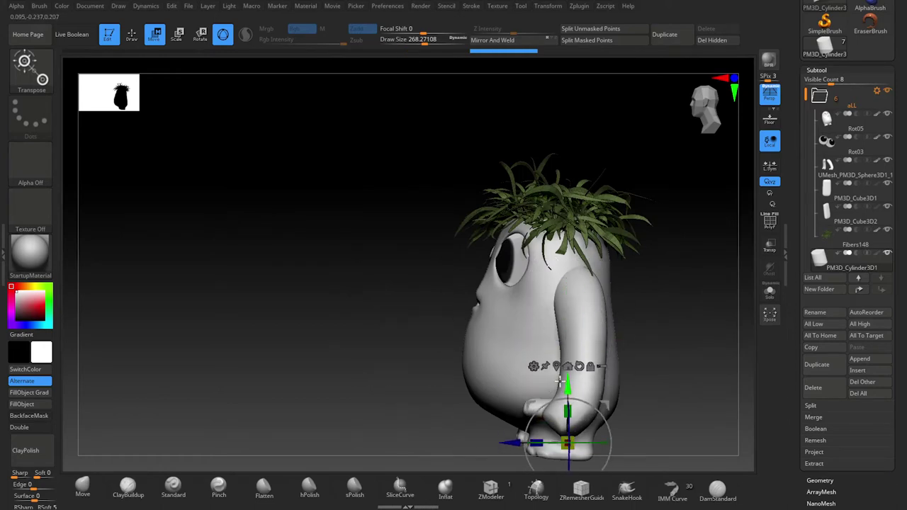
{"action": "left_click_drag", "start_coordinate": [560, 383], "coordinate": [679, 296]}
{"action": "mouse_move", "coordinate": [630, 346]}
{"action": "left_mouse_down"}
{"action": "mouse_move", "coordinate": [573, 381]}
{"action": "mouse_move", "coordinate": [521, 363]}
{"action": "mouse_move", "coordinate": [654, 371]}
{"action": "mouse_move", "coordinate": [675, 382]}
{"action": "left_mouse_up"}
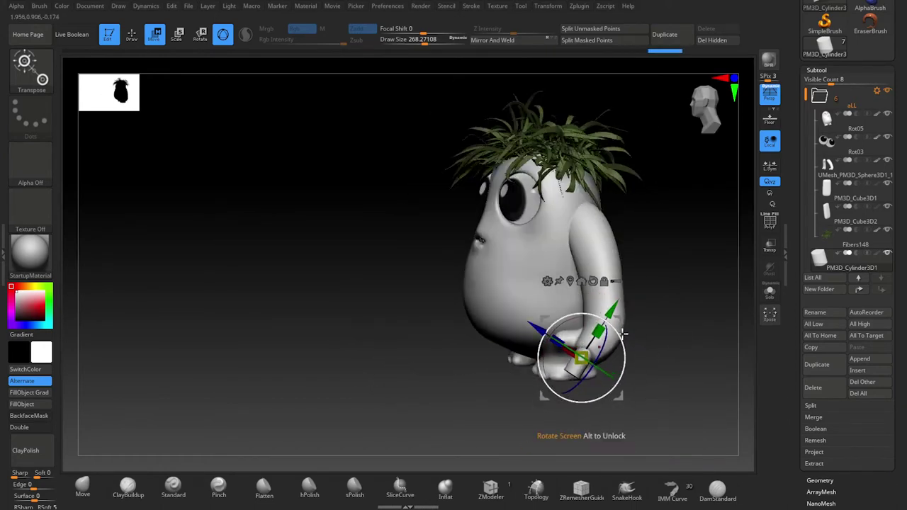
{"action": "left_click_drag", "start_coordinate": [623, 333], "coordinate": [527, 336]}
{"action": "mouse_move", "coordinate": [730, 369]}
{"action": "left_mouse_down"}
{"action": "mouse_move", "coordinate": [633, 376]}
{"action": "mouse_move", "coordinate": [622, 389]}
{"action": "mouse_move", "coordinate": [632, 421]}
{"action": "mouse_move", "coordinate": [666, 397]}
{"action": "left_mouse_up"}
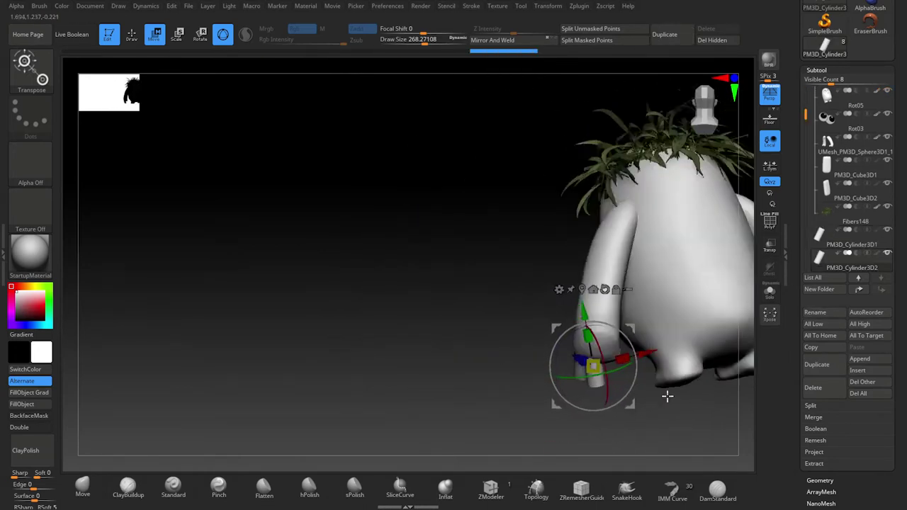
{"action": "left_click", "coordinate": [835, 361]}
{"action": "mouse_move", "coordinate": [723, 418]}
{"action": "left_mouse_down"}
{"action": "mouse_move", "coordinate": [690, 425]}
{"action": "mouse_move", "coordinate": [673, 409]}
{"action": "mouse_move", "coordinate": [685, 399]}
{"action": "mouse_move", "coordinate": [693, 359]}
{"action": "mouse_move", "coordinate": [638, 395]}
{"action": "left_mouse_up"}
Reduce the Flatten brush to about size 87 and make the arm mesh active.
{"action": "key", "text": "q"}
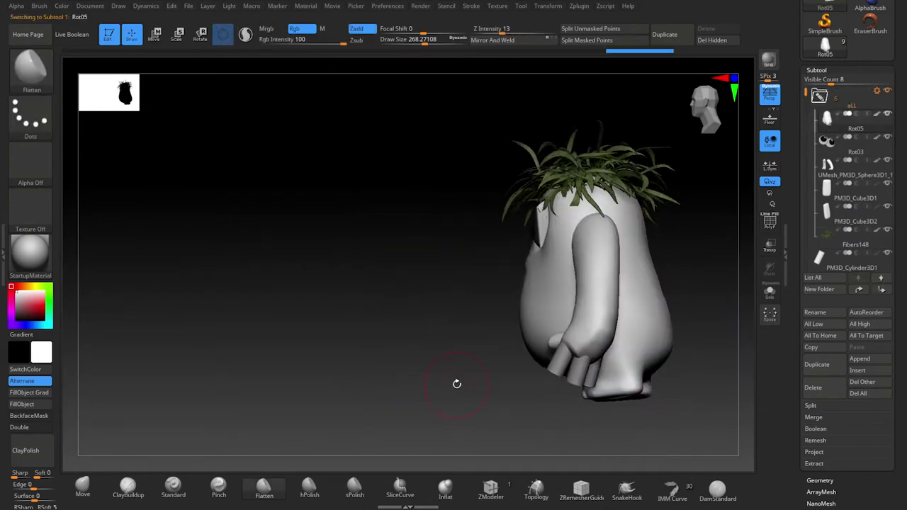
{"action": "key", "text": "space"}
{"action": "right_click_drag", "start_coordinate": [457, 383], "coordinate": [341, 445], "text": "ctrl"}
{"action": "left_click_drag", "start_coordinate": [671, 301], "coordinate": [599, 320]}
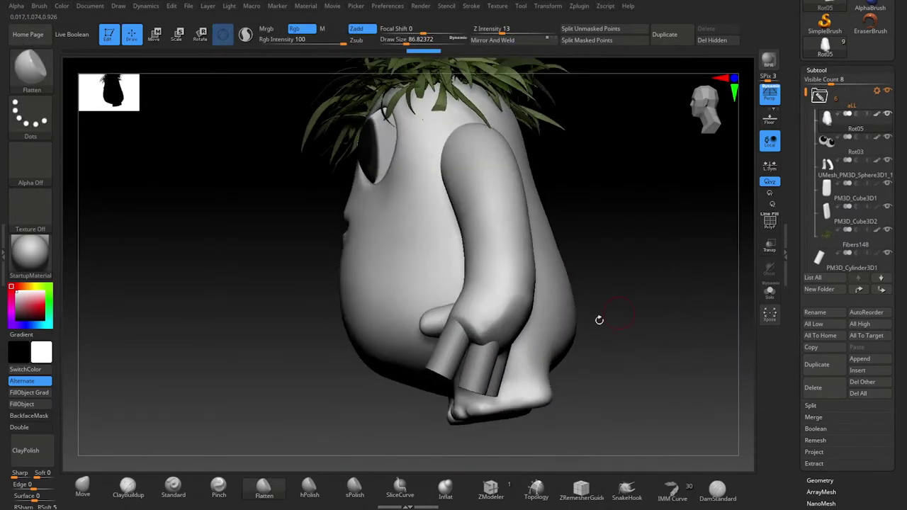
{"action": "left_click", "coordinate": [477, 328], "text": "alt"}
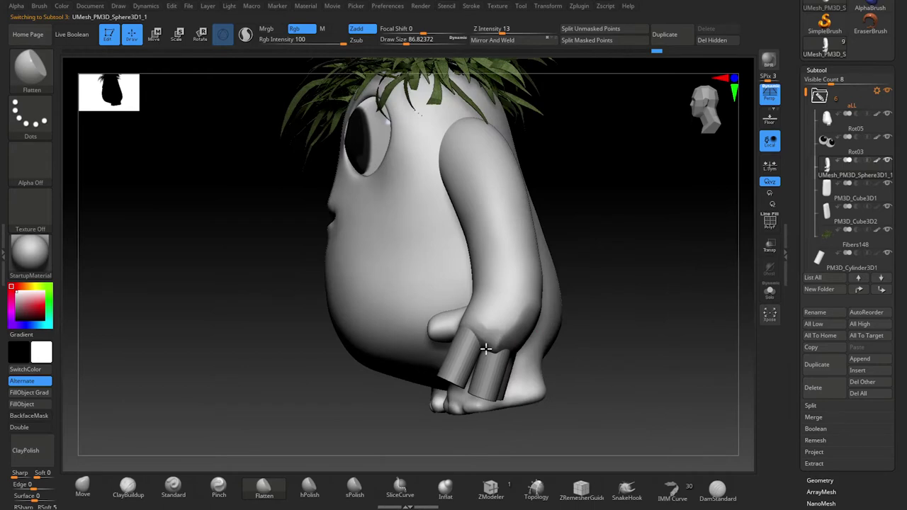
{"action": "right_click_drag", "start_coordinate": [486, 348], "coordinate": [557, 385], "text": "ctrl"}
{"action": "mouse_move", "coordinate": [411, 373]}
{"action": "right_mouse_down", "text": "alt"}
{"action": "mouse_move", "coordinate": [553, 297]}
{"action": "mouse_move", "coordinate": [446, 399]}
{"action": "mouse_move", "coordinate": [634, 320]}
{"action": "mouse_move", "coordinate": [637, 232]}
{"action": "right_mouse_up", "text": "alt"}
Build up the hand around the finger bases with ClayBuildup, then flatten and smooth the joins.
{"action": "key", "text": "b"}
{"action": "key", "text": "c"}
{"action": "key", "text": "b"}
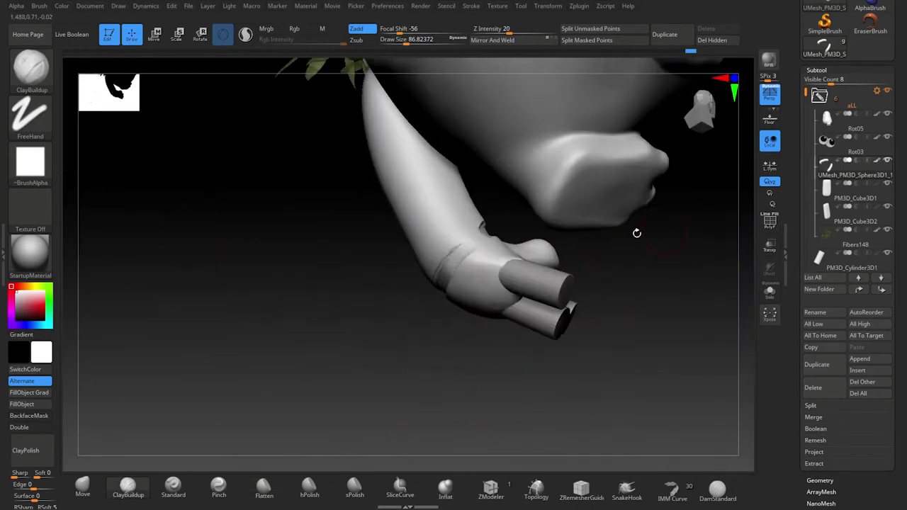
{"action": "mouse_move", "coordinate": [461, 249]}
{"action": "right_mouse_down"}
{"action": "mouse_move", "coordinate": [441, 290]}
{"action": "mouse_move", "coordinate": [471, 300]}
{"action": "mouse_move", "coordinate": [459, 258]}
{"action": "mouse_move", "coordinate": [670, 451]}
{"action": "mouse_move", "coordinate": [439, 290]}
{"action": "mouse_move", "coordinate": [609, 216]}
{"action": "mouse_move", "coordinate": [496, 246]}
{"action": "right_mouse_up"}
{"action": "mouse_move", "coordinate": [500, 330]}
{"action": "right_mouse_down"}
{"action": "mouse_move", "coordinate": [618, 288]}
{"action": "mouse_move", "coordinate": [671, 300]}
{"action": "right_mouse_up"}
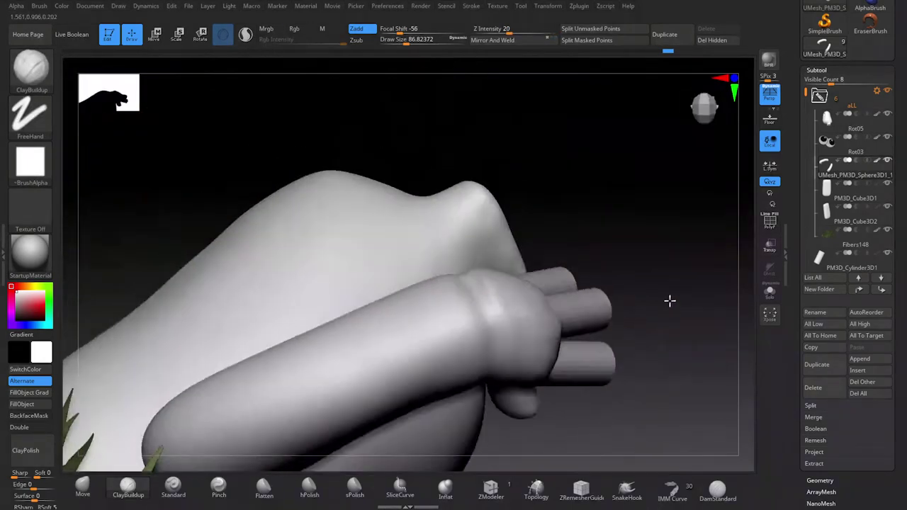
{"action": "key", "text": "space"}
{"action": "right_click_drag", "start_coordinate": [539, 335], "coordinate": [594, 369]}
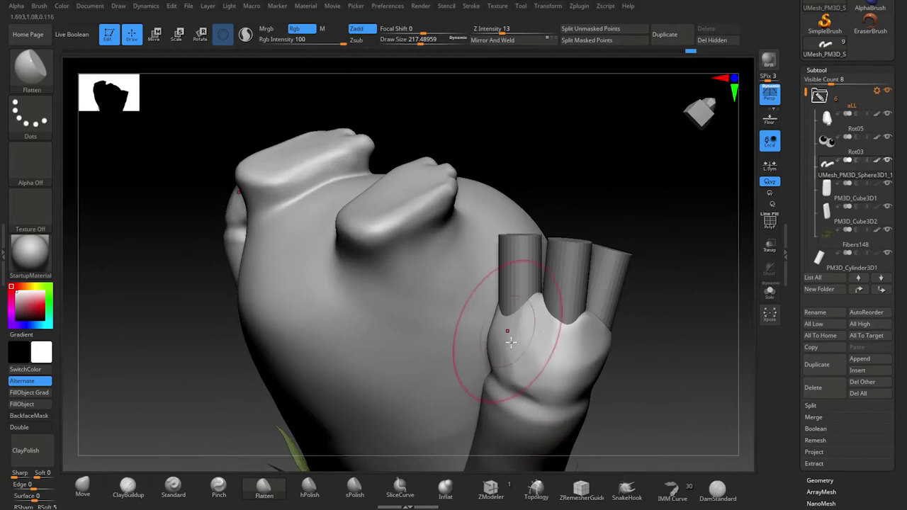
{"action": "right_click_drag", "start_coordinate": [513, 334], "coordinate": [614, 381]}
{"action": "right_click_drag", "start_coordinate": [307, 346], "coordinate": [663, 310]}
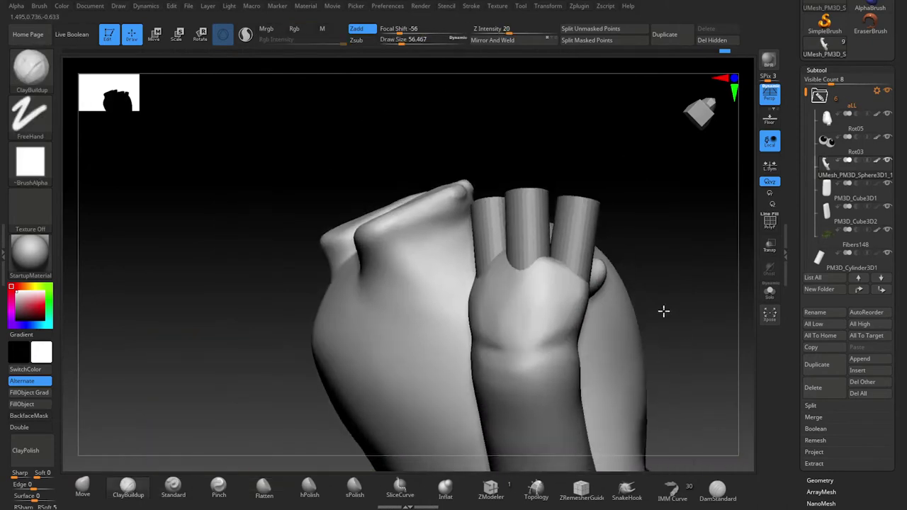
{"action": "mouse_move", "coordinate": [473, 361]}
{"action": "right_mouse_down"}
{"action": "mouse_move", "coordinate": [695, 359]}
{"action": "mouse_move", "coordinate": [468, 388]}
{"action": "mouse_move", "coordinate": [248, 462]}
{"action": "right_mouse_up"}
Position the third finger cylinder on the hand, checking it from several angles.
{"action": "mouse_move", "coordinate": [619, 280]}
{"action": "right_mouse_down"}
{"action": "mouse_move", "coordinate": [628, 272]}
{"action": "mouse_move", "coordinate": [617, 263]}
{"action": "mouse_move", "coordinate": [496, 390]}
{"action": "mouse_move", "coordinate": [581, 229]}
{"action": "mouse_move", "coordinate": [460, 345]}
{"action": "mouse_move", "coordinate": [462, 304]}
{"action": "mouse_move", "coordinate": [519, 308]}
{"action": "mouse_move", "coordinate": [664, 240]}
{"action": "right_mouse_up"}
{"action": "mouse_move", "coordinate": [497, 360]}
{"action": "right_mouse_down"}
{"action": "mouse_move", "coordinate": [614, 312]}
{"action": "mouse_move", "coordinate": [615, 274]}
{"action": "right_mouse_up"}
{"action": "mouse_move", "coordinate": [440, 284]}
{"action": "right_mouse_down"}
{"action": "mouse_move", "coordinate": [638, 340]}
{"action": "mouse_move", "coordinate": [681, 339]}
{"action": "mouse_move", "coordinate": [579, 304]}
{"action": "mouse_move", "coordinate": [628, 343]}
{"action": "mouse_move", "coordinate": [659, 320]}
{"action": "mouse_move", "coordinate": [352, 377]}
{"action": "right_mouse_up"}
{"action": "mouse_move", "coordinate": [296, 349]}
{"action": "right_mouse_down"}
{"action": "mouse_move", "coordinate": [638, 319]}
{"action": "mouse_move", "coordinate": [537, 334]}
{"action": "mouse_move", "coordinate": [545, 444]}
{"action": "right_mouse_up"}
Merge the first finger cylinder into the arm mesh through the subtool list.
{"action": "scroll", "coordinate": [831, 321], "scroll_direction": "down", "scroll_amount": 5}
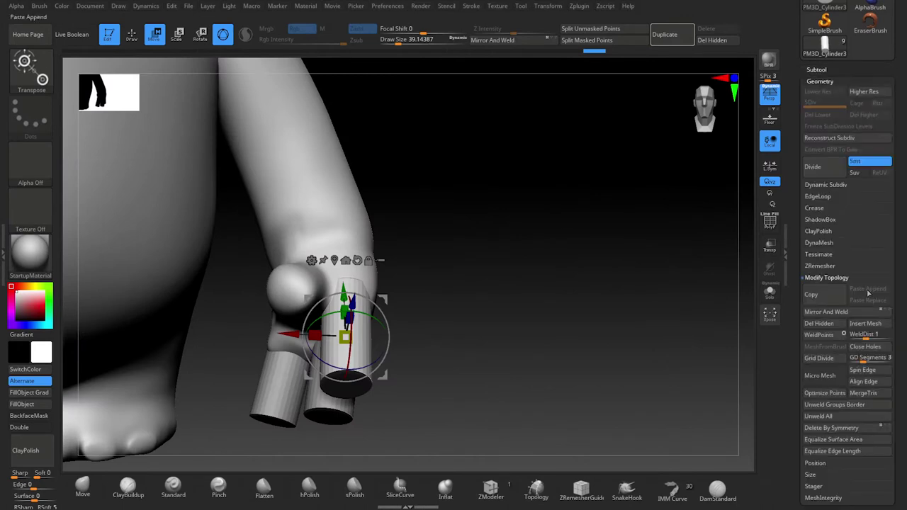
{"action": "scroll", "coordinate": [889, 353], "scroll_direction": "up", "scroll_amount": 5}
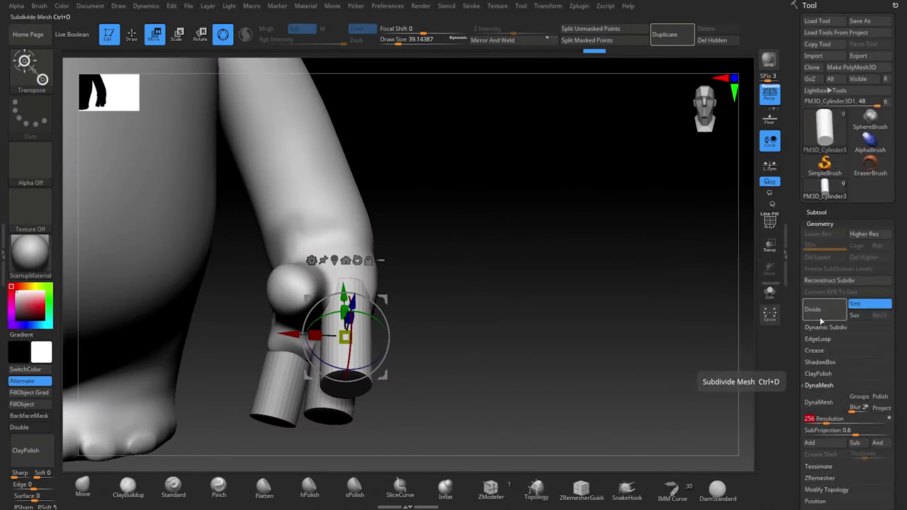
{"action": "right_click_drag", "start_coordinate": [352, 283], "coordinate": [527, 366]}
{"action": "left_click", "coordinate": [816, 212]}
{"action": "mouse_move", "coordinate": [851, 402]}
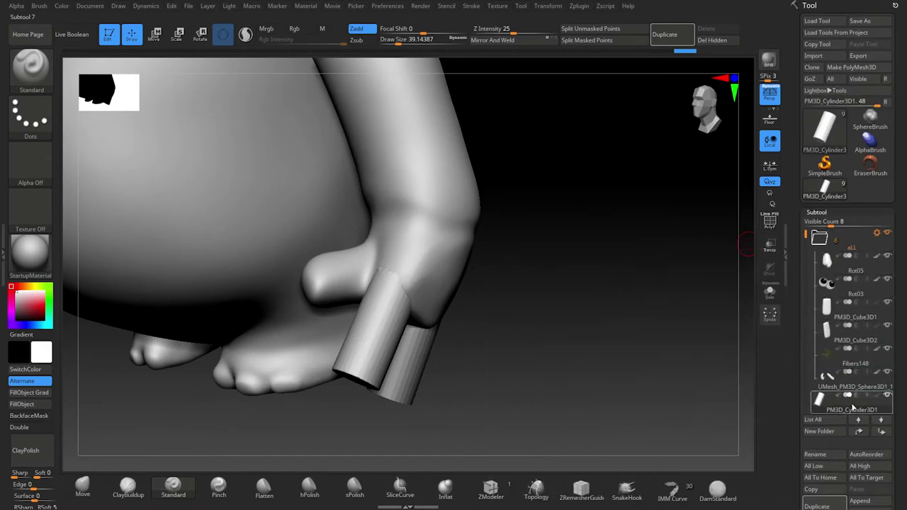
{"action": "left_click_drag", "start_coordinate": [854, 409], "coordinate": [811, 396]}
{"action": "left_click", "coordinate": [854, 387]}
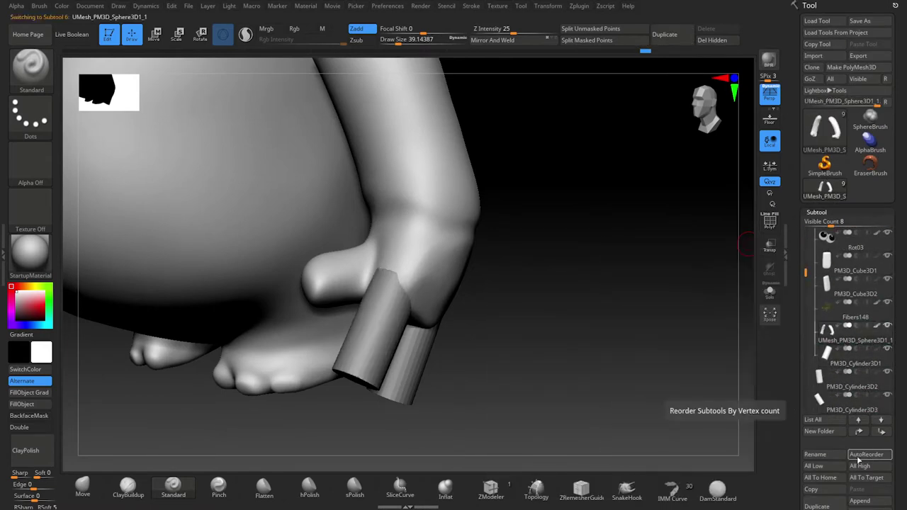
{"action": "left_click_drag", "start_coordinate": [899, 405], "coordinate": [899, 308]}
{"action": "left_click", "coordinate": [819, 474]}
{"action": "left_click", "coordinate": [741, 494]}
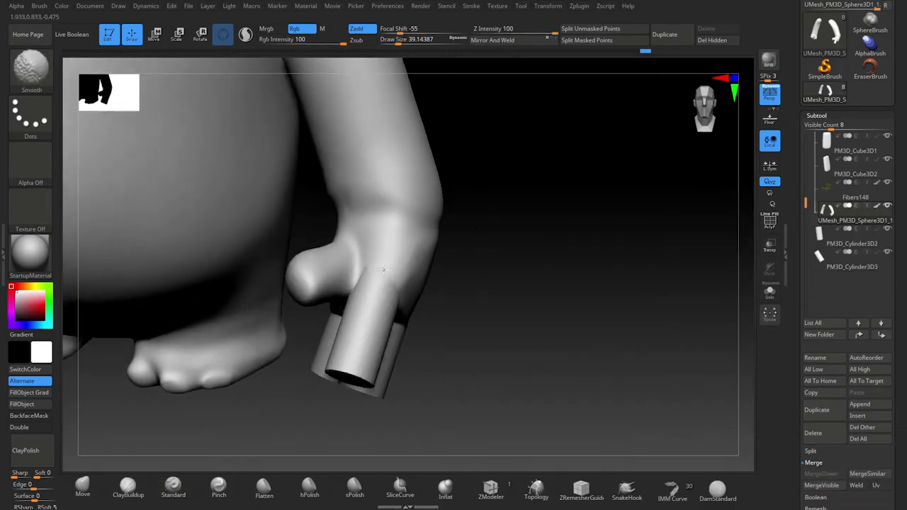
Shape the fingers with the Flatten, Move and Standard brushes while orbiting the hand.
{"action": "left_click_drag", "start_coordinate": [460, 345], "coordinate": [487, 308]}
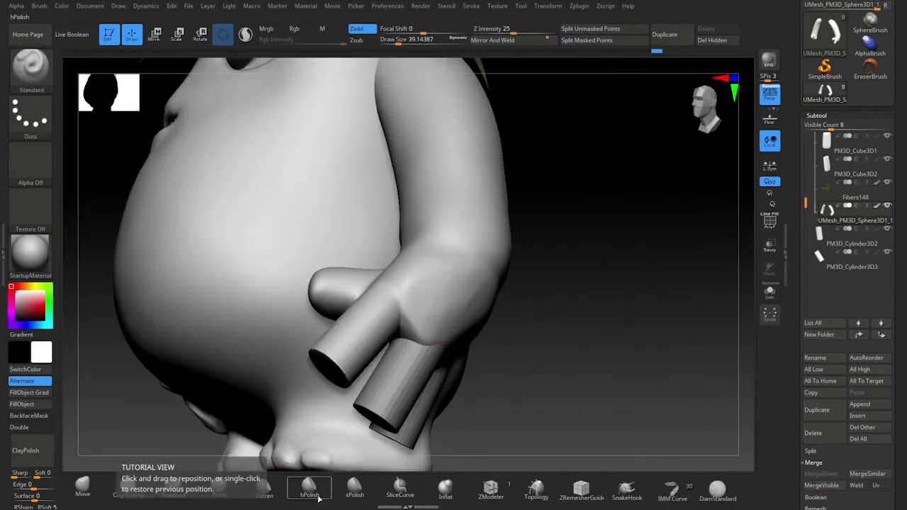
{"action": "left_click", "coordinate": [264, 488]}
{"action": "right_click_drag", "start_coordinate": [334, 358], "coordinate": [300, 348]}
{"action": "mouse_move", "coordinate": [434, 334]}
{"action": "right_mouse_down"}
{"action": "mouse_move", "coordinate": [306, 351]}
{"action": "mouse_move", "coordinate": [274, 345]}
{"action": "mouse_move", "coordinate": [586, 385]}
{"action": "mouse_move", "coordinate": [246, 348]}
{"action": "mouse_move", "coordinate": [464, 367]}
{"action": "mouse_move", "coordinate": [333, 386]}
{"action": "right_mouse_up"}
{"action": "right_click", "coordinate": [333, 386]}
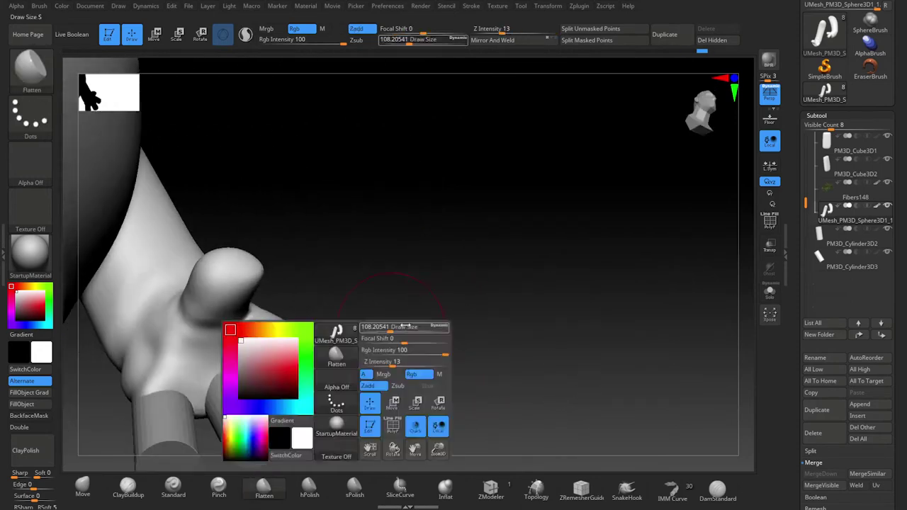
{"action": "mouse_move", "coordinate": [259, 354]}
{"action": "right_mouse_down"}
{"action": "mouse_move", "coordinate": [300, 371]}
{"action": "mouse_move", "coordinate": [236, 394]}
{"action": "mouse_move", "coordinate": [379, 326]}
{"action": "mouse_move", "coordinate": [342, 352]}
{"action": "mouse_move", "coordinate": [193, 358]}
{"action": "mouse_move", "coordinate": [373, 265]}
{"action": "mouse_move", "coordinate": [403, 306]}
{"action": "mouse_move", "coordinate": [577, 326]}
{"action": "mouse_move", "coordinate": [557, 389]}
{"action": "mouse_move", "coordinate": [573, 287]}
{"action": "right_mouse_up"}
{"action": "right_click", "coordinate": [220, 393]}
{"action": "left_click", "coordinate": [153, 484]}
{"action": "mouse_move", "coordinate": [496, 319]}
{"action": "right_mouse_down"}
{"action": "mouse_move", "coordinate": [565, 233]}
{"action": "mouse_move", "coordinate": [508, 302]}
{"action": "right_mouse_up"}
{"action": "mouse_move", "coordinate": [464, 338]}
{"action": "right_mouse_down"}
{"action": "mouse_move", "coordinate": [549, 397]}
{"action": "mouse_move", "coordinate": [347, 445]}
{"action": "right_mouse_up"}
{"action": "mouse_move", "coordinate": [514, 337]}
{"action": "right_mouse_down"}
{"action": "mouse_move", "coordinate": [319, 380]}
{"action": "mouse_move", "coordinate": [511, 261]}
{"action": "mouse_move", "coordinate": [624, 310]}
{"action": "mouse_move", "coordinate": [634, 162]}
{"action": "mouse_move", "coordinate": [529, 360]}
{"action": "mouse_move", "coordinate": [298, 426]}
{"action": "right_mouse_up"}
Flatten and push the fingers from below and other sides, enlarging the brush to about 108.
{"action": "left_click", "coordinate": [264, 488]}
{"action": "mouse_move", "coordinate": [267, 399]}
{"action": "right_mouse_down"}
{"action": "mouse_move", "coordinate": [522, 354]}
{"action": "mouse_move", "coordinate": [578, 362]}
{"action": "mouse_move", "coordinate": [592, 312]}
{"action": "mouse_move", "coordinate": [497, 213]}
{"action": "right_mouse_up"}
{"action": "left_click", "coordinate": [82, 487]}
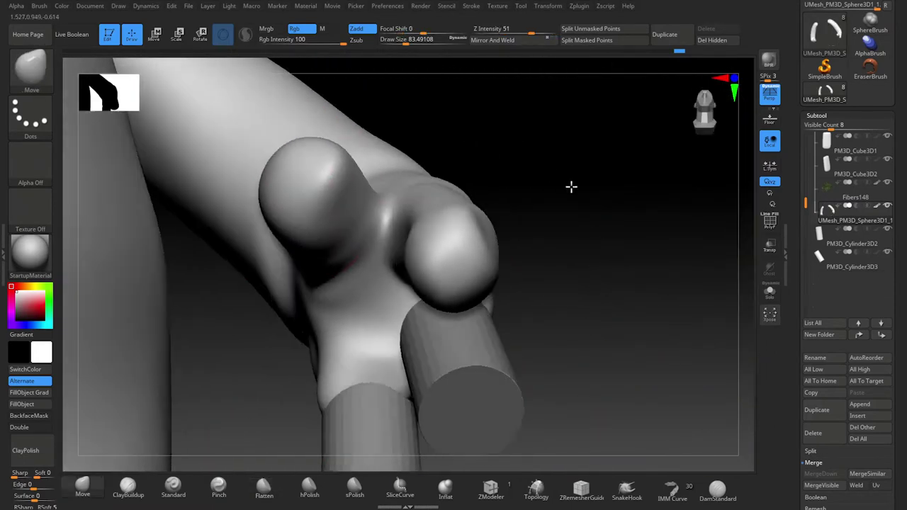
{"action": "mouse_move", "coordinate": [526, 303]}
{"action": "right_mouse_down"}
{"action": "mouse_move", "coordinate": [612, 205]}
{"action": "mouse_move", "coordinate": [326, 219]}
{"action": "right_mouse_up"}
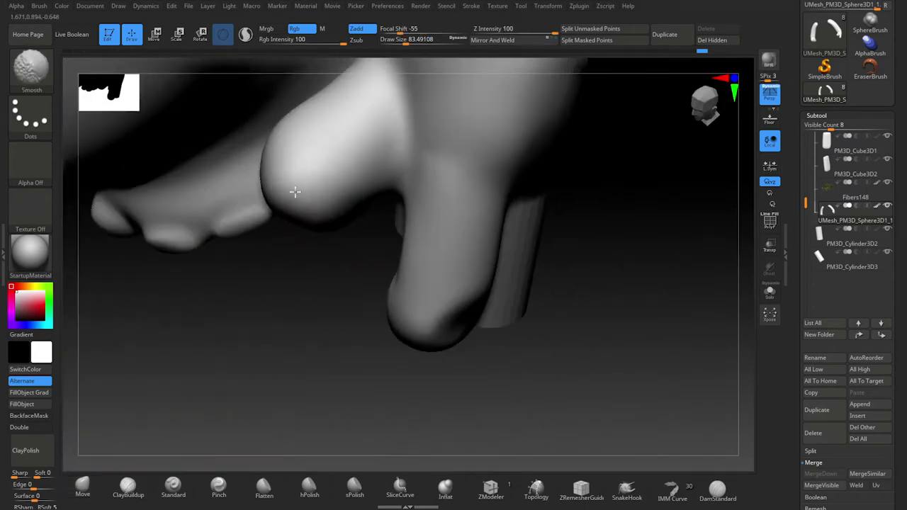
{"action": "mouse_move", "coordinate": [295, 191]}
{"action": "right_mouse_down"}
{"action": "mouse_move", "coordinate": [628, 253]}
{"action": "mouse_move", "coordinate": [572, 298]}
{"action": "mouse_move", "coordinate": [312, 153]}
{"action": "right_mouse_up"}
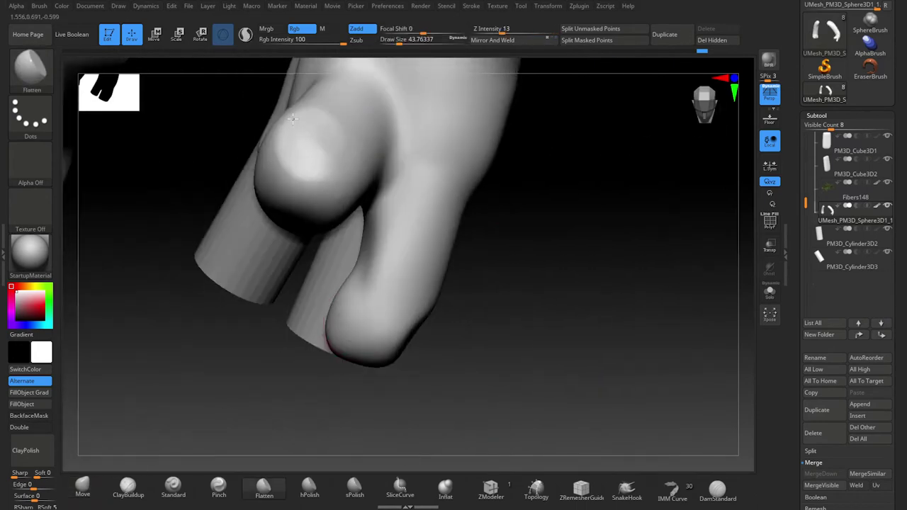
{"action": "mouse_move", "coordinate": [348, 176]}
{"action": "right_mouse_down"}
{"action": "mouse_move", "coordinate": [587, 341]}
{"action": "mouse_move", "coordinate": [303, 164]}
{"action": "right_mouse_up"}
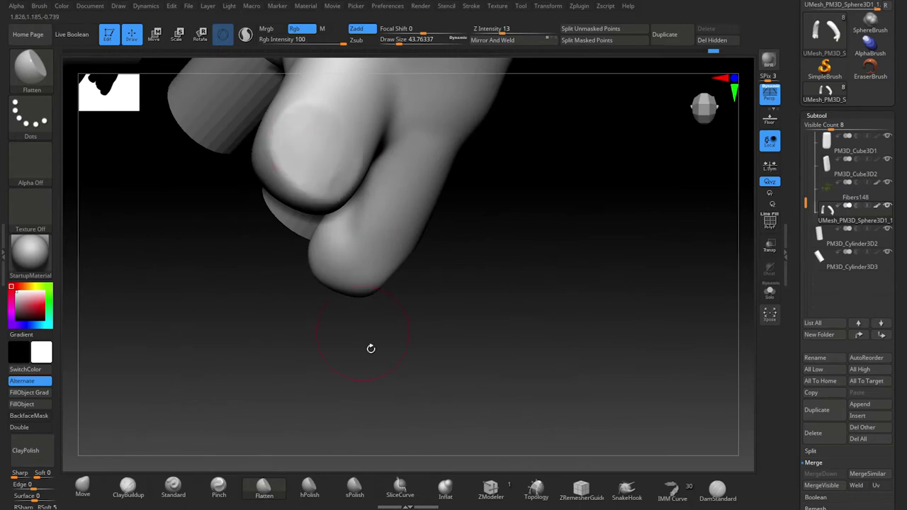
{"action": "right_click_drag", "start_coordinate": [371, 348], "coordinate": [362, 328]}
{"action": "mouse_move", "coordinate": [309, 161]}
{"action": "right_mouse_down"}
{"action": "mouse_move", "coordinate": [626, 281]}
{"action": "mouse_move", "coordinate": [614, 261]}
{"action": "mouse_move", "coordinate": [486, 281]}
{"action": "right_mouse_up"}
{"action": "mouse_move", "coordinate": [402, 216]}
{"action": "right_mouse_down"}
{"action": "mouse_move", "coordinate": [208, 198]}
{"action": "mouse_move", "coordinate": [421, 320]}
{"action": "mouse_move", "coordinate": [359, 377]}
{"action": "mouse_move", "coordinate": [335, 273]}
{"action": "right_mouse_up"}
{"action": "right_click_drag", "start_coordinate": [238, 246], "coordinate": [426, 298]}
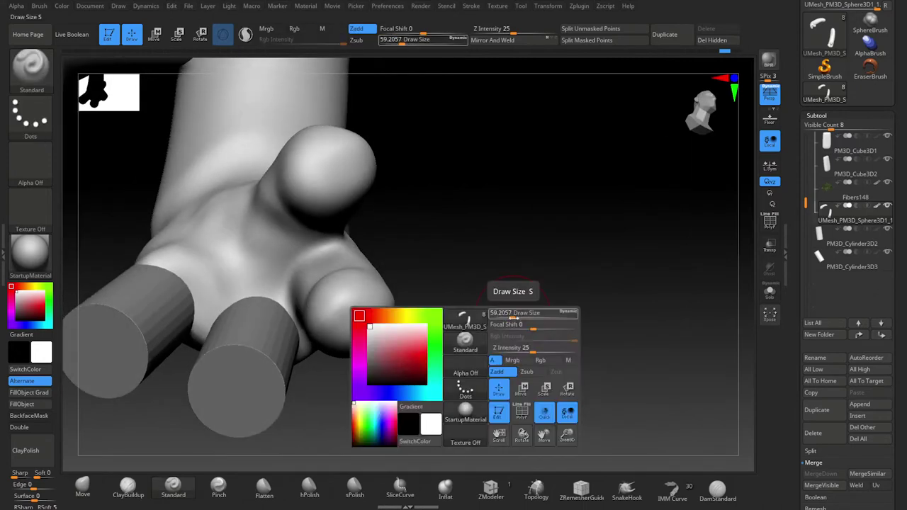
{"action": "left_click_drag", "start_coordinate": [453, 289], "coordinate": [489, 290]}
{"action": "mouse_move", "coordinate": [252, 228]}
{"action": "right_mouse_down"}
{"action": "mouse_move", "coordinate": [547, 308]}
{"action": "mouse_move", "coordinate": [528, 276]}
{"action": "right_mouse_up"}
{"action": "mouse_move", "coordinate": [221, 178]}
{"action": "right_mouse_down"}
{"action": "mouse_move", "coordinate": [543, 259]}
{"action": "mouse_move", "coordinate": [497, 249]}
{"action": "right_mouse_up"}
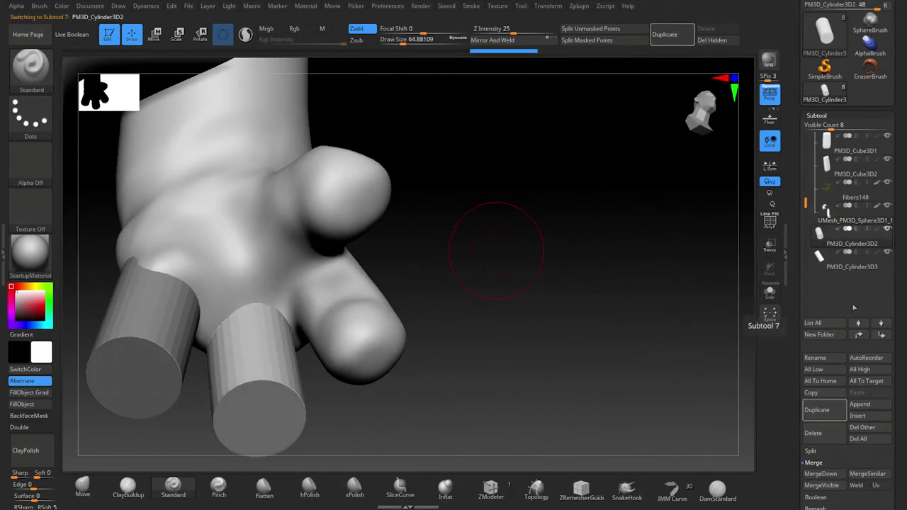
DynaMesh the PM3D_Cylinder3D2 finger at resolution 512 and inspect the remeshed finger.
{"action": "left_click", "coordinate": [830, 307]}
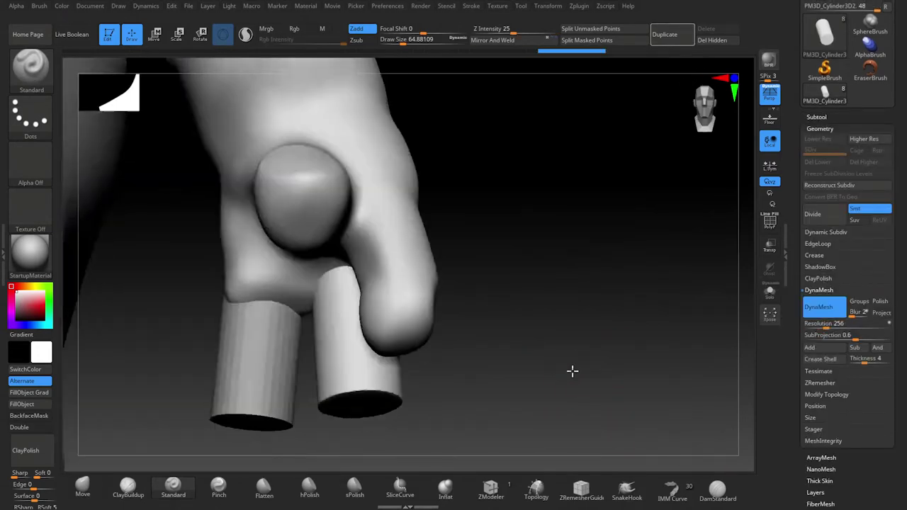
{"action": "right_click_drag", "start_coordinate": [573, 371], "coordinate": [557, 381]}
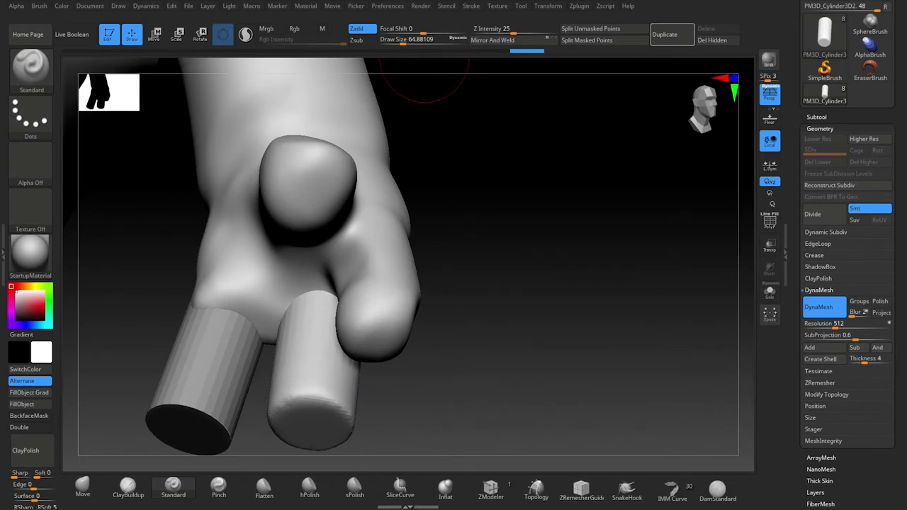
{"action": "left_click_drag", "start_coordinate": [524, 305], "coordinate": [561, 343]}
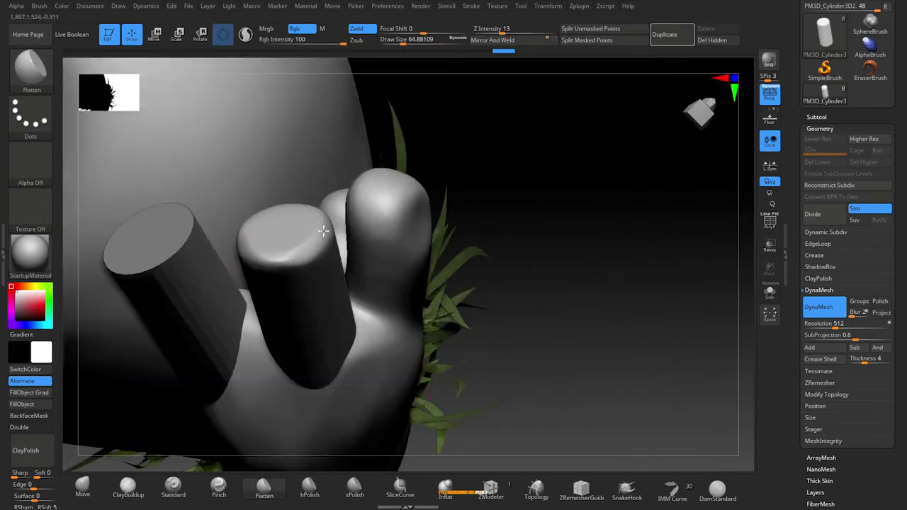
{"action": "left_click_drag", "start_coordinate": [323, 230], "coordinate": [242, 193]}
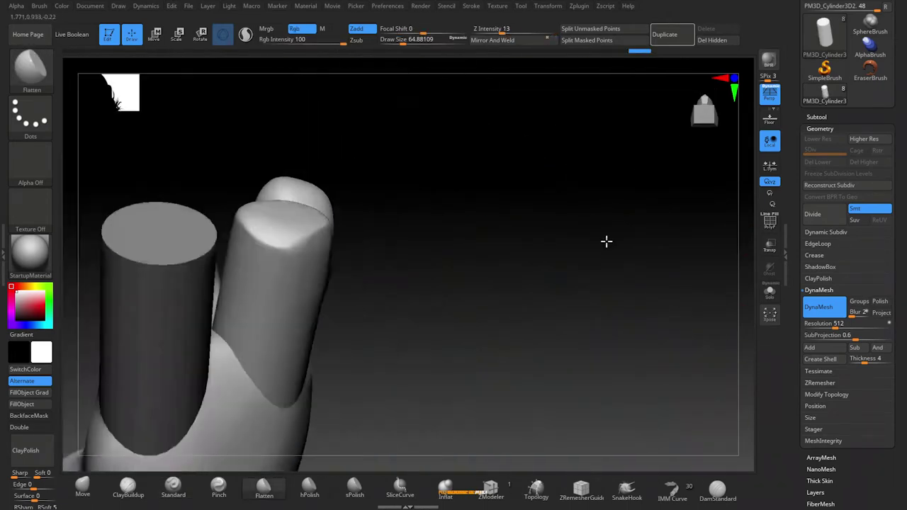
{"action": "mouse_move", "coordinate": [605, 241]}
{"action": "left_mouse_down"}
{"action": "mouse_move", "coordinate": [412, 215]}
{"action": "mouse_move", "coordinate": [407, 293]}
{"action": "mouse_move", "coordinate": [468, 314]}
{"action": "mouse_move", "coordinate": [593, 241]}
{"action": "mouse_move", "coordinate": [353, 247]}
{"action": "mouse_move", "coordinate": [503, 304]}
{"action": "mouse_move", "coordinate": [511, 344]}
{"action": "mouse_move", "coordinate": [542, 366]}
{"action": "left_mouse_up"}
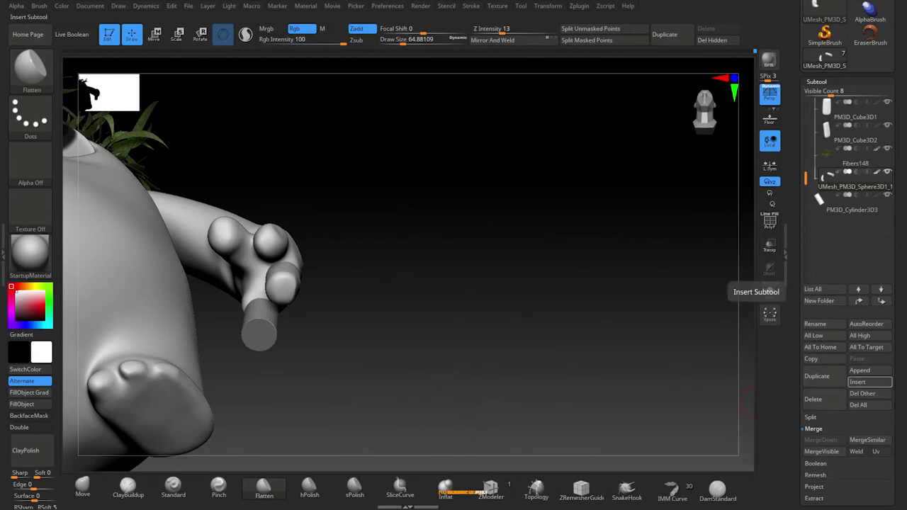
Zoom in on the hand and sculpt the merged finger with the Standard brush.
{"action": "mouse_move", "coordinate": [567, 319]}
{"action": "left_mouse_down"}
{"action": "mouse_move", "coordinate": [452, 316]}
{"action": "mouse_move", "coordinate": [371, 237]}
{"action": "mouse_move", "coordinate": [650, 341]}
{"action": "mouse_move", "coordinate": [403, 310]}
{"action": "mouse_move", "coordinate": [561, 310]}
{"action": "mouse_move", "coordinate": [478, 309]}
{"action": "left_mouse_up"}
{"action": "key", "text": "b"}
{"action": "key", "text": "s"}
{"action": "key", "text": "t"}
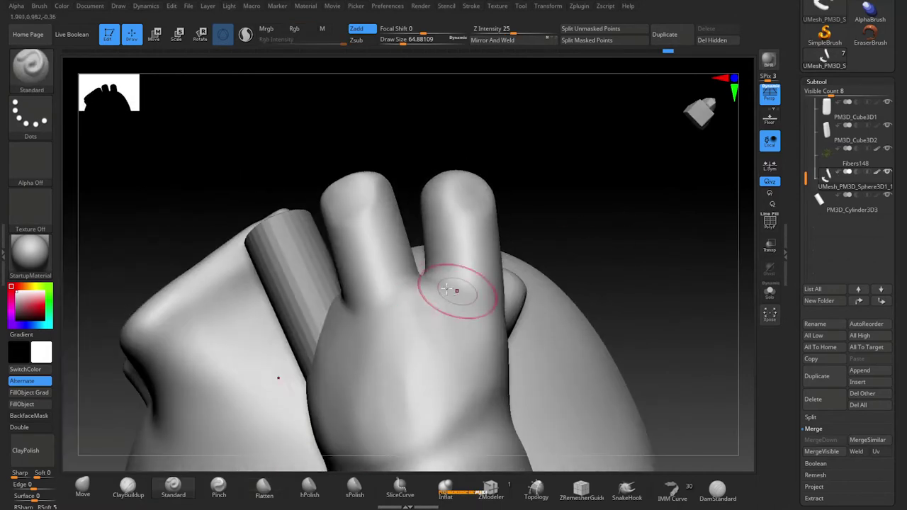
{"action": "mouse_move", "coordinate": [421, 307]}
{"action": "left_mouse_down"}
{"action": "mouse_move", "coordinate": [541, 299]}
{"action": "mouse_move", "coordinate": [314, 290]}
{"action": "mouse_move", "coordinate": [602, 287]}
{"action": "mouse_move", "coordinate": [353, 420]}
{"action": "left_mouse_up"}
{"action": "mouse_move", "coordinate": [380, 211]}
{"action": "left_mouse_down"}
{"action": "mouse_move", "coordinate": [571, 281]}
{"action": "mouse_move", "coordinate": [407, 239]}
{"action": "mouse_move", "coordinate": [429, 263]}
{"action": "mouse_move", "coordinate": [269, 443]}
{"action": "left_mouse_up"}
Flatten the merged finger into the palm, checking the hand from several angles.
{"action": "key", "text": "b"}
{"action": "key", "text": "f"}
{"action": "key", "text": "l"}
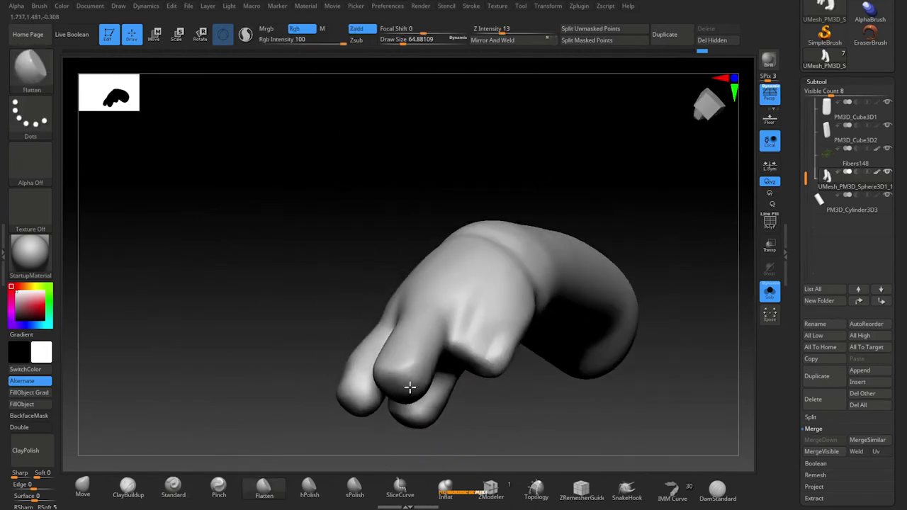
{"action": "left_click_drag", "start_coordinate": [518, 428], "coordinate": [384, 354]}
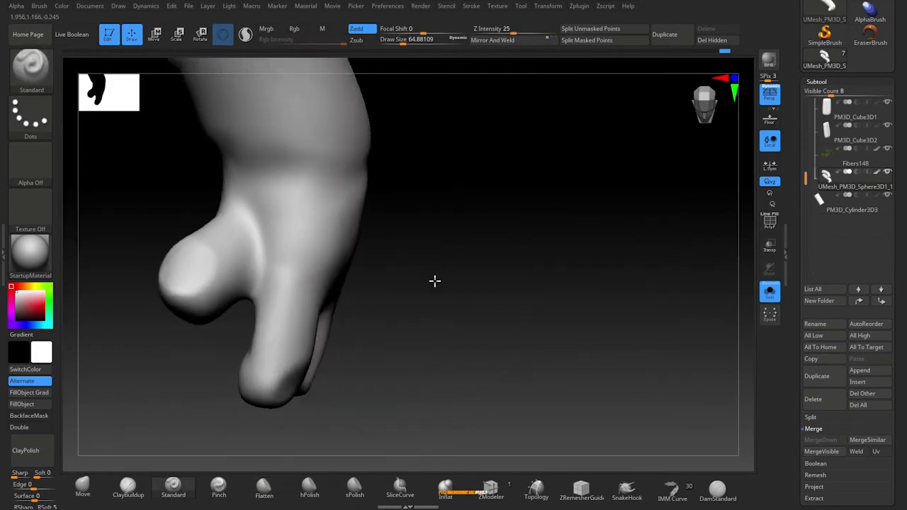
{"action": "left_click_drag", "start_coordinate": [447, 209], "coordinate": [525, 173]}
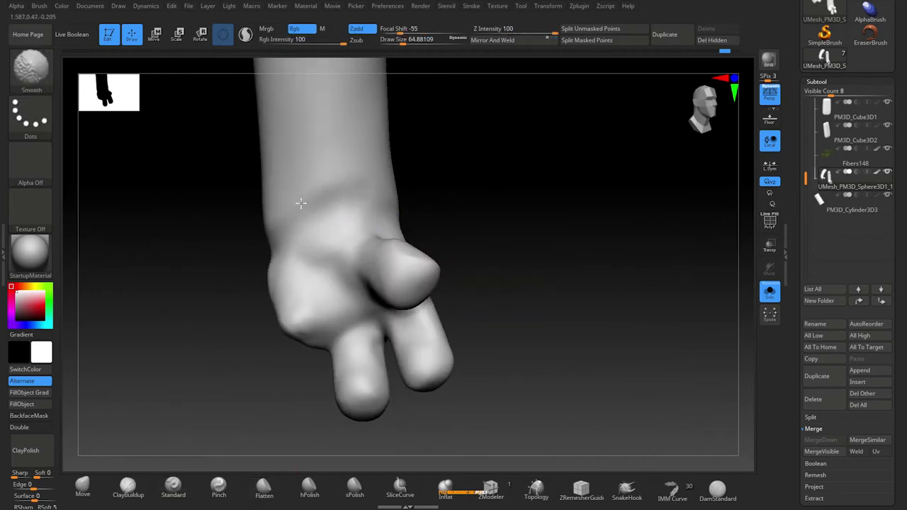
{"action": "mouse_move", "coordinate": [302, 203]}
{"action": "left_mouse_down"}
{"action": "mouse_move", "coordinate": [526, 229]}
{"action": "mouse_move", "coordinate": [361, 200]}
{"action": "mouse_move", "coordinate": [391, 191]}
{"action": "mouse_move", "coordinate": [348, 178]}
{"action": "mouse_move", "coordinate": [552, 227]}
{"action": "left_mouse_up"}
{"action": "mouse_move", "coordinate": [387, 193]}
{"action": "left_mouse_down"}
{"action": "mouse_move", "coordinate": [503, 172]}
{"action": "mouse_move", "coordinate": [588, 258]}
{"action": "mouse_move", "coordinate": [529, 173]}
{"action": "mouse_move", "coordinate": [302, 336]}
{"action": "mouse_move", "coordinate": [626, 341]}
{"action": "left_mouse_up"}
Close in on the belly and right hand, returning to the Flatten brush.
{"action": "left_click", "coordinate": [770, 292]}
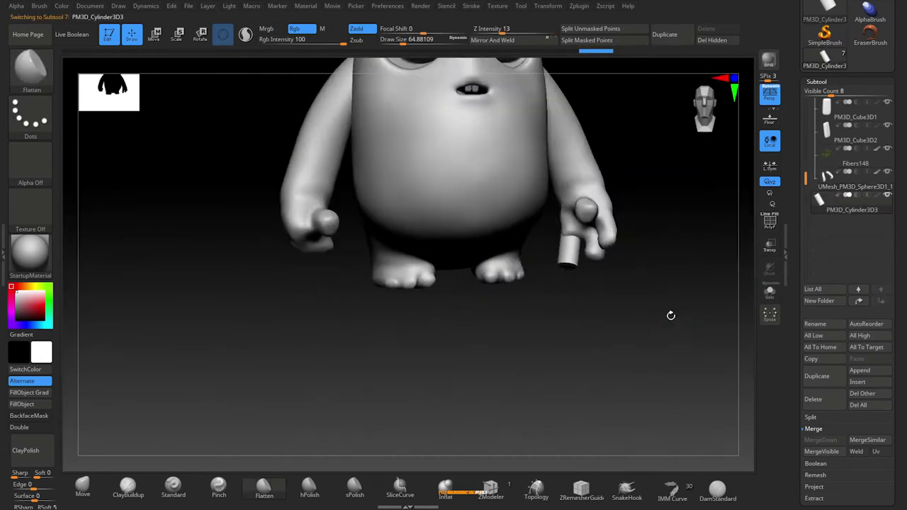
{"action": "mouse_move", "coordinate": [668, 314]}
{"action": "left_mouse_down"}
{"action": "mouse_move", "coordinate": [624, 370]}
{"action": "mouse_move", "coordinate": [654, 263]}
{"action": "mouse_move", "coordinate": [536, 214]}
{"action": "mouse_move", "coordinate": [624, 324]}
{"action": "mouse_move", "coordinate": [600, 356]}
{"action": "mouse_move", "coordinate": [539, 229]}
{"action": "mouse_move", "coordinate": [514, 218]}
{"action": "mouse_move", "coordinate": [496, 273]}
{"action": "mouse_move", "coordinate": [581, 206]}
{"action": "mouse_move", "coordinate": [677, 175]}
{"action": "left_mouse_up"}
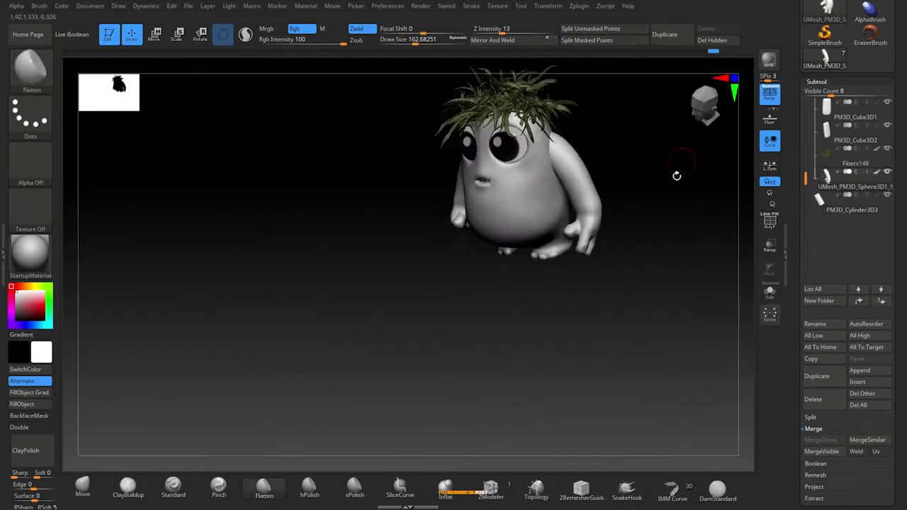
{"action": "mouse_move", "coordinate": [651, 306]}
{"action": "left_mouse_down"}
{"action": "mouse_move", "coordinate": [673, 330]}
{"action": "mouse_move", "coordinate": [520, 291]}
{"action": "left_mouse_up"}
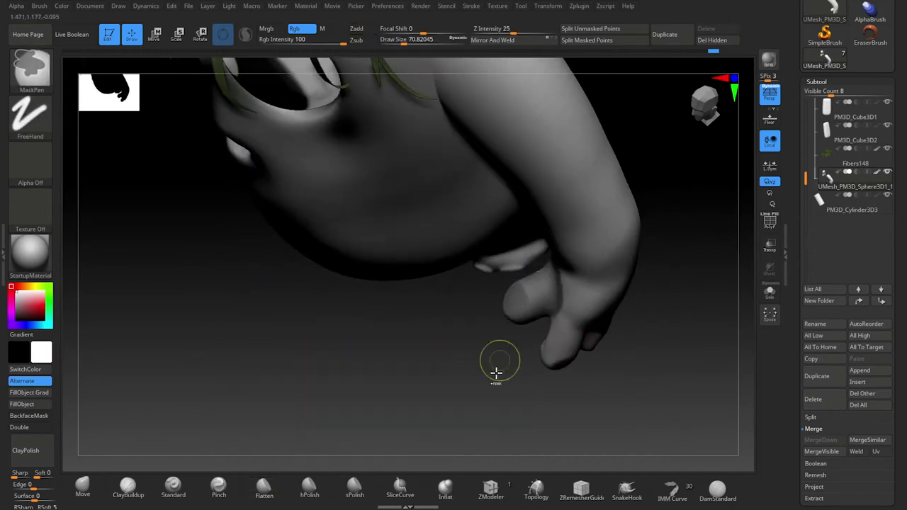
{"action": "mouse_move", "coordinate": [497, 373]}
{"action": "left_mouse_down"}
{"action": "mouse_move", "coordinate": [623, 244]}
{"action": "mouse_move", "coordinate": [722, 211]}
{"action": "left_mouse_up"}
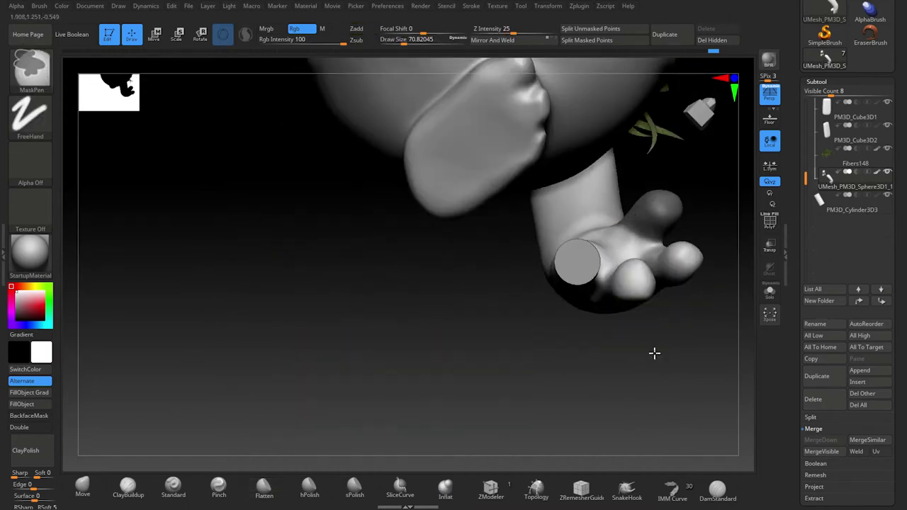
{"action": "mouse_move", "coordinate": [605, 378]}
{"action": "left_mouse_down"}
{"action": "mouse_move", "coordinate": [691, 158]}
{"action": "mouse_move", "coordinate": [637, 327]}
{"action": "mouse_move", "coordinate": [594, 271]}
{"action": "left_mouse_up"}
{"action": "key", "text": "w"}
{"action": "mouse_move", "coordinate": [633, 356]}
{"action": "left_mouse_down"}
{"action": "mouse_move", "coordinate": [616, 283]}
{"action": "mouse_move", "coordinate": [628, 307]}
{"action": "left_mouse_up"}
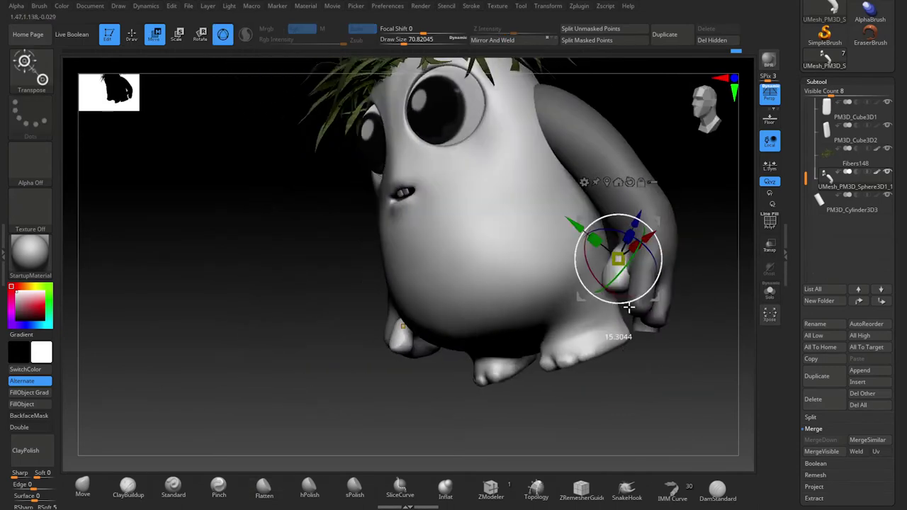
{"action": "mouse_move", "coordinate": [639, 275]}
{"action": "left_mouse_down"}
{"action": "mouse_move", "coordinate": [620, 369]}
{"action": "mouse_move", "coordinate": [674, 326]}
{"action": "mouse_move", "coordinate": [659, 366]}
{"action": "mouse_move", "coordinate": [618, 300]}
{"action": "mouse_move", "coordinate": [648, 364]}
{"action": "mouse_move", "coordinate": [627, 326]}
{"action": "mouse_move", "coordinate": [598, 375]}
{"action": "mouse_move", "coordinate": [709, 125]}
{"action": "mouse_move", "coordinate": [634, 344]}
{"action": "mouse_move", "coordinate": [669, 278]}
{"action": "mouse_move", "coordinate": [713, 359]}
{"action": "mouse_move", "coordinate": [655, 380]}
{"action": "mouse_move", "coordinate": [626, 318]}
{"action": "left_mouse_up"}
{"action": "key", "text": "b"}
{"action": "key", "text": "f"}
{"action": "key", "text": "l"}
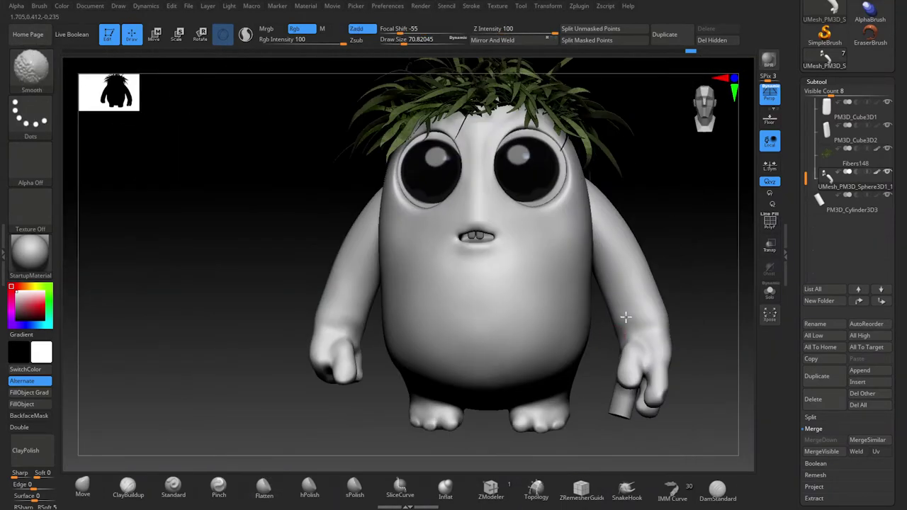
{"action": "mouse_move", "coordinate": [696, 319]}
{"action": "left_mouse_down", "text": "alt"}
{"action": "mouse_move", "coordinate": [638, 350]}
{"action": "mouse_move", "coordinate": [590, 340]}
{"action": "mouse_move", "coordinate": [695, 138]}
{"action": "mouse_move", "coordinate": [714, 303]}
{"action": "mouse_move", "coordinate": [639, 292]}
{"action": "mouse_move", "coordinate": [640, 93]}
{"action": "mouse_move", "coordinate": [511, 389]}
{"action": "mouse_move", "coordinate": [540, 375]}
{"action": "mouse_move", "coordinate": [470, 426]}
{"action": "left_mouse_up", "text": "alt"}
{"action": "left_click_drag", "start_coordinate": [557, 358], "coordinate": [541, 375]}
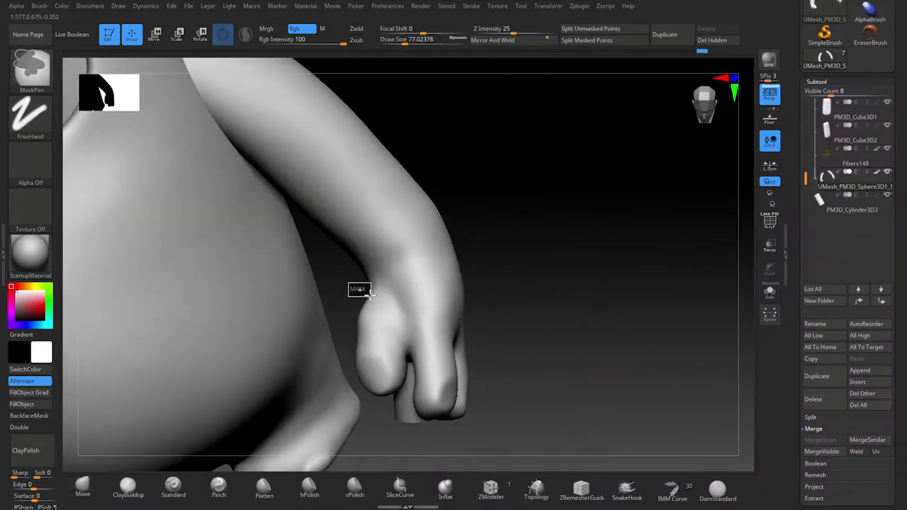
Lasso-mask around the finger, invert the mask and reposition the freed finger with the gizmo.
{"action": "key", "text": "b"}
{"action": "key", "text": "m"}
{"action": "key", "text": "l"}
{"action": "left_click_drag", "start_coordinate": [362, 298], "coordinate": [410, 365], "text": "ctrl"}
{"action": "left_click", "coordinate": [573, 354], "text": "ctrl"}
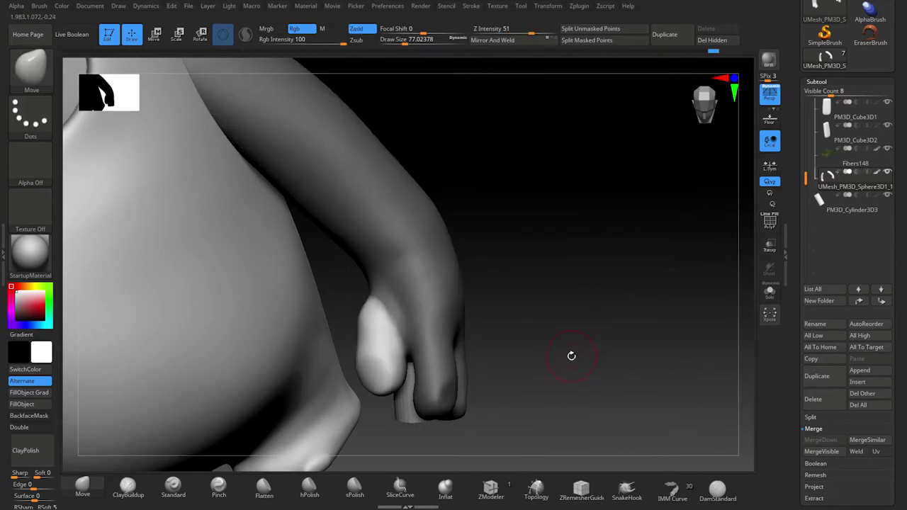
{"action": "key", "text": "w"}
{"action": "left_click_drag", "start_coordinate": [510, 340], "coordinate": [464, 319]}
{"action": "left_click_drag", "start_coordinate": [351, 333], "coordinate": [512, 246]}
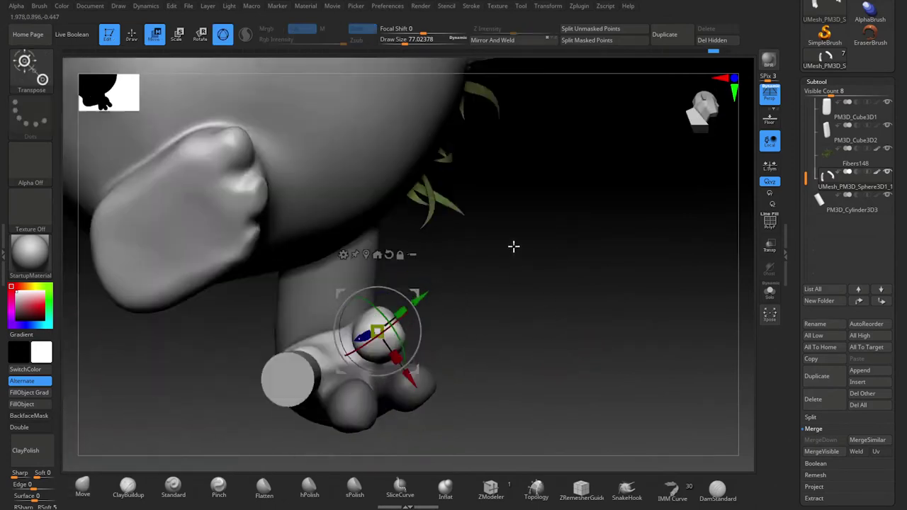
{"action": "key", "text": "q"}
{"action": "mouse_move", "coordinate": [531, 310]}
{"action": "left_mouse_down"}
{"action": "mouse_move", "coordinate": [380, 375]}
{"action": "mouse_move", "coordinate": [501, 314]}
{"action": "mouse_move", "coordinate": [529, 372]}
{"action": "left_mouse_up"}
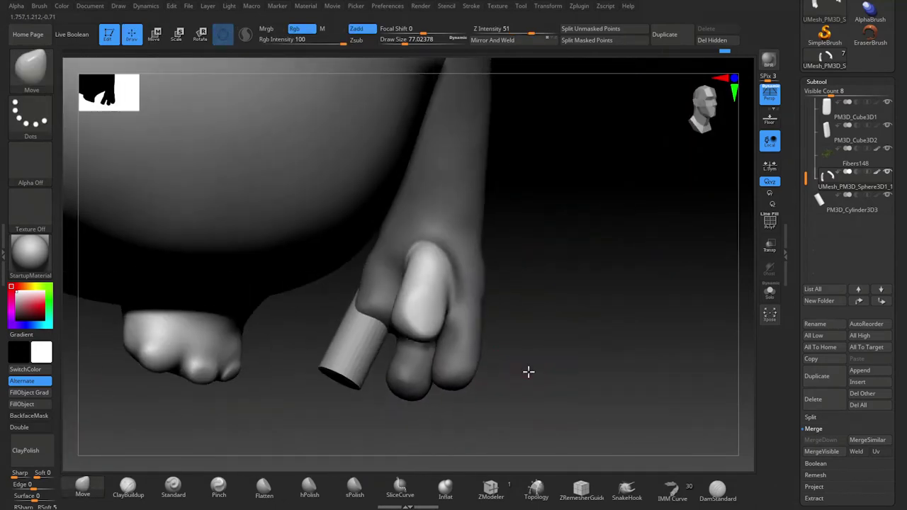
{"action": "mouse_move", "coordinate": [477, 265]}
{"action": "left_mouse_down"}
{"action": "mouse_move", "coordinate": [563, 361]}
{"action": "mouse_move", "coordinate": [424, 262]}
{"action": "mouse_move", "coordinate": [591, 296]}
{"action": "mouse_move", "coordinate": [593, 338]}
{"action": "mouse_move", "coordinate": [434, 255]}
{"action": "mouse_move", "coordinate": [534, 316]}
{"action": "mouse_move", "coordinate": [410, 276]}
{"action": "left_mouse_up"}
{"action": "key", "text": "q"}
Inspect the hand and cylinder from several angles and select the Standard brush.
{"action": "mouse_move", "coordinate": [532, 329]}
{"action": "left_mouse_down"}
{"action": "mouse_move", "coordinate": [480, 432]}
{"action": "mouse_move", "coordinate": [424, 221]}
{"action": "left_mouse_up"}
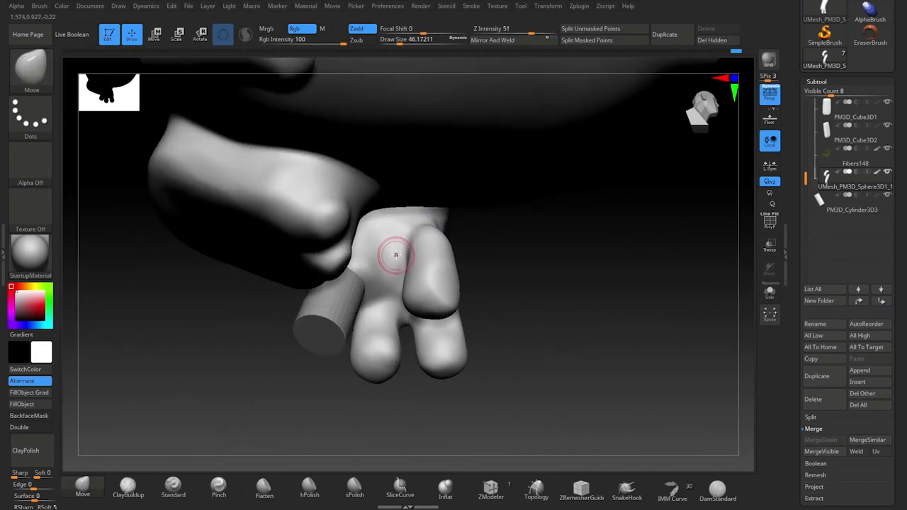
{"action": "mouse_move", "coordinate": [395, 256]}
{"action": "left_mouse_down"}
{"action": "mouse_move", "coordinate": [496, 273]}
{"action": "mouse_move", "coordinate": [569, 263]}
{"action": "mouse_move", "coordinate": [452, 245]}
{"action": "left_mouse_up"}
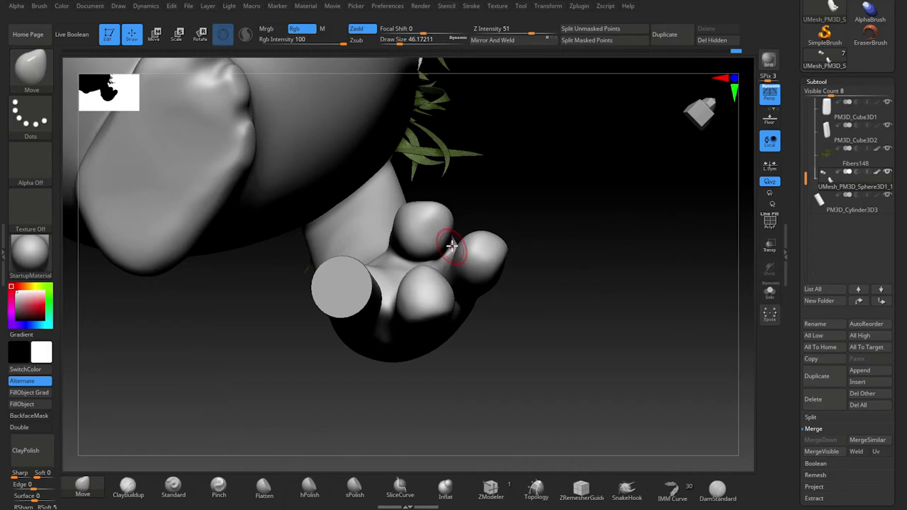
{"action": "mouse_move", "coordinate": [546, 384]}
{"action": "left_mouse_down"}
{"action": "mouse_move", "coordinate": [533, 456]}
{"action": "mouse_move", "coordinate": [373, 204]}
{"action": "mouse_move", "coordinate": [558, 399]}
{"action": "left_mouse_up"}
{"action": "key", "text": "f"}
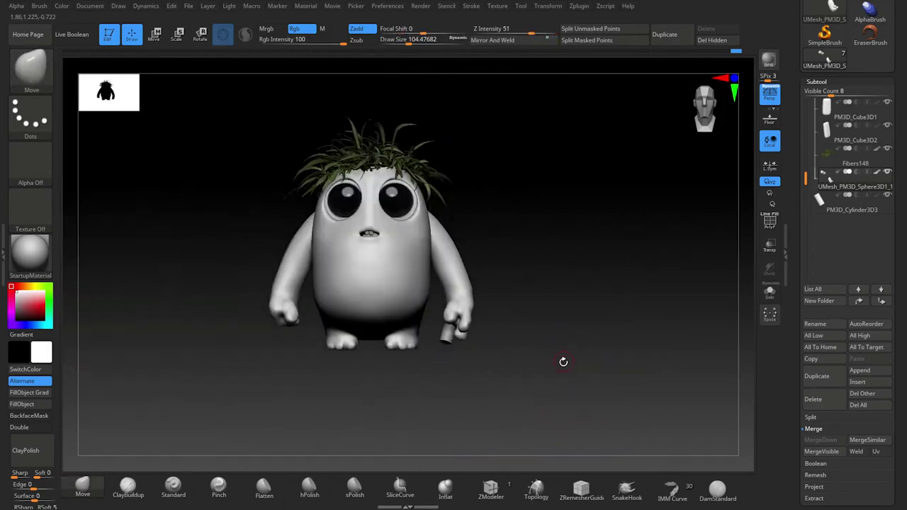
{"action": "mouse_move", "coordinate": [553, 357]}
{"action": "left_mouse_down", "text": "alt"}
{"action": "mouse_move", "coordinate": [433, 329]}
{"action": "mouse_move", "coordinate": [619, 328]}
{"action": "mouse_move", "coordinate": [651, 314]}
{"action": "left_mouse_up", "text": "alt"}
{"action": "mouse_move", "coordinate": [545, 378]}
{"action": "left_mouse_down", "text": "alt"}
{"action": "mouse_move", "coordinate": [561, 395]}
{"action": "mouse_move", "coordinate": [541, 367]}
{"action": "mouse_move", "coordinate": [614, 328]}
{"action": "mouse_move", "coordinate": [479, 338]}
{"action": "mouse_move", "coordinate": [567, 365]}
{"action": "mouse_move", "coordinate": [462, 374]}
{"action": "mouse_move", "coordinate": [459, 366]}
{"action": "left_mouse_up", "text": "alt"}
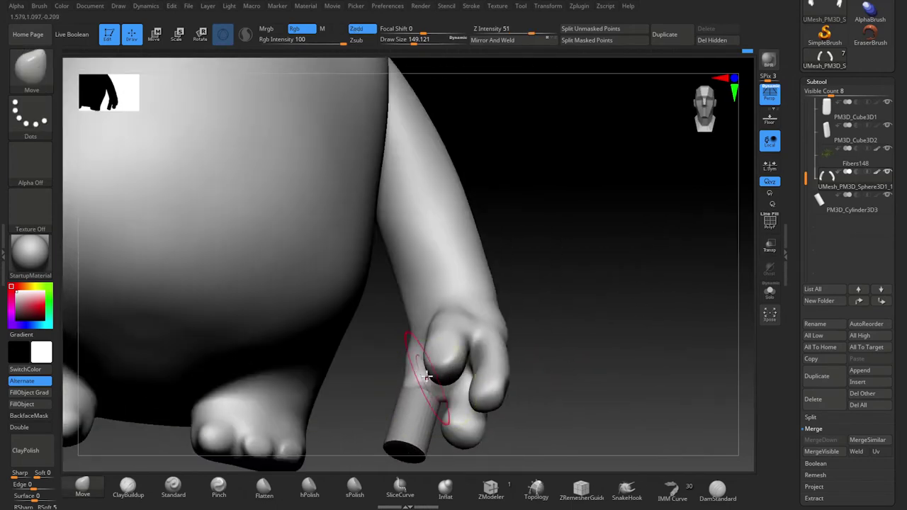
{"action": "right_click_drag", "start_coordinate": [427, 376], "coordinate": [592, 397]}
{"action": "right_click", "coordinate": [592, 397]}
{"action": "key", "text": "f"}
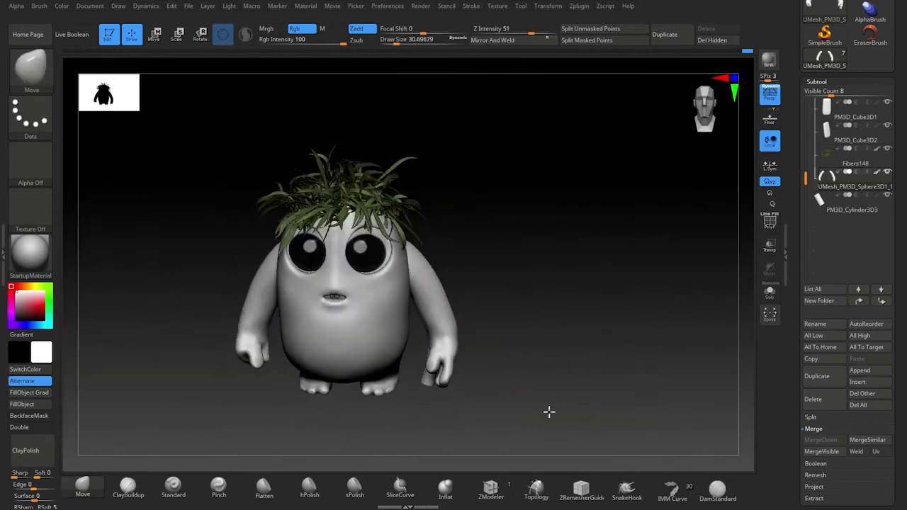
{"action": "left_click_drag", "start_coordinate": [549, 412], "coordinate": [549, 332], "text": "alt"}
{"action": "left_click", "coordinate": [173, 486]}
{"action": "right_click", "coordinate": [449, 327]}
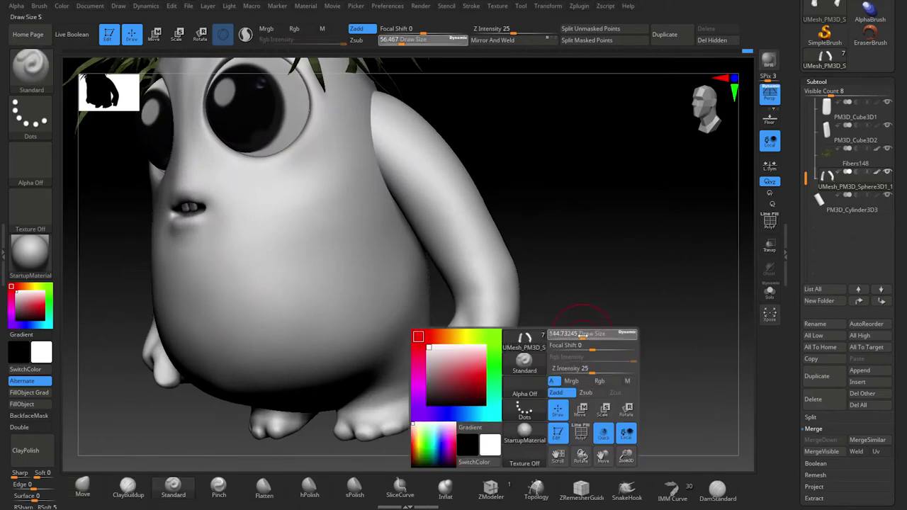
{"action": "mouse_move", "coordinate": [456, 327]}
{"action": "right_mouse_down"}
{"action": "mouse_move", "coordinate": [608, 350]}
{"action": "mouse_move", "coordinate": [443, 348]}
{"action": "mouse_move", "coordinate": [636, 353]}
{"action": "mouse_move", "coordinate": [551, 304]}
{"action": "mouse_move", "coordinate": [596, 395]}
{"action": "mouse_move", "coordinate": [462, 395]}
{"action": "mouse_move", "coordinate": [659, 390]}
{"action": "mouse_move", "coordinate": [620, 341]}
{"action": "mouse_move", "coordinate": [598, 331]}
{"action": "mouse_move", "coordinate": [529, 362]}
{"action": "mouse_move", "coordinate": [314, 223]}
{"action": "mouse_move", "coordinate": [344, 425]}
{"action": "right_mouse_up"}
Make the finger cylinder the active subtool and merge it into the body mesh.
{"action": "left_click", "coordinate": [380, 365], "text": "alt"}
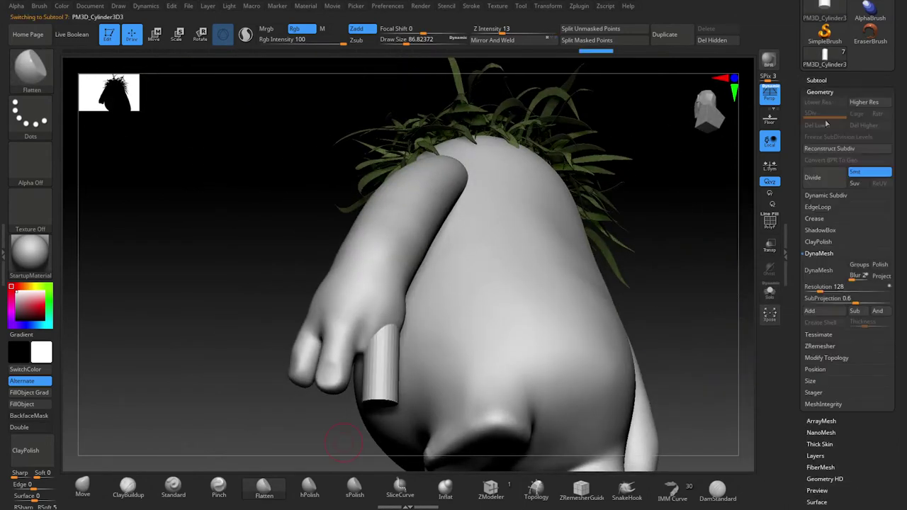
{"action": "mouse_move", "coordinate": [709, 335]}
{"action": "right_mouse_down"}
{"action": "mouse_move", "coordinate": [344, 366]}
{"action": "mouse_move", "coordinate": [348, 411]}
{"action": "mouse_move", "coordinate": [380, 423]}
{"action": "mouse_move", "coordinate": [383, 408]}
{"action": "right_mouse_up"}
{"action": "mouse_move", "coordinate": [326, 440]}
{"action": "right_mouse_down"}
{"action": "mouse_move", "coordinate": [406, 305]}
{"action": "mouse_move", "coordinate": [482, 233]}
{"action": "mouse_move", "coordinate": [434, 301]}
{"action": "right_mouse_up"}
{"action": "mouse_move", "coordinate": [523, 182]}
{"action": "right_mouse_down"}
{"action": "mouse_move", "coordinate": [415, 300]}
{"action": "mouse_move", "coordinate": [475, 247]}
{"action": "mouse_move", "coordinate": [464, 410]}
{"action": "right_mouse_up"}
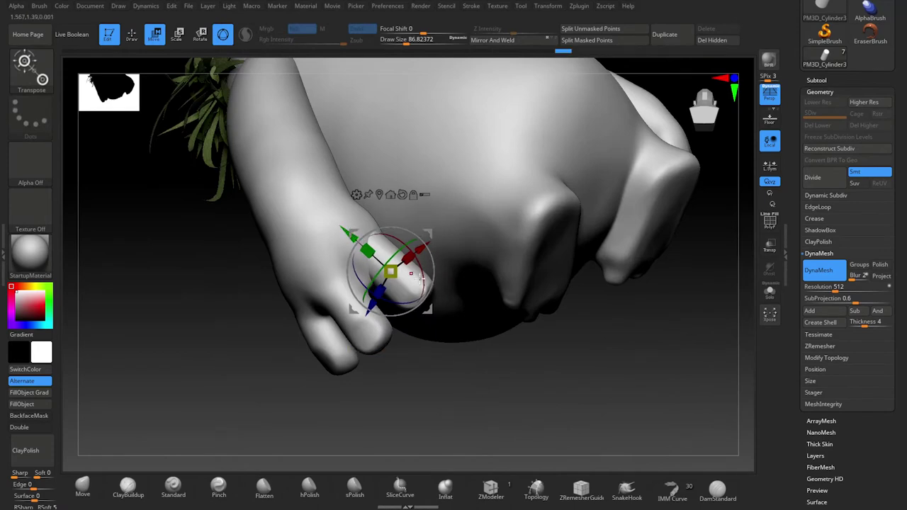
{"action": "mouse_move", "coordinate": [411, 272]}
{"action": "right_mouse_down"}
{"action": "mouse_move", "coordinate": [425, 294]}
{"action": "mouse_move", "coordinate": [496, 234]}
{"action": "right_mouse_up"}
{"action": "left_click", "coordinate": [820, 81]}
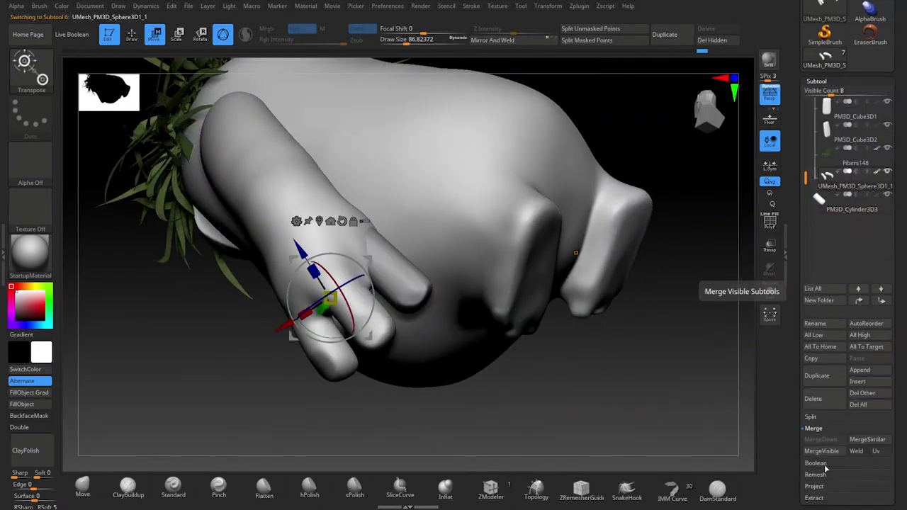
{"action": "left_click", "coordinate": [820, 439]}
Switch through the Flatten and Move brushes and scale the finger with the gizmo.
{"action": "mouse_move", "coordinate": [709, 425]}
{"action": "right_mouse_down"}
{"action": "mouse_move", "coordinate": [638, 404]}
{"action": "mouse_move", "coordinate": [563, 415]}
{"action": "mouse_move", "coordinate": [336, 300]}
{"action": "mouse_move", "coordinate": [421, 407]}
{"action": "mouse_move", "coordinate": [413, 263]}
{"action": "mouse_move", "coordinate": [603, 349]}
{"action": "mouse_move", "coordinate": [322, 394]}
{"action": "mouse_move", "coordinate": [410, 303]}
{"action": "mouse_move", "coordinate": [324, 342]}
{"action": "mouse_move", "coordinate": [400, 473]}
{"action": "mouse_move", "coordinate": [434, 337]}
{"action": "mouse_move", "coordinate": [447, 378]}
{"action": "mouse_move", "coordinate": [536, 221]}
{"action": "mouse_move", "coordinate": [609, 348]}
{"action": "mouse_move", "coordinate": [565, 357]}
{"action": "mouse_move", "coordinate": [640, 350]}
{"action": "mouse_move", "coordinate": [628, 290]}
{"action": "mouse_move", "coordinate": [565, 163]}
{"action": "mouse_move", "coordinate": [681, 328]}
{"action": "mouse_move", "coordinate": [545, 153]}
{"action": "mouse_move", "coordinate": [610, 152]}
{"action": "mouse_move", "coordinate": [611, 381]}
{"action": "mouse_move", "coordinate": [463, 214]}
{"action": "mouse_move", "coordinate": [577, 341]}
{"action": "mouse_move", "coordinate": [537, 373]}
{"action": "mouse_move", "coordinate": [477, 366]}
{"action": "right_mouse_up"}
{"action": "key", "text": "b"}
{"action": "key", "text": "f"}
{"action": "key", "text": "l"}
{"action": "key", "text": "b"}
{"action": "key", "text": "m"}
{"action": "key", "text": "v"}
{"action": "key", "text": "e"}
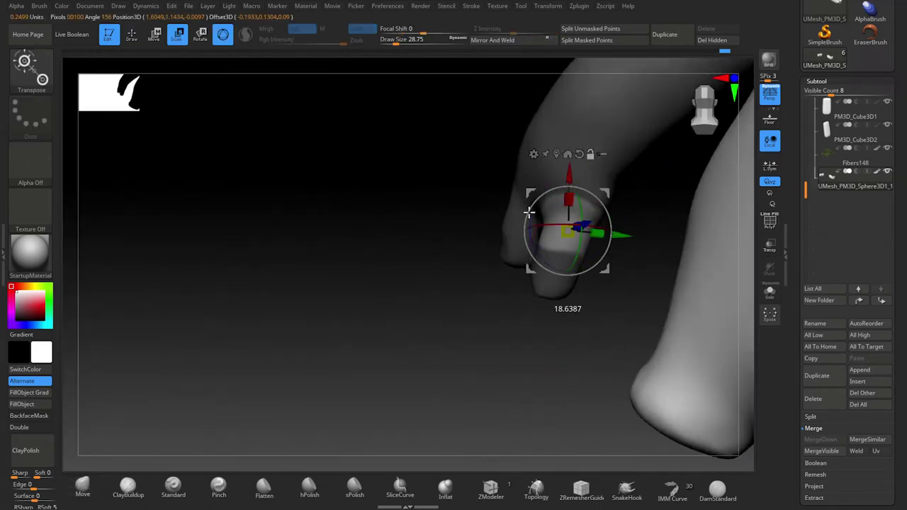
{"action": "right_click_drag", "start_coordinate": [529, 212], "coordinate": [549, 342]}
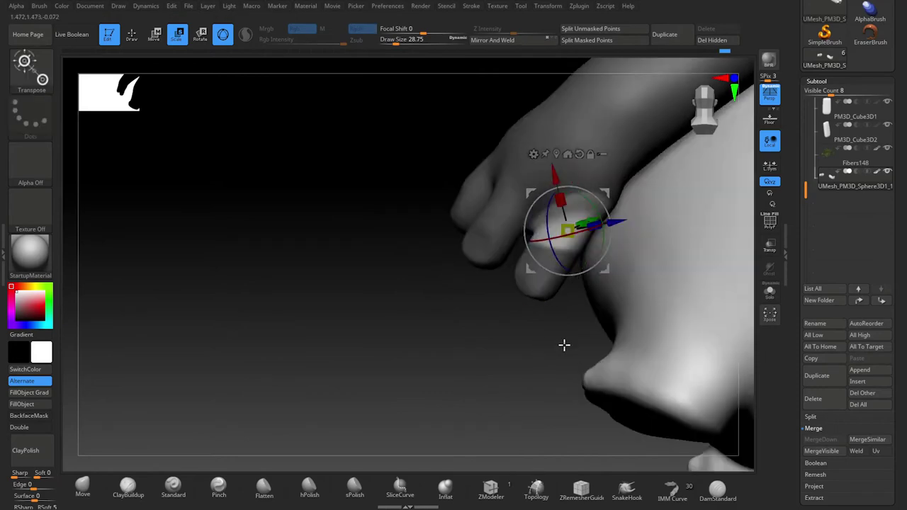
{"action": "key", "text": "q"}
Resize the Move brush and smooth the skin between and along the fingers.
{"action": "key", "text": "b"}
{"action": "key", "text": "m"}
{"action": "key", "text": "v"}
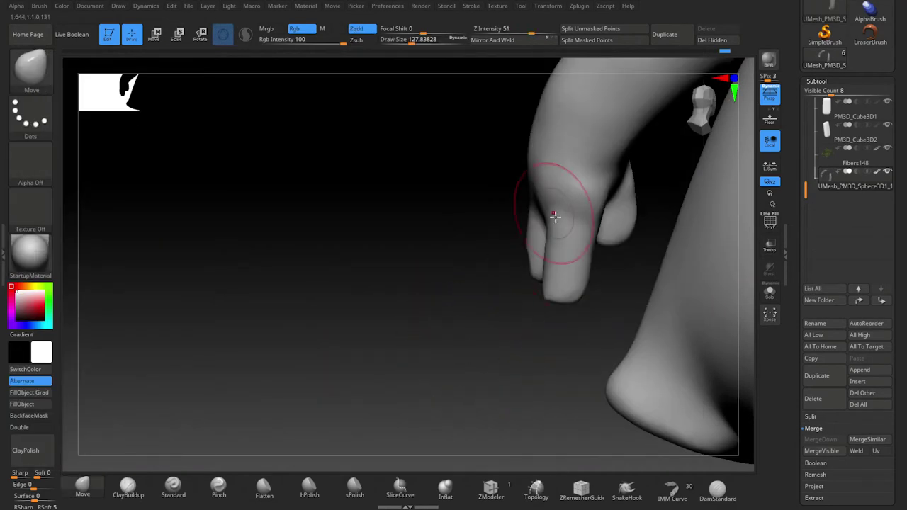
{"action": "mouse_move", "coordinate": [544, 291]}
{"action": "right_mouse_down"}
{"action": "mouse_move", "coordinate": [544, 242]}
{"action": "mouse_move", "coordinate": [512, 387]}
{"action": "mouse_move", "coordinate": [449, 223]}
{"action": "mouse_move", "coordinate": [508, 217]}
{"action": "mouse_move", "coordinate": [524, 368]}
{"action": "mouse_move", "coordinate": [546, 314]}
{"action": "right_mouse_up"}
{"action": "key", "text": "space"}
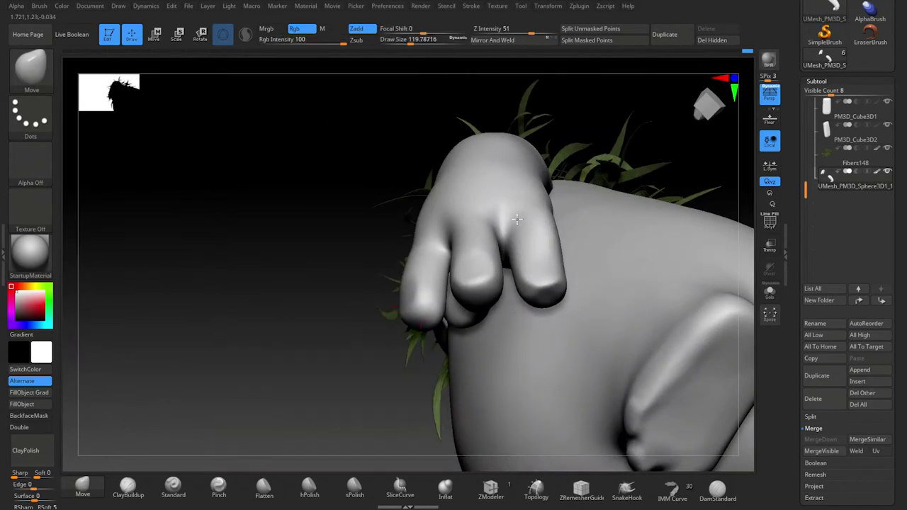
{"action": "mouse_move", "coordinate": [516, 220]}
{"action": "right_mouse_down"}
{"action": "mouse_move", "coordinate": [540, 229]}
{"action": "mouse_move", "coordinate": [560, 263]}
{"action": "mouse_move", "coordinate": [563, 302]}
{"action": "mouse_move", "coordinate": [546, 243]}
{"action": "mouse_move", "coordinate": [633, 220]}
{"action": "right_mouse_up"}
{"action": "key", "text": "space"}
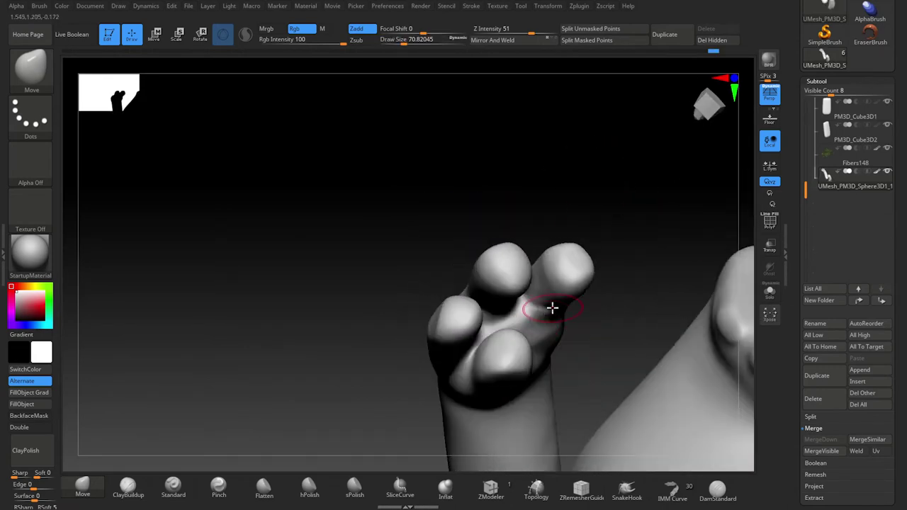
{"action": "right_click_drag", "start_coordinate": [552, 307], "coordinate": [564, 342], "text": "shift"}
{"action": "right_click_drag", "start_coordinate": [635, 295], "coordinate": [547, 333]}
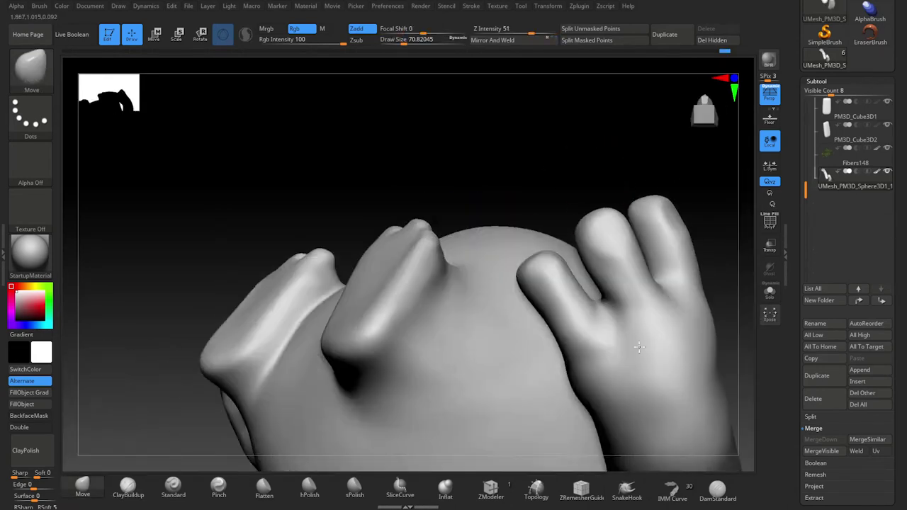
Switch to the Flatten brush, frame the character and expand the Deformation options.
{"action": "key", "text": "space"}
{"action": "right_click_drag", "start_coordinate": [588, 293], "coordinate": [735, 207]}
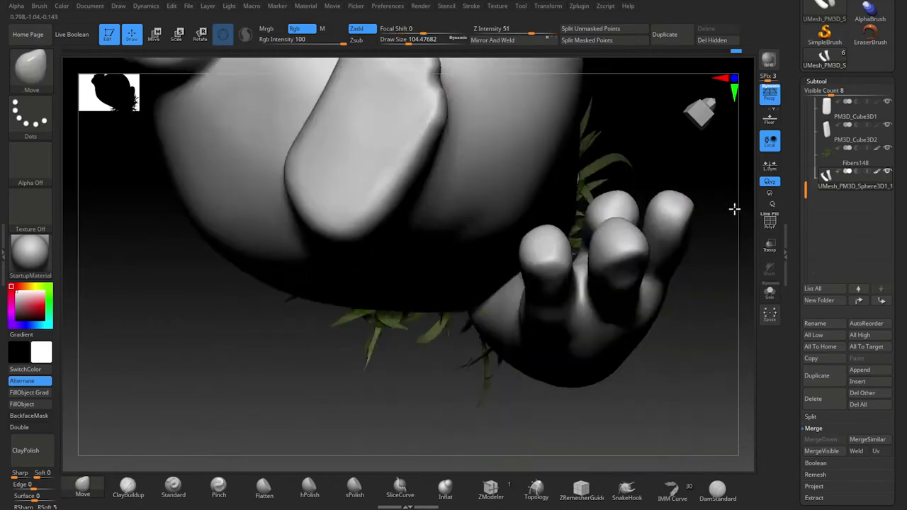
{"action": "key", "text": "space"}
{"action": "right_click_drag", "start_coordinate": [567, 397], "coordinate": [551, 267]}
{"action": "mouse_move", "coordinate": [538, 355]}
{"action": "right_mouse_down"}
{"action": "mouse_move", "coordinate": [683, 436]}
{"action": "mouse_move", "coordinate": [498, 160]}
{"action": "mouse_move", "coordinate": [560, 380]}
{"action": "mouse_move", "coordinate": [650, 364]}
{"action": "right_mouse_up"}
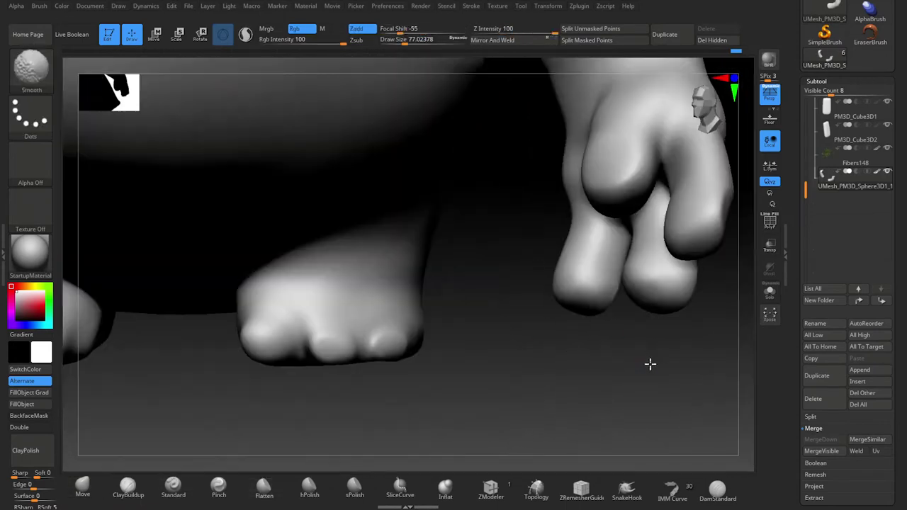
{"action": "key", "text": "f"}
{"action": "left_click", "coordinate": [816, 81]}
{"action": "left_click", "coordinate": [822, 218]}
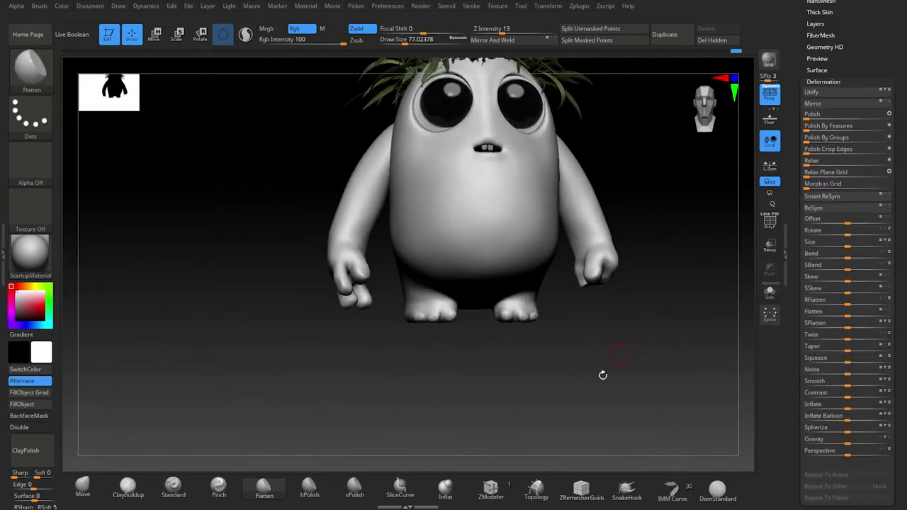
Inflate the arm and right hand using the ClayBuildup brush.
{"action": "mouse_move", "coordinate": [623, 376]}
{"action": "right_mouse_down"}
{"action": "mouse_move", "coordinate": [618, 389]}
{"action": "mouse_move", "coordinate": [654, 425]}
{"action": "right_mouse_up"}
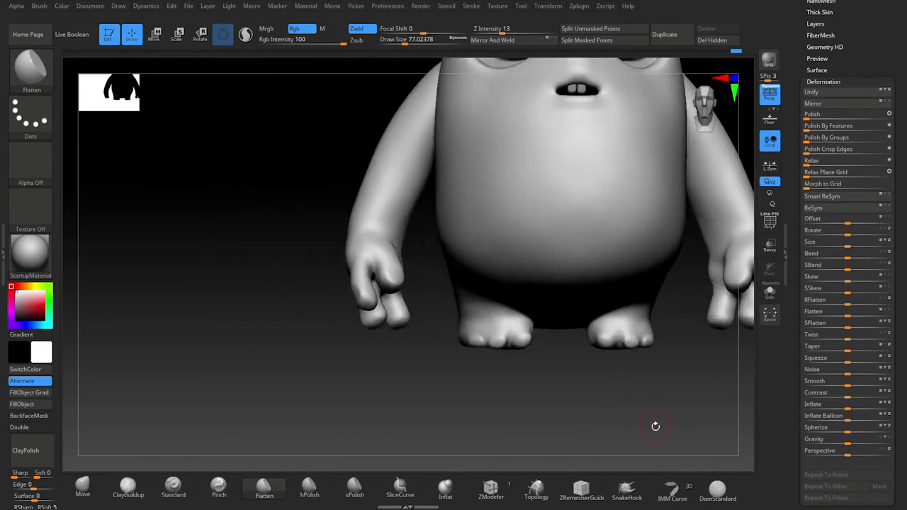
{"action": "left_click", "coordinate": [127, 488]}
{"action": "mouse_move", "coordinate": [397, 333]}
{"action": "right_mouse_down"}
{"action": "mouse_move", "coordinate": [416, 300]}
{"action": "mouse_move", "coordinate": [450, 354]}
{"action": "mouse_move", "coordinate": [436, 345]}
{"action": "mouse_move", "coordinate": [350, 390]}
{"action": "mouse_move", "coordinate": [418, 307]}
{"action": "right_mouse_up"}
{"action": "right_click_drag", "start_coordinate": [564, 277], "coordinate": [663, 368], "text": "shift"}
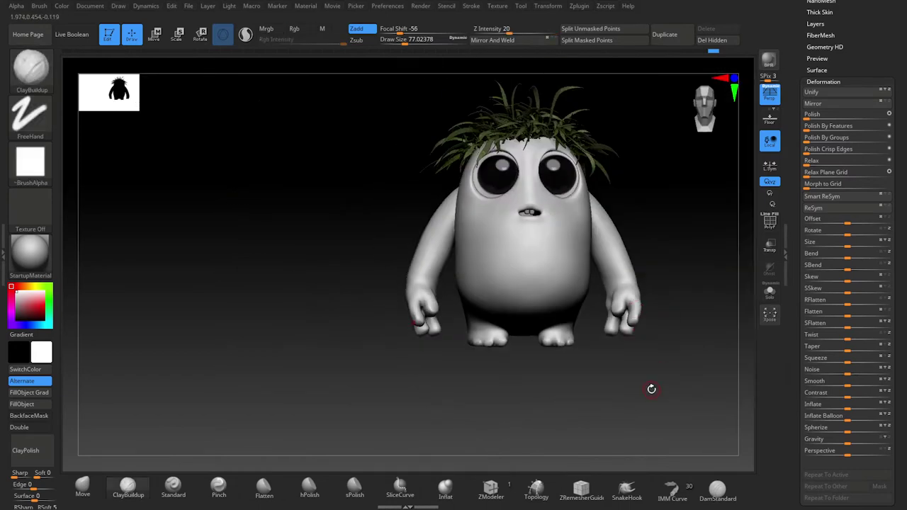
{"action": "right_click_drag", "start_coordinate": [558, 380], "coordinate": [506, 401]}
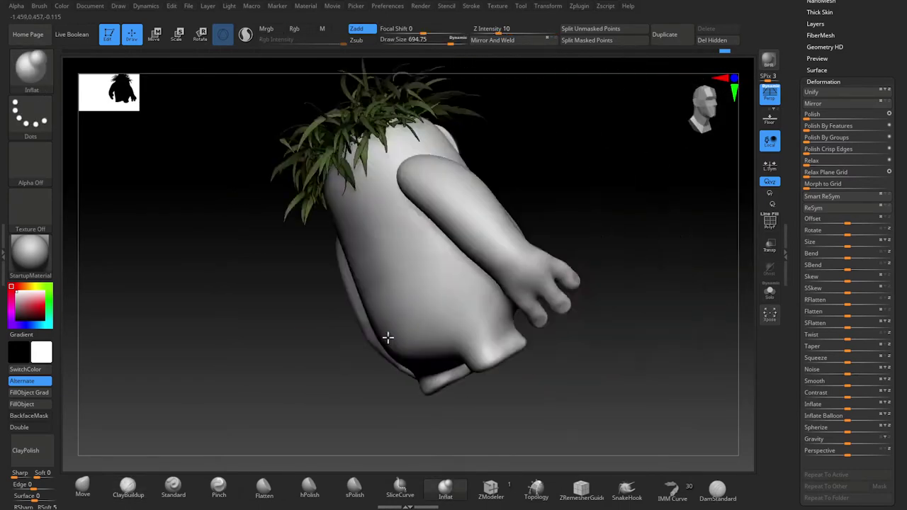
{"action": "left_click_drag", "start_coordinate": [388, 338], "coordinate": [392, 174]}
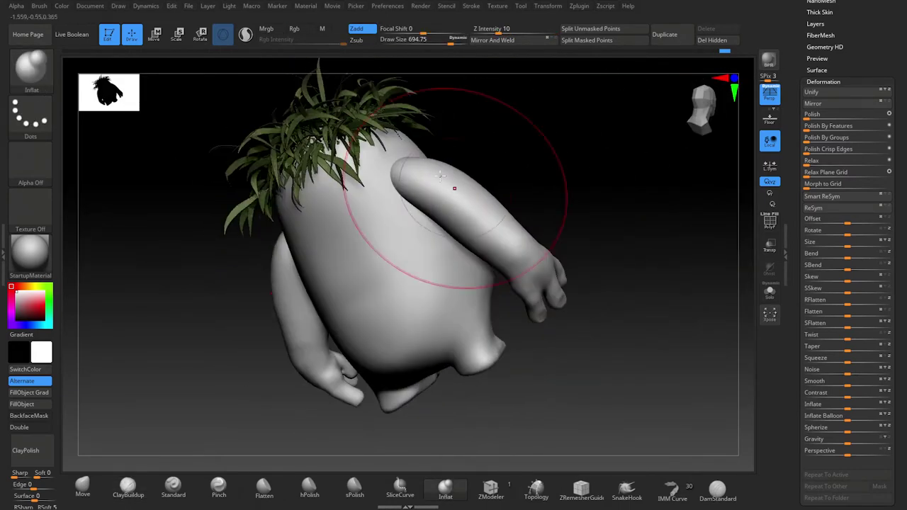
{"action": "mouse_move", "coordinate": [359, 305]}
{"action": "left_mouse_down"}
{"action": "mouse_move", "coordinate": [571, 379]}
{"action": "mouse_move", "coordinate": [558, 393]}
{"action": "left_mouse_up"}
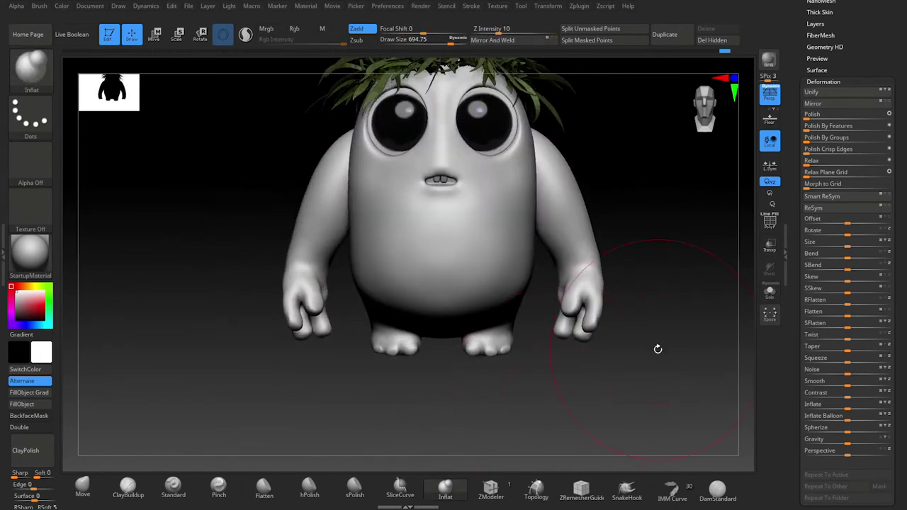
{"action": "mouse_move", "coordinate": [613, 262]}
{"action": "left_mouse_down"}
{"action": "mouse_move", "coordinate": [590, 287]}
{"action": "mouse_move", "coordinate": [521, 298]}
{"action": "left_mouse_up"}
Tilt the right hand with the Transpose gizmo, checking it from side and front.
{"action": "key", "text": "w"}
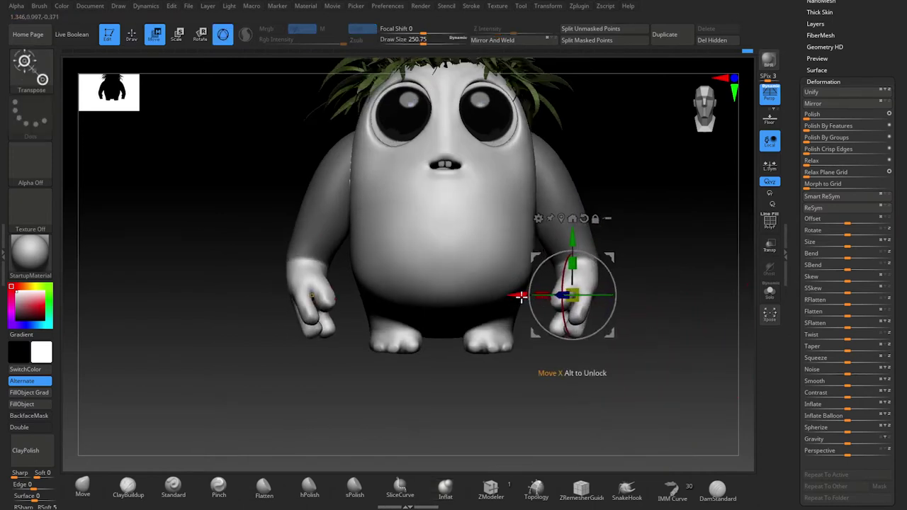
{"action": "key", "text": "q"}
{"action": "right_click", "coordinate": [546, 407]}
{"action": "left_click_drag", "start_coordinate": [490, 397], "coordinate": [437, 364]}
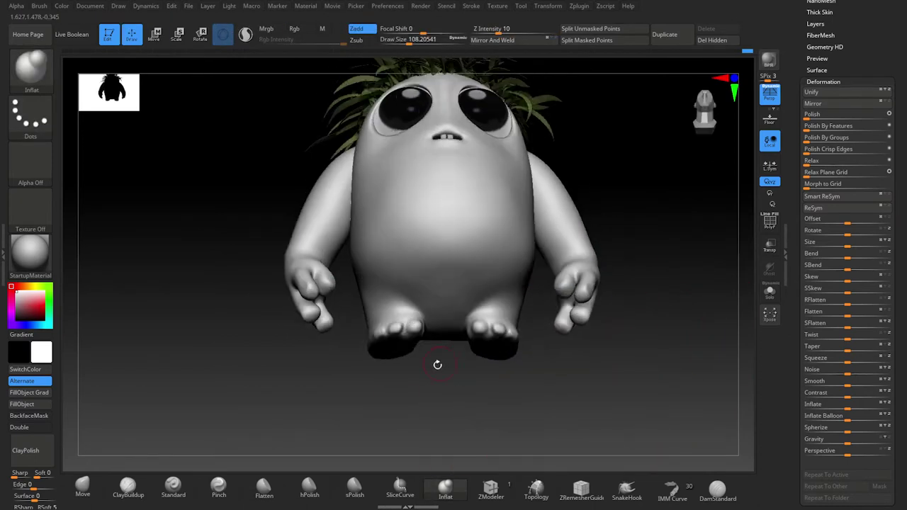
{"action": "mouse_move", "coordinate": [333, 397]}
{"action": "left_mouse_down"}
{"action": "mouse_move", "coordinate": [375, 409]}
{"action": "mouse_move", "coordinate": [530, 401]}
{"action": "left_mouse_up"}
{"action": "mouse_move", "coordinate": [532, 314]}
{"action": "left_mouse_down"}
{"action": "mouse_move", "coordinate": [584, 370]}
{"action": "mouse_move", "coordinate": [555, 381]}
{"action": "left_mouse_up"}
{"action": "key", "text": "w"}
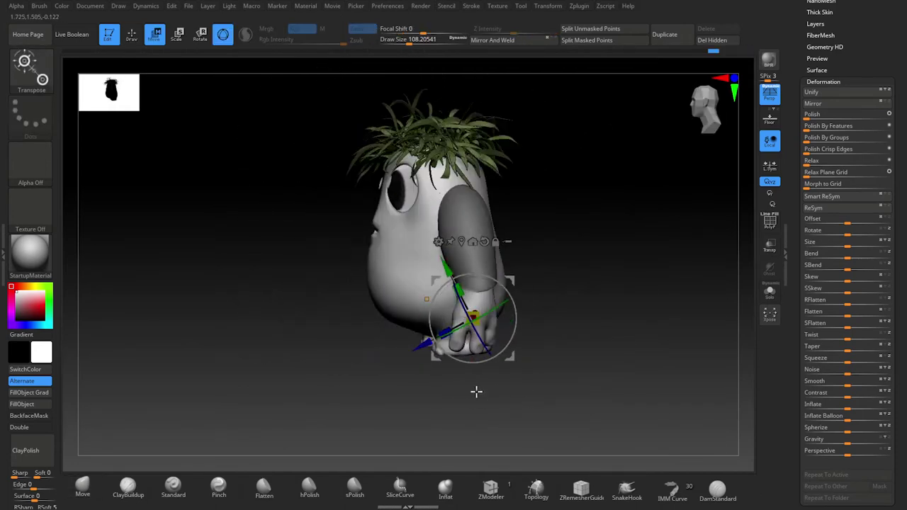
{"action": "mouse_move", "coordinate": [422, 333]}
{"action": "left_mouse_down", "text": "shift"}
{"action": "mouse_move", "coordinate": [599, 371]}
{"action": "mouse_move", "coordinate": [541, 366]}
{"action": "mouse_move", "coordinate": [522, 416]}
{"action": "mouse_move", "coordinate": [489, 283]}
{"action": "mouse_move", "coordinate": [496, 290]}
{"action": "mouse_move", "coordinate": [461, 279]}
{"action": "mouse_move", "coordinate": [472, 270]}
{"action": "mouse_move", "coordinate": [600, 336]}
{"action": "mouse_move", "coordinate": [453, 437]}
{"action": "mouse_move", "coordinate": [425, 418]}
{"action": "left_mouse_up", "text": "shift"}
{"action": "key", "text": "q"}
Build up and smooth the wrist area with ClayBuildup.
{"action": "key", "text": "b"}
{"action": "key", "text": "c"}
{"action": "key", "text": "b"}
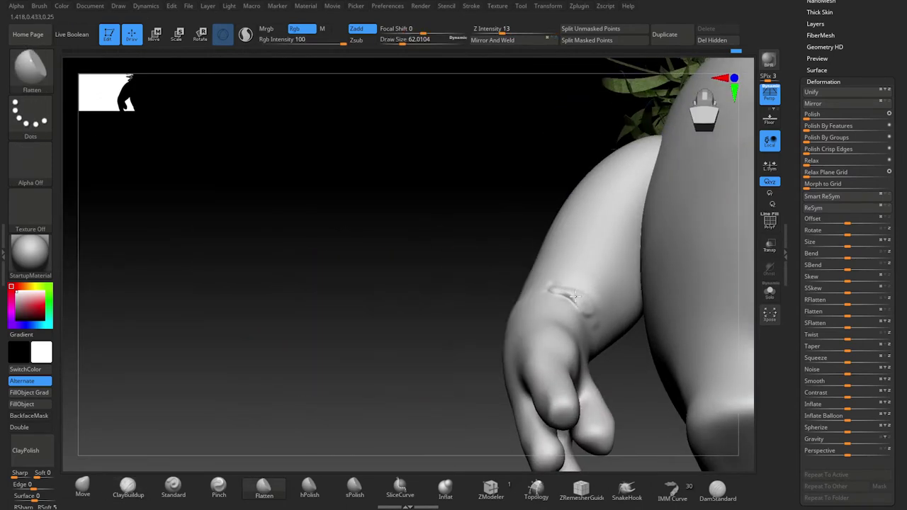
{"action": "left_click_drag", "start_coordinate": [483, 464], "coordinate": [557, 290]}
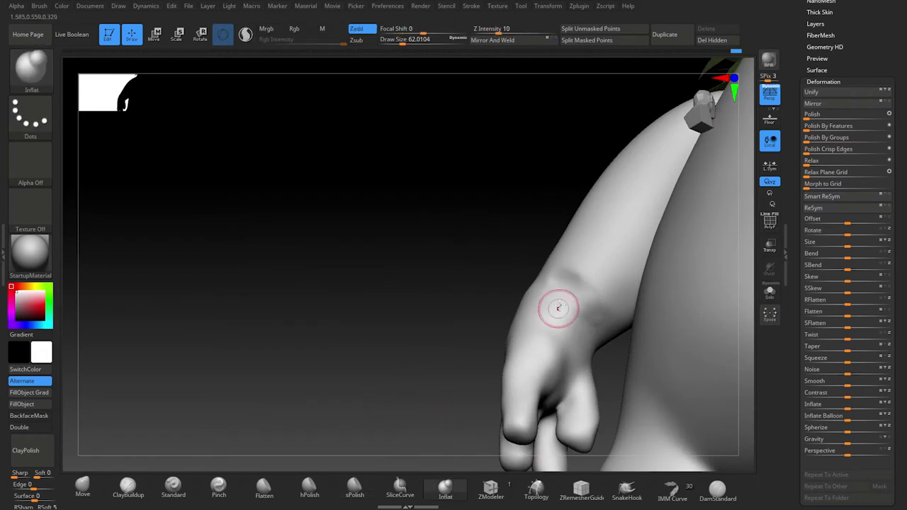
{"action": "mouse_move", "coordinate": [588, 303]}
{"action": "left_mouse_down"}
{"action": "mouse_move", "coordinate": [549, 280]}
{"action": "mouse_move", "coordinate": [649, 332]}
{"action": "mouse_move", "coordinate": [599, 308]}
{"action": "left_mouse_up"}
{"action": "left_click_drag", "start_coordinate": [575, 338], "coordinate": [689, 357], "text": "shift"}
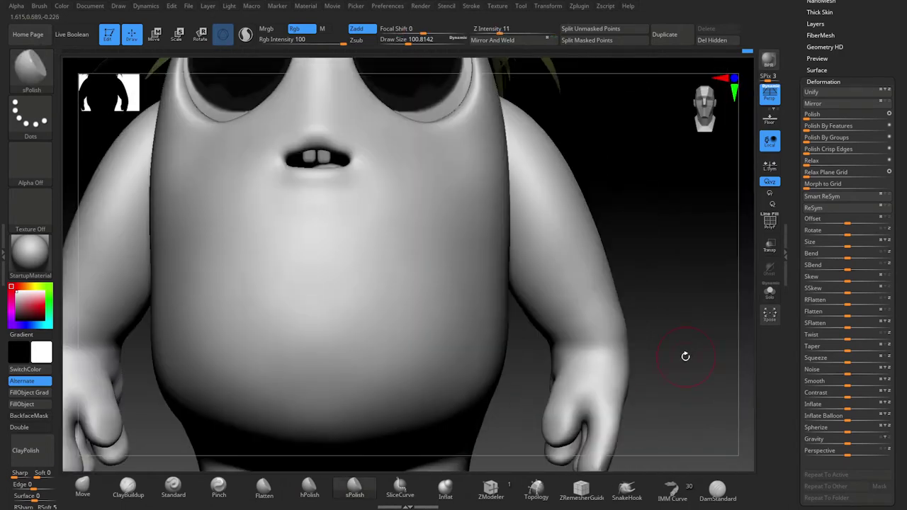
{"action": "key", "text": "f"}
{"action": "mouse_move", "coordinate": [573, 385]}
{"action": "left_mouse_down"}
{"action": "mouse_move", "coordinate": [673, 402]}
{"action": "mouse_move", "coordinate": [650, 418]}
{"action": "mouse_move", "coordinate": [648, 375]}
{"action": "mouse_move", "coordinate": [485, 390]}
{"action": "left_mouse_up"}
{"action": "mouse_move", "coordinate": [527, 410]}
{"action": "left_mouse_down"}
{"action": "mouse_move", "coordinate": [518, 311]}
{"action": "mouse_move", "coordinate": [462, 359]}
{"action": "left_mouse_up"}
Choose the MaskPen brush and bring up the move gizmo on one finger.
{"action": "left_click", "coordinate": [31, 67], "text": "ctrl"}
{"action": "left_click", "coordinate": [271, 127]}
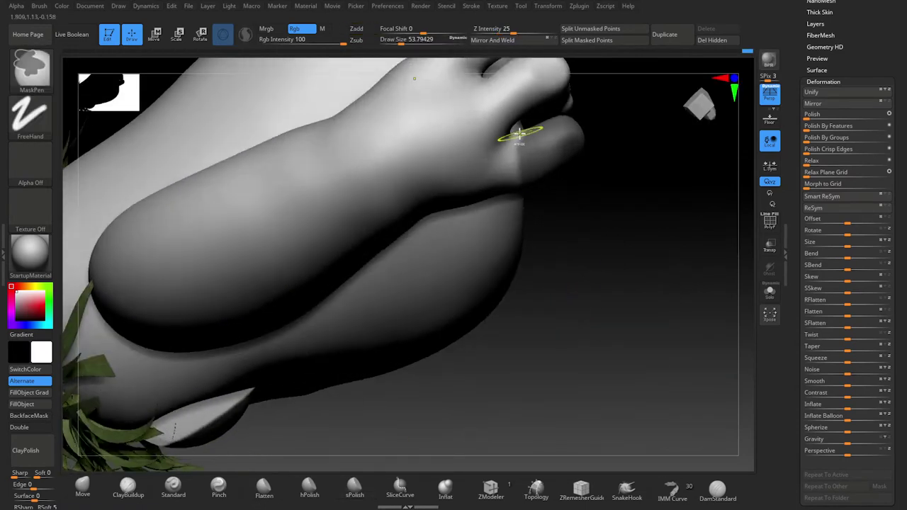
{"action": "left_click_drag", "start_coordinate": [520, 159], "coordinate": [520, 124]}
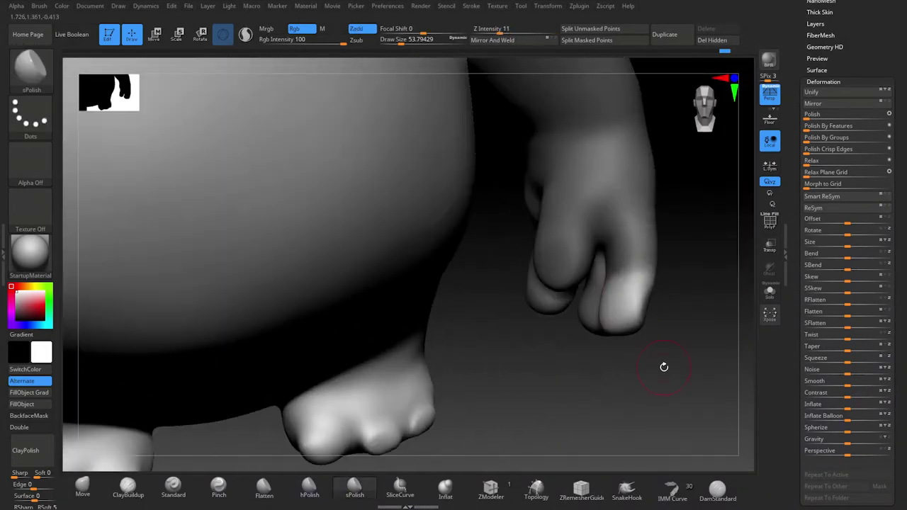
{"action": "key", "text": "w"}
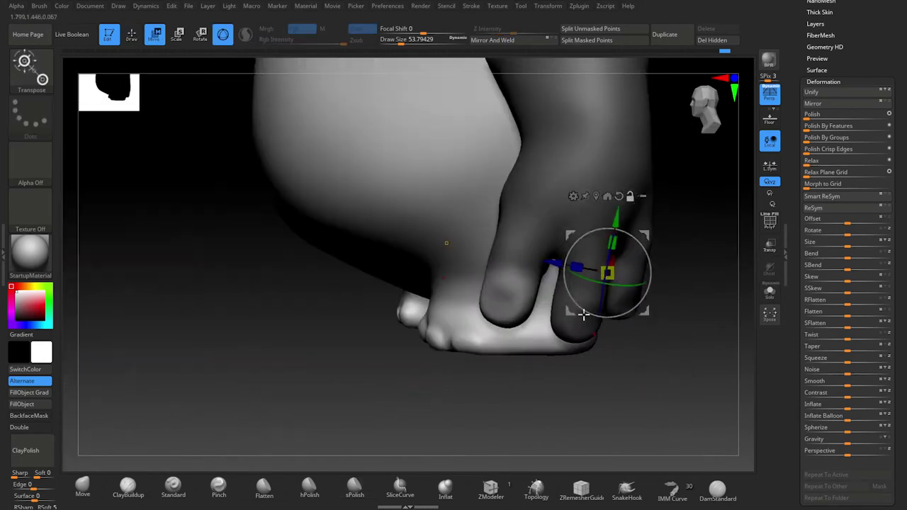
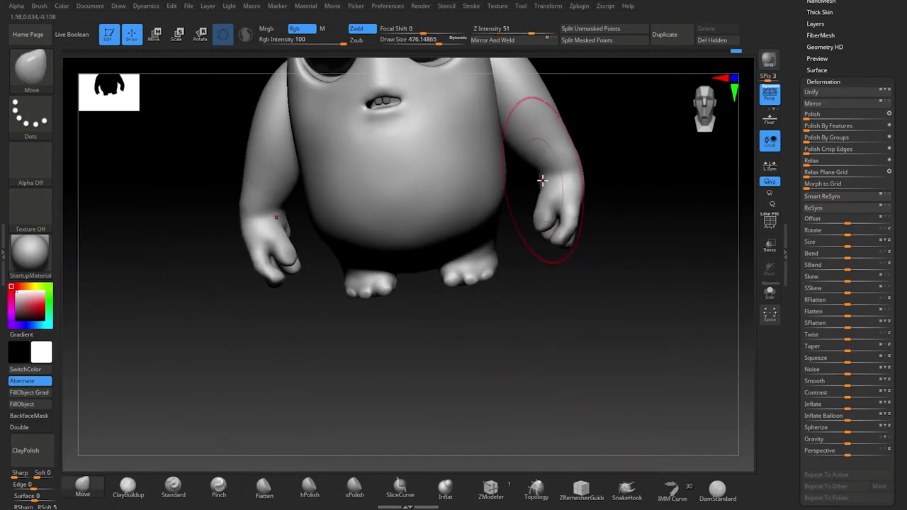
Mask the hand's fingers with MaskPen at about size 35 and invert the mask.
{"action": "left_click_drag", "start_coordinate": [586, 185], "coordinate": [572, 224]}
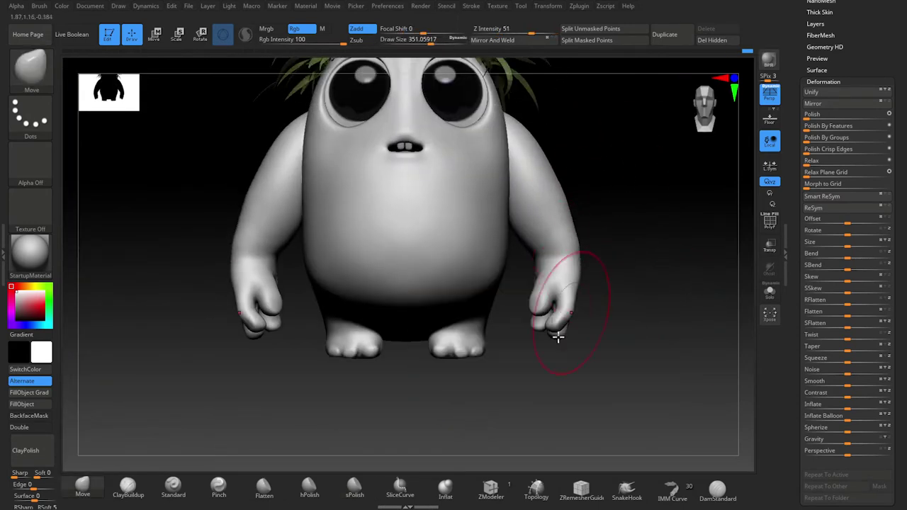
{"action": "mouse_move", "coordinate": [581, 297]}
{"action": "left_mouse_down", "text": "alt"}
{"action": "mouse_move", "coordinate": [670, 359]}
{"action": "mouse_move", "coordinate": [687, 332]}
{"action": "mouse_move", "coordinate": [680, 304]}
{"action": "left_mouse_up", "text": "alt"}
{"action": "key", "text": "space"}
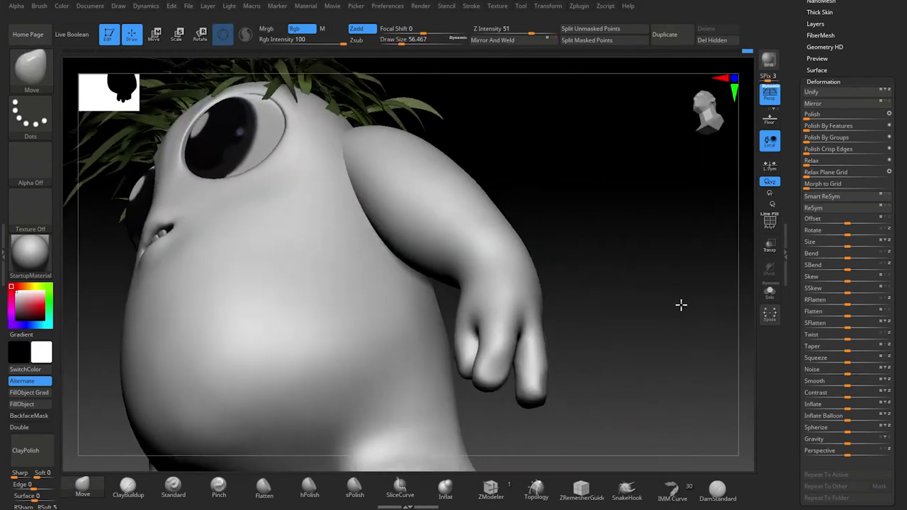
{"action": "key", "text": "ctrl+b"}
{"action": "left_click", "coordinate": [225, 124]}
{"action": "mouse_move", "coordinate": [543, 376]}
{"action": "left_mouse_down"}
{"action": "mouse_move", "coordinate": [470, 472]}
{"action": "mouse_move", "coordinate": [454, 465]}
{"action": "left_mouse_up"}
{"action": "key", "text": "ctrl+b"}
{"action": "left_click", "coordinate": [270, 123]}
{"action": "key", "text": "space"}
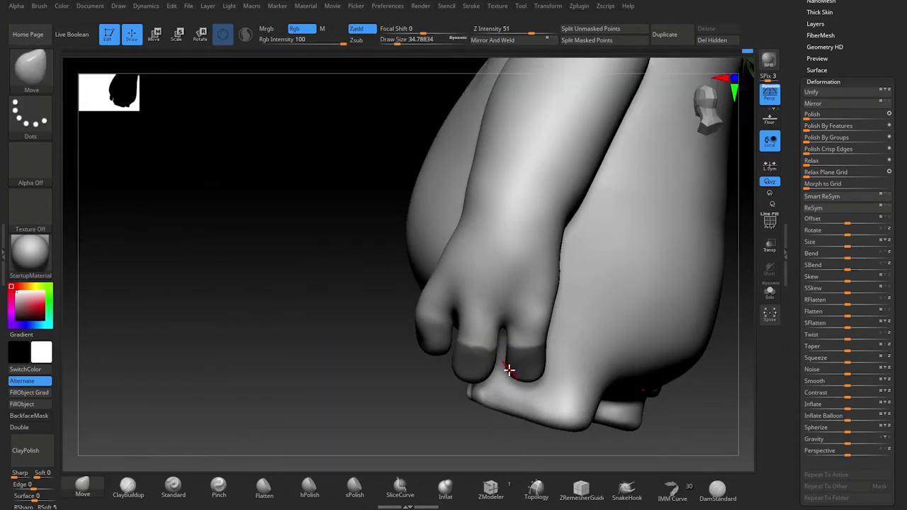
{"action": "mouse_move", "coordinate": [475, 343]}
{"action": "left_mouse_down"}
{"action": "mouse_move", "coordinate": [515, 342]}
{"action": "mouse_move", "coordinate": [449, 366]}
{"action": "mouse_move", "coordinate": [523, 405]}
{"action": "mouse_move", "coordinate": [594, 236]}
{"action": "mouse_move", "coordinate": [490, 314]}
{"action": "mouse_move", "coordinate": [488, 423]}
{"action": "mouse_move", "coordinate": [612, 407]}
{"action": "mouse_move", "coordinate": [413, 323]}
{"action": "mouse_move", "coordinate": [573, 384]}
{"action": "left_mouse_up"}
{"action": "left_click", "coordinate": [595, 237], "text": "ctrl"}
Pull the unmasked fingertip upward with the Transpose Move gizmo.
{"action": "key", "text": "w"}
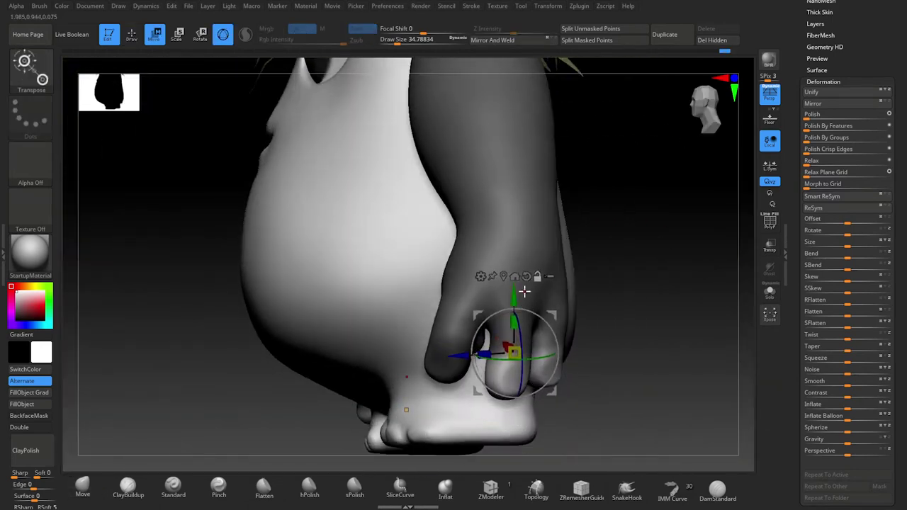
{"action": "left_click_drag", "start_coordinate": [525, 362], "coordinate": [464, 347]}
{"action": "mouse_move", "coordinate": [553, 345]}
{"action": "left_mouse_down"}
{"action": "mouse_move", "coordinate": [567, 334]}
{"action": "mouse_move", "coordinate": [678, 376]}
{"action": "mouse_move", "coordinate": [556, 393]}
{"action": "mouse_move", "coordinate": [567, 369]}
{"action": "mouse_move", "coordinate": [543, 381]}
{"action": "mouse_move", "coordinate": [501, 376]}
{"action": "mouse_move", "coordinate": [624, 318]}
{"action": "mouse_move", "coordinate": [574, 391]}
{"action": "mouse_move", "coordinate": [585, 338]}
{"action": "mouse_move", "coordinate": [640, 318]}
{"action": "left_mouse_up"}
{"action": "key", "text": "q"}
{"action": "key", "text": "f"}
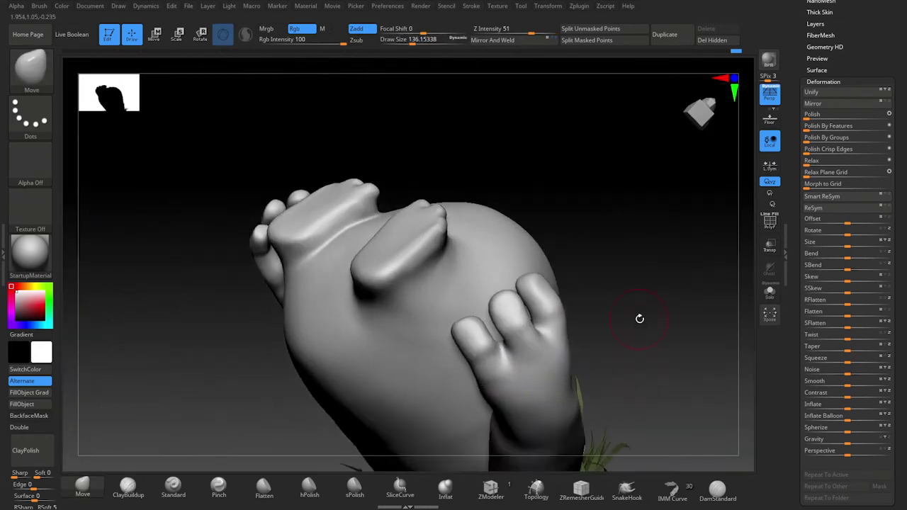
Refine the hands and belly with the Move brush at about size 112–120.
{"action": "key", "text": "space"}
{"action": "mouse_move", "coordinate": [514, 304]}
{"action": "left_mouse_down"}
{"action": "mouse_move", "coordinate": [547, 319]}
{"action": "mouse_move", "coordinate": [492, 341]}
{"action": "mouse_move", "coordinate": [579, 314]}
{"action": "mouse_move", "coordinate": [603, 327]}
{"action": "mouse_move", "coordinate": [270, 320]}
{"action": "mouse_move", "coordinate": [551, 341]}
{"action": "mouse_move", "coordinate": [486, 340]}
{"action": "left_mouse_up"}
{"action": "key", "text": "space"}
{"action": "mouse_move", "coordinate": [602, 339]}
{"action": "left_mouse_down"}
{"action": "mouse_move", "coordinate": [537, 263]}
{"action": "mouse_move", "coordinate": [525, 330]}
{"action": "mouse_move", "coordinate": [551, 379]}
{"action": "mouse_move", "coordinate": [479, 384]}
{"action": "mouse_move", "coordinate": [458, 421]}
{"action": "mouse_move", "coordinate": [470, 443]}
{"action": "left_mouse_up"}
{"action": "key", "text": "f"}
{"action": "mouse_move", "coordinate": [591, 359]}
{"action": "left_mouse_down", "text": "alt"}
{"action": "mouse_move", "coordinate": [714, 348]}
{"action": "mouse_move", "coordinate": [364, 338]}
{"action": "left_mouse_up", "text": "alt"}
{"action": "key", "text": "space"}
{"action": "scroll", "coordinate": [362, 332], "scroll_direction": "up", "scroll_amount": 5}
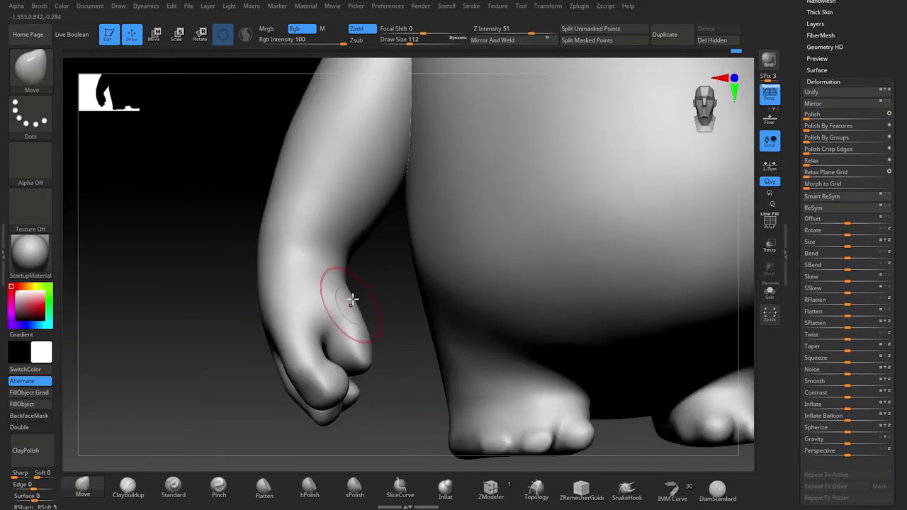
{"action": "scroll", "coordinate": [344, 328], "scroll_direction": "up", "scroll_amount": 3}
{"action": "scroll", "coordinate": [353, 374], "scroll_direction": "down", "scroll_amount": 5}
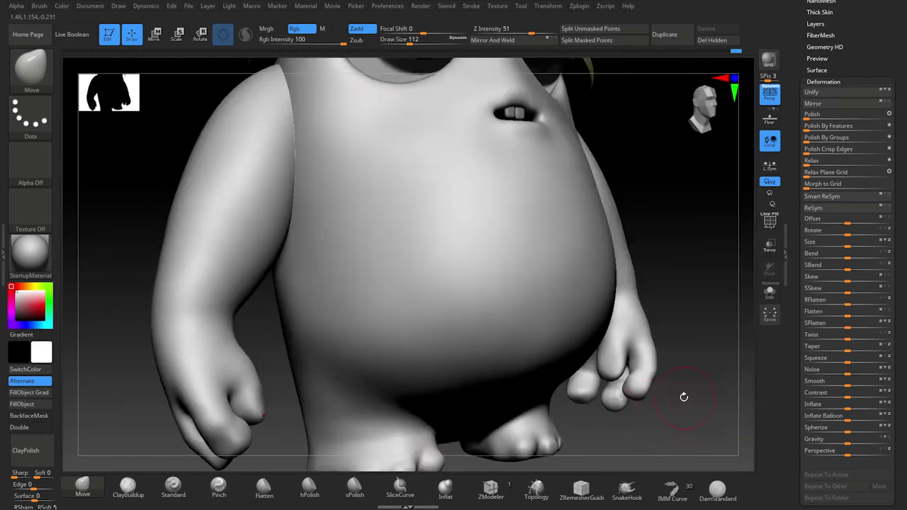
{"action": "mouse_move", "coordinate": [683, 395]}
{"action": "left_mouse_down"}
{"action": "mouse_move", "coordinate": [581, 405]}
{"action": "mouse_move", "coordinate": [207, 346]}
{"action": "left_mouse_up"}
Reposition and slightly scale down the left arm with the Transpose gizmo, then return to Draw.
{"action": "key", "text": "f"}
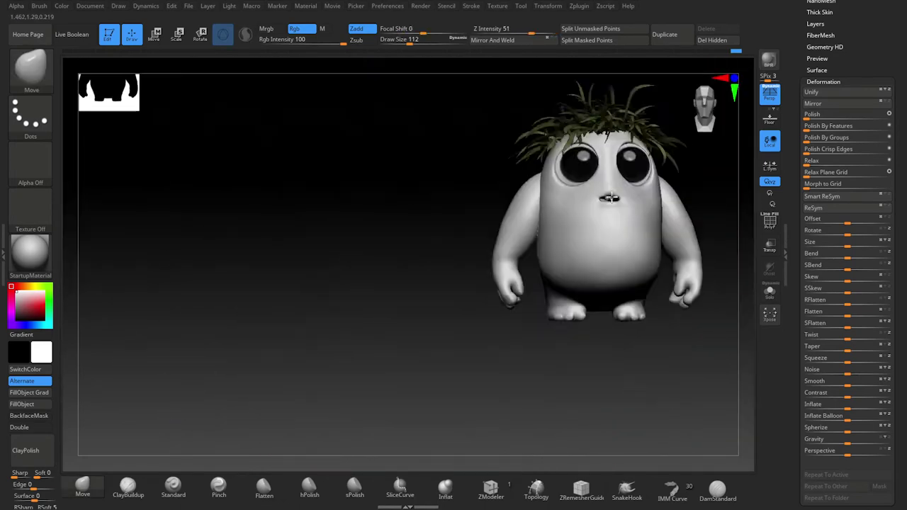
{"action": "left_click_drag", "start_coordinate": [650, 378], "coordinate": [559, 395], "text": "alt"}
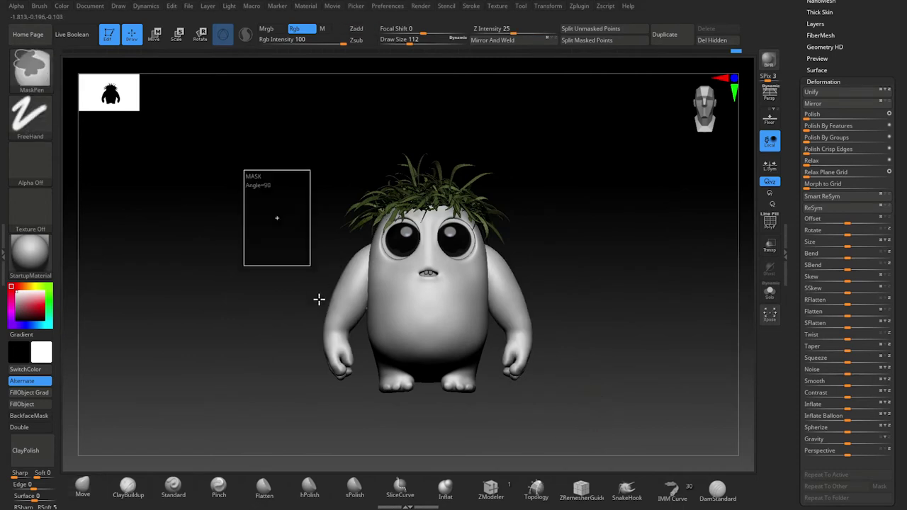
{"action": "key", "text": "w"}
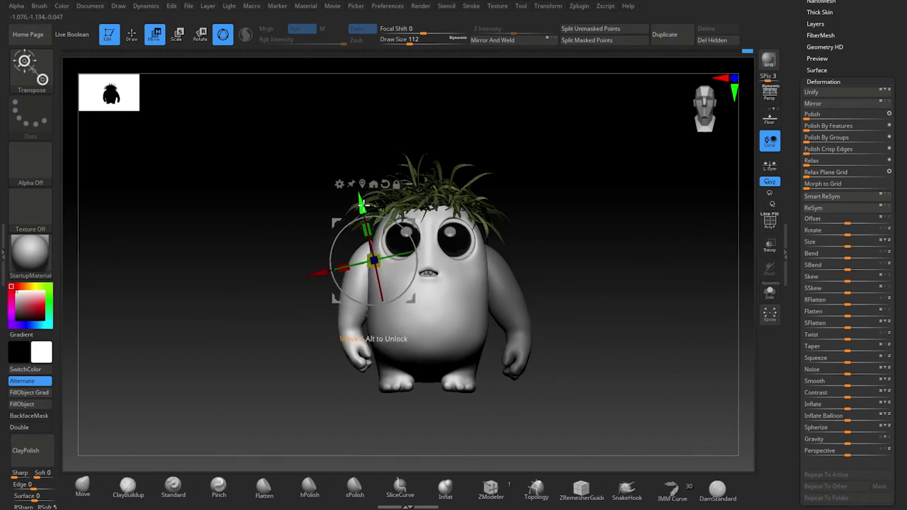
{"action": "key", "text": "q"}
{"action": "key", "text": "space"}
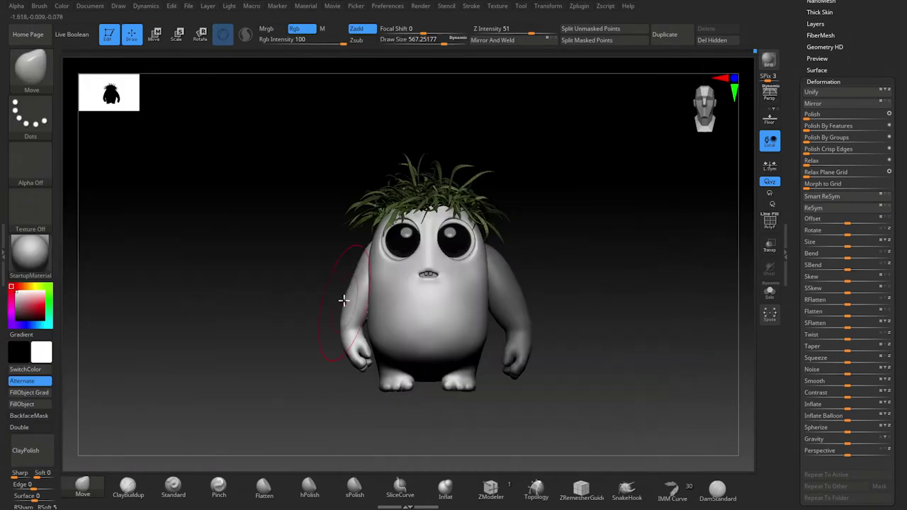
{"action": "mouse_move", "coordinate": [457, 446]}
{"action": "left_mouse_down"}
{"action": "mouse_move", "coordinate": [624, 369]}
{"action": "mouse_move", "coordinate": [605, 375]}
{"action": "mouse_move", "coordinate": [632, 395]}
{"action": "mouse_move", "coordinate": [595, 385]}
{"action": "mouse_move", "coordinate": [522, 310]}
{"action": "mouse_move", "coordinate": [543, 348]}
{"action": "mouse_move", "coordinate": [459, 470]}
{"action": "left_mouse_up"}
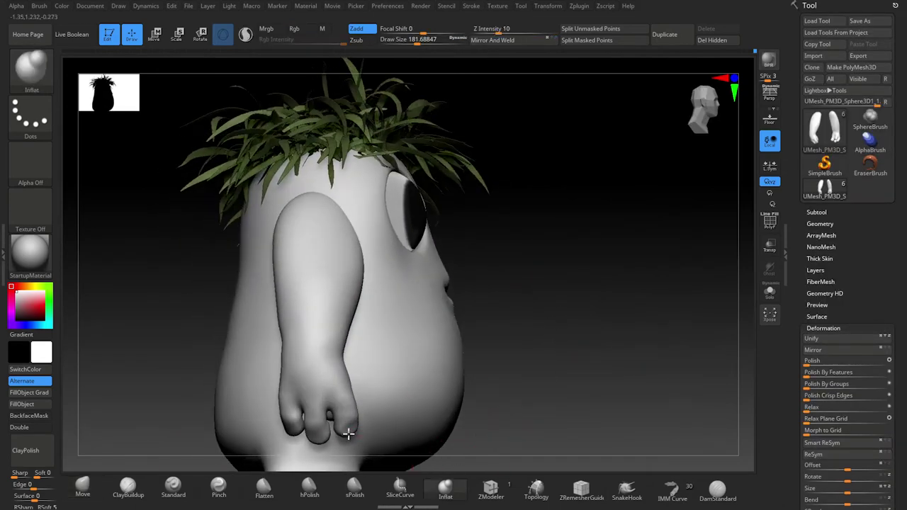
Push the arm and hand into shape with the Move brush from side views.
{"action": "mouse_move", "coordinate": [348, 434]}
{"action": "left_mouse_down"}
{"action": "mouse_move", "coordinate": [334, 419]}
{"action": "mouse_move", "coordinate": [671, 330]}
{"action": "mouse_move", "coordinate": [322, 423]}
{"action": "left_mouse_up"}
{"action": "key", "text": "b"}
{"action": "key", "text": "m"}
{"action": "key", "text": "v"}
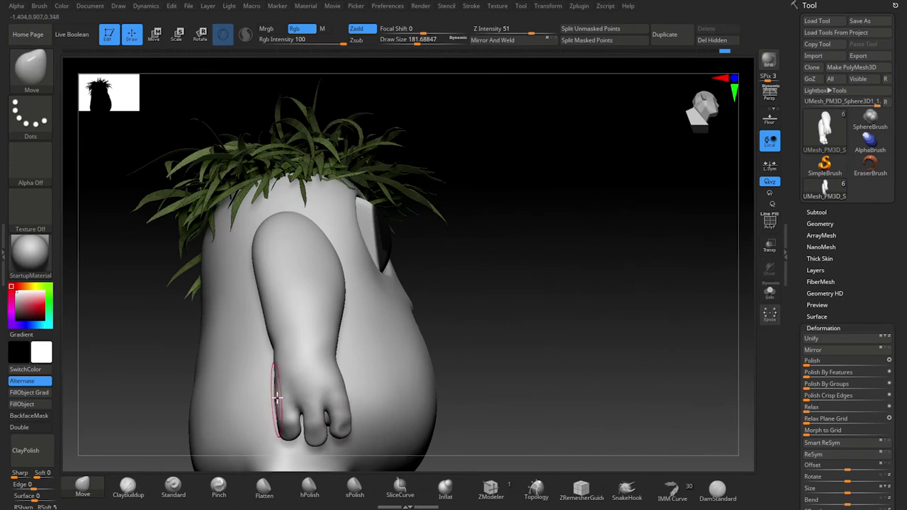
{"action": "left_click_drag", "start_coordinate": [277, 399], "coordinate": [418, 399]}
{"action": "left_click_drag", "start_coordinate": [288, 436], "coordinate": [282, 400]}
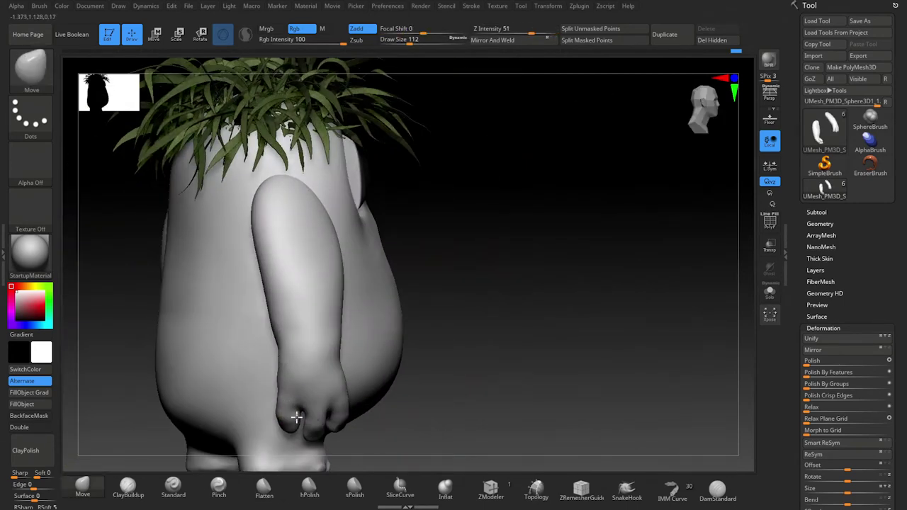
{"action": "mouse_move", "coordinate": [297, 416]}
{"action": "left_mouse_down"}
{"action": "mouse_move", "coordinate": [308, 380]}
{"action": "mouse_move", "coordinate": [546, 434]}
{"action": "left_mouse_up"}
{"action": "mouse_move", "coordinate": [648, 389]}
{"action": "left_mouse_down", "text": "alt"}
{"action": "mouse_move", "coordinate": [688, 405]}
{"action": "mouse_move", "coordinate": [481, 378]}
{"action": "left_mouse_up", "text": "alt"}
{"action": "key", "text": "f"}
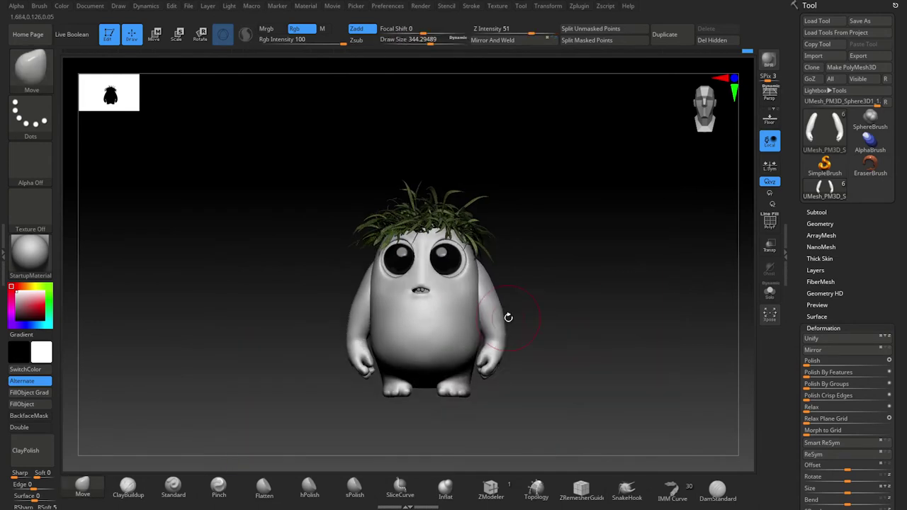
{"action": "mouse_move", "coordinate": [547, 294]}
{"action": "left_mouse_down"}
{"action": "mouse_move", "coordinate": [479, 299]}
{"action": "mouse_move", "coordinate": [619, 255]}
{"action": "mouse_move", "coordinate": [612, 289]}
{"action": "mouse_move", "coordinate": [569, 308]}
{"action": "mouse_move", "coordinate": [614, 326]}
{"action": "left_mouse_up"}
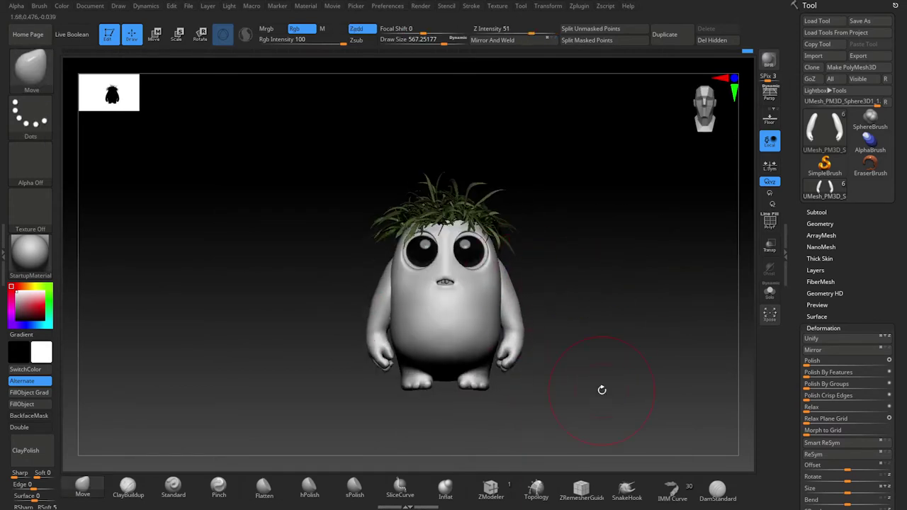
{"action": "mouse_move", "coordinate": [602, 390]}
{"action": "left_mouse_down"}
{"action": "mouse_move", "coordinate": [496, 395]}
{"action": "mouse_move", "coordinate": [613, 400]}
{"action": "mouse_move", "coordinate": [364, 371]}
{"action": "left_mouse_up"}
Build up and flatten the body's side and back with the Standard and Flatten brushes.
{"action": "key", "text": "b"}
{"action": "key", "text": "s"}
{"action": "key", "text": "t"}
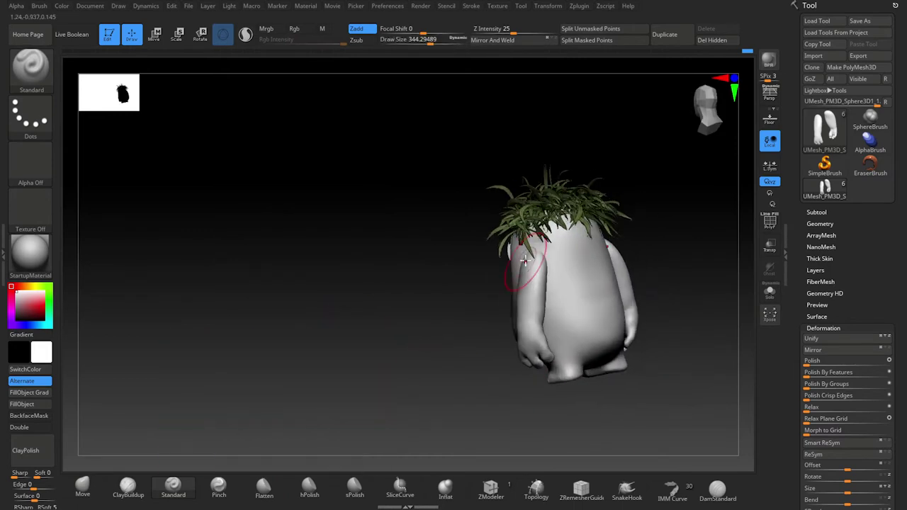
{"action": "mouse_move", "coordinate": [524, 261]}
{"action": "left_mouse_down"}
{"action": "mouse_move", "coordinate": [476, 395]}
{"action": "mouse_move", "coordinate": [530, 259]}
{"action": "left_mouse_up"}
{"action": "key", "text": "b"}
{"action": "key", "text": "f"}
{"action": "key", "text": "l"}
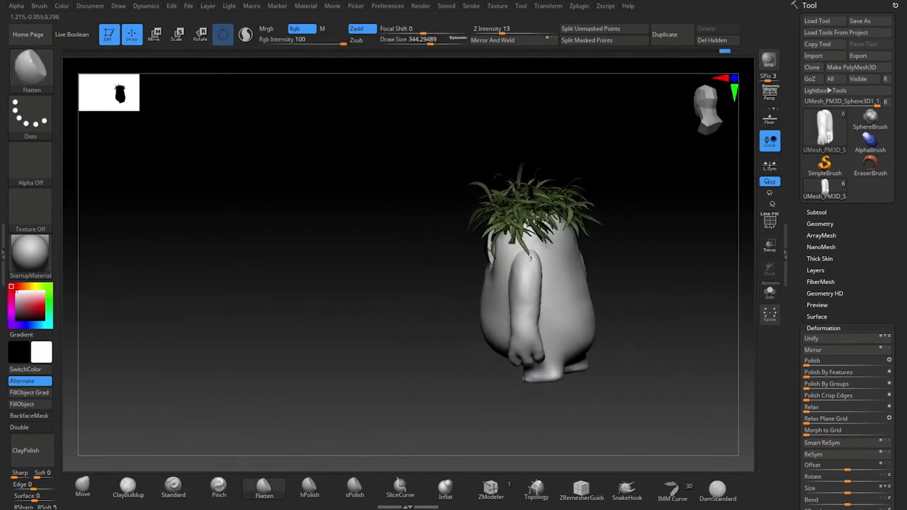
{"action": "mouse_move", "coordinate": [651, 314]}
{"action": "left_mouse_down", "text": "shift"}
{"action": "mouse_move", "coordinate": [537, 277]}
{"action": "mouse_move", "coordinate": [545, 367]}
{"action": "mouse_move", "coordinate": [537, 280]}
{"action": "mouse_move", "coordinate": [548, 311]}
{"action": "left_mouse_up", "text": "shift"}
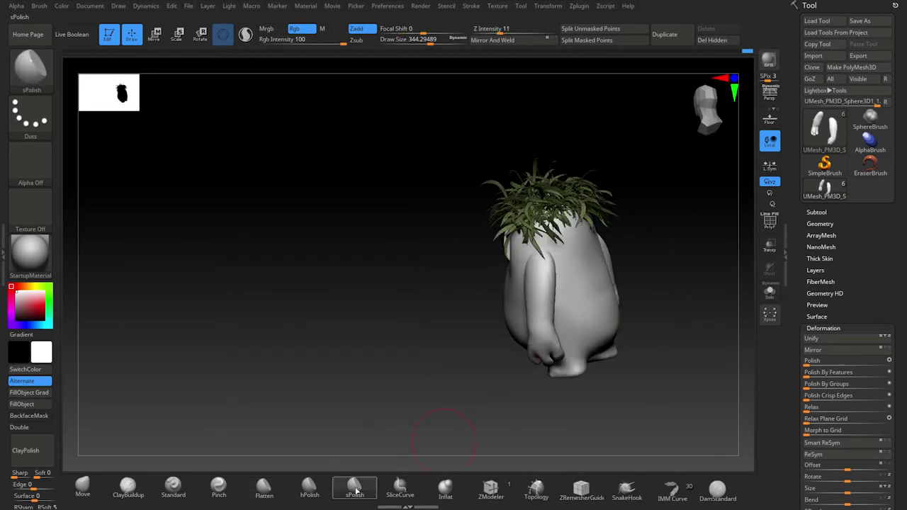
{"action": "left_click_drag", "start_coordinate": [603, 397], "coordinate": [636, 350], "text": "shift"}
{"action": "left_click", "coordinate": [817, 212]}
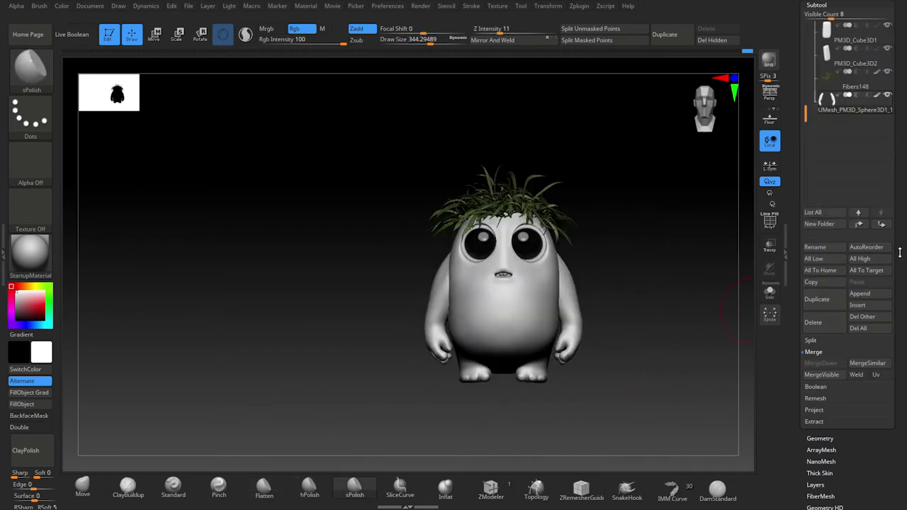
{"action": "left_click", "coordinate": [840, 281]}
{"action": "mouse_move", "coordinate": [730, 370]}
{"action": "left_mouse_down"}
{"action": "mouse_move", "coordinate": [678, 411]}
{"action": "mouse_move", "coordinate": [451, 489]}
{"action": "left_mouse_up"}
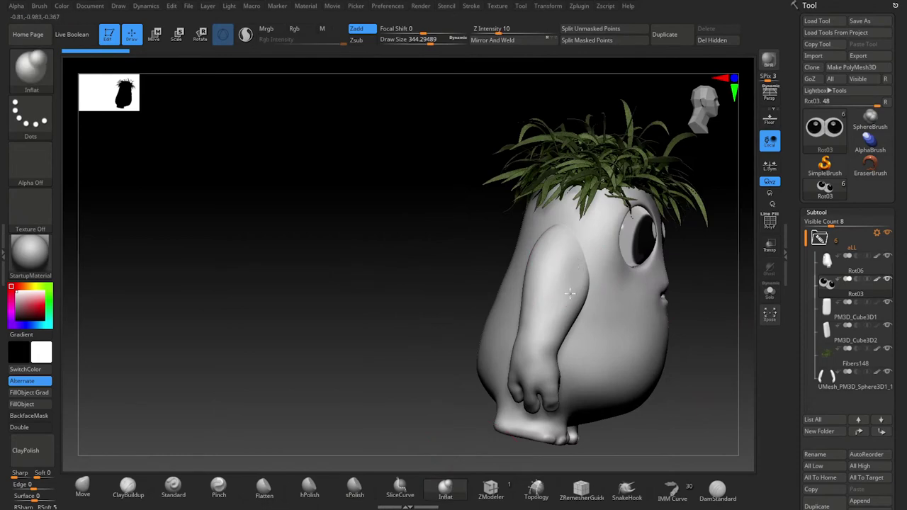
{"action": "left_click_drag", "start_coordinate": [583, 292], "coordinate": [496, 298]}
{"action": "left_click", "coordinate": [708, 333], "text": "alt"}
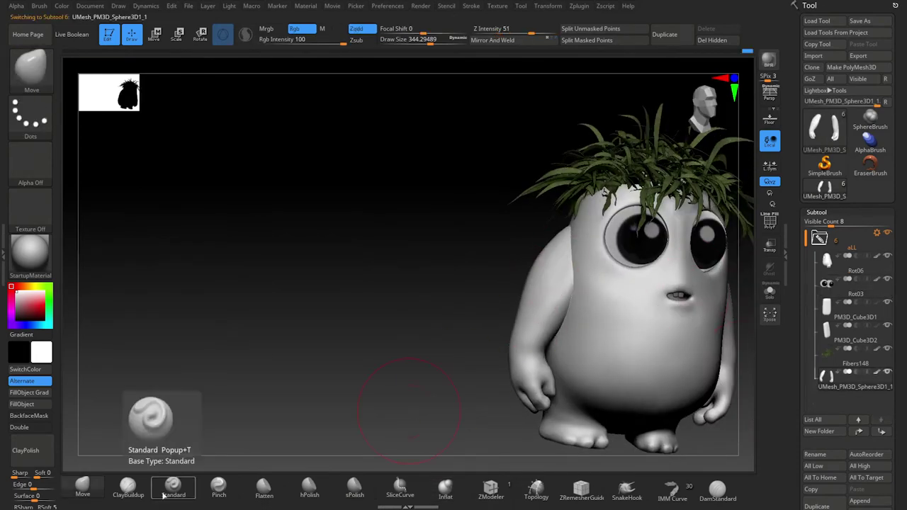
{"action": "mouse_move", "coordinate": [554, 248]}
{"action": "left_mouse_down", "text": "shift"}
{"action": "mouse_move", "coordinate": [552, 296]}
{"action": "mouse_move", "coordinate": [550, 243]}
{"action": "left_mouse_up", "text": "shift"}
{"action": "key", "text": "f"}
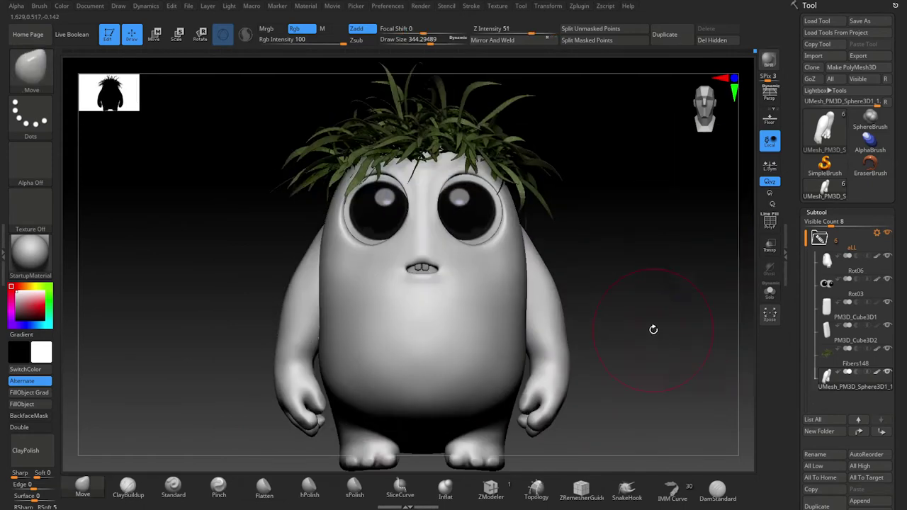
{"action": "key", "text": "w"}
{"action": "left_click", "coordinate": [339, 230]}
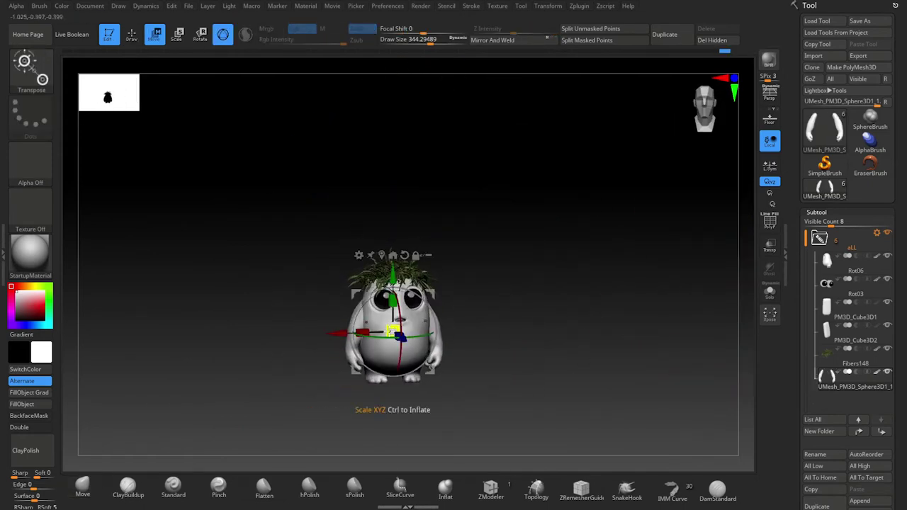
{"action": "left_click_drag", "start_coordinate": [537, 369], "coordinate": [547, 389]}
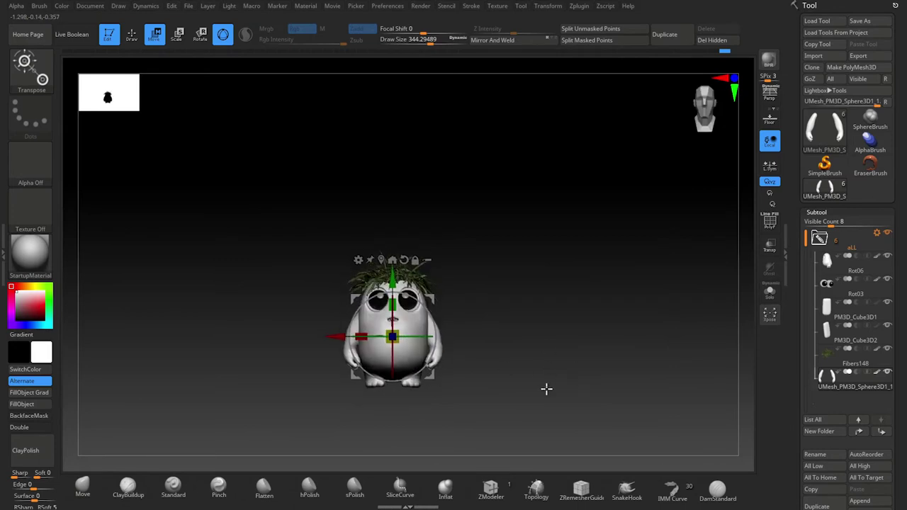
{"action": "left_click_drag", "start_coordinate": [361, 328], "coordinate": [363, 328]}
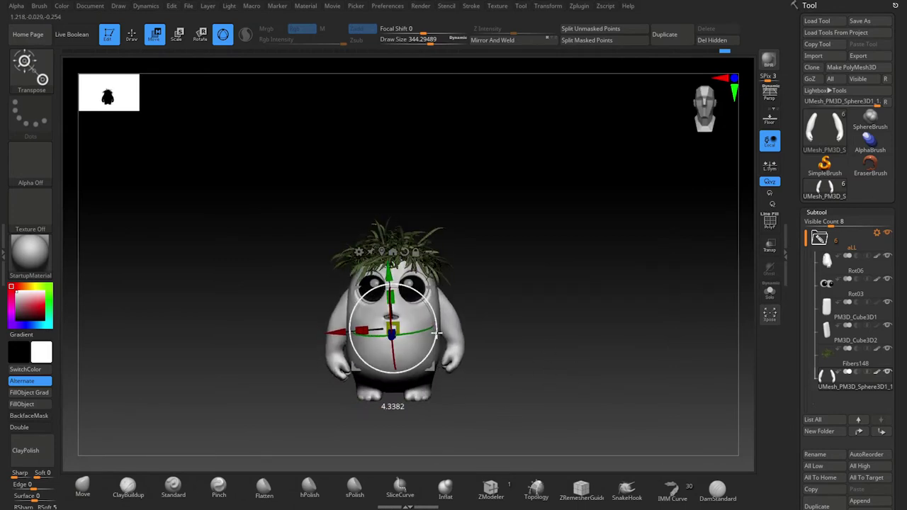
{"action": "left_click_drag", "start_coordinate": [525, 372], "coordinate": [535, 419]}
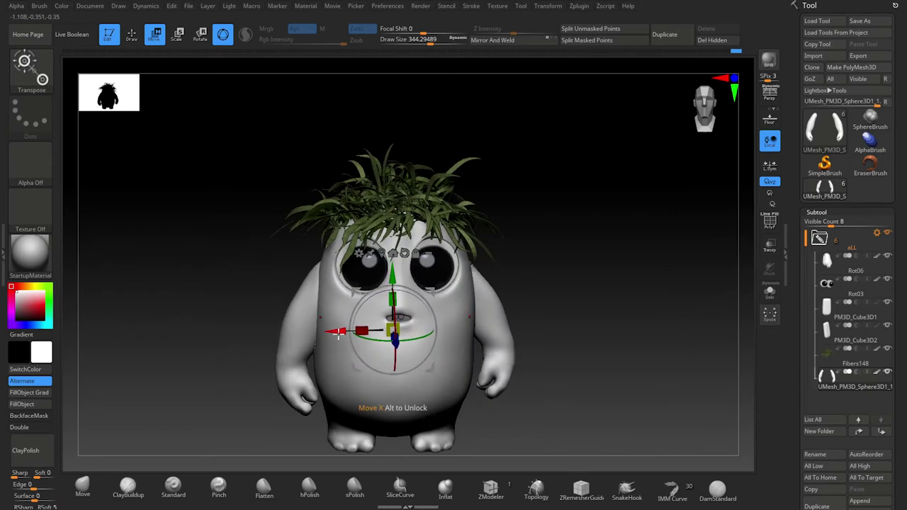
{"action": "key", "text": "ctrl+z"}
{"action": "key", "text": "q"}
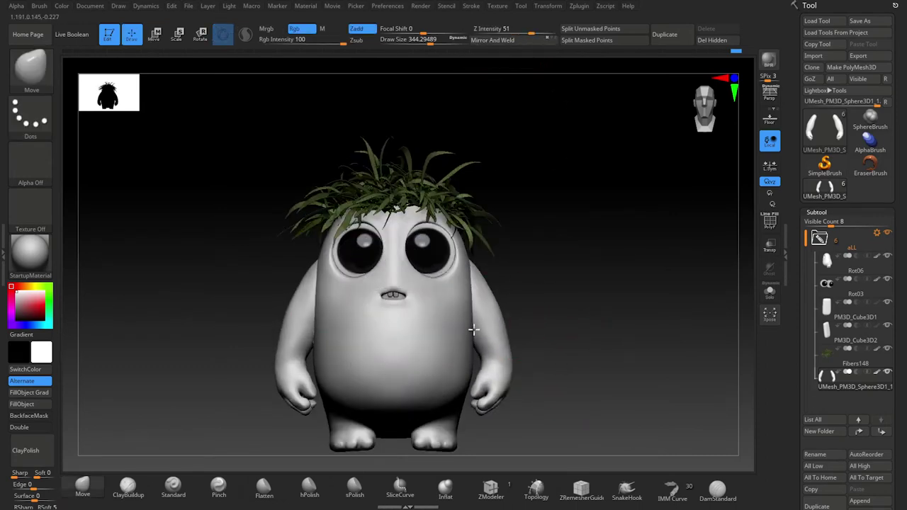
{"action": "left_click_drag", "start_coordinate": [472, 339], "coordinate": [478, 347]}
Flatten around the face and shrink the brush for finer mouth work.
{"action": "left_click_drag", "start_coordinate": [540, 352], "coordinate": [399, 381], "text": "shift"}
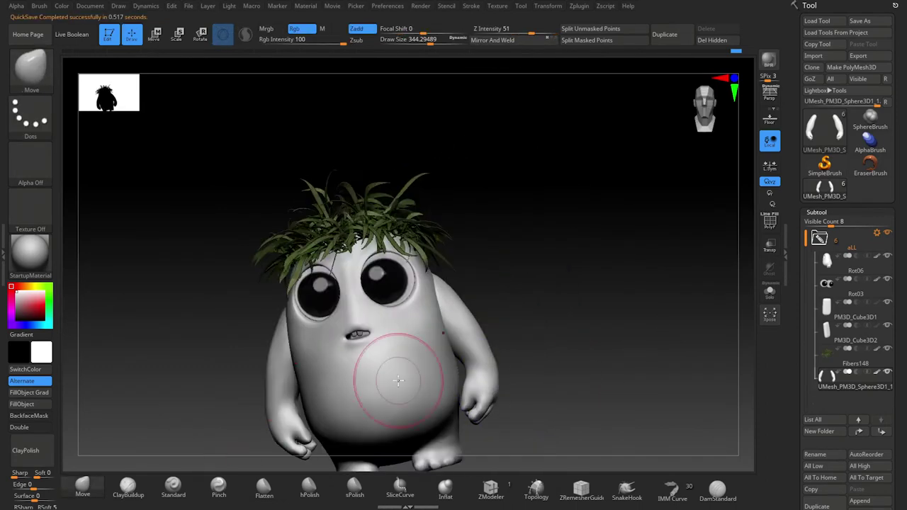
{"action": "mouse_move", "coordinate": [557, 381]}
{"action": "left_mouse_down", "text": "alt"}
{"action": "mouse_move", "coordinate": [475, 366]}
{"action": "mouse_move", "coordinate": [580, 376]}
{"action": "mouse_move", "coordinate": [581, 404]}
{"action": "mouse_move", "coordinate": [260, 494]}
{"action": "left_mouse_up", "text": "alt"}
{"action": "left_click", "coordinate": [260, 494]}
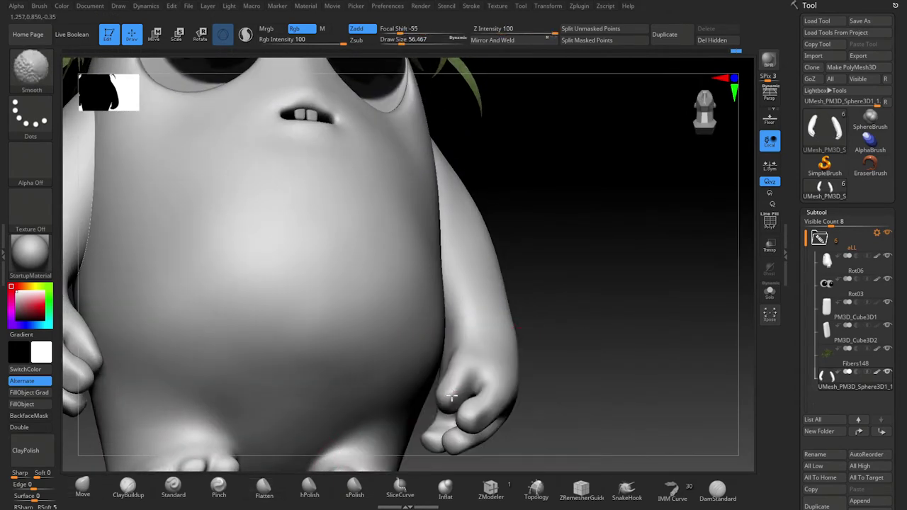
{"action": "mouse_move", "coordinate": [586, 375]}
{"action": "left_mouse_down"}
{"action": "mouse_move", "coordinate": [581, 312]}
{"action": "mouse_move", "coordinate": [593, 390]}
{"action": "mouse_move", "coordinate": [593, 350]}
{"action": "left_mouse_up"}
{"action": "key", "text": "f"}
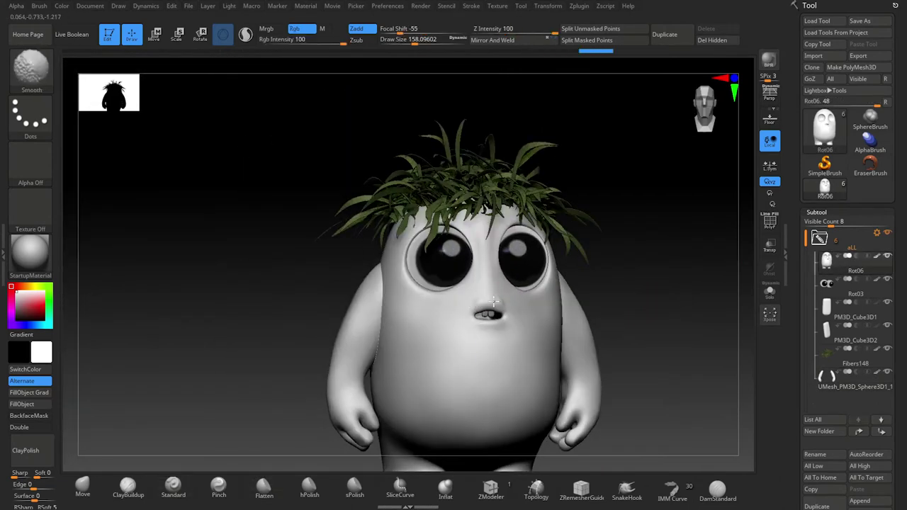
{"action": "mouse_move", "coordinate": [609, 312]}
{"action": "left_mouse_down"}
{"action": "mouse_move", "coordinate": [648, 320]}
{"action": "mouse_move", "coordinate": [697, 300]}
{"action": "left_mouse_up"}
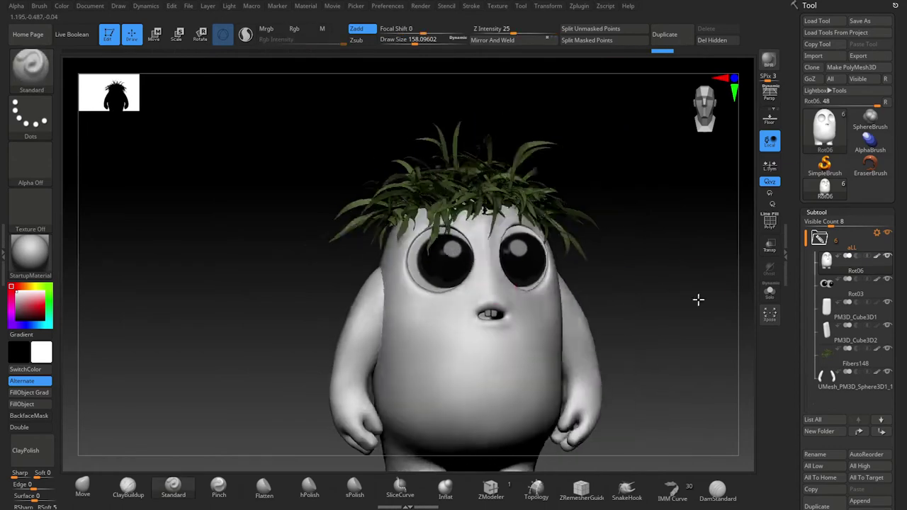
{"action": "mouse_move", "coordinate": [488, 293]}
{"action": "left_mouse_down", "text": "shift"}
{"action": "mouse_move", "coordinate": [507, 292]}
{"action": "mouse_move", "coordinate": [509, 305]}
{"action": "mouse_move", "coordinate": [491, 276]}
{"action": "left_mouse_up", "text": "shift"}
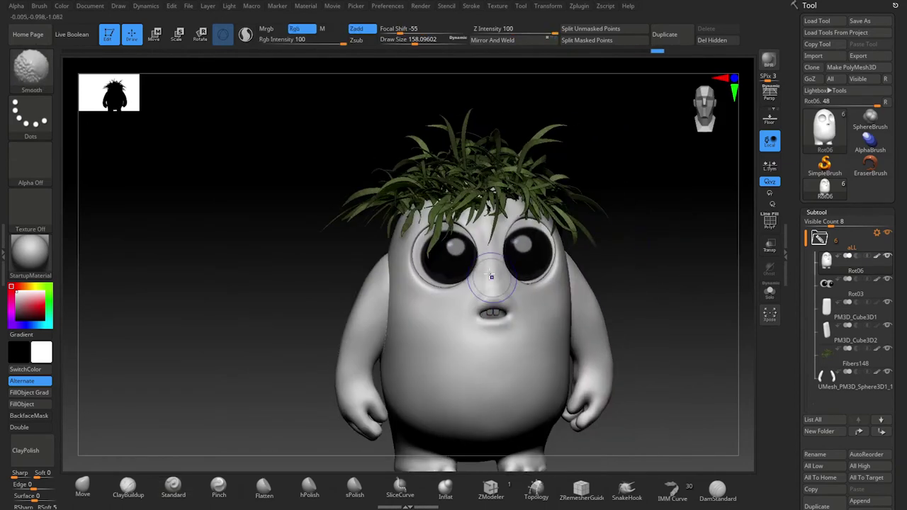
{"action": "left_click_drag", "start_coordinate": [634, 289], "coordinate": [505, 330]}
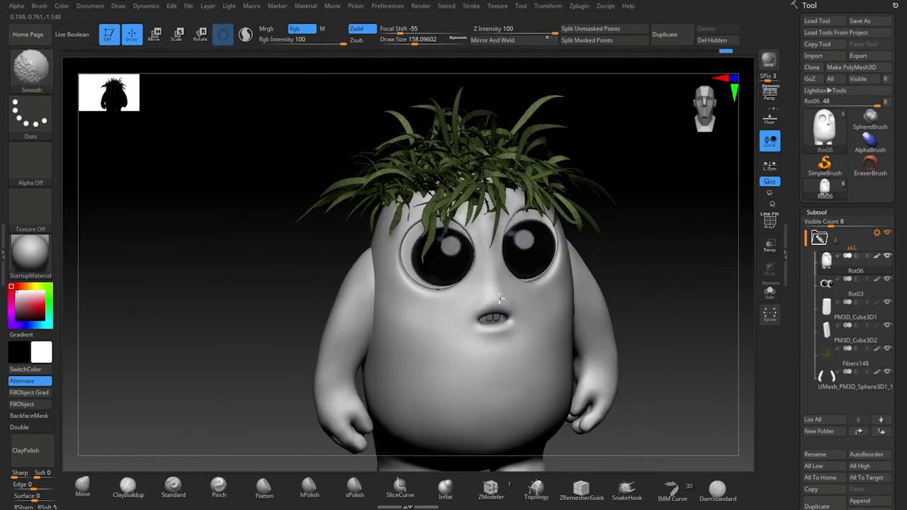
{"action": "left_click_drag", "start_coordinate": [291, 433], "coordinate": [269, 449]}
{"action": "left_click_drag", "start_coordinate": [519, 310], "coordinate": [533, 327]}
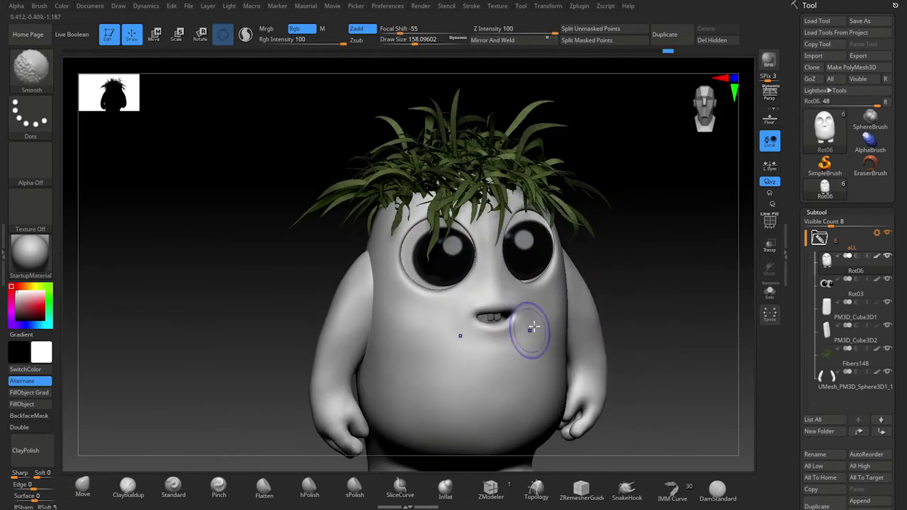
{"action": "left_click_drag", "start_coordinate": [570, 286], "coordinate": [425, 303]}
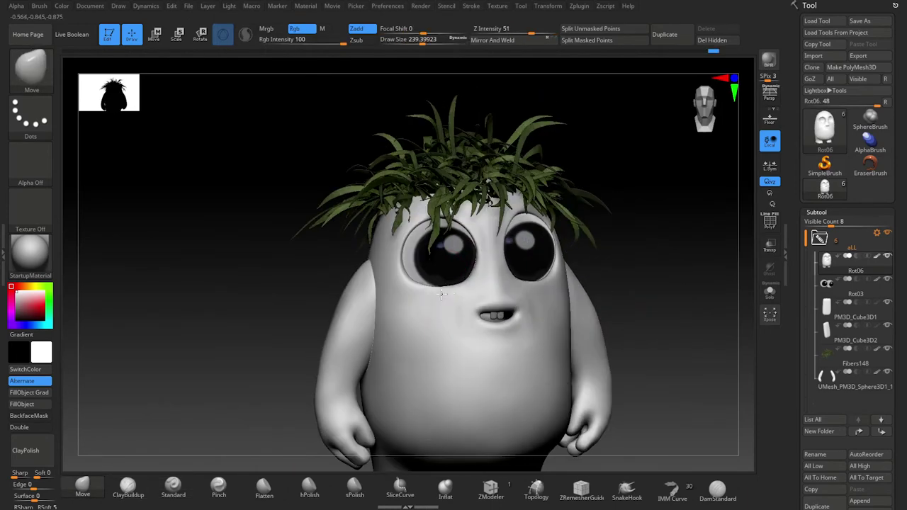
{"action": "mouse_move", "coordinate": [679, 282]}
{"action": "left_mouse_down"}
{"action": "mouse_move", "coordinate": [444, 313]}
{"action": "mouse_move", "coordinate": [588, 334]}
{"action": "left_mouse_up"}
{"action": "key", "text": "bracketleft"}
{"action": "mouse_move", "coordinate": [385, 364]}
{"action": "left_mouse_down"}
{"action": "mouse_move", "coordinate": [450, 320]}
{"action": "mouse_move", "coordinate": [548, 300]}
{"action": "mouse_move", "coordinate": [689, 330]}
{"action": "left_mouse_up"}
Pull the mouth corners into a lopsided smile with the Move brush.
{"action": "key", "text": "b"}
{"action": "key", "text": "m"}
{"action": "key", "text": "v"}
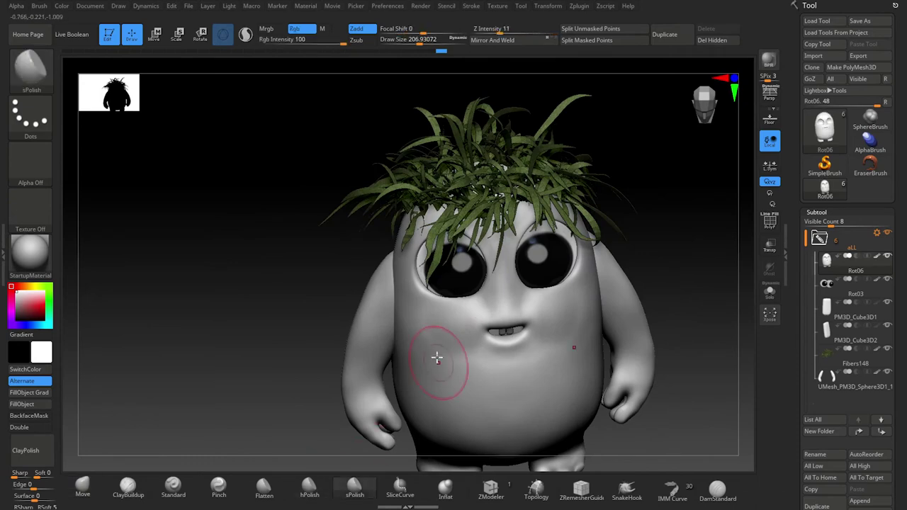
{"action": "left_click_drag", "start_coordinate": [561, 336], "coordinate": [342, 444]}
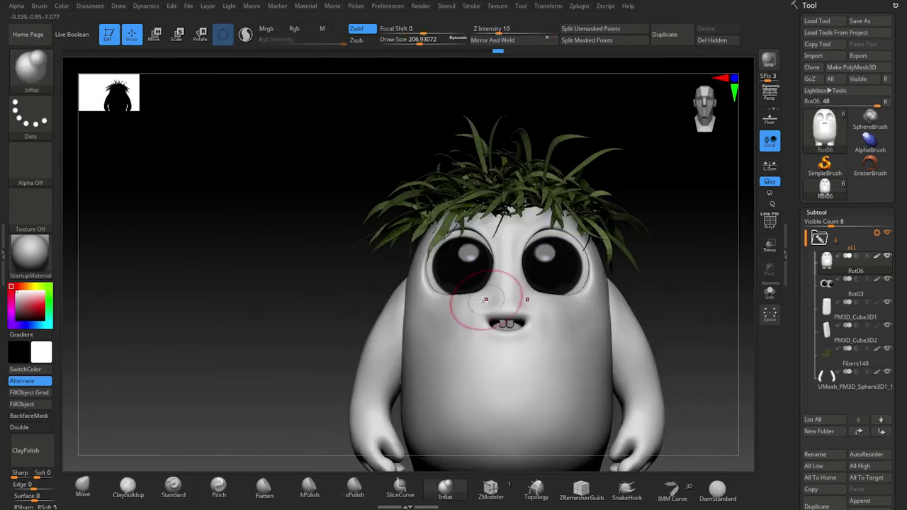
{"action": "mouse_move", "coordinate": [573, 347]}
{"action": "left_mouse_down"}
{"action": "mouse_move", "coordinate": [673, 332]}
{"action": "mouse_move", "coordinate": [535, 340]}
{"action": "mouse_move", "coordinate": [642, 281]}
{"action": "mouse_move", "coordinate": [661, 294]}
{"action": "mouse_move", "coordinate": [405, 442]}
{"action": "left_mouse_up"}
{"action": "key", "text": "b"}
{"action": "key", "text": "m"}
{"action": "key", "text": "v"}
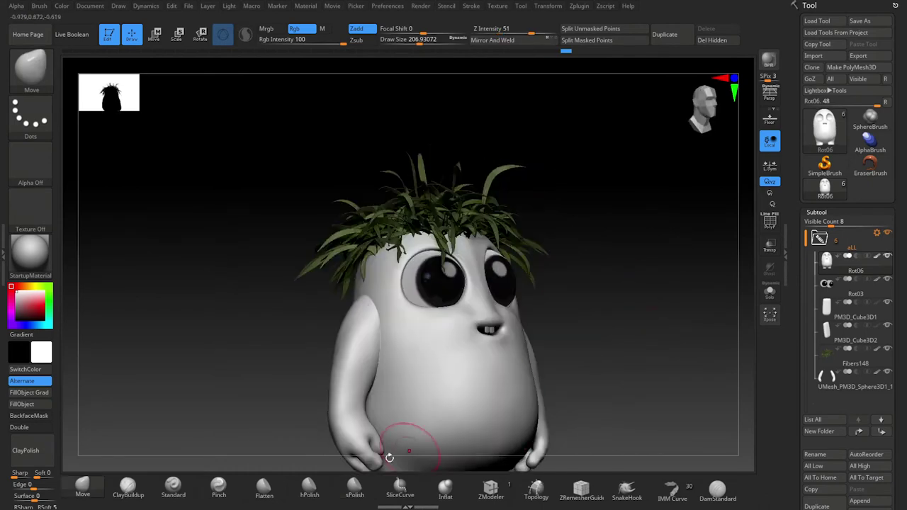
{"action": "key", "text": "b"}
{"action": "key", "text": "s"}
{"action": "key", "text": "t"}
Build up the lip edges around the two front teeth with the Standard brush at about size 180.
{"action": "mouse_move", "coordinate": [471, 296]}
{"action": "left_mouse_down"}
{"action": "mouse_move", "coordinate": [608, 338]}
{"action": "mouse_move", "coordinate": [455, 316]}
{"action": "mouse_move", "coordinate": [580, 295]}
{"action": "left_mouse_up"}
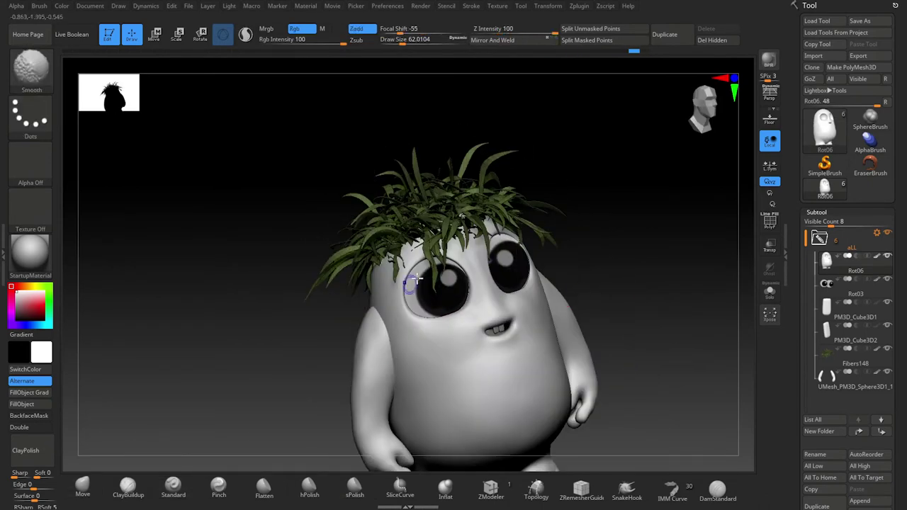
{"action": "left_click_drag", "start_coordinate": [415, 280], "coordinate": [648, 401], "text": "alt"}
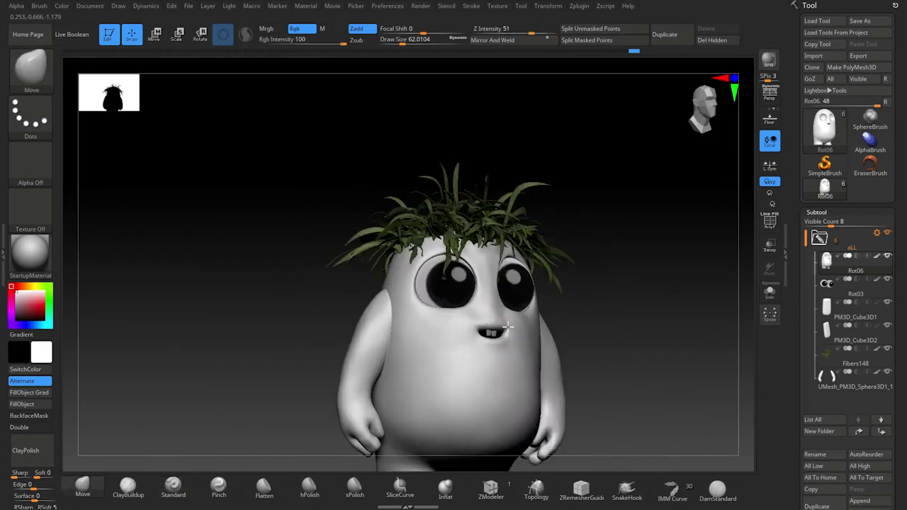
{"action": "left_click_drag", "start_coordinate": [640, 325], "coordinate": [509, 325], "text": "shift"}
{"action": "key", "text": "space"}
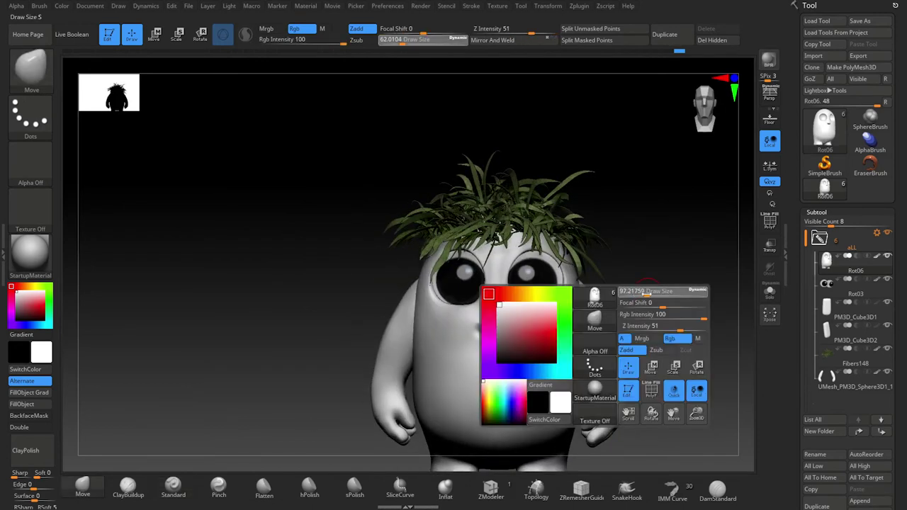
{"action": "mouse_move", "coordinate": [468, 368]}
{"action": "right_mouse_down"}
{"action": "mouse_move", "coordinate": [493, 345]}
{"action": "mouse_move", "coordinate": [685, 295]}
{"action": "mouse_move", "coordinate": [492, 350]}
{"action": "mouse_move", "coordinate": [521, 341]}
{"action": "right_mouse_up"}
{"action": "key", "text": "b"}
{"action": "key", "text": "s"}
{"action": "key", "text": "t"}
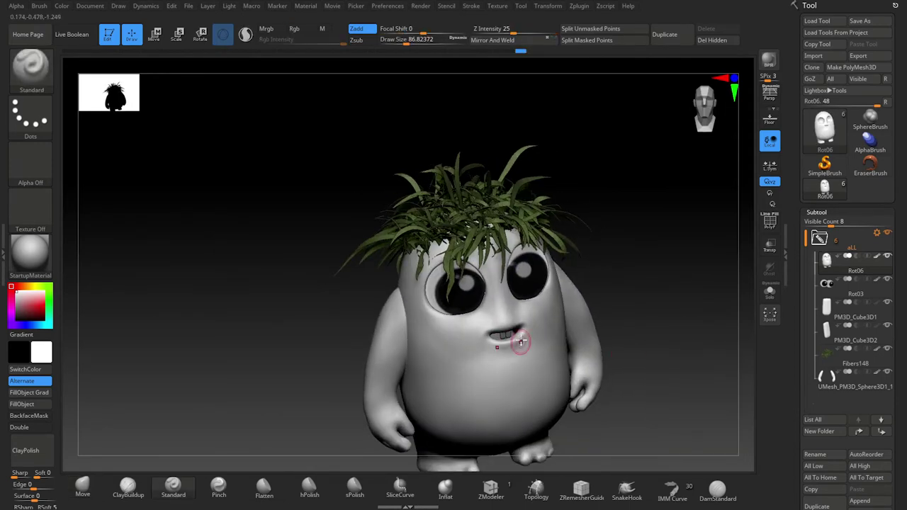
{"action": "mouse_move", "coordinate": [854, 381]}
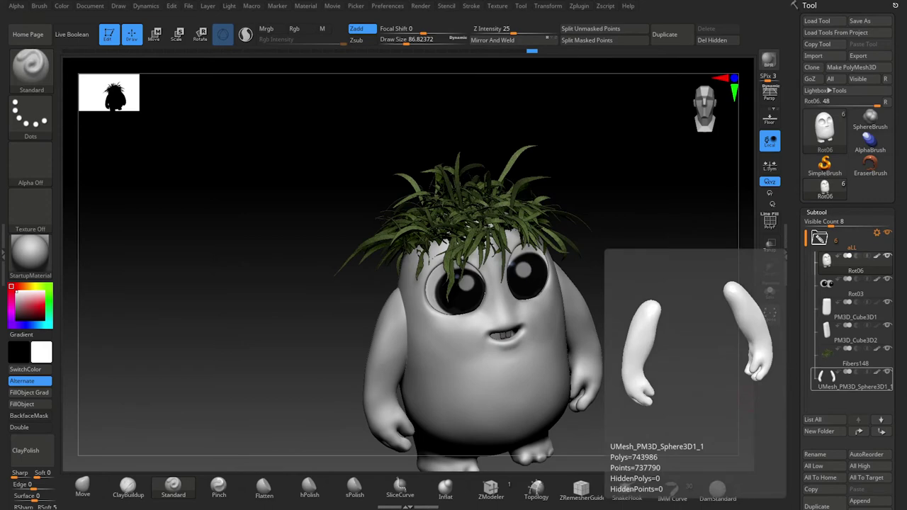
{"action": "mouse_move", "coordinate": [668, 320]}
{"action": "right_mouse_down"}
{"action": "mouse_move", "coordinate": [479, 332]}
{"action": "mouse_move", "coordinate": [674, 303]}
{"action": "right_mouse_up"}
{"action": "mouse_move", "coordinate": [515, 317]}
{"action": "right_mouse_down"}
{"action": "mouse_move", "coordinate": [688, 289]}
{"action": "mouse_move", "coordinate": [704, 308]}
{"action": "mouse_move", "coordinate": [674, 392]}
{"action": "right_mouse_up"}
Adjust the creature's side contours with a brush of about size 666, then begin masking the body.
{"action": "right_click_drag", "start_coordinate": [616, 361], "coordinate": [664, 335]}
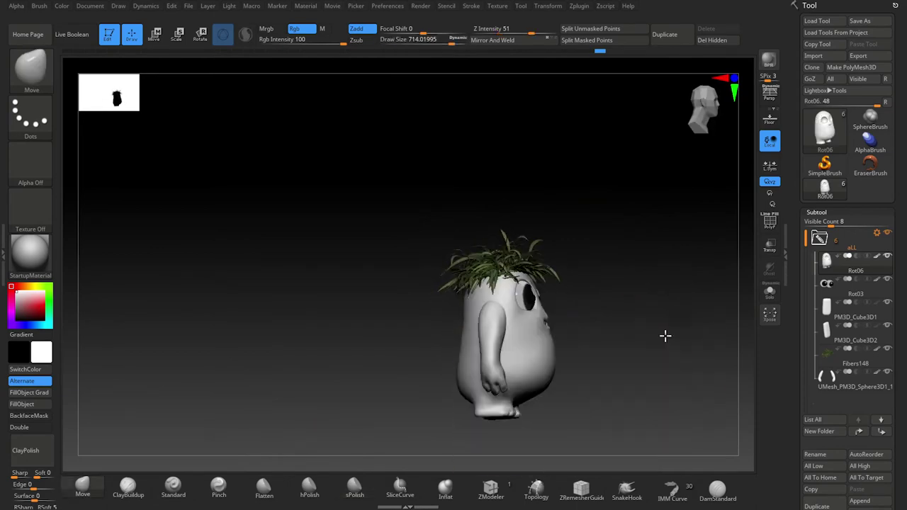
{"action": "right_click_drag", "start_coordinate": [523, 324], "coordinate": [522, 322]}
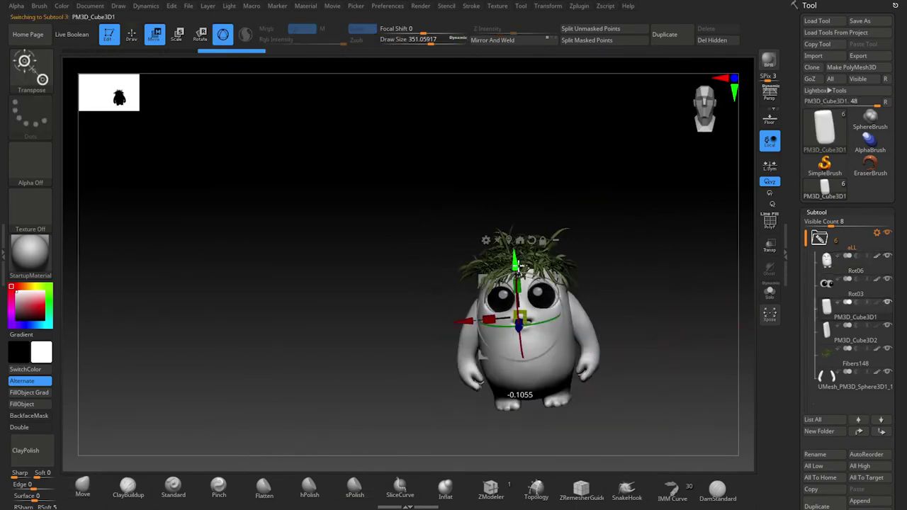
{"action": "right_click_drag", "start_coordinate": [518, 266], "coordinate": [714, 297], "text": "ctrl"}
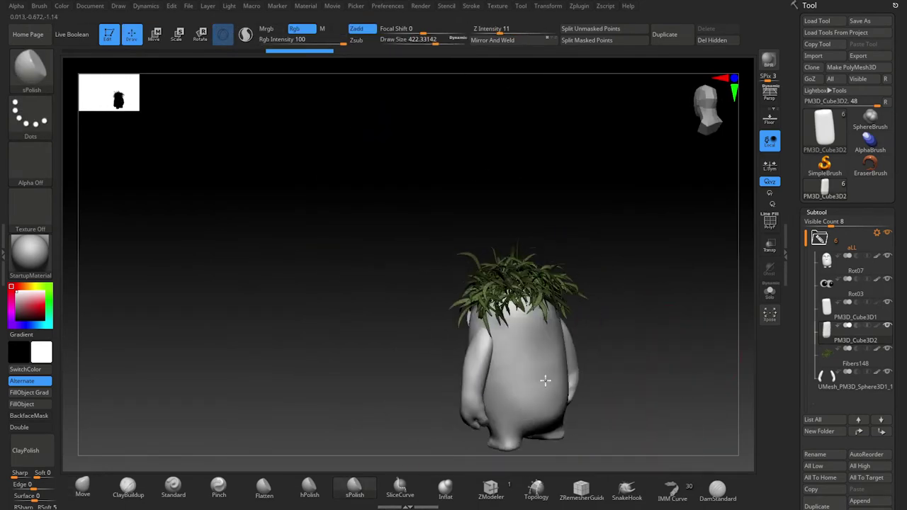
{"action": "key", "text": "space"}
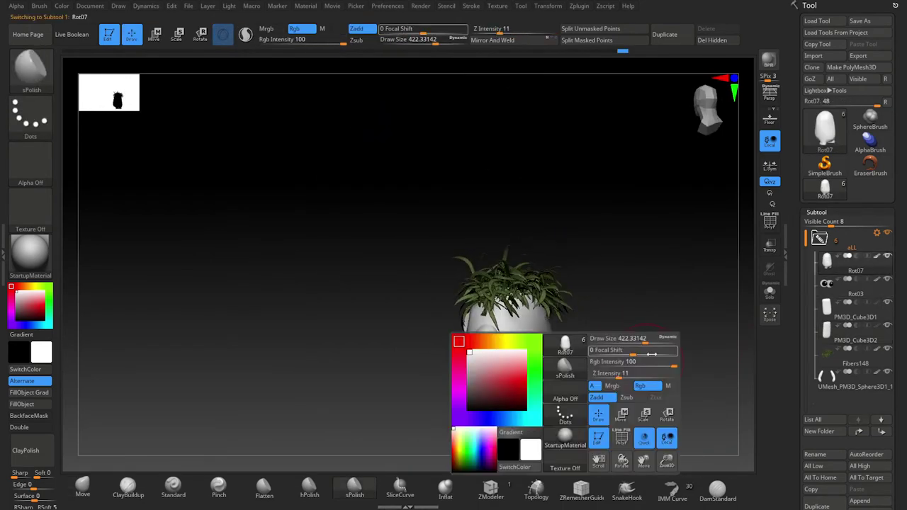
{"action": "left_click_drag", "start_coordinate": [635, 340], "coordinate": [656, 340]}
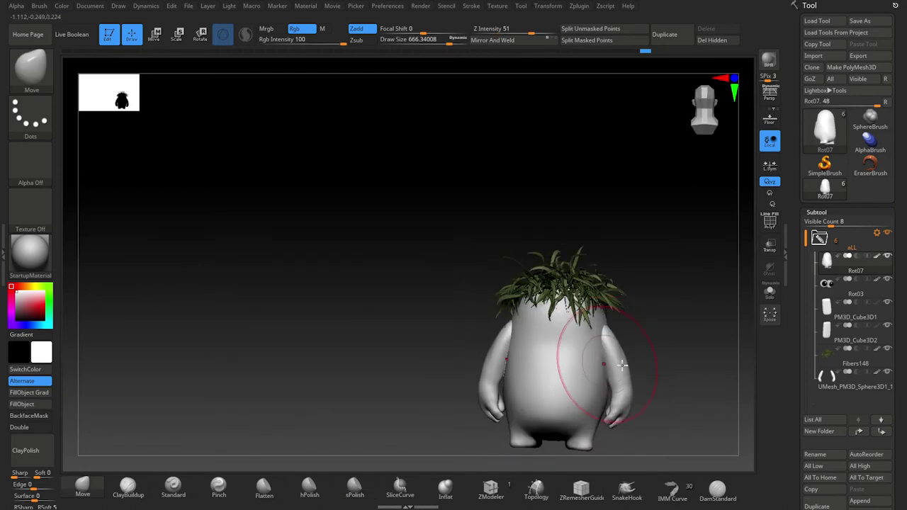
{"action": "mouse_move", "coordinate": [707, 353]}
{"action": "left_mouse_down"}
{"action": "mouse_move", "coordinate": [550, 342]}
{"action": "mouse_move", "coordinate": [717, 373]}
{"action": "left_mouse_up"}
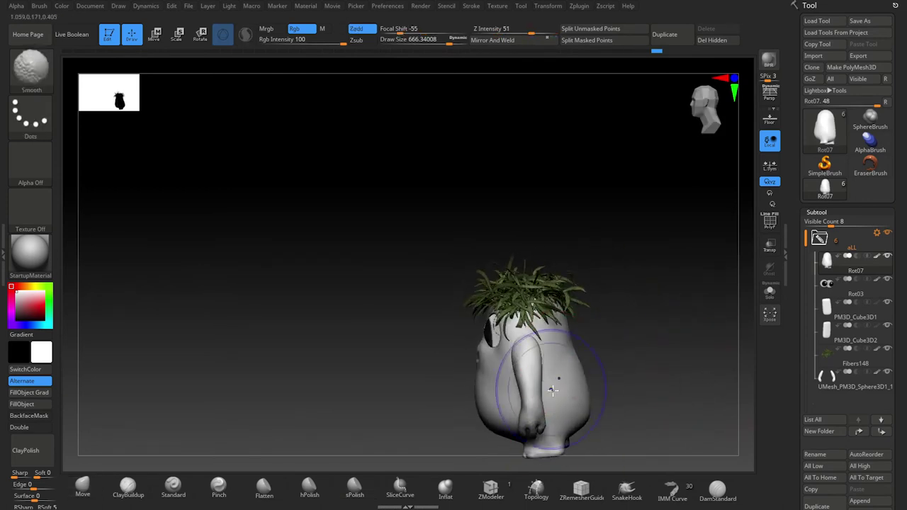
{"action": "left_click_drag", "start_coordinate": [653, 382], "coordinate": [636, 381], "text": "alt"}
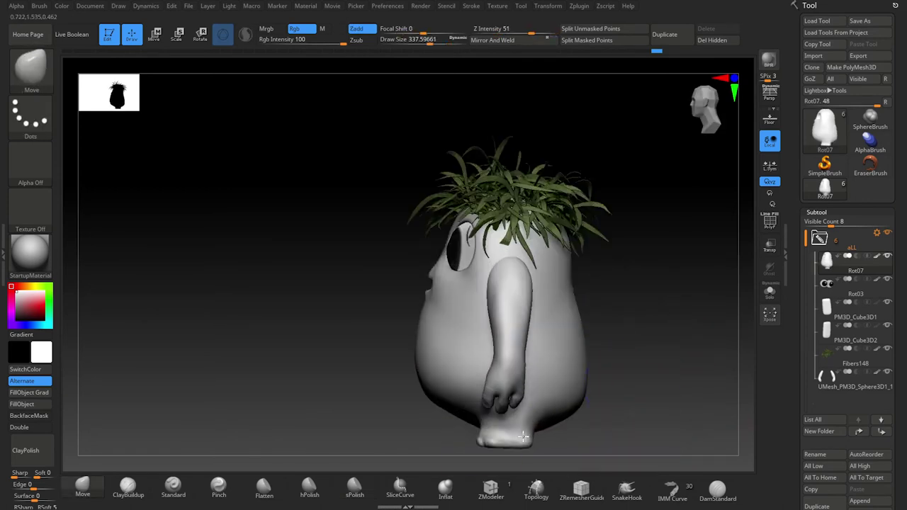
{"action": "key", "text": "ctrl"}
{"action": "mouse_move", "coordinate": [523, 437]}
{"action": "left_mouse_down"}
{"action": "mouse_move", "coordinate": [676, 403]}
{"action": "mouse_move", "coordinate": [634, 376]}
{"action": "mouse_move", "coordinate": [583, 419]}
{"action": "mouse_move", "coordinate": [322, 343]}
{"action": "mouse_move", "coordinate": [745, 386]}
{"action": "mouse_move", "coordinate": [567, 425]}
{"action": "mouse_move", "coordinate": [614, 409]}
{"action": "mouse_move", "coordinate": [532, 399]}
{"action": "mouse_move", "coordinate": [537, 411]}
{"action": "mouse_move", "coordinate": [631, 422]}
{"action": "mouse_move", "coordinate": [445, 412]}
{"action": "mouse_move", "coordinate": [515, 376]}
{"action": "mouse_move", "coordinate": [643, 417]}
{"action": "mouse_move", "coordinate": [518, 408]}
{"action": "left_mouse_up"}
{"action": "right_click", "coordinate": [518, 407]}
Reduce the brush to about 136 and isolate the feet with a SelectRect selection.
{"action": "left_click_drag", "start_coordinate": [609, 355], "coordinate": [574, 355]}
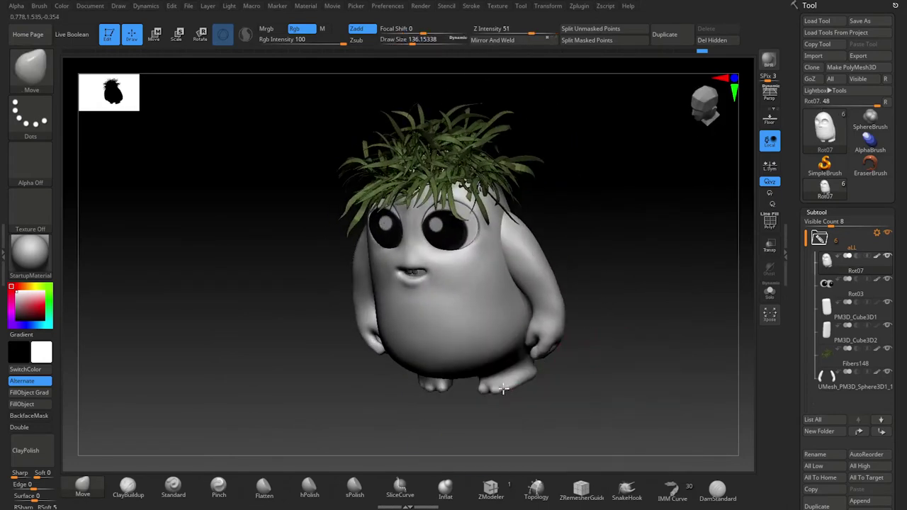
{"action": "mouse_move", "coordinate": [518, 408]}
{"action": "left_mouse_down"}
{"action": "mouse_move", "coordinate": [506, 419]}
{"action": "mouse_move", "coordinate": [581, 391]}
{"action": "mouse_move", "coordinate": [449, 389]}
{"action": "left_mouse_up"}
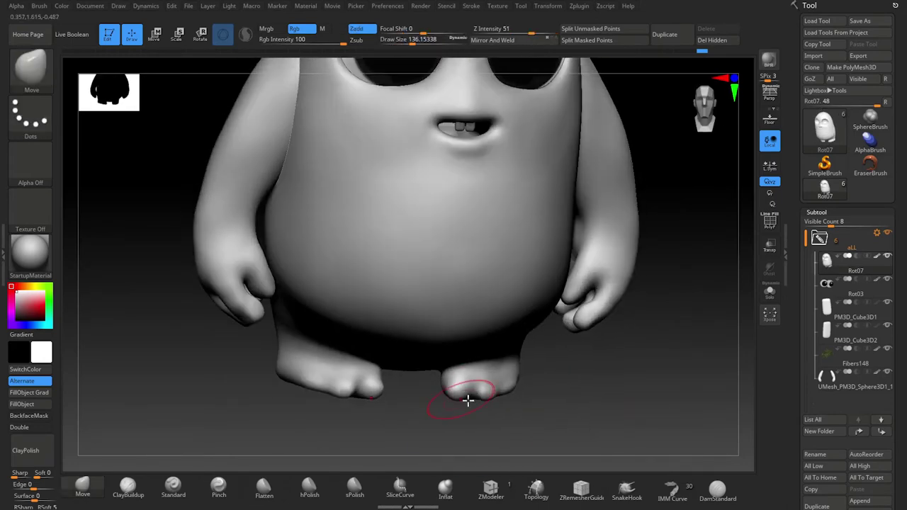
{"action": "right_click", "coordinate": [468, 400]}
{"action": "mouse_move", "coordinate": [533, 383]}
{"action": "left_mouse_down"}
{"action": "mouse_move", "coordinate": [571, 413]}
{"action": "mouse_move", "coordinate": [518, 392]}
{"action": "mouse_move", "coordinate": [483, 402]}
{"action": "left_mouse_up"}
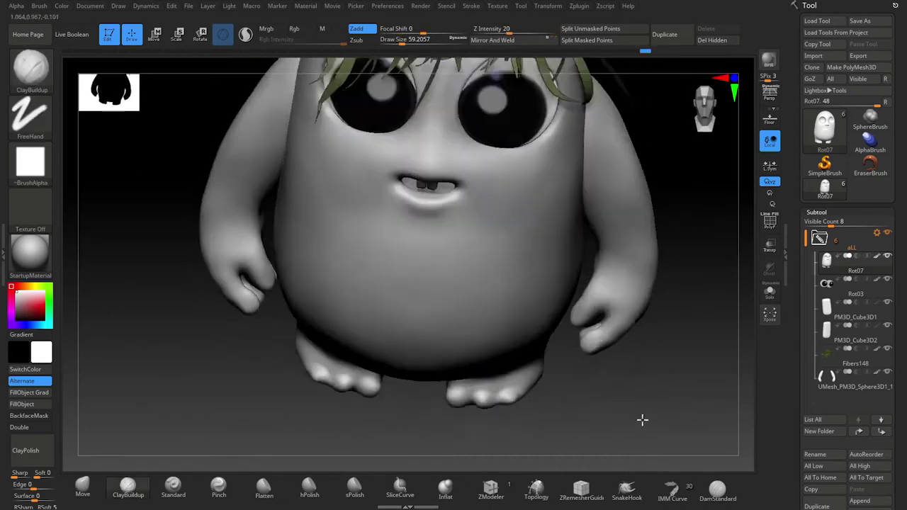
{"action": "left_click_drag", "start_coordinate": [386, 418], "coordinate": [558, 418]}
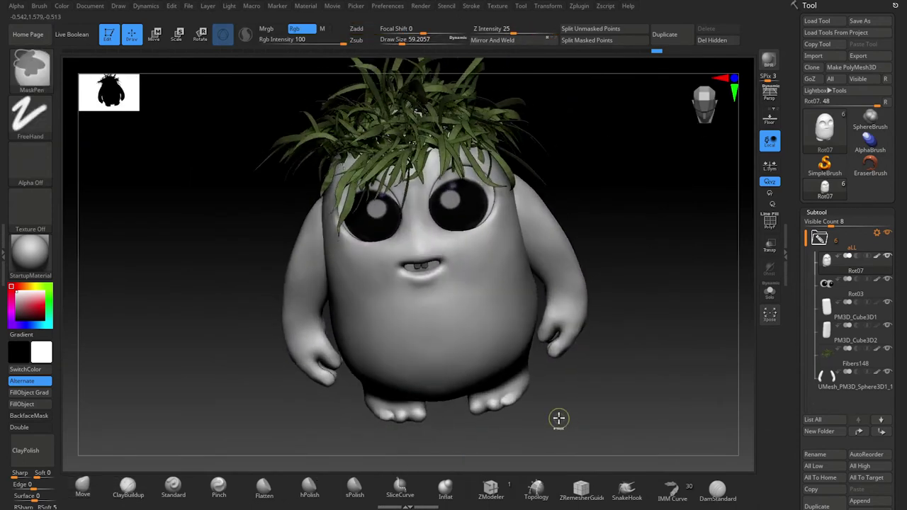
{"action": "left_click_drag", "start_coordinate": [410, 436], "coordinate": [462, 369]}
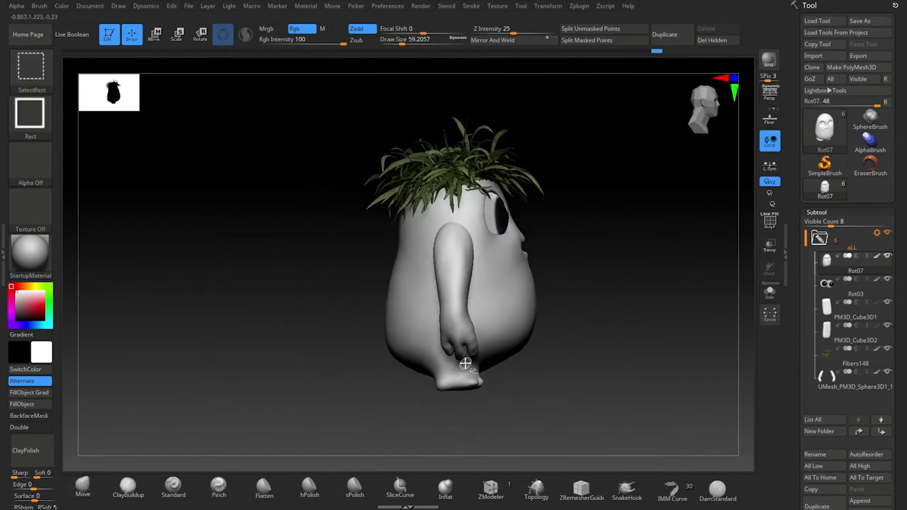
{"action": "key", "text": "b"}
{"action": "left_click", "coordinate": [226, 122]}
{"action": "mouse_move", "coordinate": [304, 91]}
{"action": "left_mouse_down", "text": "ctrl+shift"}
{"action": "mouse_move", "coordinate": [557, 385]}
{"action": "mouse_move", "coordinate": [577, 433]}
{"action": "mouse_move", "coordinate": [450, 383]}
{"action": "mouse_move", "coordinate": [464, 348]}
{"action": "mouse_move", "coordinate": [421, 370]}
{"action": "mouse_move", "coordinate": [498, 357]}
{"action": "mouse_move", "coordinate": [516, 399]}
{"action": "mouse_move", "coordinate": [500, 348]}
{"action": "mouse_move", "coordinate": [605, 408]}
{"action": "mouse_move", "coordinate": [349, 428]}
{"action": "left_mouse_up", "text": "ctrl+shift"}
{"action": "mouse_move", "coordinate": [479, 413]}
{"action": "left_mouse_down"}
{"action": "mouse_move", "coordinate": [586, 383]}
{"action": "mouse_move", "coordinate": [397, 333]}
{"action": "mouse_move", "coordinate": [411, 356]}
{"action": "left_mouse_up"}
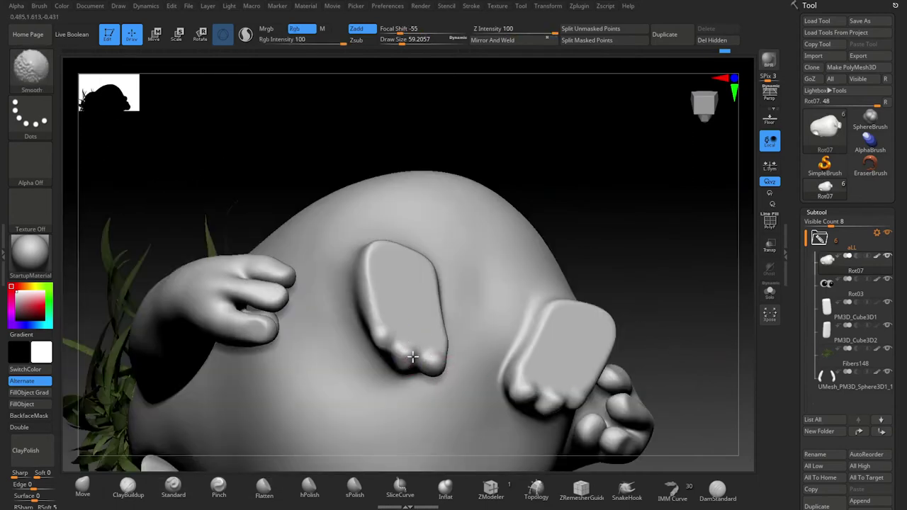
Shape the toes and soles with Move at size 62 and DamStandard at size 49.
{"action": "key", "text": "b"}
{"action": "key", "text": "m"}
{"action": "key", "text": "v"}
{"action": "mouse_move", "coordinate": [616, 252]}
{"action": "left_mouse_down"}
{"action": "mouse_move", "coordinate": [638, 283]}
{"action": "mouse_move", "coordinate": [684, 314]}
{"action": "mouse_move", "coordinate": [536, 340]}
{"action": "mouse_move", "coordinate": [543, 319]}
{"action": "left_mouse_up"}
{"action": "key", "text": "space"}
{"action": "mouse_move", "coordinate": [340, 333]}
{"action": "left_mouse_down"}
{"action": "mouse_move", "coordinate": [348, 358]}
{"action": "mouse_move", "coordinate": [411, 400]}
{"action": "mouse_move", "coordinate": [324, 376]}
{"action": "mouse_move", "coordinate": [426, 399]}
{"action": "mouse_move", "coordinate": [444, 337]}
{"action": "left_mouse_up"}
{"action": "key", "text": "b"}
{"action": "key", "text": "d"}
{"action": "key", "text": "s"}
{"action": "key", "text": "space"}
{"action": "mouse_move", "coordinate": [340, 361]}
{"action": "left_mouse_down"}
{"action": "mouse_move", "coordinate": [314, 375]}
{"action": "mouse_move", "coordinate": [435, 448]}
{"action": "mouse_move", "coordinate": [603, 383]}
{"action": "mouse_move", "coordinate": [438, 239]}
{"action": "left_mouse_up"}
Build up the creature's back and sides with the ClayBuildup brush.
{"action": "key", "text": "f"}
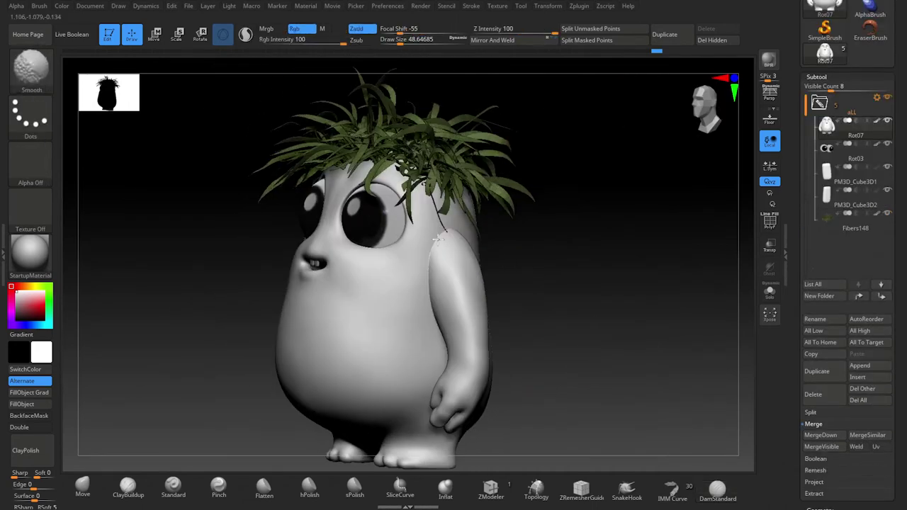
{"action": "key", "text": "space"}
{"action": "key", "text": "b"}
{"action": "key", "text": "c"}
{"action": "key", "text": "b"}
{"action": "mouse_move", "coordinate": [429, 284]}
{"action": "left_mouse_down"}
{"action": "mouse_move", "coordinate": [470, 251]}
{"action": "mouse_move", "coordinate": [583, 260]}
{"action": "left_mouse_up"}
{"action": "left_click_drag", "start_coordinate": [469, 276], "coordinate": [309, 486], "text": "shift"}
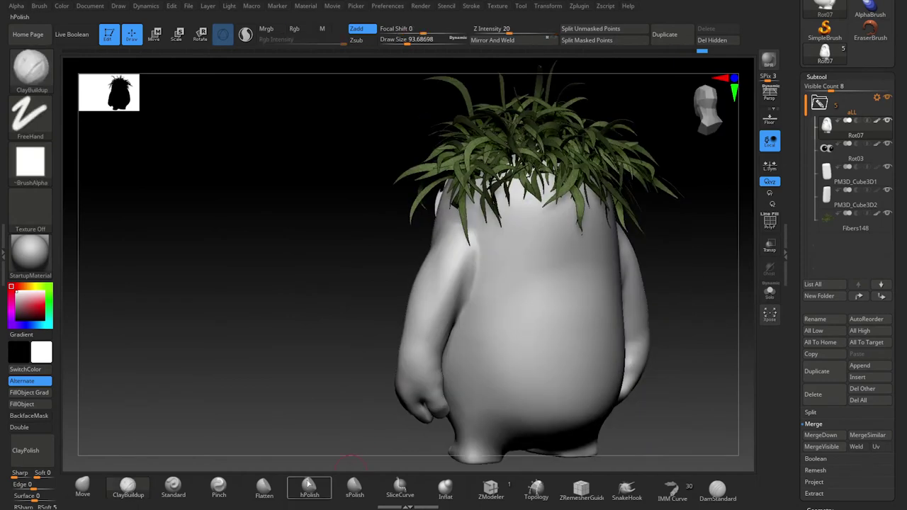
{"action": "left_click_drag", "start_coordinate": [318, 351], "coordinate": [451, 223], "text": "shift"}
{"action": "left_click_drag", "start_coordinate": [416, 284], "coordinate": [416, 305]}
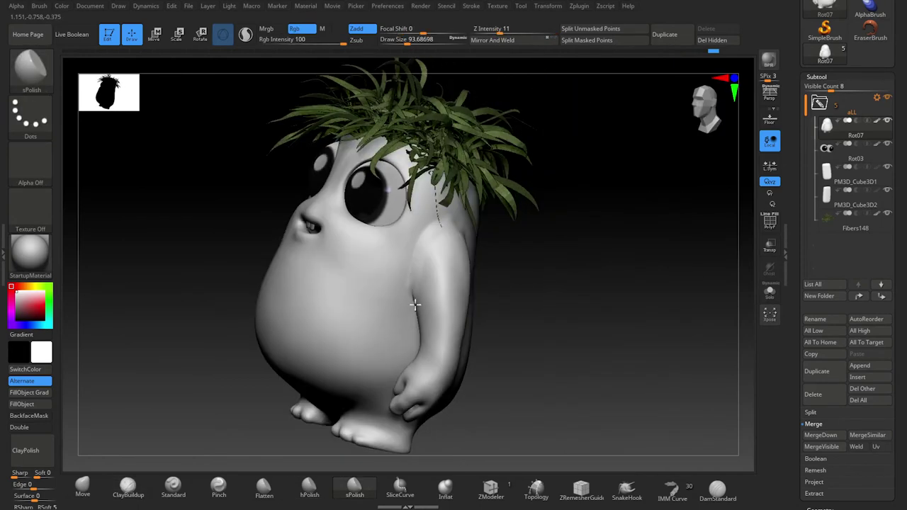
{"action": "key", "text": "space"}
{"action": "left_click_drag", "start_coordinate": [570, 340], "coordinate": [546, 317]}
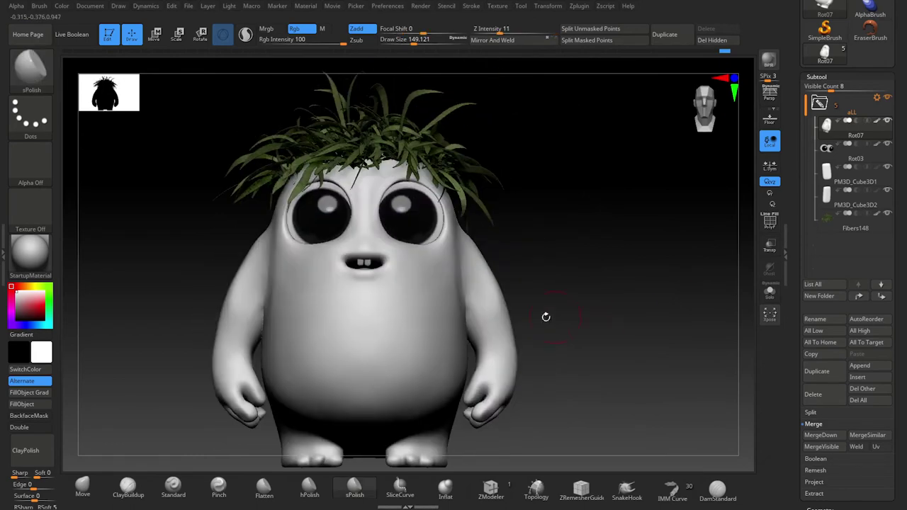
Adjust the body surfaces with the Move brush from three-quarter, side and back views.
{"action": "left_click", "coordinate": [89, 494]}
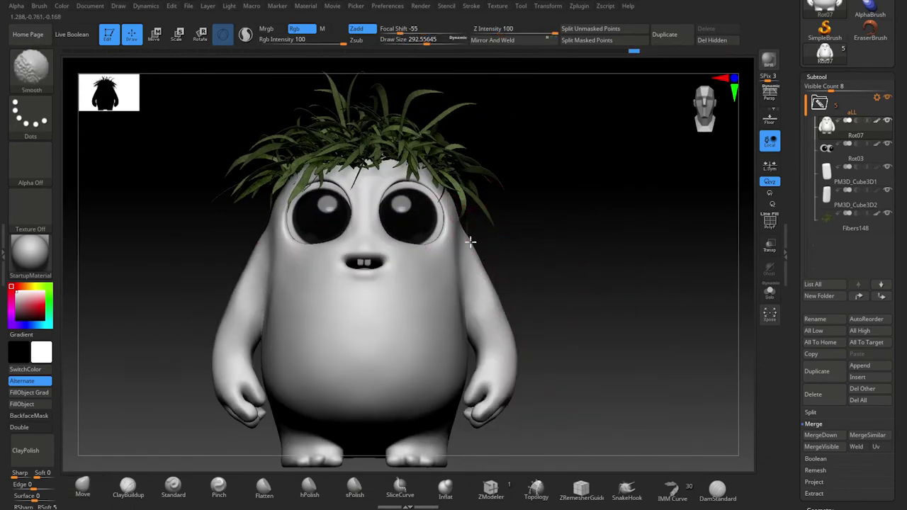
{"action": "left_click_drag", "start_coordinate": [583, 307], "coordinate": [319, 253]}
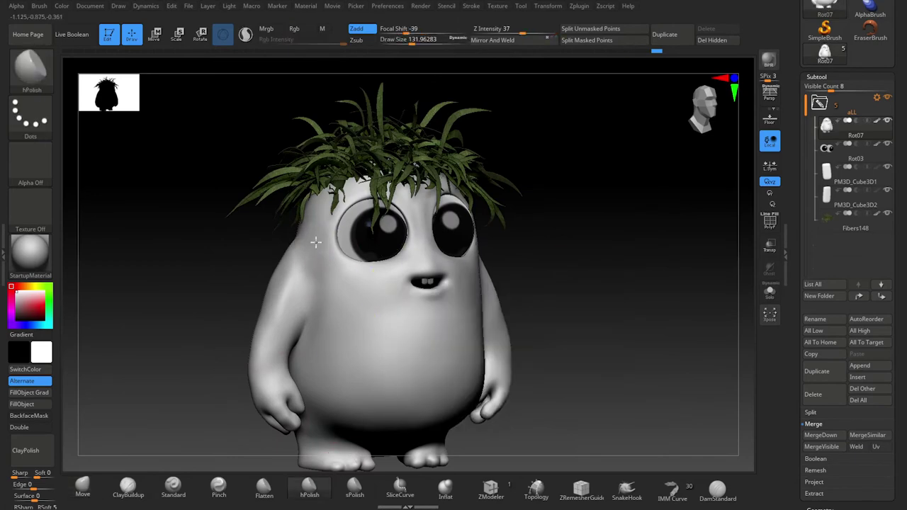
{"action": "left_click_drag", "start_coordinate": [320, 335], "coordinate": [657, 359]}
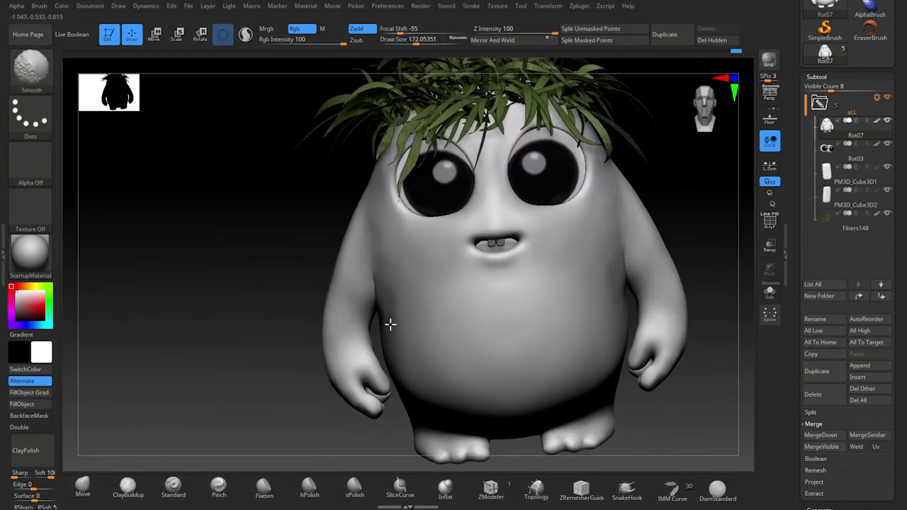
{"action": "mouse_move", "coordinate": [395, 283]}
{"action": "right_mouse_down"}
{"action": "mouse_move", "coordinate": [689, 395]}
{"action": "mouse_move", "coordinate": [253, 284]}
{"action": "right_mouse_up"}
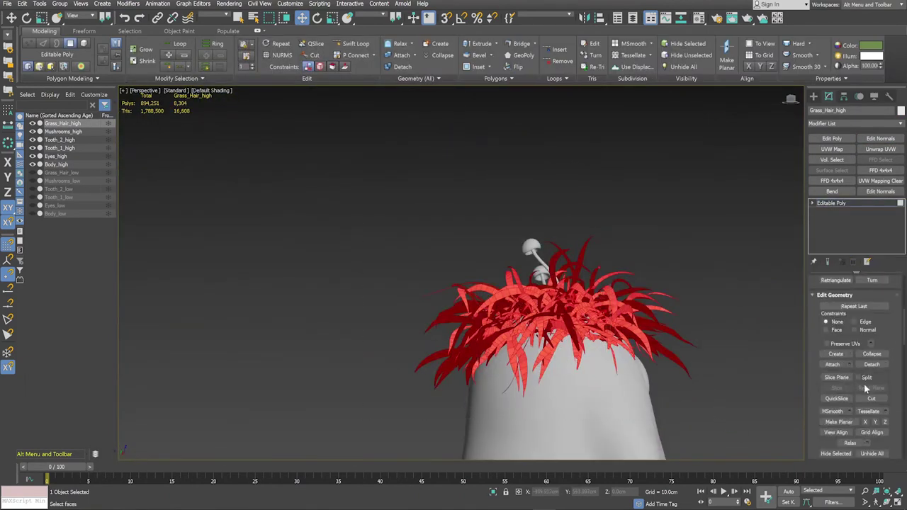
Select and delete the stray blade faces above the eye on Grass_Hair_low.
{"action": "left_click", "coordinate": [730, 341]}
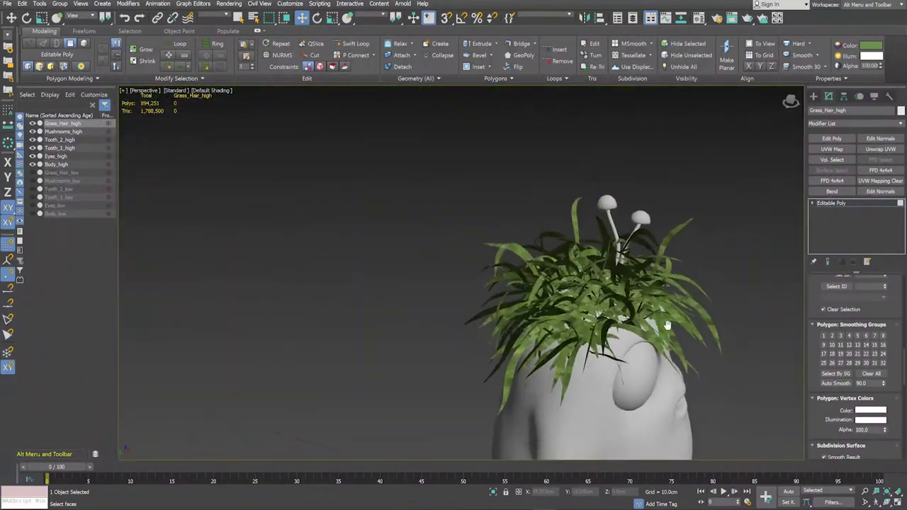
{"action": "middle_click_drag", "start_coordinate": [667, 325], "coordinate": [707, 308], "text": "alt"}
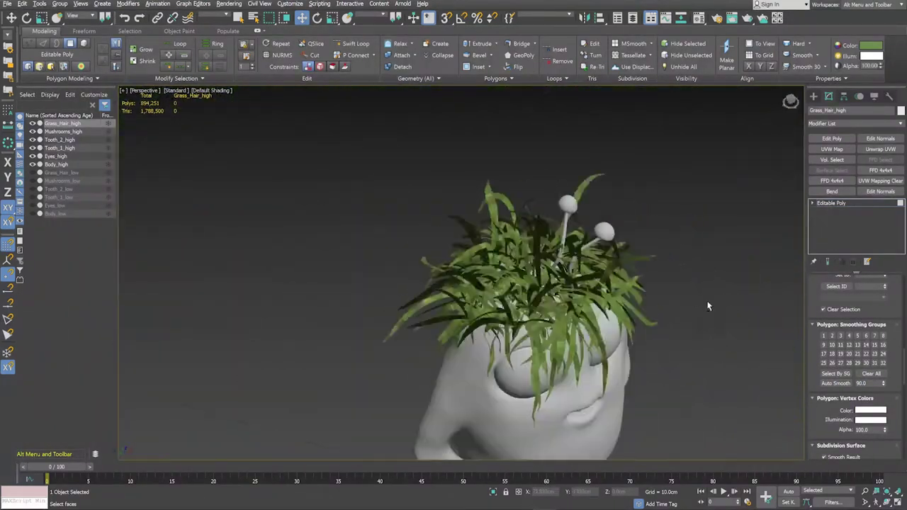
{"action": "left_click", "coordinate": [653, 258]}
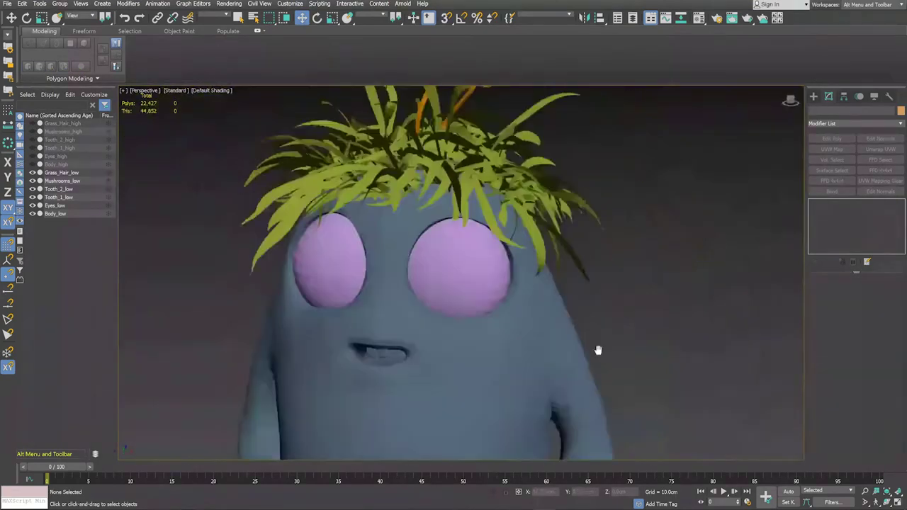
{"action": "mouse_move", "coordinate": [717, 260]}
{"action": "middle_mouse_down", "text": "alt"}
{"action": "mouse_move", "coordinate": [622, 327]}
{"action": "mouse_move", "coordinate": [797, 348]}
{"action": "mouse_move", "coordinate": [596, 341]}
{"action": "mouse_move", "coordinate": [664, 355]}
{"action": "middle_mouse_up", "text": "alt"}
{"action": "scroll", "coordinate": [567, 298], "scroll_direction": "up", "scroll_amount": 5}
{"action": "left_click", "coordinate": [456, 226]}
{"action": "scroll", "coordinate": [463, 236], "scroll_direction": "down", "scroll_amount": 5}
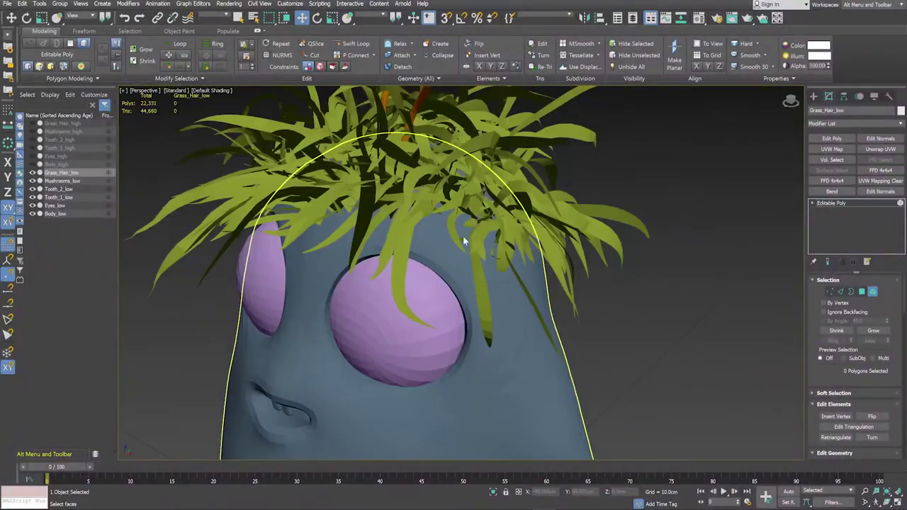
{"action": "scroll", "coordinate": [463, 237], "scroll_direction": "down", "scroll_amount": 3}
{"action": "middle_click_drag", "start_coordinate": [463, 236], "coordinate": [255, 117], "text": "alt"}
{"action": "left_click", "coordinate": [375, 189]}
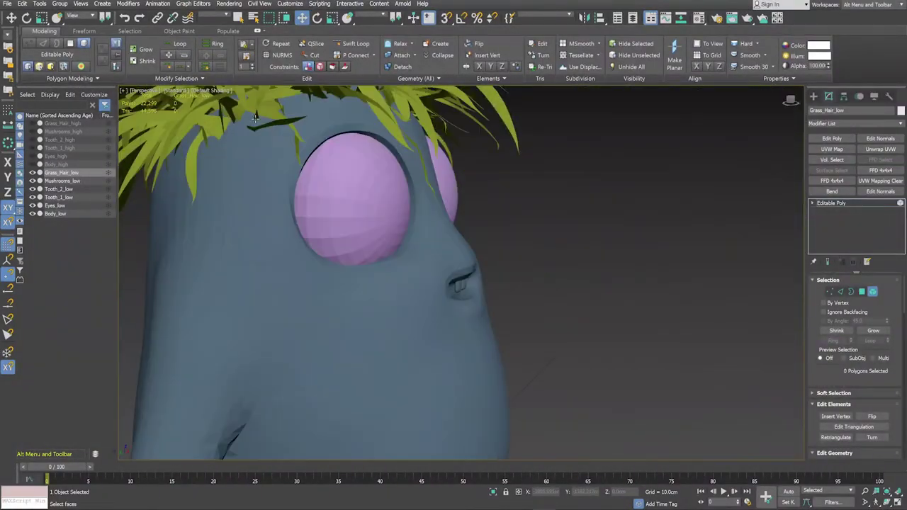
{"action": "middle_click_drag", "start_coordinate": [315, 131], "coordinate": [456, 283], "text": "alt"}
{"action": "scroll", "coordinate": [316, 234], "scroll_direction": "up", "scroll_amount": 3}
{"action": "key", "text": "e"}
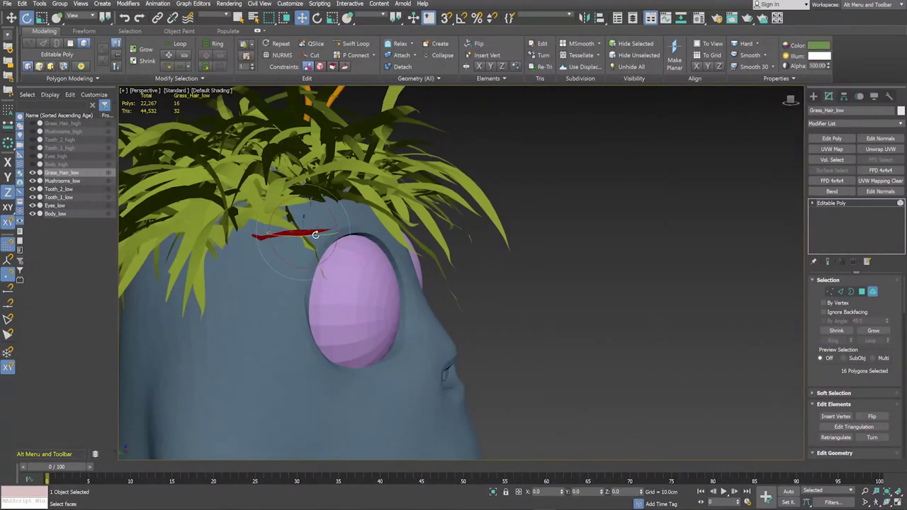
{"action": "key", "text": "Delete"}
Delete the remaining stray hair faces at the front, bringing the scene to 22,171 polygons.
{"action": "scroll", "coordinate": [568, 337], "scroll_direction": "down", "scroll_amount": 5}
{"action": "scroll", "coordinate": [568, 337], "scroll_direction": "up", "scroll_amount": 5}
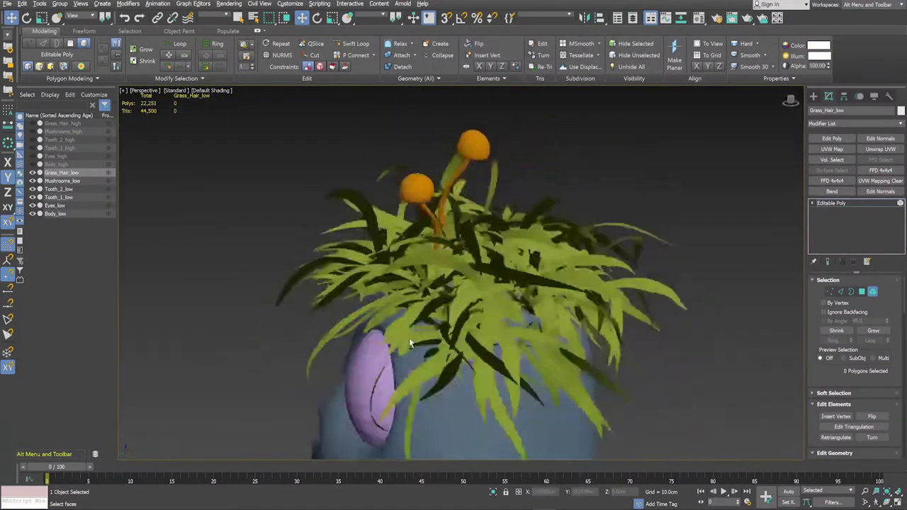
{"action": "middle_click_drag", "start_coordinate": [568, 337], "coordinate": [496, 304], "text": "alt"}
{"action": "middle_click_drag", "start_coordinate": [532, 268], "coordinate": [560, 333], "text": "alt"}
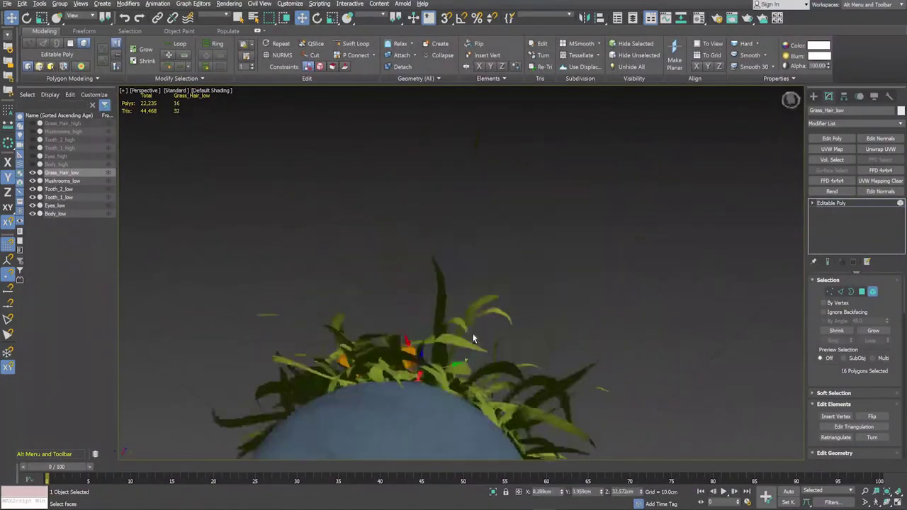
{"action": "scroll", "coordinate": [580, 398], "scroll_direction": "up", "scroll_amount": 5}
{"action": "scroll", "coordinate": [580, 398], "scroll_direction": "down", "scroll_amount": 3}
{"action": "left_click", "coordinate": [516, 310]}
{"action": "mouse_move", "coordinate": [517, 309]}
{"action": "middle_mouse_down", "text": "alt"}
{"action": "mouse_move", "coordinate": [591, 375]}
{"action": "mouse_move", "coordinate": [550, 359]}
{"action": "mouse_move", "coordinate": [662, 341]}
{"action": "mouse_move", "coordinate": [497, 369]}
{"action": "middle_mouse_up", "text": "alt"}
{"action": "key", "text": "Delete"}
{"action": "scroll", "coordinate": [590, 376], "scroll_direction": "down", "scroll_amount": 3}
{"action": "key", "text": "Delete"}
{"action": "scroll", "coordinate": [497, 369], "scroll_direction": "down", "scroll_amount": 3}
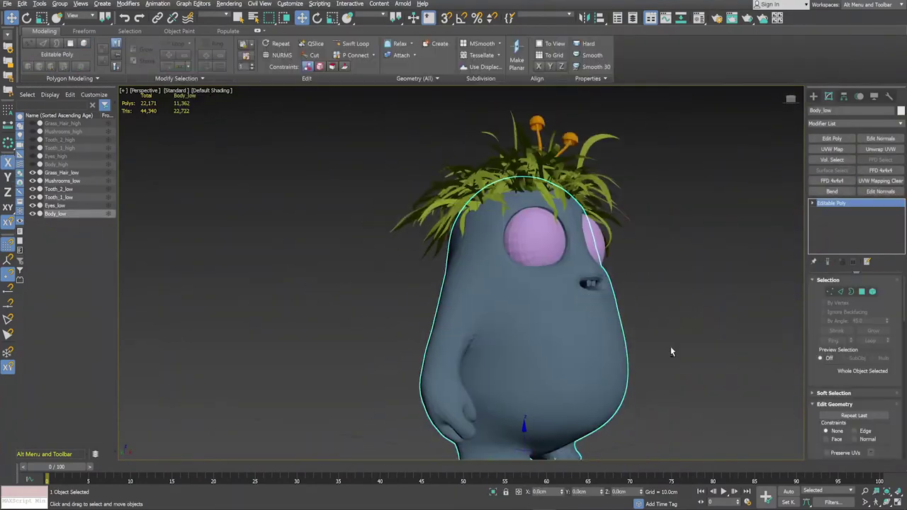
Select all five _low meshes and add an Edit Poly modifier in polygon mode.
{"action": "scroll", "coordinate": [670, 346], "scroll_direction": "down", "scroll_amount": 2}
{"action": "key", "text": "ctrl+a"}
{"action": "left_click", "coordinate": [832, 139]}
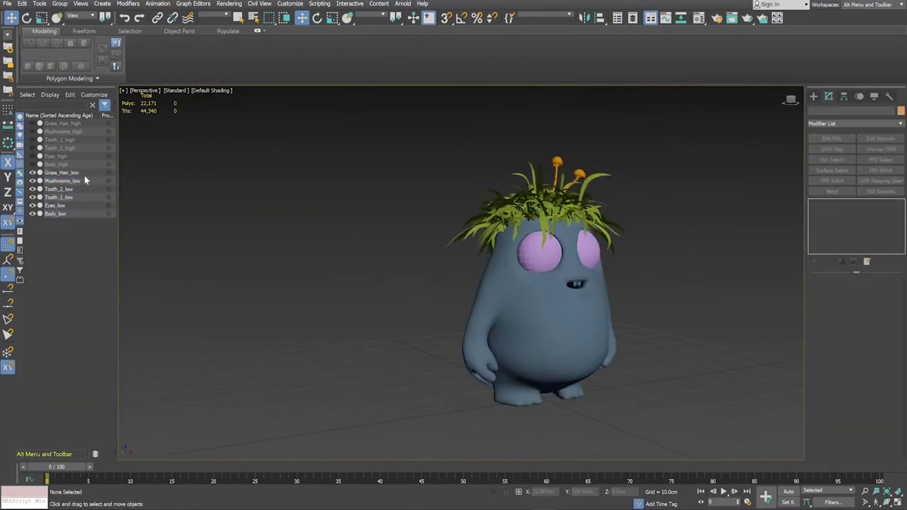
{"action": "key", "text": "4"}
{"action": "scroll", "coordinate": [591, 222], "scroll_direction": "up", "scroll_amount": 5}
{"action": "scroll", "coordinate": [591, 222], "scroll_direction": "down", "scroll_amount": 5}
Add Edit Normals, reset the normals, set Display Length to 0.51, then select Grass_Hair_low.
{"action": "left_click", "coordinate": [881, 138]}
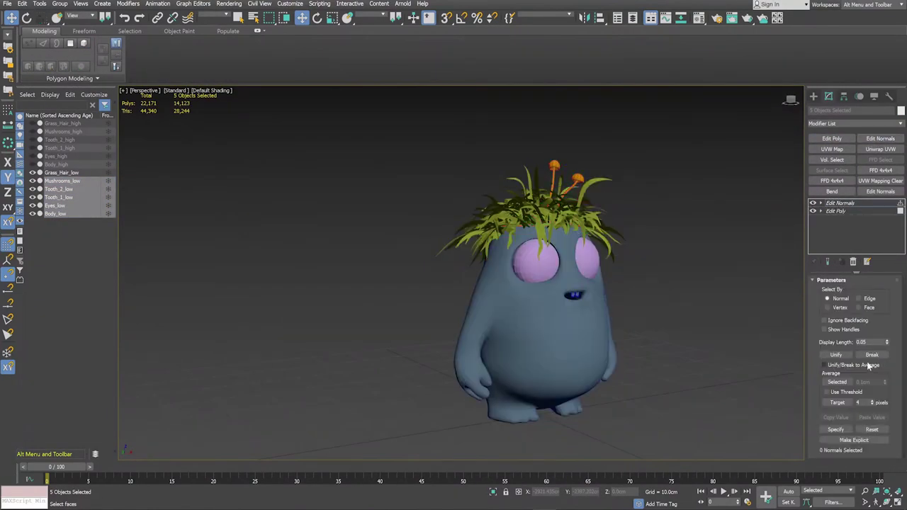
{"action": "left_click", "coordinate": [872, 429]}
{"action": "scroll", "coordinate": [560, 290], "scroll_direction": "up", "scroll_amount": 5}
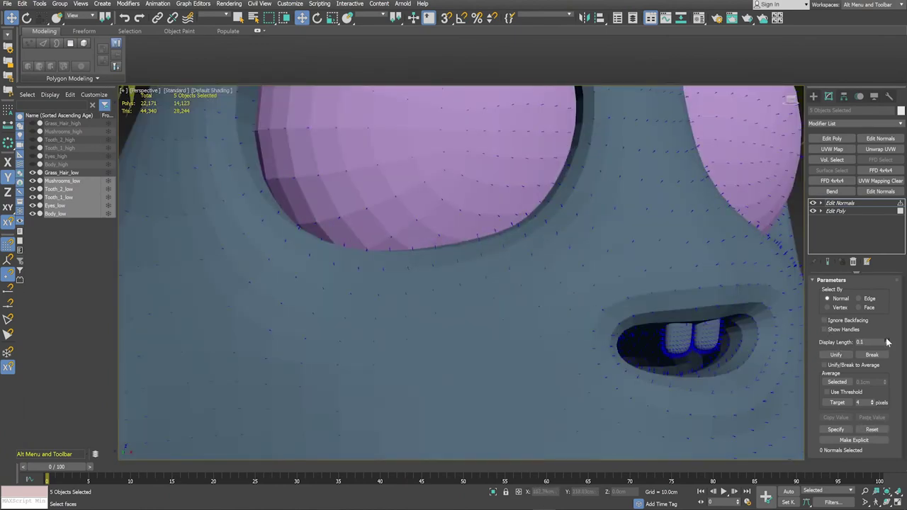
{"action": "left_click_drag", "start_coordinate": [887, 343], "coordinate": [887, 333]}
{"action": "scroll", "coordinate": [766, 324], "scroll_direction": "down", "scroll_amount": 5}
{"action": "key", "text": "ctrl+a"}
{"action": "scroll", "coordinate": [767, 324], "scroll_direction": "up", "scroll_amount": 5}
{"action": "scroll", "coordinate": [767, 324], "scroll_direction": "down", "scroll_amount": 5}
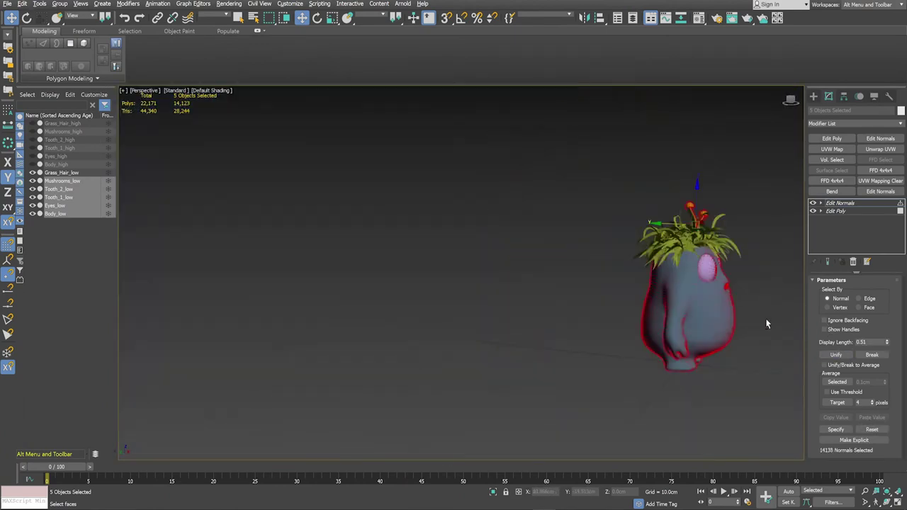
{"action": "scroll", "coordinate": [709, 312], "scroll_direction": "up", "scroll_amount": 2}
{"action": "left_click", "coordinate": [575, 227]}
{"action": "scroll", "coordinate": [557, 236], "scroll_direction": "up", "scroll_amount": 5}
{"action": "scroll", "coordinate": [557, 236], "scroll_direction": "up", "scroll_amount": 3}
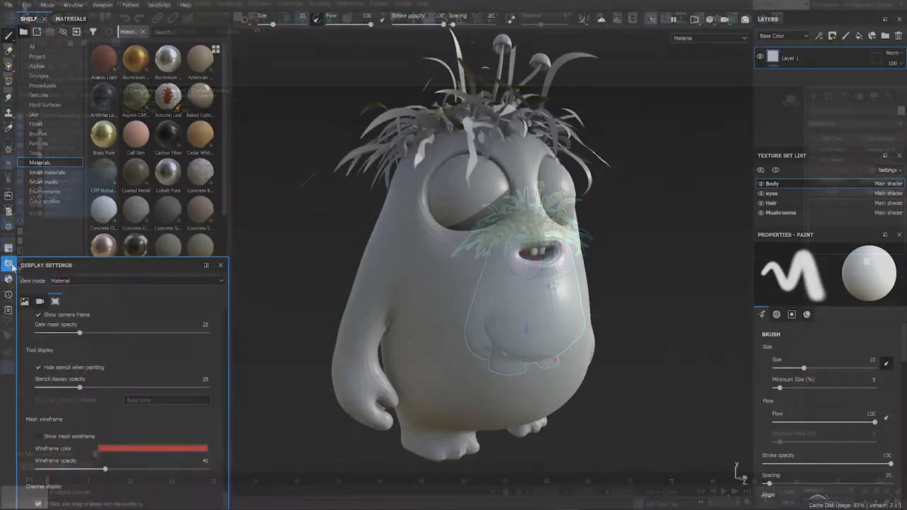
Open Texture Set Settings for baking and move the panel out of the way.
{"action": "left_click", "coordinate": [582, 405]}
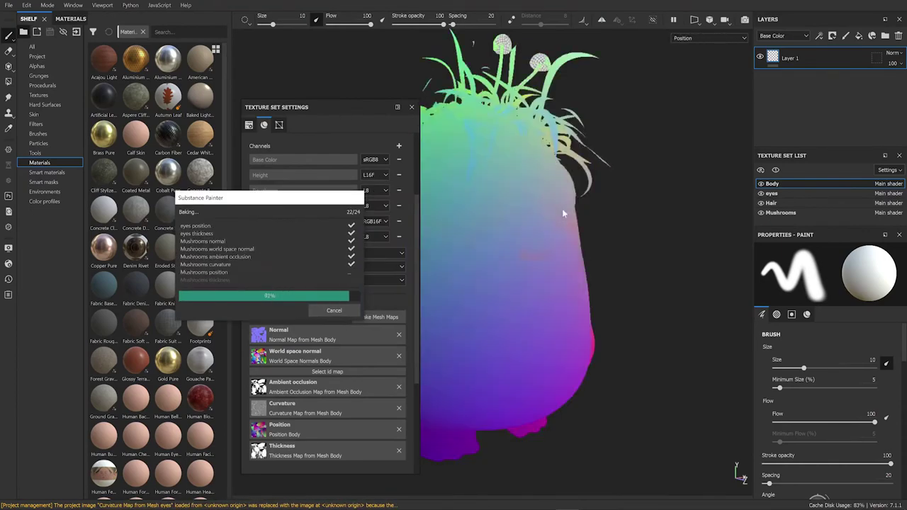
{"action": "scroll", "coordinate": [657, 232], "scroll_direction": "up", "scroll_amount": 5}
{"action": "scroll", "coordinate": [657, 232], "scroll_direction": "up", "scroll_amount": 3}
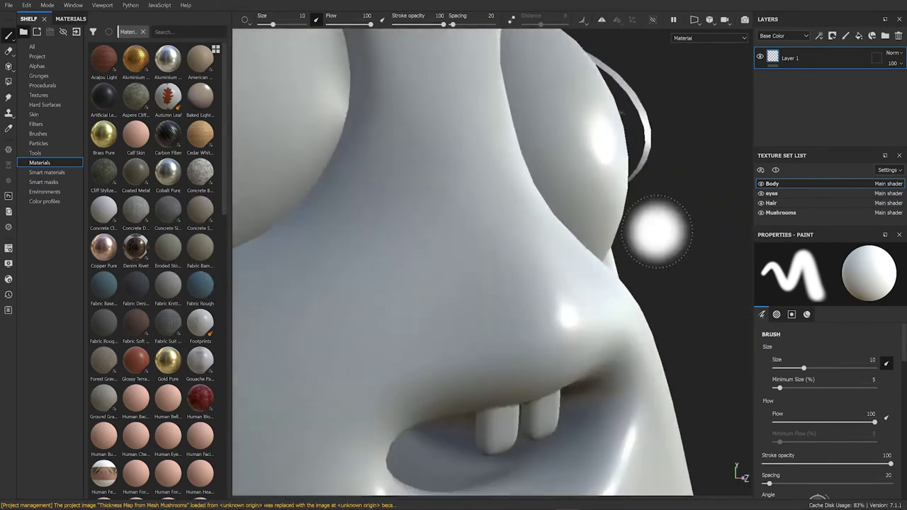
{"action": "key", "text": "f"}
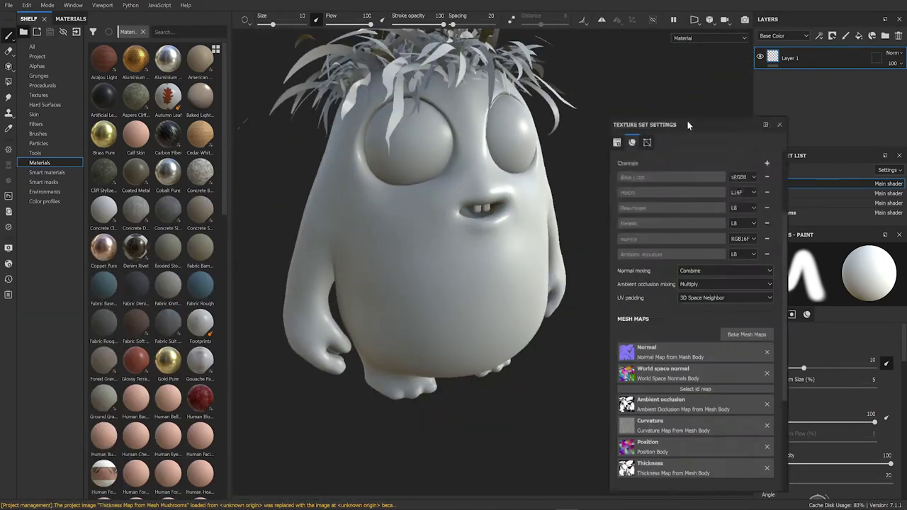
{"action": "left_click_drag", "start_coordinate": [687, 125], "coordinate": [555, 89]}
Bake all 24 mesh maps matched by mesh name, then inspect the character from below.
{"action": "left_click", "coordinate": [615, 298]}
{"action": "scroll", "coordinate": [414, 242], "scroll_direction": "down", "scroll_amount": 2}
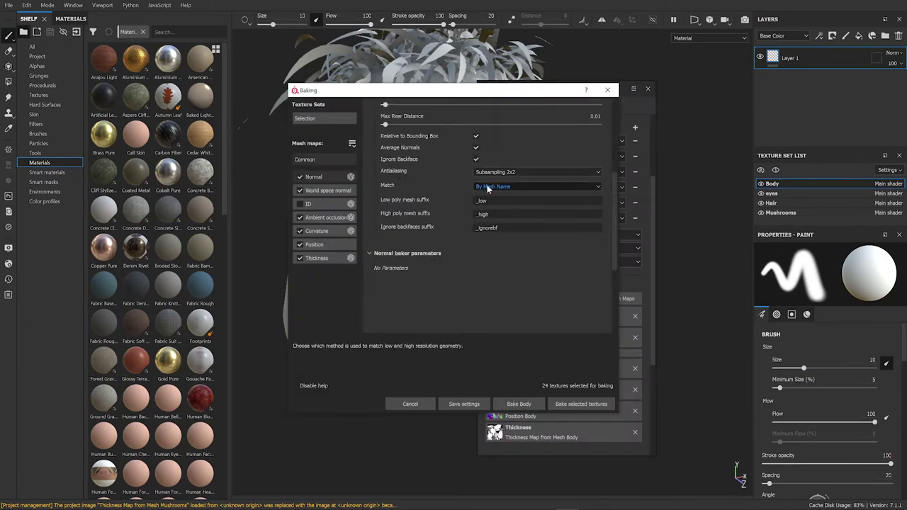
{"action": "left_click", "coordinate": [580, 404]}
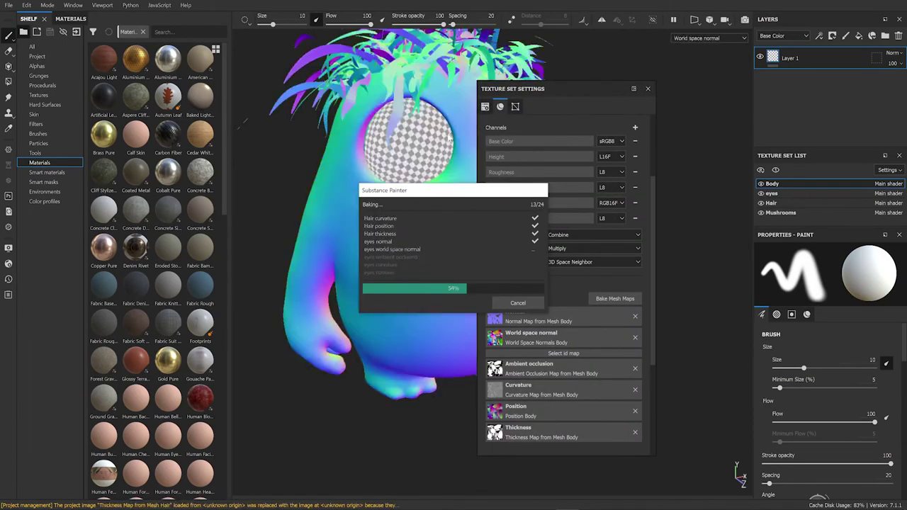
{"action": "left_click", "coordinate": [517, 303]}
{"action": "scroll", "coordinate": [397, 152], "scroll_direction": "up", "scroll_amount": 5}
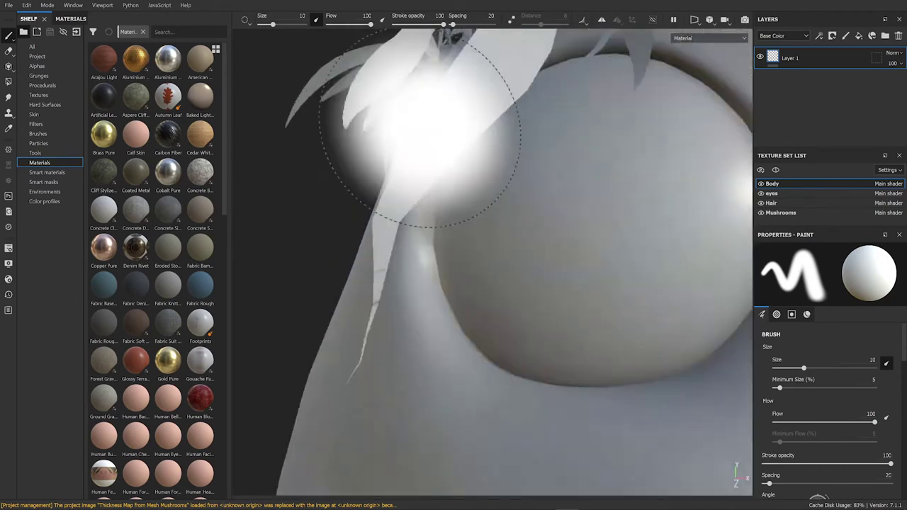
{"action": "scroll", "coordinate": [721, 106], "scroll_direction": "up", "scroll_amount": 3}
{"action": "scroll", "coordinate": [304, 247], "scroll_direction": "down", "scroll_amount": 3}
{"action": "scroll", "coordinate": [482, 284], "scroll_direction": "down", "scroll_amount": 4}
{"action": "scroll", "coordinate": [662, 318], "scroll_direction": "down", "scroll_amount": 4}
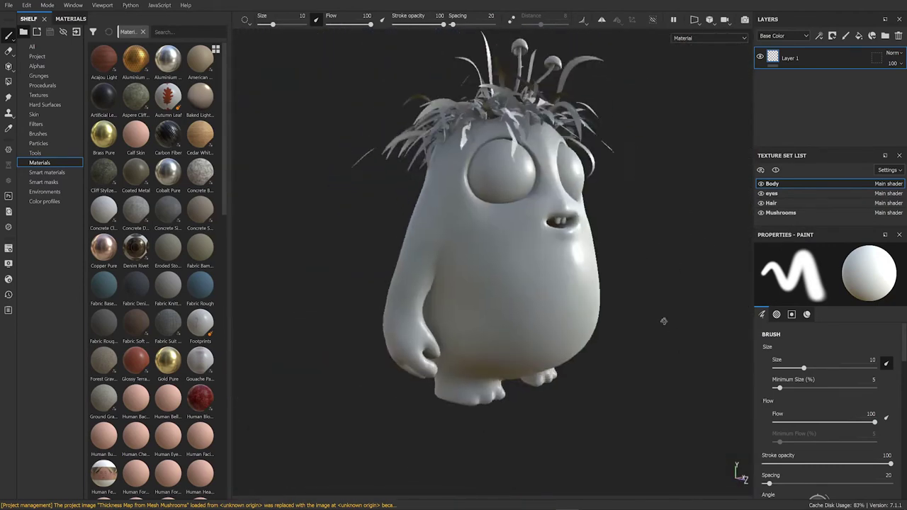
{"action": "mouse_move", "coordinate": [662, 319]}
{"action": "left_mouse_down", "text": "alt"}
{"action": "mouse_move", "coordinate": [637, 205]}
{"action": "mouse_move", "coordinate": [652, 324]}
{"action": "mouse_move", "coordinate": [609, 168]}
{"action": "mouse_move", "coordinate": [426, 191]}
{"action": "mouse_move", "coordinate": [690, 252]}
{"action": "mouse_move", "coordinate": [667, 255]}
{"action": "left_mouse_up", "text": "alt"}
{"action": "scroll", "coordinate": [638, 284], "scroll_direction": "up", "scroll_amount": 3}
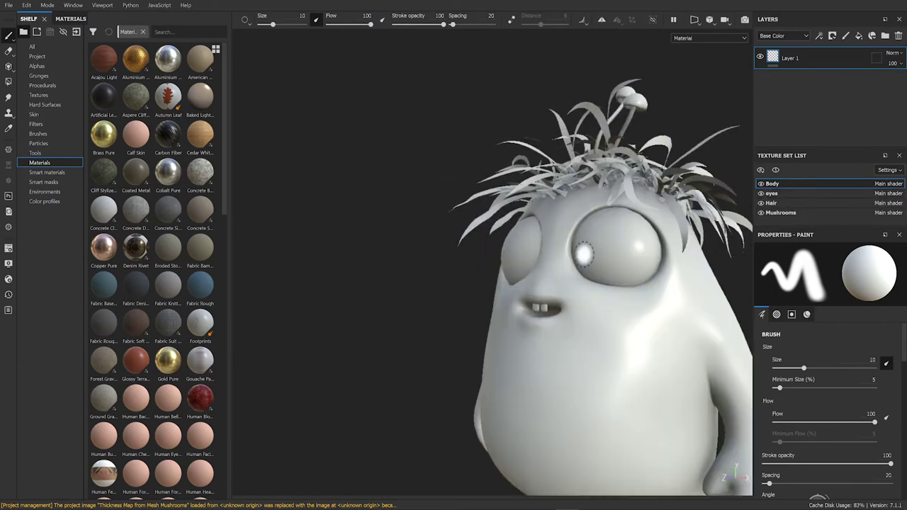
{"action": "scroll", "coordinate": [623, 277], "scroll_direction": "down", "scroll_amount": 3}
Apply the Moss Cover material to the Hair texture set.
{"action": "scroll", "coordinate": [662, 299], "scroll_direction": "up", "scroll_amount": 4}
{"action": "middle_click_drag", "start_coordinate": [662, 300], "coordinate": [753, 372]}
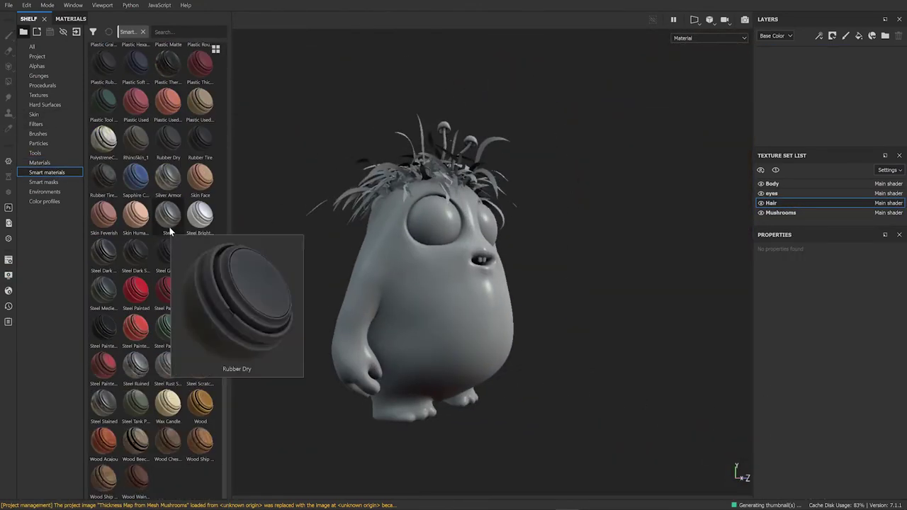
{"action": "left_click", "coordinate": [40, 163]}
{"action": "scroll", "coordinate": [156, 269], "scroll_direction": "down", "scroll_amount": 5}
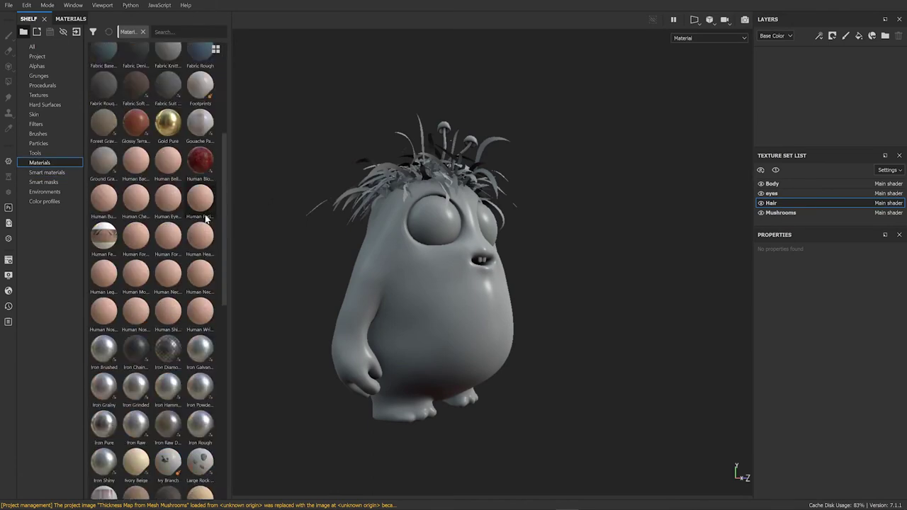
{"action": "left_click_drag", "start_coordinate": [103, 256], "coordinate": [284, 366]}
{"action": "scroll", "coordinate": [530, 99], "scroll_direction": "up", "scroll_amount": 3}
{"action": "left_click_drag", "start_coordinate": [530, 103], "coordinate": [532, 186], "text": "alt"}
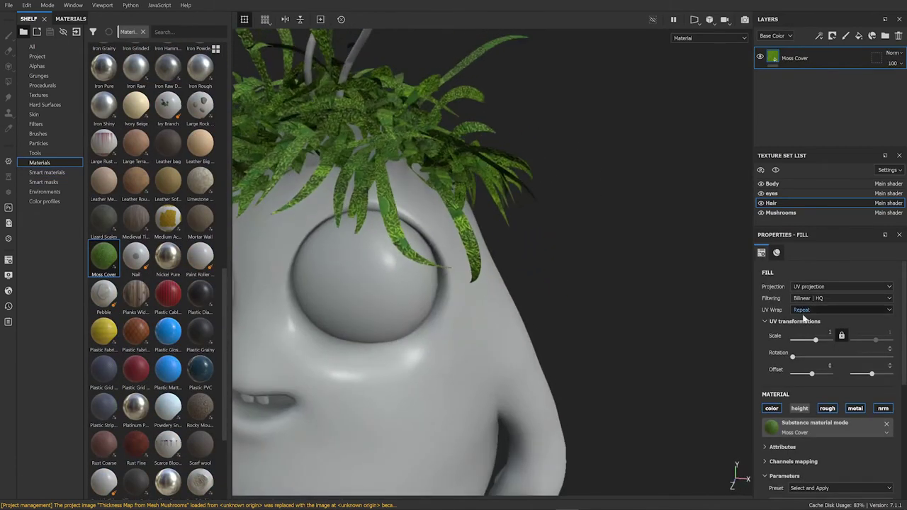
Frame the character and layer Zombie Bubbles Skin and Spray Paint Tag onto the hair.
{"action": "key", "text": "f"}
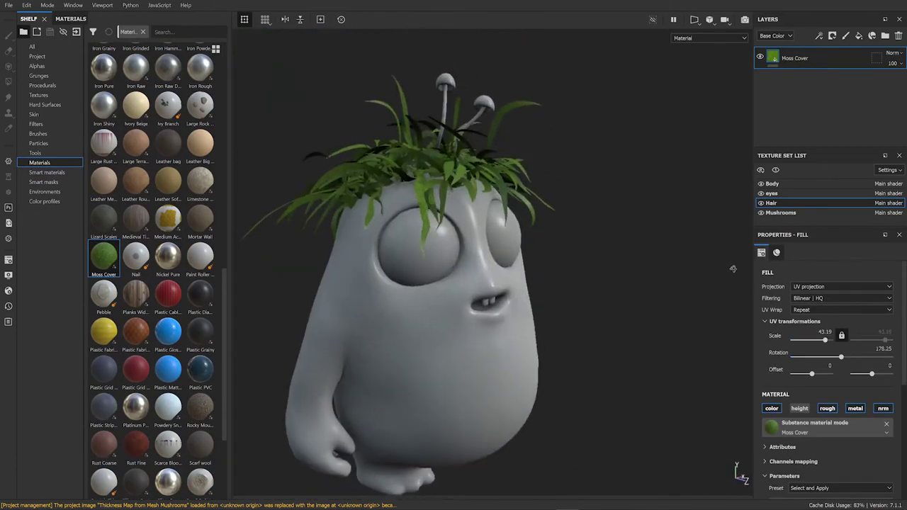
{"action": "scroll", "coordinate": [817, 381], "scroll_direction": "down", "scroll_amount": 3}
{"action": "scroll", "coordinate": [817, 381], "scroll_direction": "down", "scroll_amount": 1}
{"action": "left_click_drag", "start_coordinate": [891, 452], "coordinate": [851, 459]}
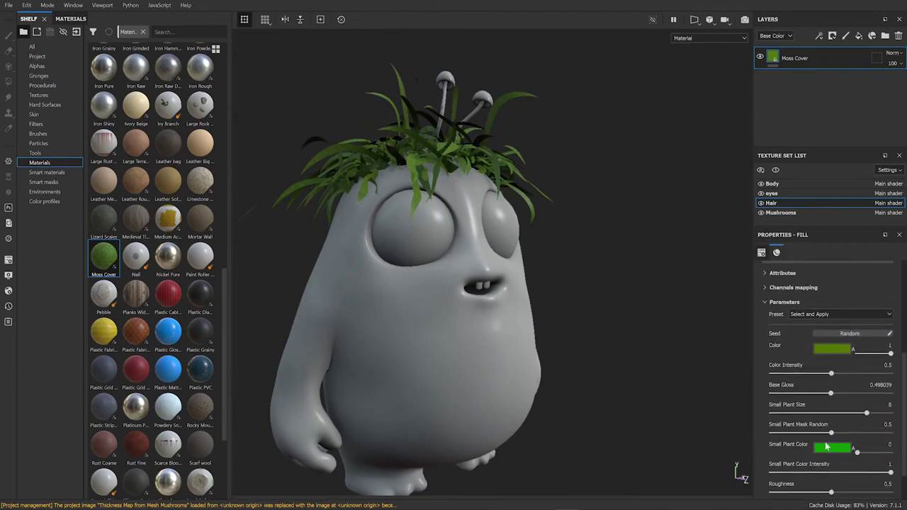
{"action": "scroll", "coordinate": [785, 381], "scroll_direction": "up", "scroll_amount": 6}
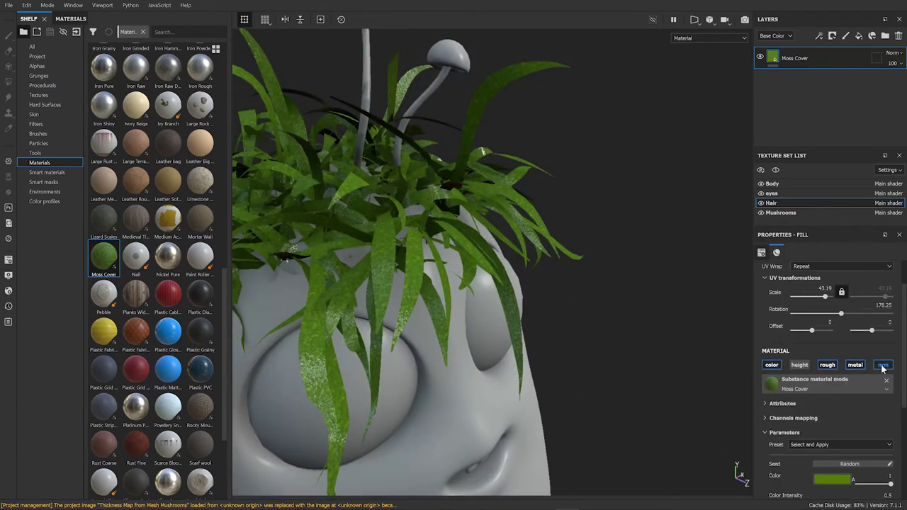
{"action": "scroll", "coordinate": [836, 418], "scroll_direction": "down", "scroll_amount": 3}
{"action": "scroll", "coordinate": [824, 418], "scroll_direction": "down", "scroll_amount": 1}
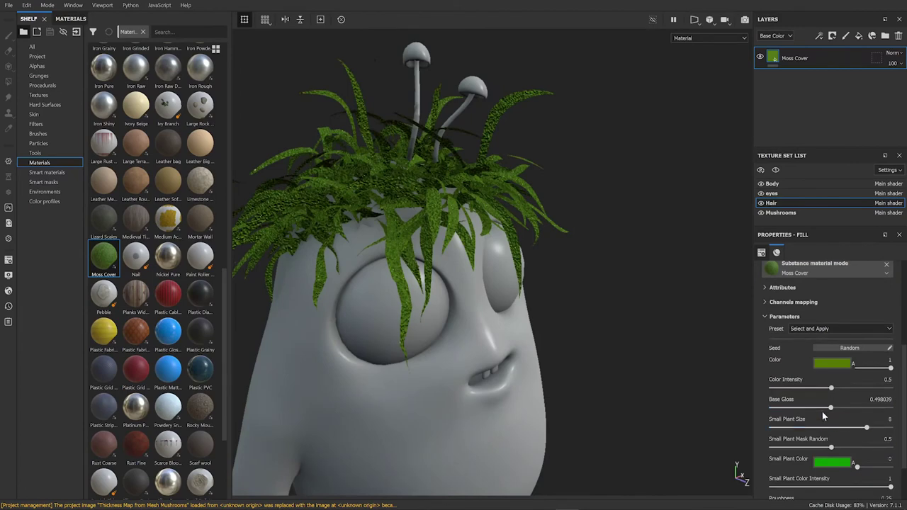
{"action": "scroll", "coordinate": [801, 426], "scroll_direction": "down", "scroll_amount": 3}
{"action": "scroll", "coordinate": [835, 459], "scroll_direction": "down", "scroll_amount": 3}
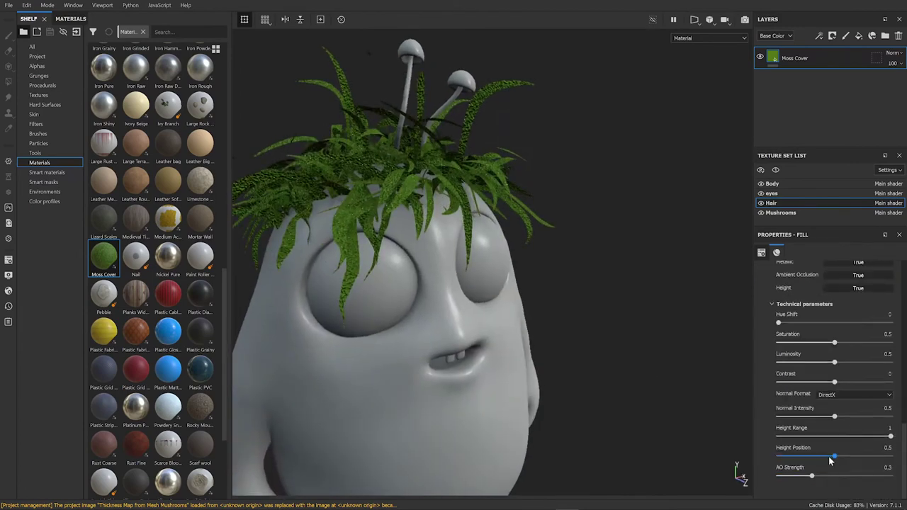
{"action": "left_click_drag", "start_coordinate": [831, 448], "coordinate": [781, 447]}
{"action": "scroll", "coordinate": [188, 368], "scroll_direction": "down", "scroll_amount": 4}
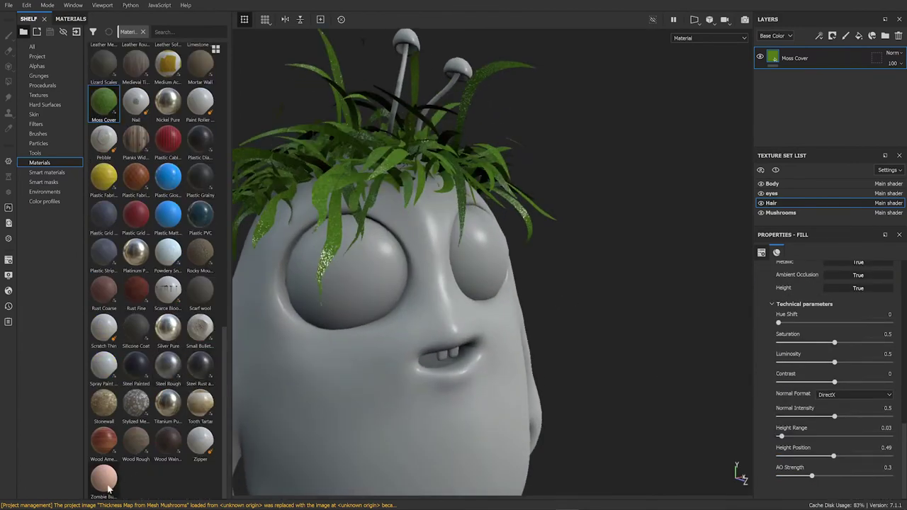
{"action": "left_click_drag", "start_coordinate": [108, 487], "coordinate": [796, 98]}
{"action": "left_click_drag", "start_coordinate": [104, 366], "coordinate": [801, 60]}
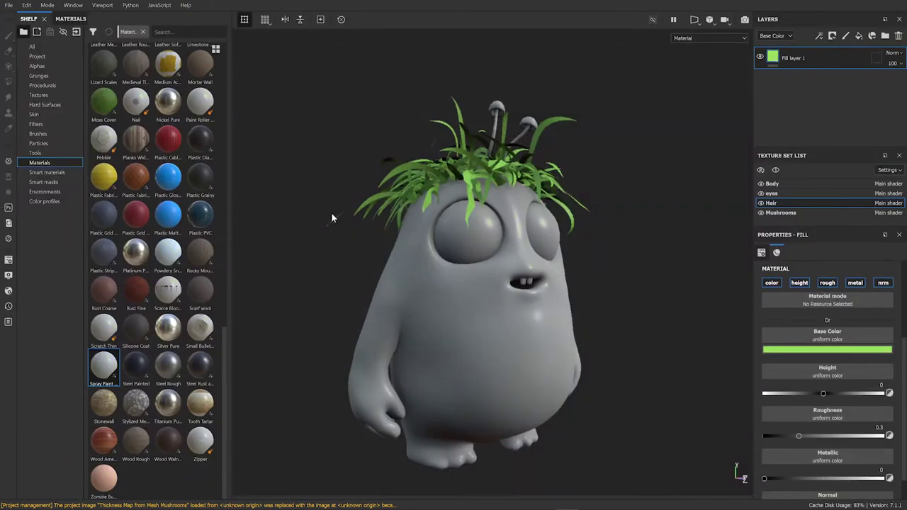
Inspect the fur at the body's edge from below and choose the Pollock brush.
{"action": "scroll", "coordinate": [141, 287], "scroll_direction": "up", "scroll_amount": 5}
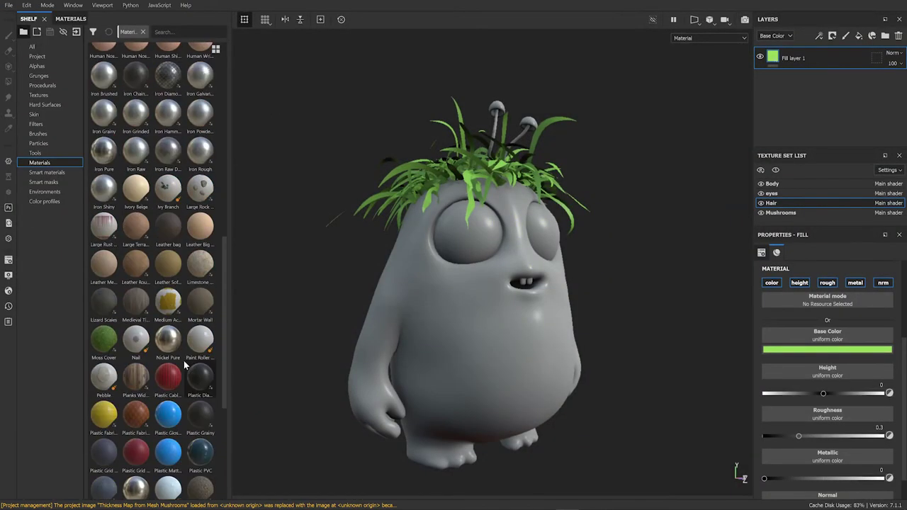
{"action": "scroll", "coordinate": [141, 287], "scroll_direction": "up", "scroll_amount": 5}
{"action": "scroll", "coordinate": [141, 287], "scroll_direction": "up", "scroll_amount": 5}
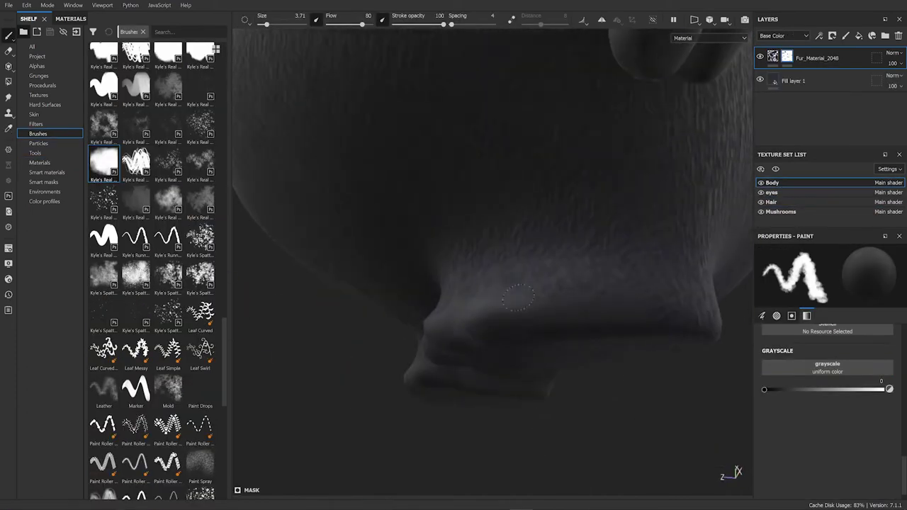
{"action": "scroll", "coordinate": [581, 421], "scroll_direction": "down", "scroll_amount": 5}
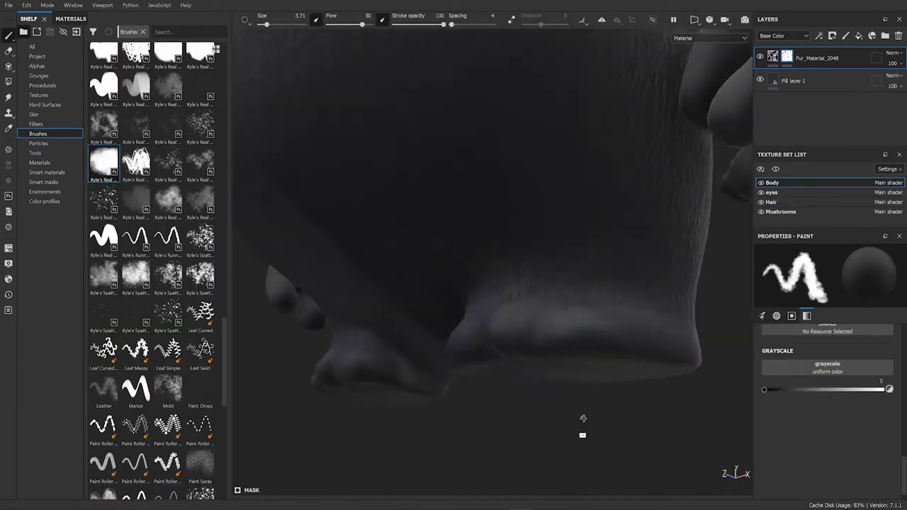
{"action": "scroll", "coordinate": [683, 425], "scroll_direction": "down", "scroll_amount": 5}
{"action": "left_click_drag", "start_coordinate": [683, 426], "coordinate": [458, 375], "text": "alt"}
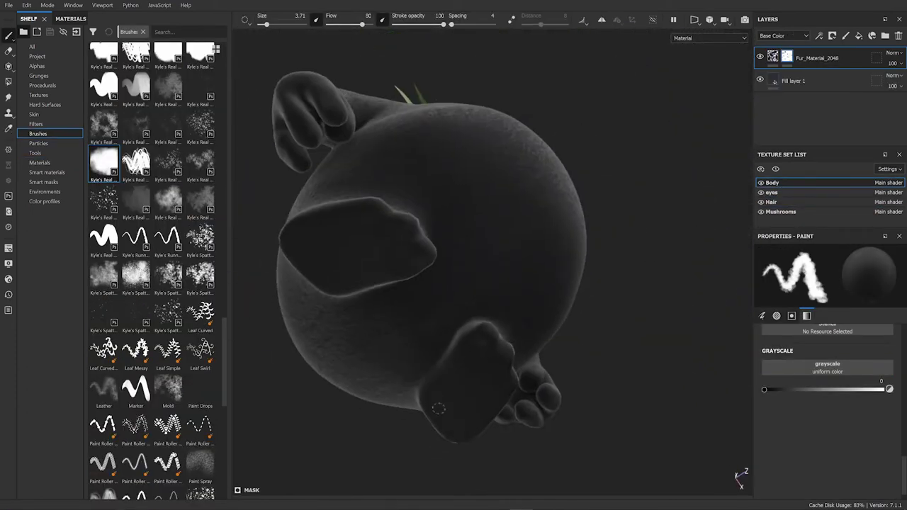
{"action": "left_click_drag", "start_coordinate": [439, 408], "coordinate": [621, 436], "text": "alt"}
{"action": "scroll", "coordinate": [621, 435], "scroll_direction": "up", "scroll_amount": 5}
{"action": "scroll", "coordinate": [424, 371], "scroll_direction": "up", "scroll_amount": 3}
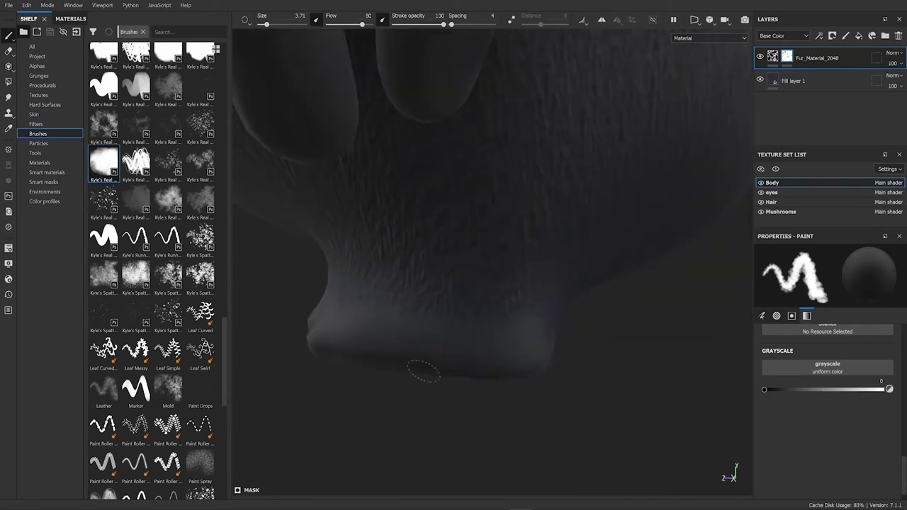
{"action": "mouse_move", "coordinate": [424, 371]}
{"action": "left_mouse_down", "text": "alt"}
{"action": "mouse_move", "coordinate": [618, 423]}
{"action": "mouse_move", "coordinate": [473, 215]}
{"action": "left_mouse_up", "text": "alt"}
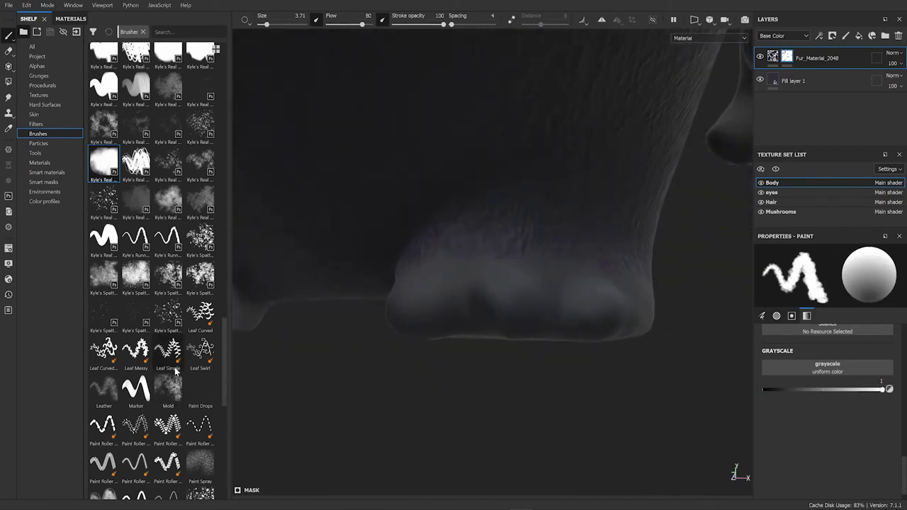
{"action": "scroll", "coordinate": [176, 372], "scroll_direction": "down", "scroll_amount": 1}
{"action": "left_click", "coordinate": [200, 478]}
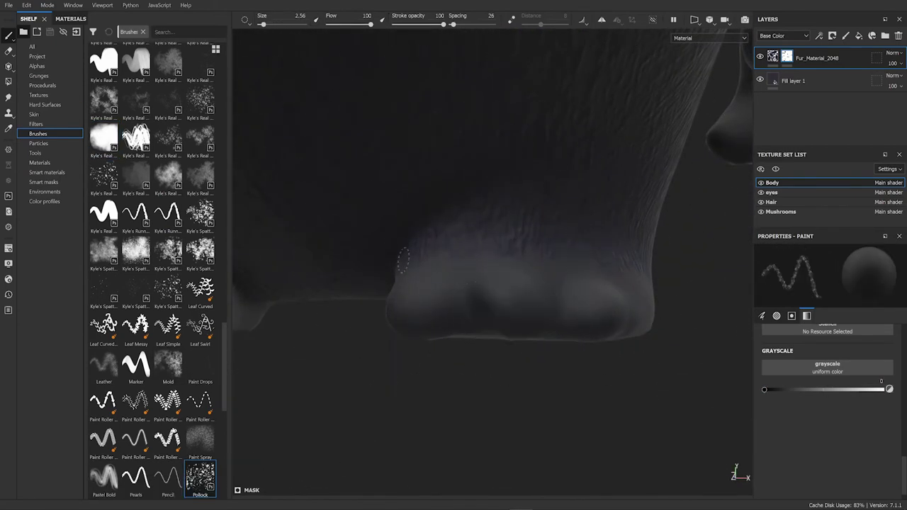
Examine the body base up close, frame the character, and switch to the Iray render preview.
{"action": "mouse_move", "coordinate": [403, 261]}
{"action": "left_mouse_down", "text": "alt"}
{"action": "mouse_move", "coordinate": [557, 320]}
{"action": "mouse_move", "coordinate": [573, 304]}
{"action": "mouse_move", "coordinate": [637, 356]}
{"action": "left_mouse_up", "text": "alt"}
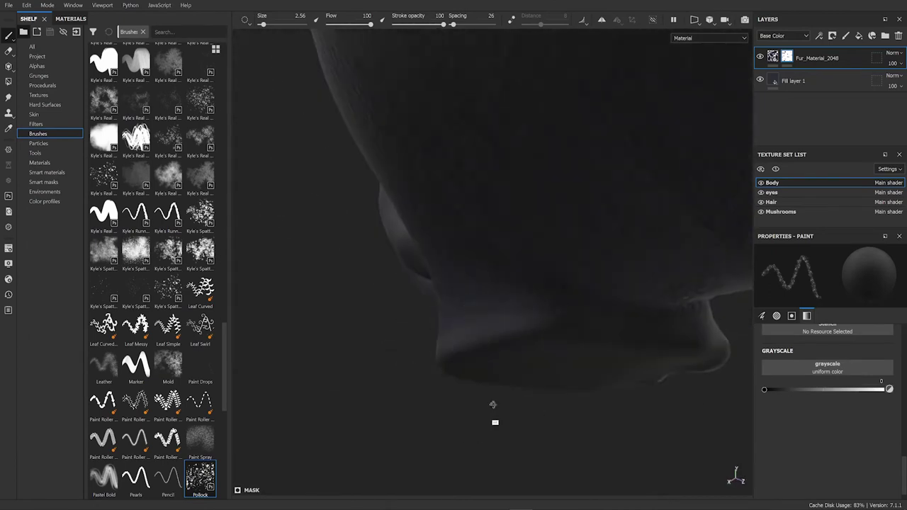
{"action": "mouse_move", "coordinate": [493, 404]}
{"action": "left_mouse_down", "text": "alt"}
{"action": "mouse_move", "coordinate": [648, 401]}
{"action": "mouse_move", "coordinate": [461, 358]}
{"action": "left_mouse_up", "text": "alt"}
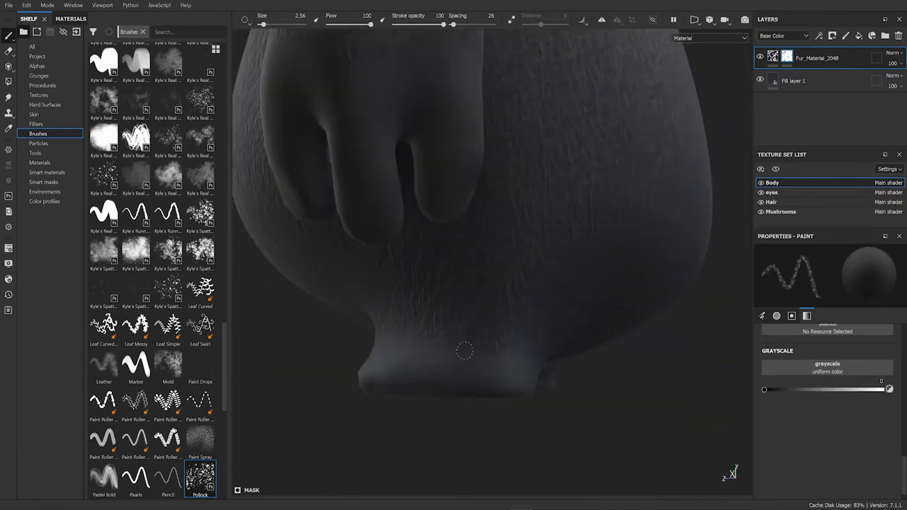
{"action": "mouse_move", "coordinate": [675, 392]}
{"action": "left_mouse_down", "text": "alt"}
{"action": "mouse_move", "coordinate": [526, 429]}
{"action": "mouse_move", "coordinate": [498, 259]}
{"action": "mouse_move", "coordinate": [668, 383]}
{"action": "mouse_move", "coordinate": [518, 339]}
{"action": "mouse_move", "coordinate": [535, 373]}
{"action": "mouse_move", "coordinate": [640, 369]}
{"action": "left_mouse_up", "text": "alt"}
{"action": "left_click_drag", "start_coordinate": [577, 377], "coordinate": [425, 354], "text": "alt"}
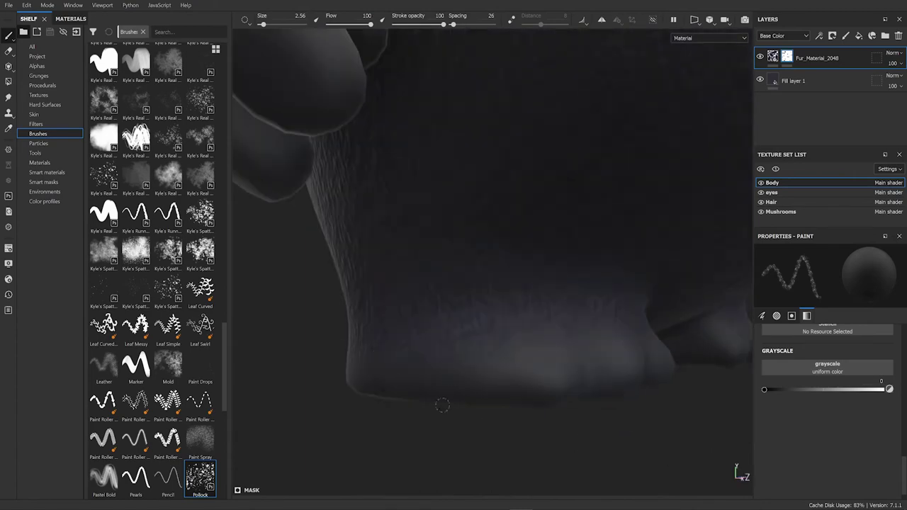
{"action": "key", "text": "f"}
{"action": "mouse_move", "coordinate": [514, 461]}
{"action": "left_mouse_down", "text": "alt"}
{"action": "mouse_move", "coordinate": [375, 460]}
{"action": "mouse_move", "coordinate": [589, 381]}
{"action": "mouse_move", "coordinate": [625, 387]}
{"action": "left_mouse_up", "text": "alt"}
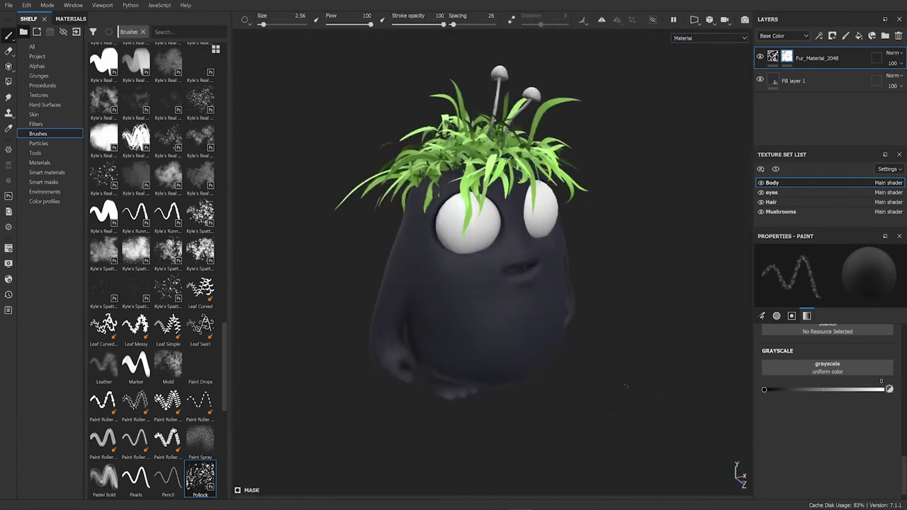
{"action": "key", "text": "F10"}
Exit the render preview and save the project.
{"action": "left_click_drag", "start_coordinate": [413, 404], "coordinate": [433, 419], "text": "alt"}
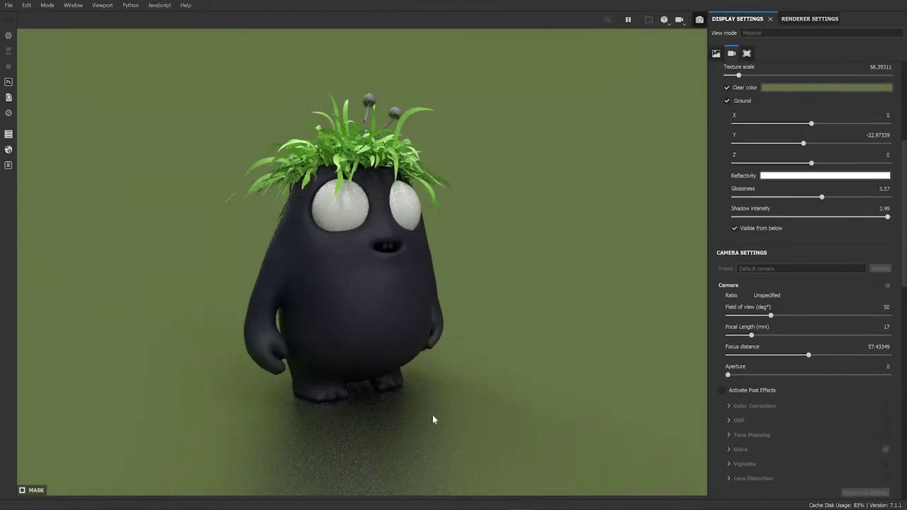
{"action": "key", "text": "F10"}
{"action": "left_click", "coordinate": [8, 5]}
{"action": "left_click", "coordinate": [22, 95]}
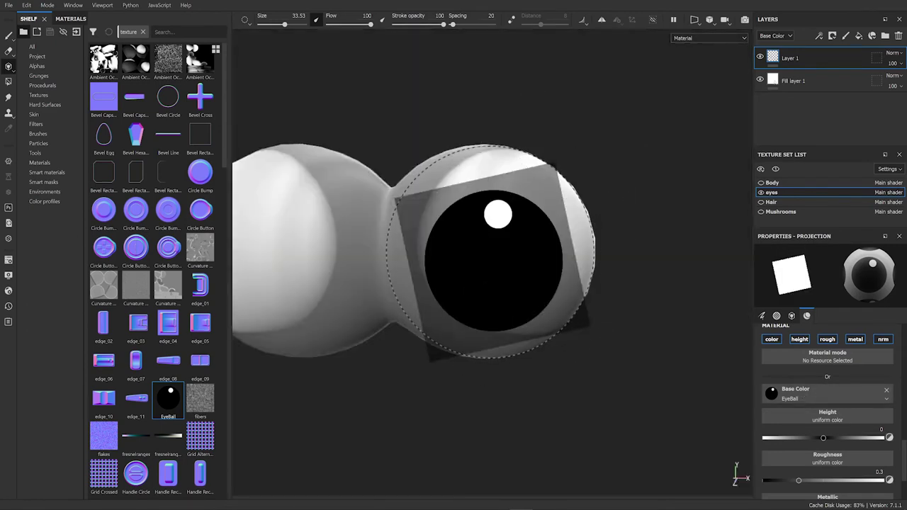
Rotate and place the EyeBall projection over the eye, then return to the Paint tool.
{"action": "left_click_drag", "start_coordinate": [646, 188], "coordinate": [574, 100]}
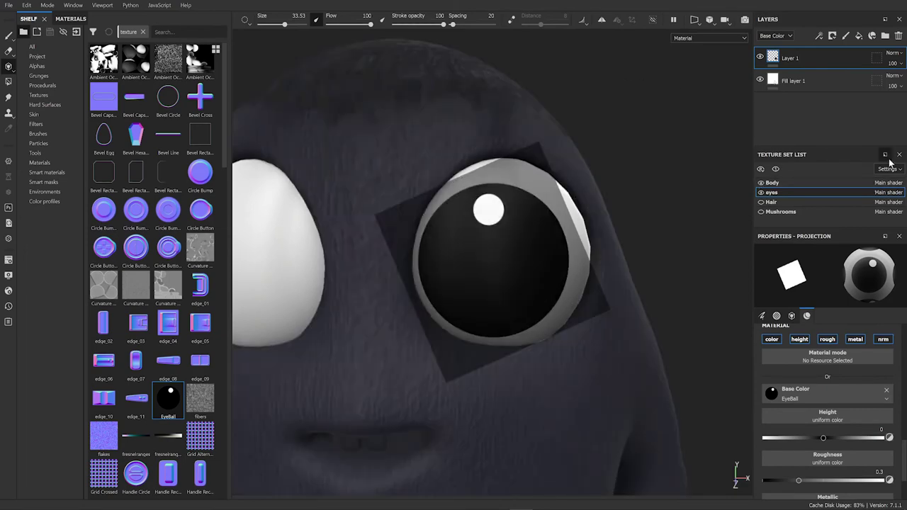
{"action": "key", "text": "s"}
{"action": "key", "text": "s"}
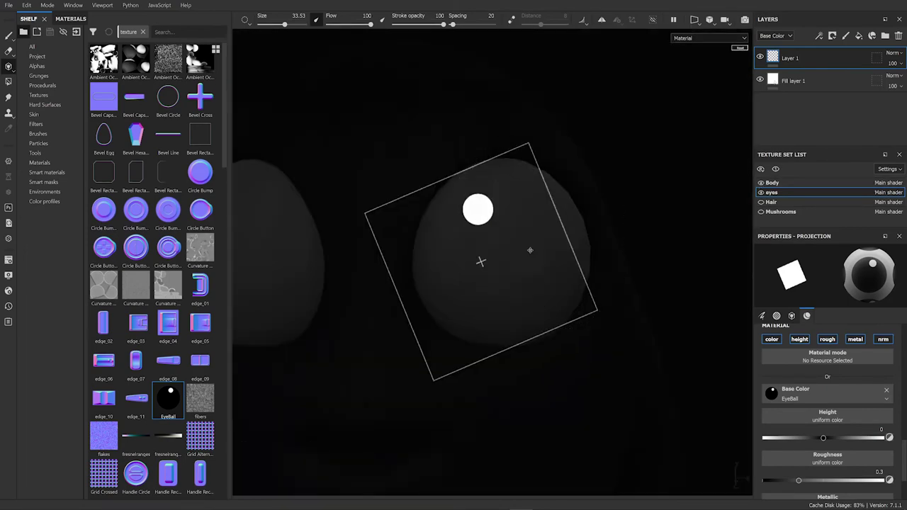
{"action": "key", "text": "s"}
{"action": "left_click_drag", "start_coordinate": [463, 218], "coordinate": [656, 260], "text": "alt"}
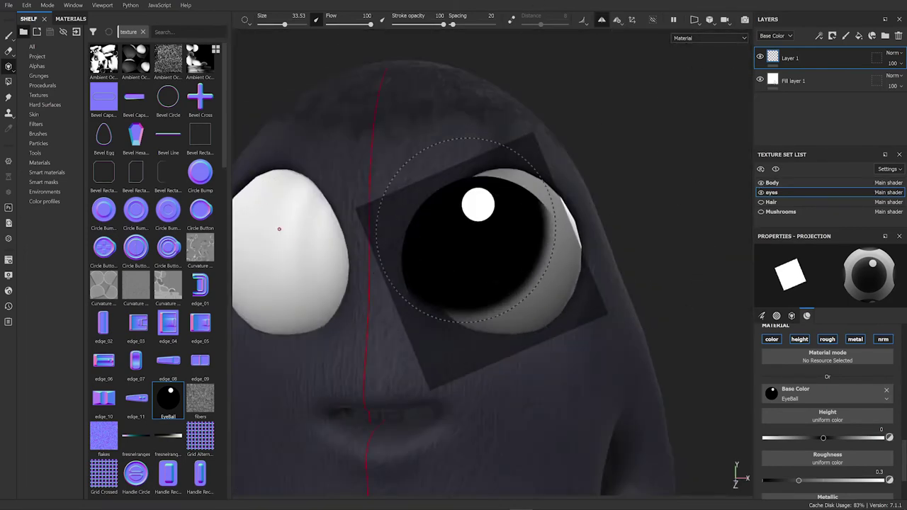
{"action": "right_click", "coordinate": [673, 196]}
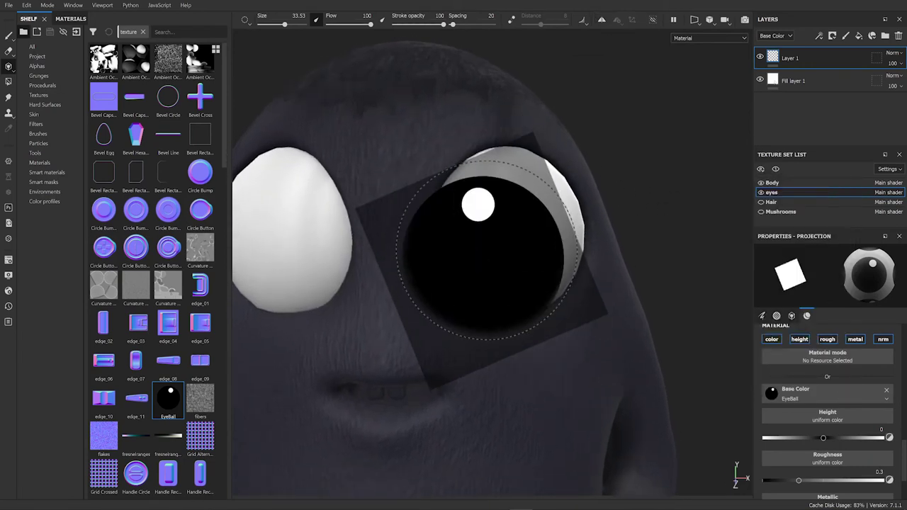
{"action": "left_click_drag", "start_coordinate": [490, 250], "coordinate": [654, 206], "text": "alt"}
{"action": "key", "text": "1"}
{"action": "key", "text": "f"}
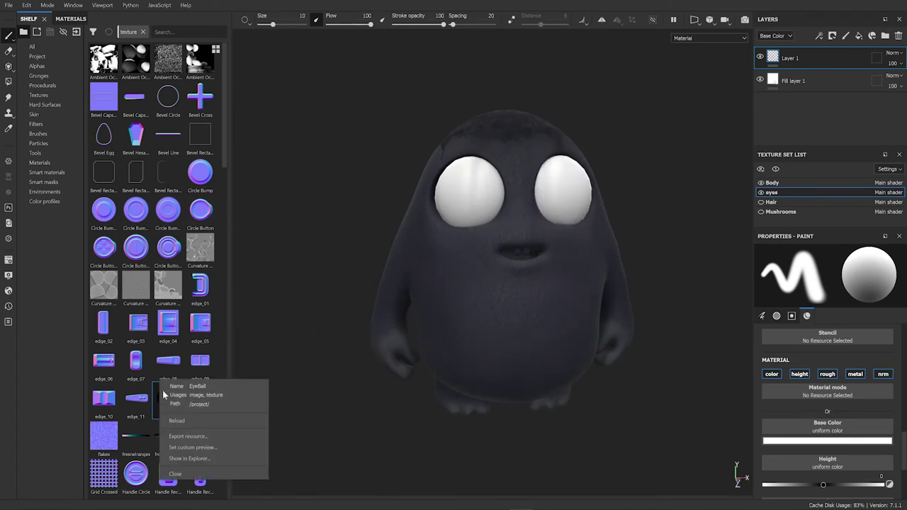
Reveal the EyeBall texture file, then centre the EyeBall projection on the right eye.
{"action": "left_click", "coordinate": [194, 458]}
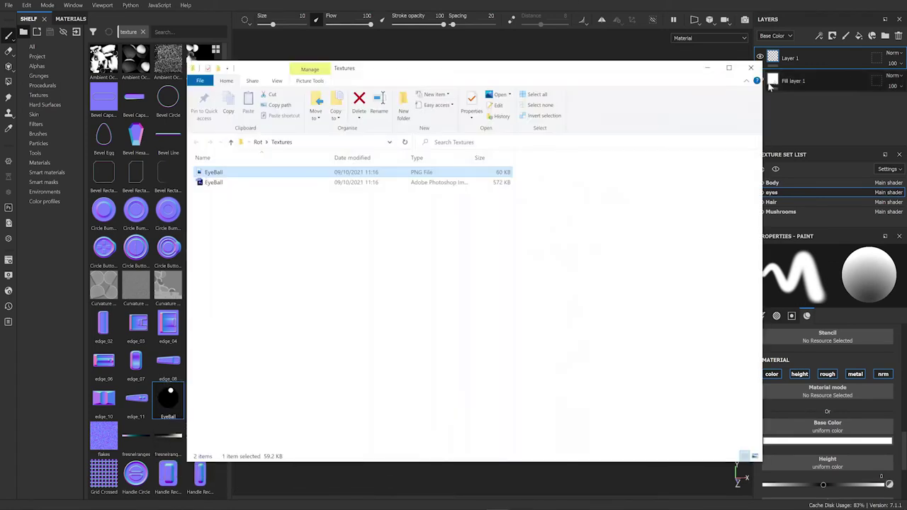
{"action": "left_click", "coordinate": [9, 67]}
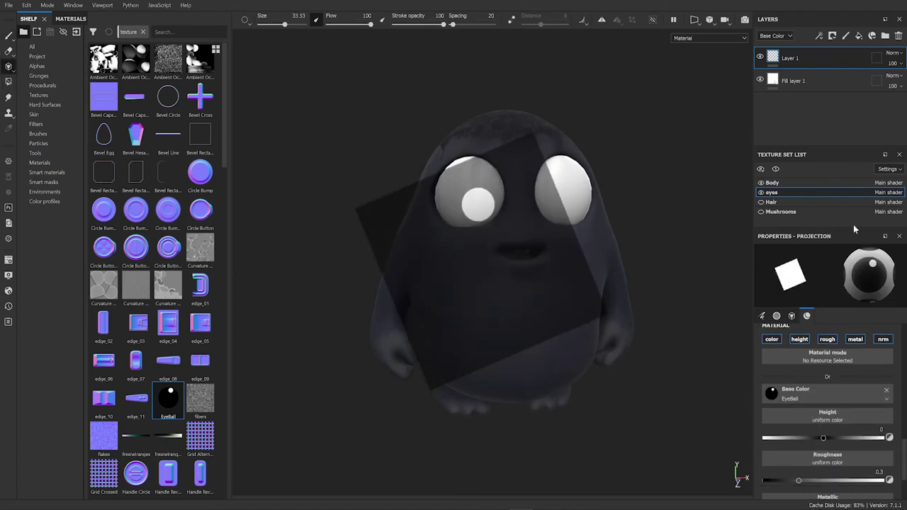
{"action": "scroll", "coordinate": [662, 361], "scroll_direction": "up", "scroll_amount": 5}
{"action": "scroll", "coordinate": [682, 295], "scroll_direction": "down", "scroll_amount": 3}
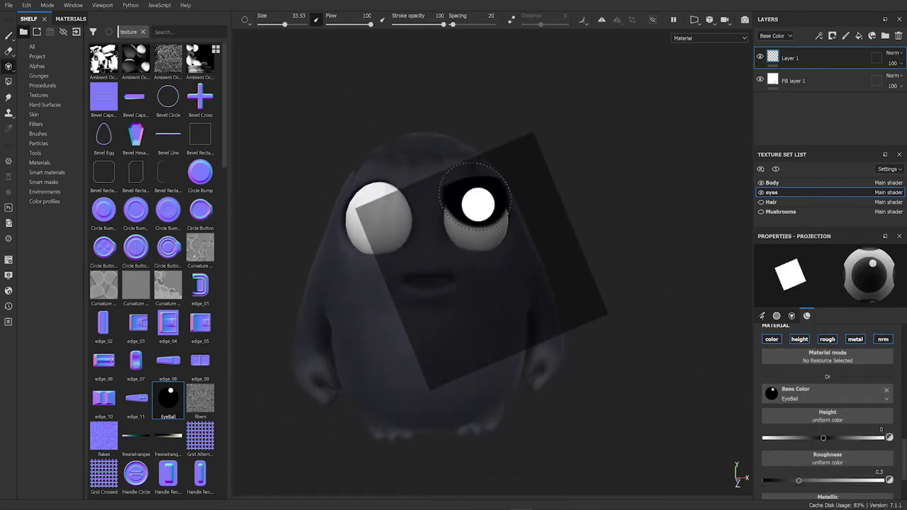
{"action": "scroll", "coordinate": [475, 194], "scroll_direction": "up", "scroll_amount": 4}
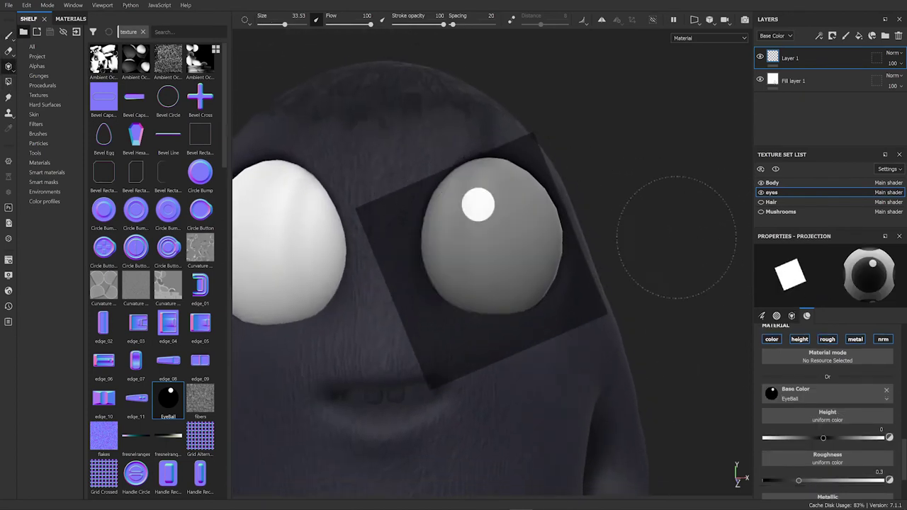
{"action": "left_click_drag", "start_coordinate": [677, 237], "coordinate": [699, 222], "text": "alt"}
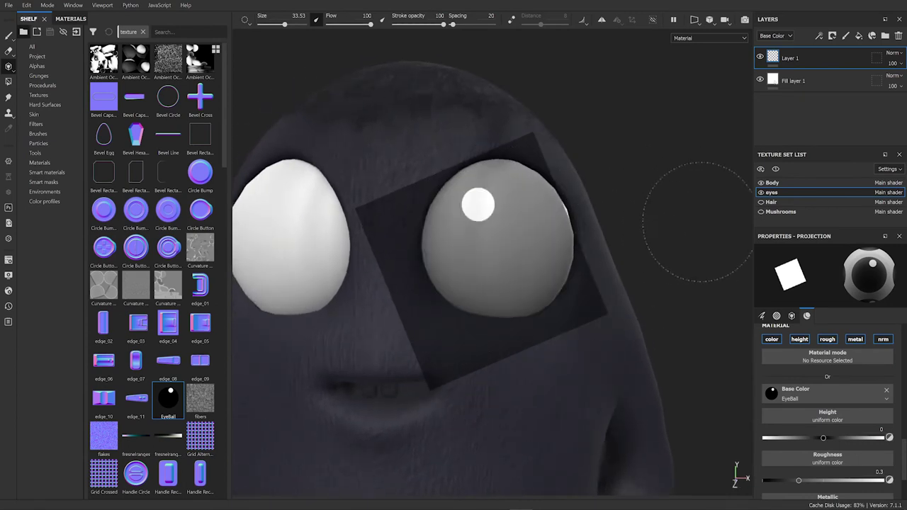
{"action": "left_click_drag", "start_coordinate": [653, 208], "coordinate": [480, 242], "text": "alt"}
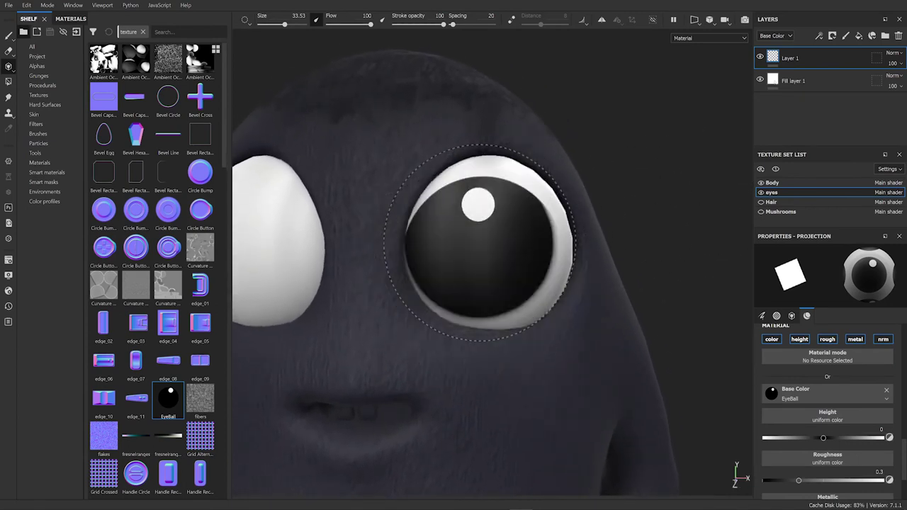
Check the EyeBall texture's details and bring the left eye under the projection.
{"action": "right_click", "coordinate": [167, 398]}
{"action": "left_click", "coordinate": [173, 443]}
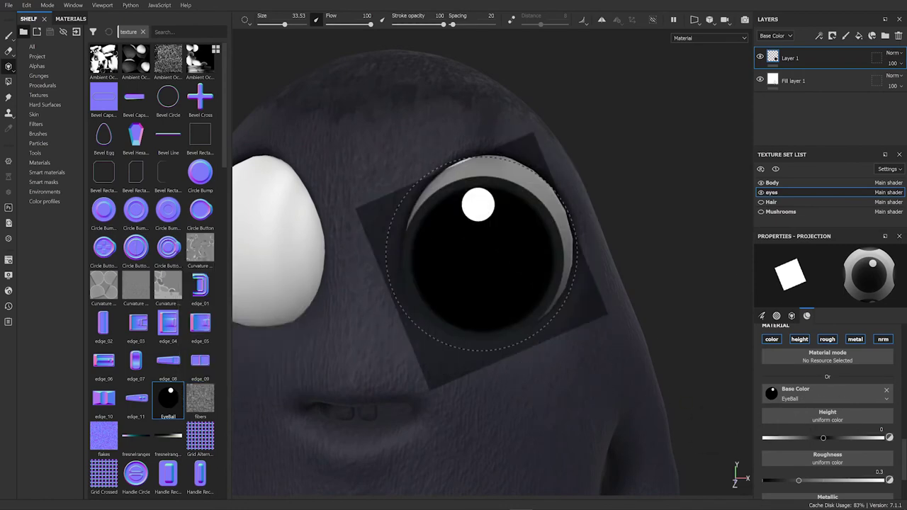
{"action": "middle_click_drag", "start_coordinate": [489, 241], "coordinate": [695, 241]}
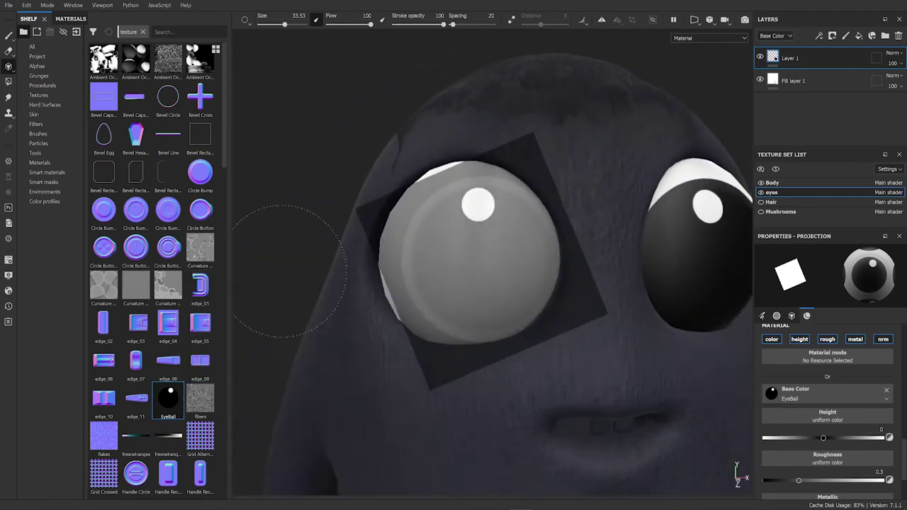
{"action": "left_click_drag", "start_coordinate": [288, 272], "coordinate": [314, 209], "text": "alt"}
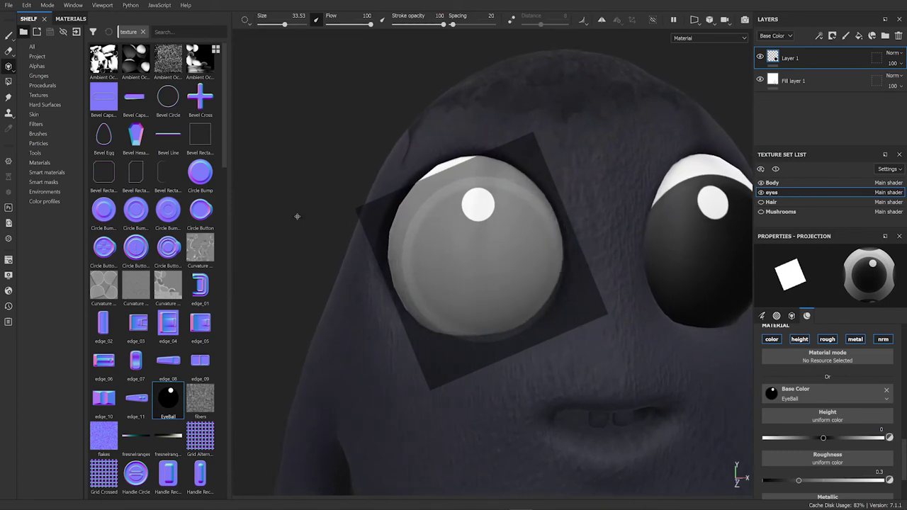
{"action": "scroll", "coordinate": [364, 277], "scroll_direction": "down", "scroll_amount": 5}
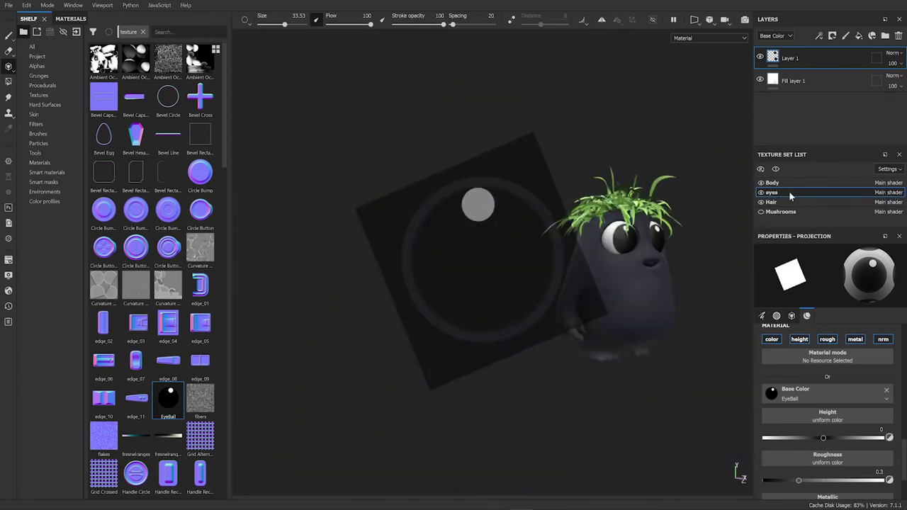
Add an ambient occlusion channel in Texture Set Settings and rebake all mesh maps.
{"action": "key", "text": "1"}
{"action": "key", "text": "f"}
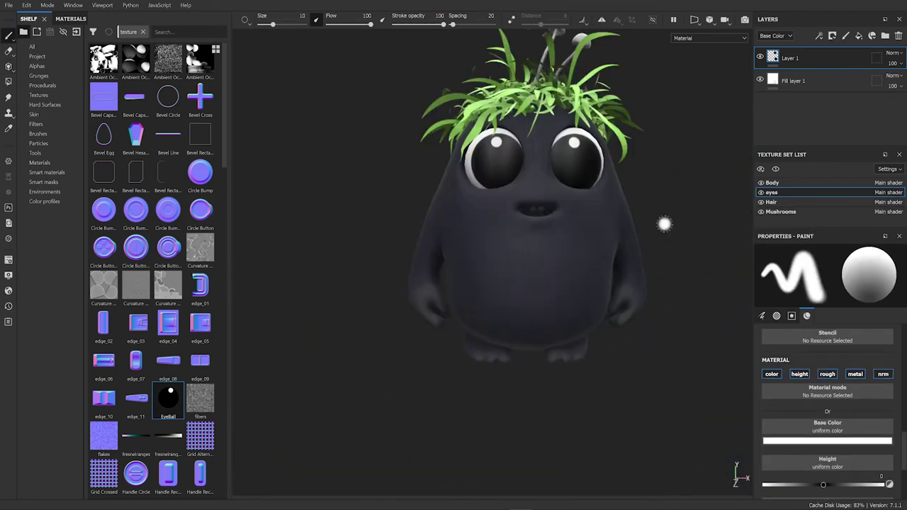
{"action": "scroll", "coordinate": [801, 415], "scroll_direction": "down", "scroll_amount": 3}
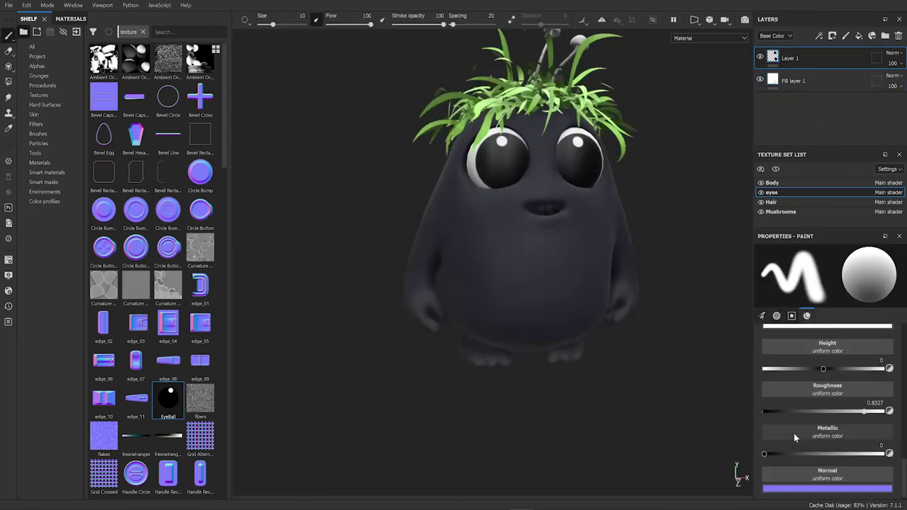
{"action": "scroll", "coordinate": [828, 425], "scroll_direction": "up", "scroll_amount": 3}
{"action": "scroll", "coordinate": [828, 426], "scroll_direction": "down", "scroll_amount": 3}
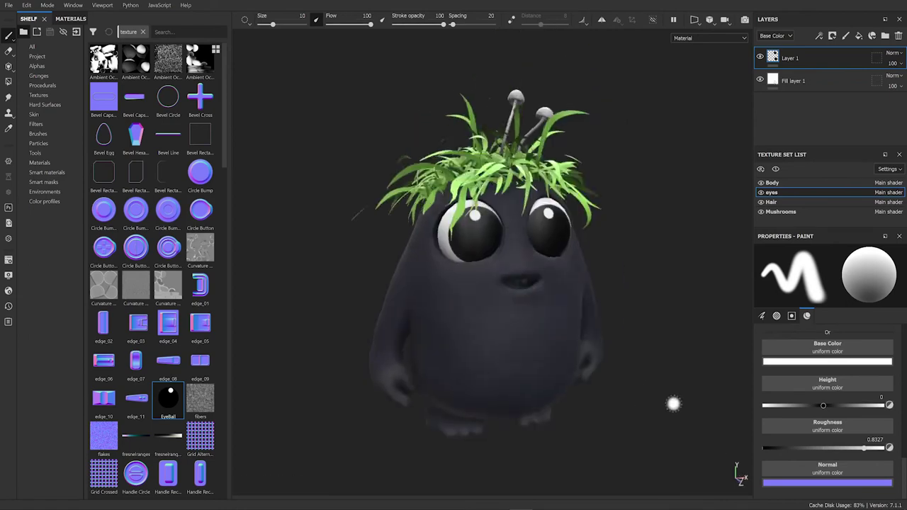
{"action": "scroll", "coordinate": [866, 458], "scroll_direction": "up", "scroll_amount": 3}
{"action": "left_click", "coordinate": [9, 275]}
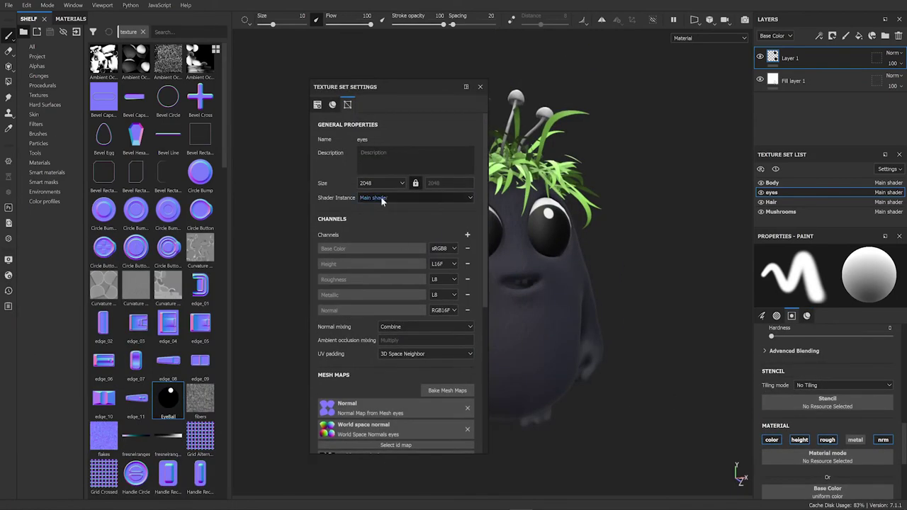
{"action": "left_click", "coordinate": [782, 211]}
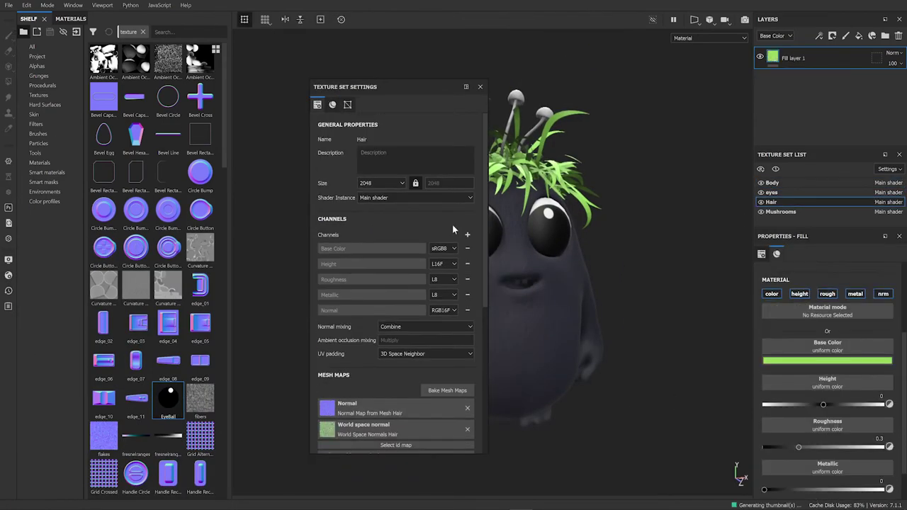
{"action": "left_click", "coordinate": [448, 406]}
{"action": "left_click", "coordinate": [583, 407]}
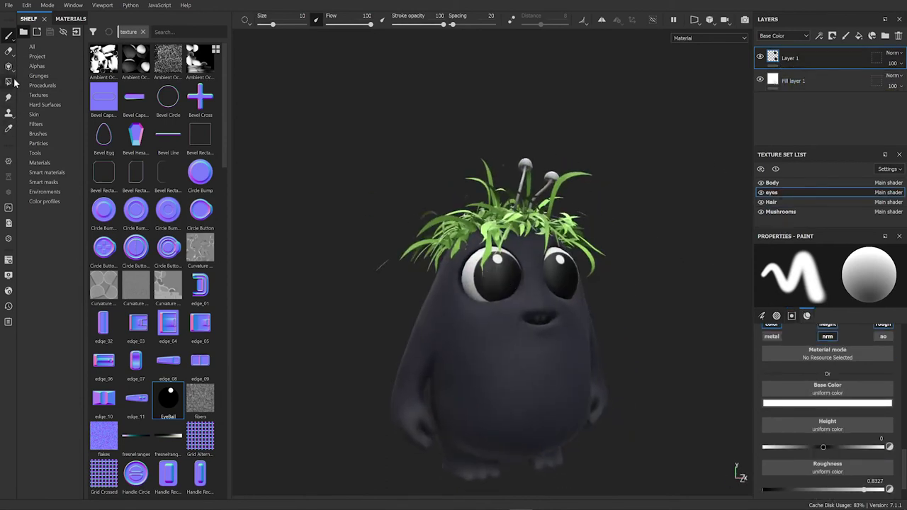
Erase the dark pupils from the eyes with an enlarged eraser.
{"action": "key", "text": "2"}
{"action": "left_click_drag", "start_coordinate": [489, 273], "coordinate": [521, 278]}
{"action": "right_click_drag", "start_coordinate": [530, 264], "coordinate": [567, 264], "text": "ctrl"}
{"action": "left_click_drag", "start_coordinate": [567, 264], "coordinate": [628, 388], "text": "alt"}
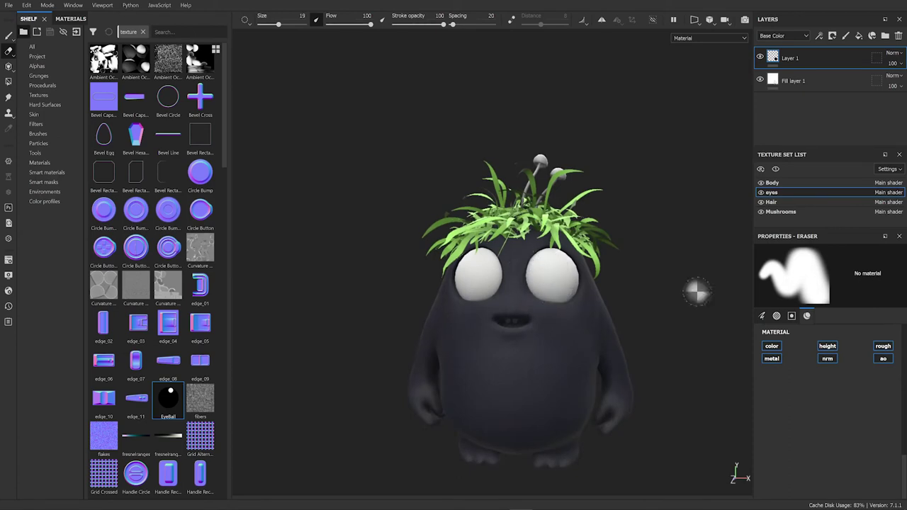
Return to the paint brush and frame the creature's eyes up close.
{"action": "key", "text": "1"}
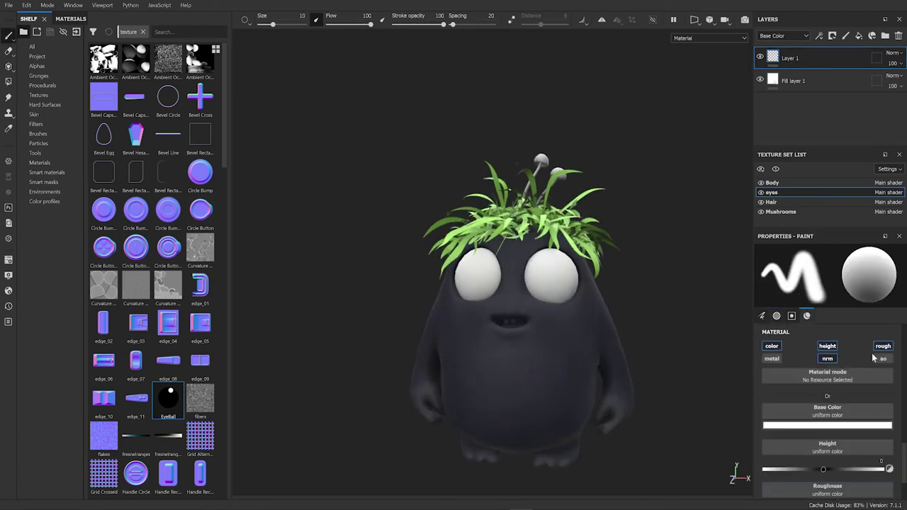
{"action": "scroll", "coordinate": [828, 397], "scroll_direction": "down", "scroll_amount": 2}
{"action": "left_click_drag", "start_coordinate": [559, 261], "coordinate": [739, 470], "text": "alt"}
{"action": "scroll", "coordinate": [739, 470], "scroll_direction": "up", "scroll_amount": 5}
{"action": "scroll", "coordinate": [876, 423], "scroll_direction": "down", "scroll_amount": 1}
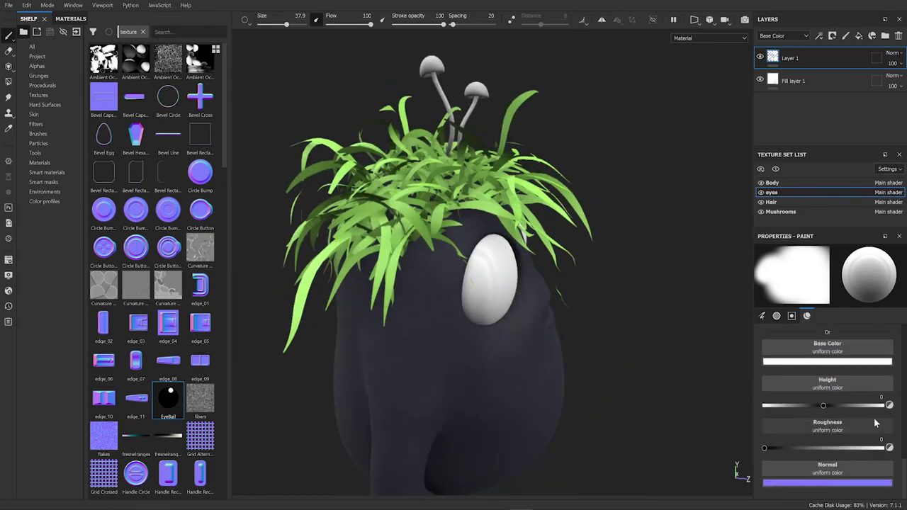
{"action": "scroll", "coordinate": [879, 418], "scroll_direction": "up", "scroll_amount": 4}
{"action": "left_click_drag", "start_coordinate": [493, 302], "coordinate": [674, 324], "text": "alt"}
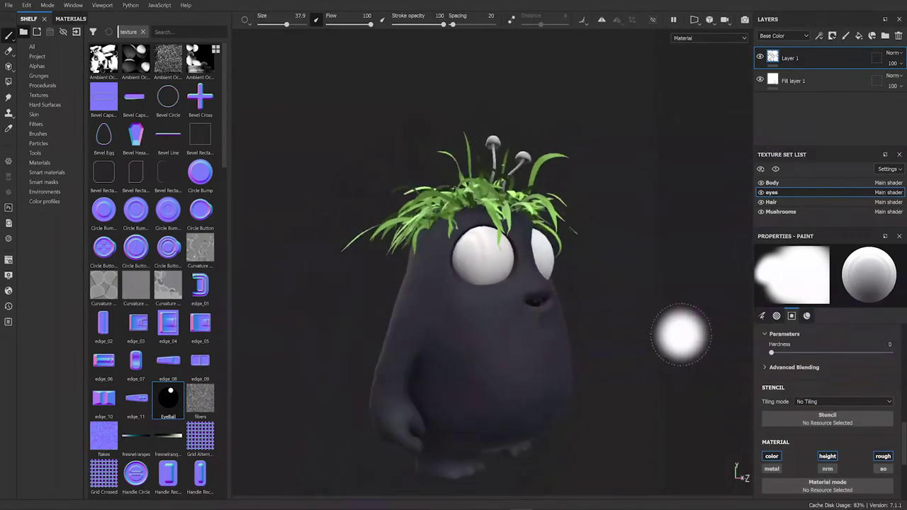
{"action": "scroll", "coordinate": [674, 323], "scroll_direction": "up", "scroll_amount": 5}
Project the EyeBall image onto the eye, rotating its placement with S to fit.
{"action": "left_click", "coordinate": [9, 66]}
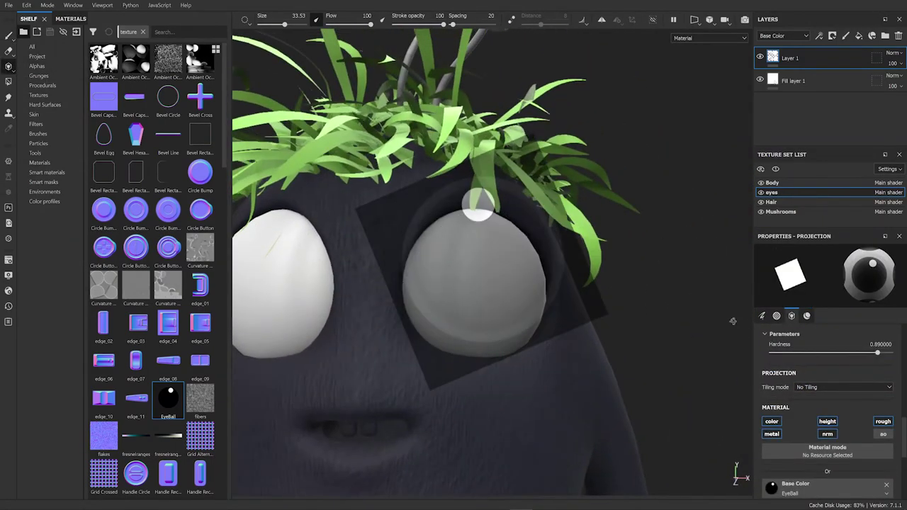
{"action": "scroll", "coordinate": [722, 307], "scroll_direction": "up", "scroll_amount": 3}
{"action": "scroll", "coordinate": [722, 307], "scroll_direction": "up", "scroll_amount": 2}
{"action": "key", "text": "s"}
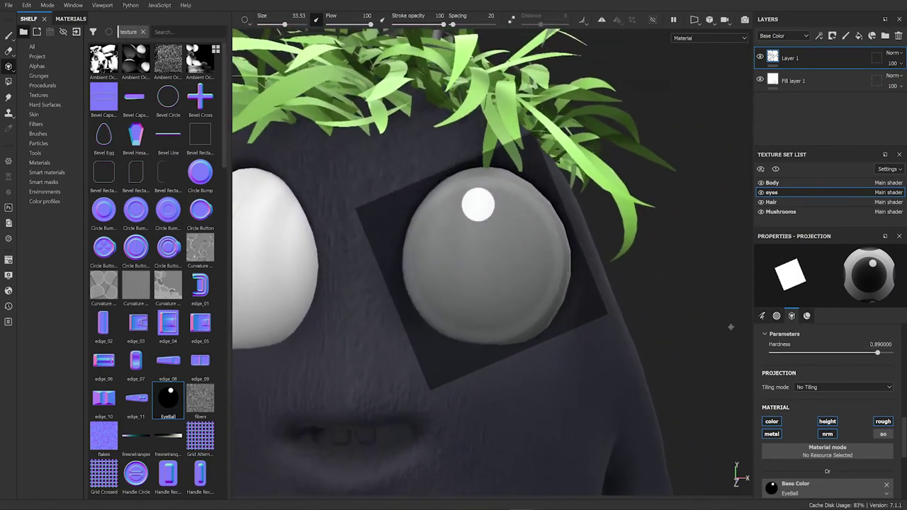
{"action": "mouse_move", "coordinate": [648, 304]}
{"action": "left_mouse_down"}
{"action": "mouse_move", "coordinate": [592, 279]}
{"action": "mouse_move", "coordinate": [587, 289]}
{"action": "left_mouse_up"}
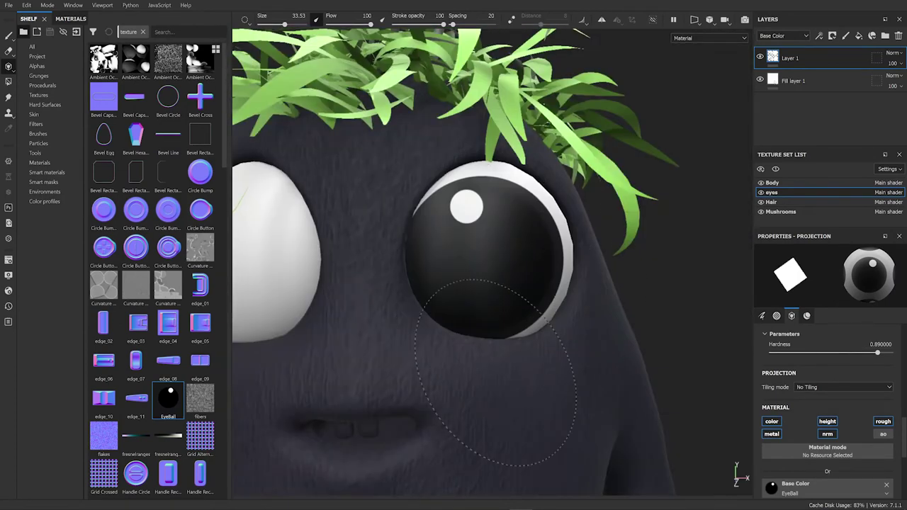
{"action": "scroll", "coordinate": [828, 397], "scroll_direction": "down", "scroll_amount": 3}
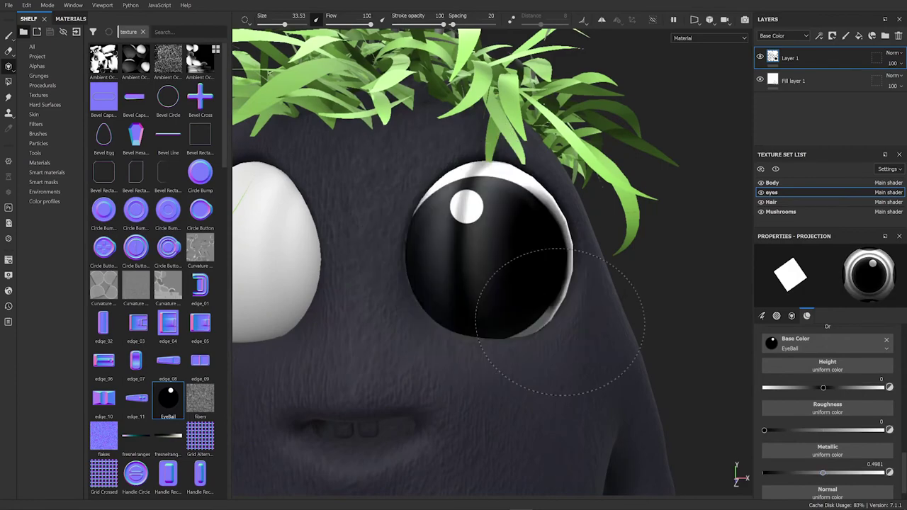
{"action": "mouse_move", "coordinate": [560, 322]}
{"action": "left_mouse_down", "text": "alt"}
{"action": "mouse_move", "coordinate": [651, 399]}
{"action": "mouse_move", "coordinate": [632, 406]}
{"action": "left_mouse_up", "text": "alt"}
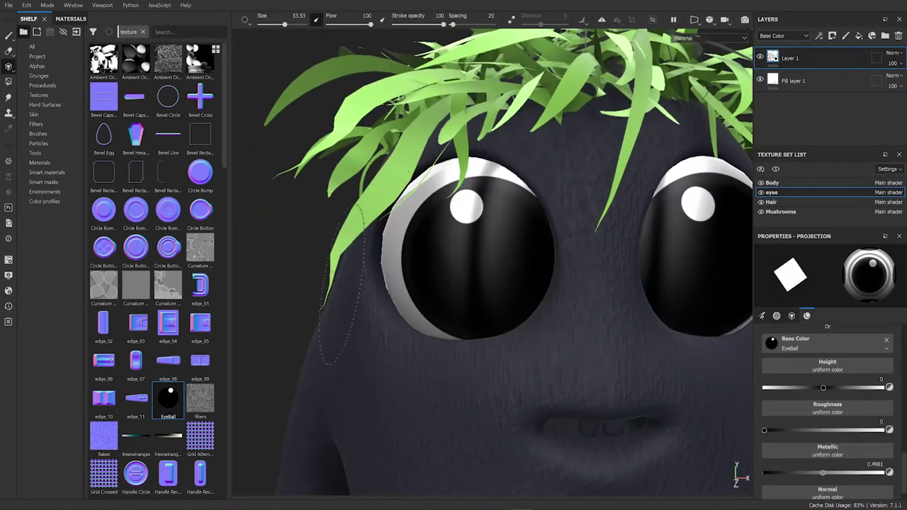
{"action": "key", "text": "s"}
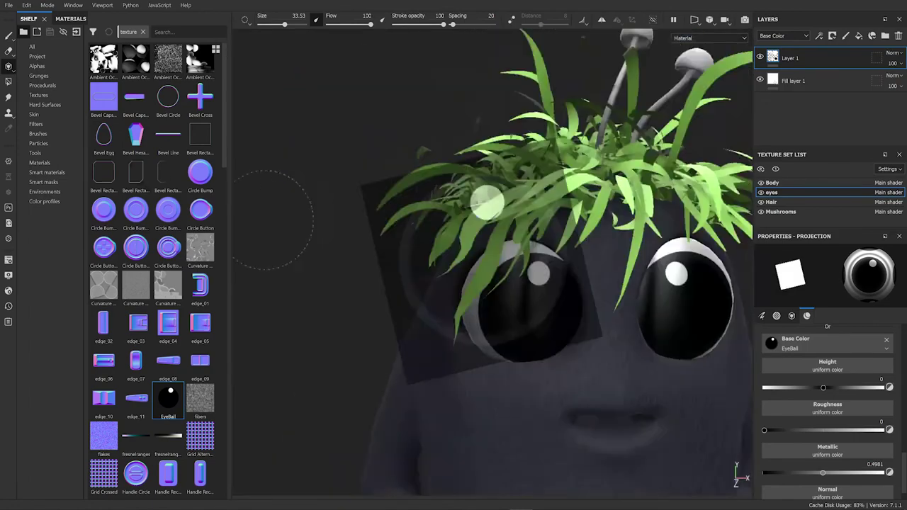
{"action": "scroll", "coordinate": [585, 316], "scroll_direction": "down", "scroll_amount": 5}
Open the Iray rendered preview and rotate it to face the character.
{"action": "key", "text": "1"}
{"action": "key", "text": "F10"}
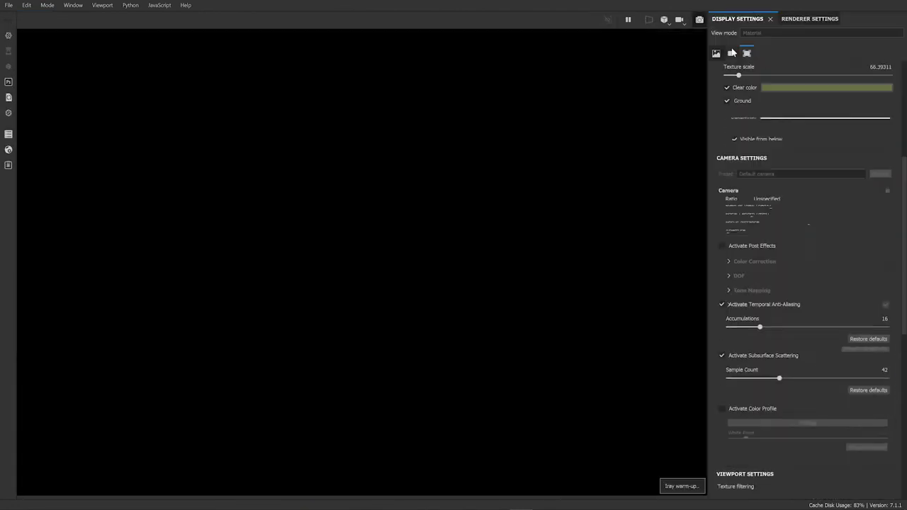
{"action": "left_click_drag", "start_coordinate": [581, 269], "coordinate": [533, 314], "text": "alt"}
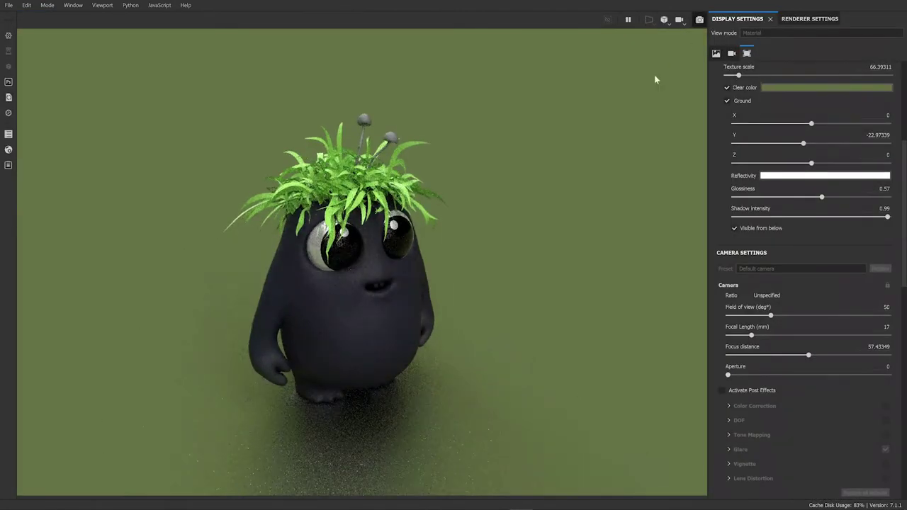
{"action": "left_click_drag", "start_coordinate": [607, 110], "coordinate": [479, 197], "text": "alt"}
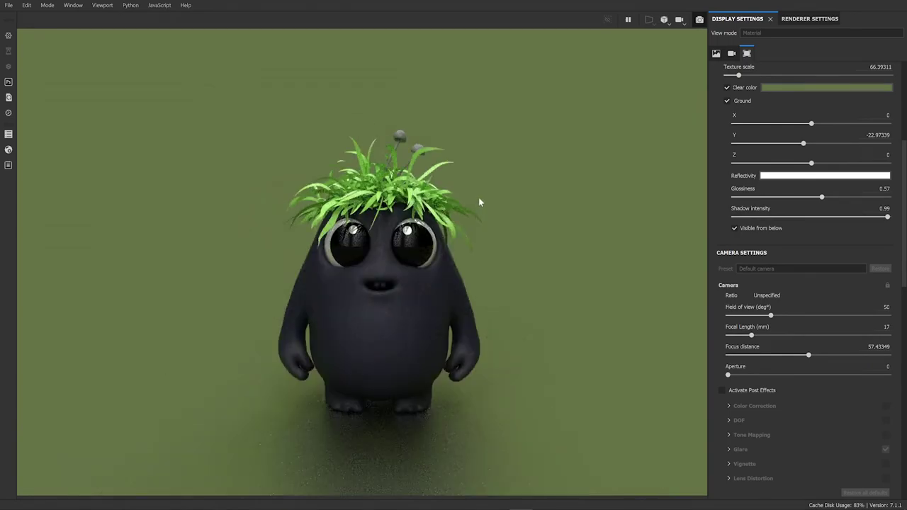
Project the EyeBall pupil onto the left eye, then switch back to the paint brush.
{"action": "left_click", "coordinate": [699, 19]}
{"action": "key", "text": "3"}
{"action": "scroll", "coordinate": [635, 234], "scroll_direction": "up", "scroll_amount": 3}
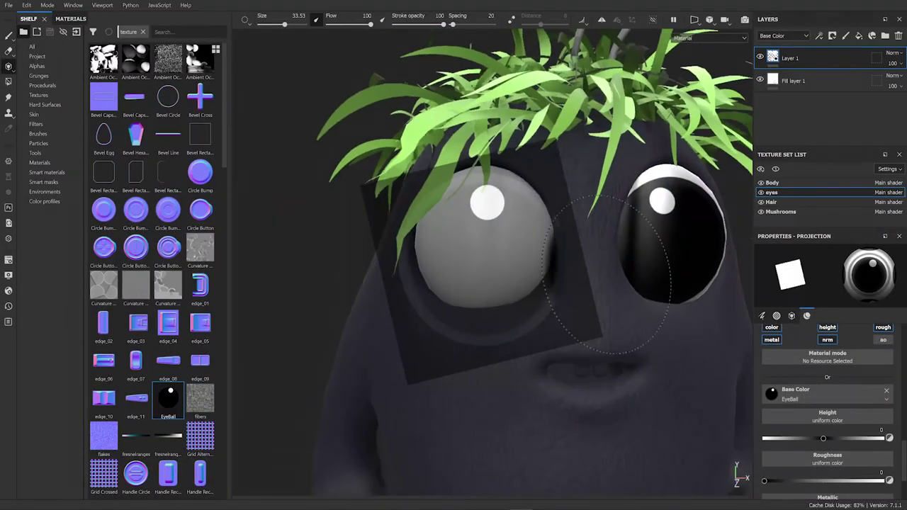
{"action": "scroll", "coordinate": [637, 269], "scroll_direction": "up", "scroll_amount": 3}
{"action": "scroll", "coordinate": [638, 298], "scroll_direction": "up", "scroll_amount": 2}
{"action": "mouse_move", "coordinate": [638, 299]}
{"action": "left_mouse_down", "text": "alt"}
{"action": "mouse_move", "coordinate": [628, 295]}
{"action": "mouse_move", "coordinate": [631, 320]}
{"action": "mouse_move", "coordinate": [636, 280]}
{"action": "mouse_move", "coordinate": [618, 276]}
{"action": "mouse_move", "coordinate": [580, 396]}
{"action": "mouse_move", "coordinate": [577, 385]}
{"action": "mouse_move", "coordinate": [284, 279]}
{"action": "mouse_move", "coordinate": [450, 352]}
{"action": "mouse_move", "coordinate": [417, 361]}
{"action": "left_mouse_up", "text": "alt"}
{"action": "scroll", "coordinate": [418, 362], "scroll_direction": "down", "scroll_amount": 5}
{"action": "key", "text": "1"}
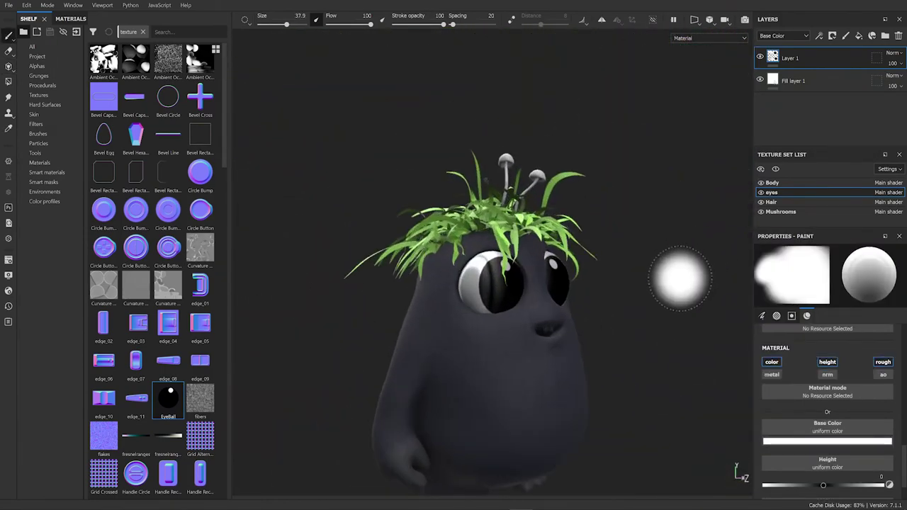
{"action": "left_click_drag", "start_coordinate": [678, 274], "coordinate": [633, 319], "text": "alt"}
Render in Iray with environment exposure at -0.23, review renderer settings, then exit to painting.
{"action": "left_click", "coordinate": [744, 19]}
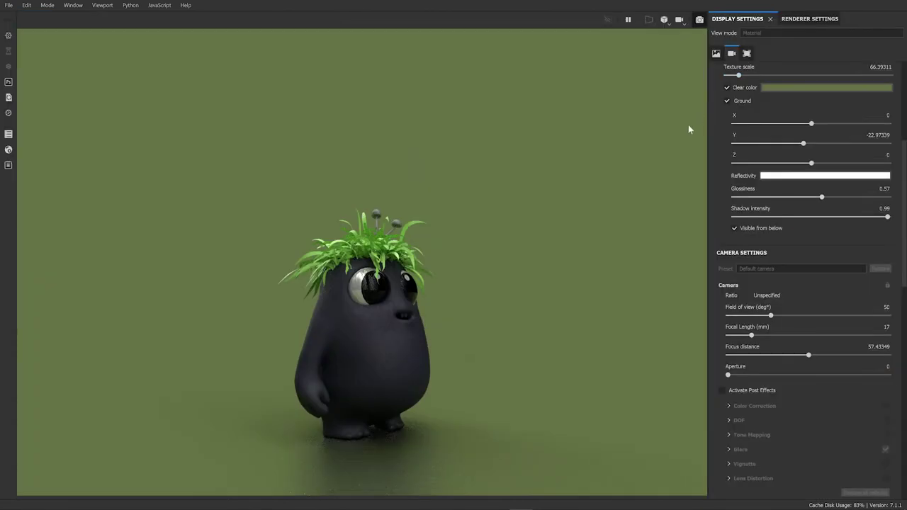
{"action": "scroll", "coordinate": [555, 243], "scroll_direction": "up", "scroll_amount": 3}
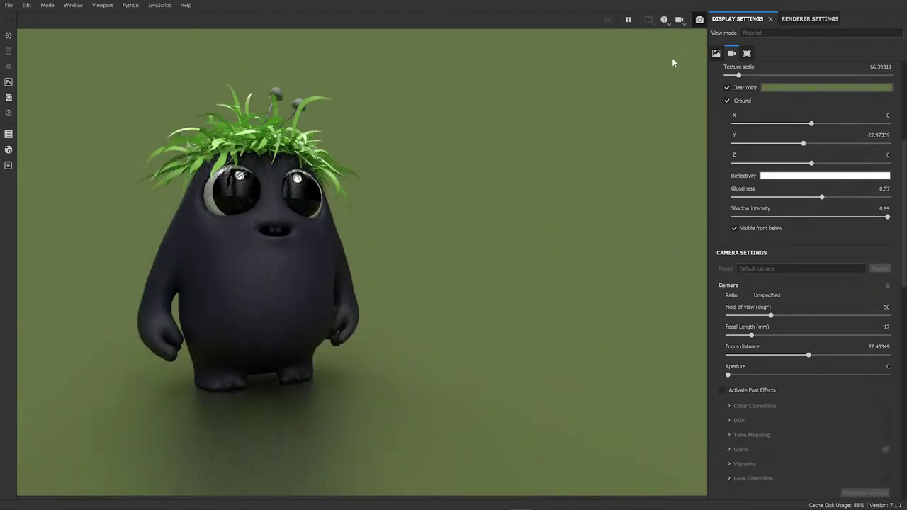
{"action": "scroll", "coordinate": [787, 141], "scroll_direction": "up", "scroll_amount": 5}
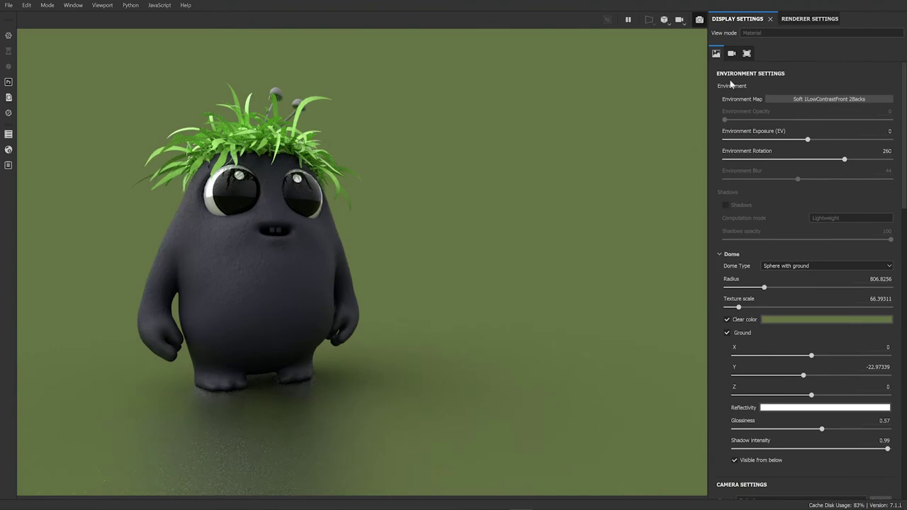
{"action": "left_click_drag", "start_coordinate": [808, 140], "coordinate": [801, 145]}
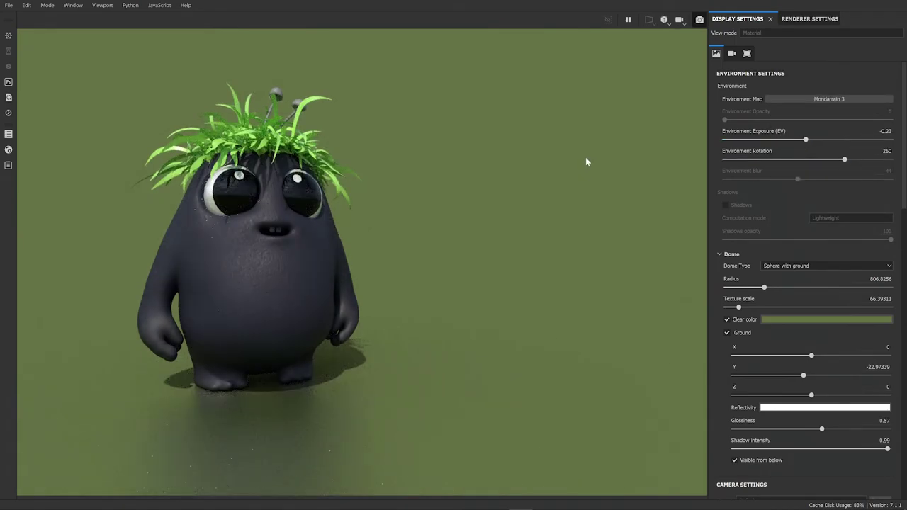
{"action": "left_click", "coordinate": [794, 19]}
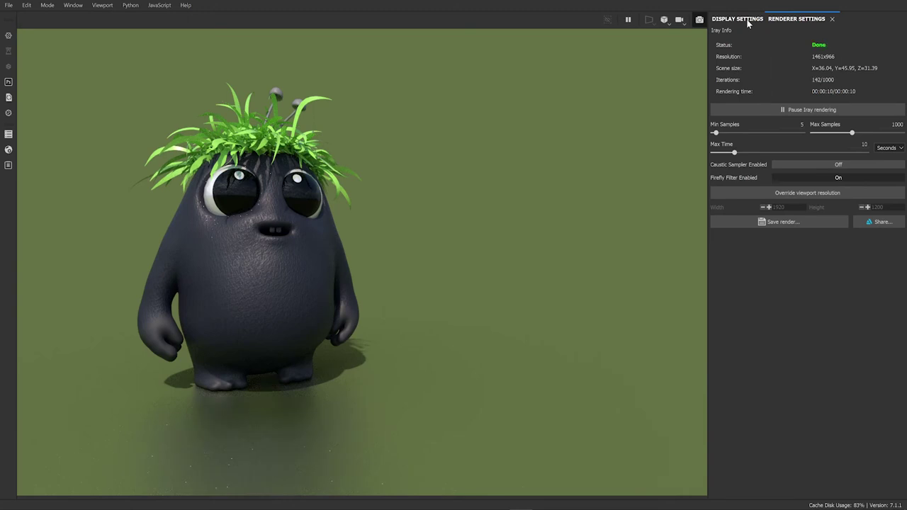
{"action": "left_click", "coordinate": [699, 20]}
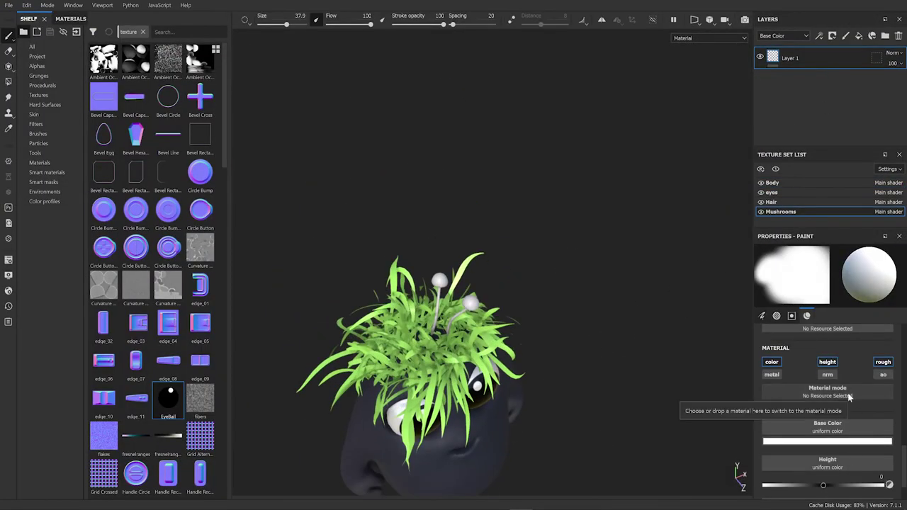
Make the mushrooms orange and paint the stems grey in the 2D and 3D views.
{"action": "left_click", "coordinate": [827, 351]}
{"action": "left_click", "coordinate": [845, 391]}
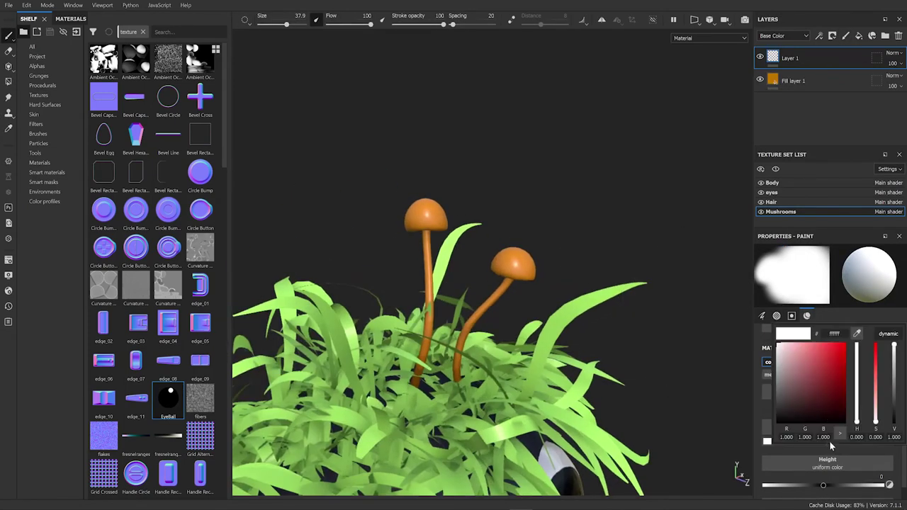
{"action": "right_click_drag", "start_coordinate": [709, 375], "coordinate": [667, 375], "text": "ctrl"}
{"action": "left_click_drag", "start_coordinate": [496, 283], "coordinate": [425, 258]}
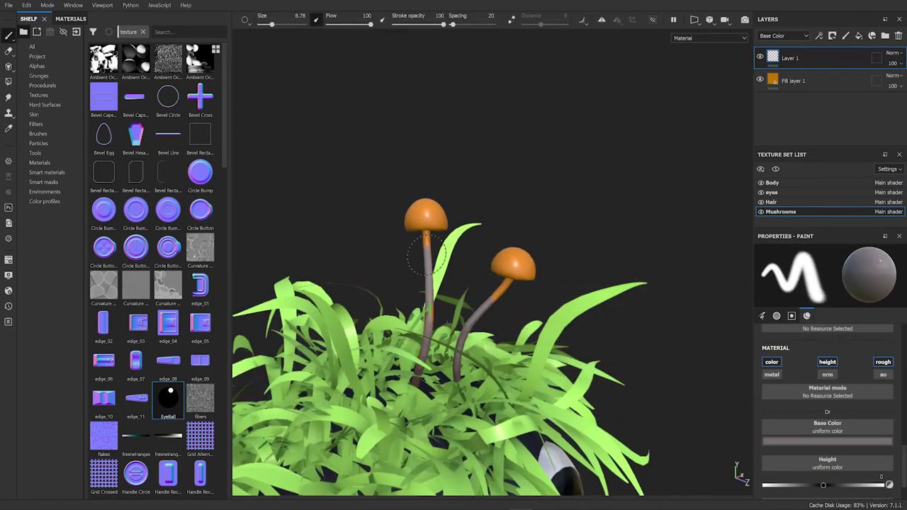
{"action": "key", "text": "F1"}
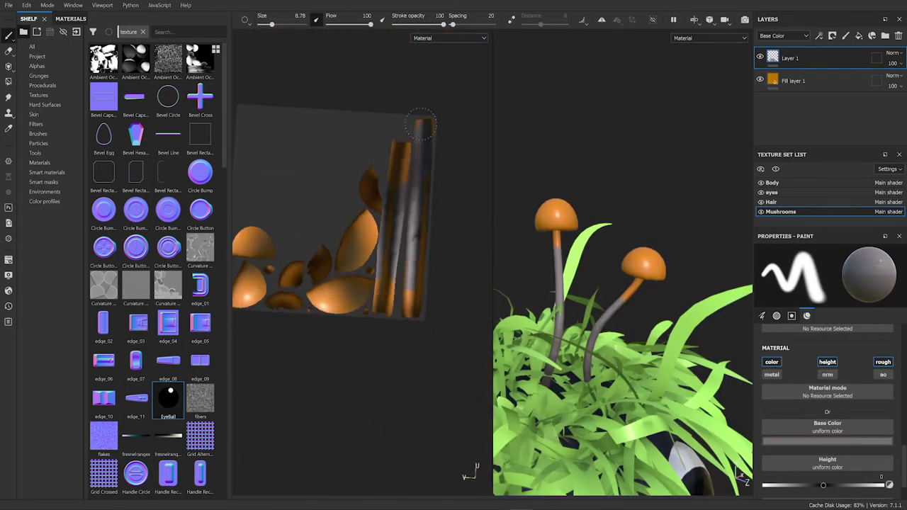
{"action": "right_click_drag", "start_coordinate": [421, 125], "coordinate": [404, 124], "text": "ctrl"}
{"action": "left_click_drag", "start_coordinate": [407, 305], "coordinate": [392, 197]}
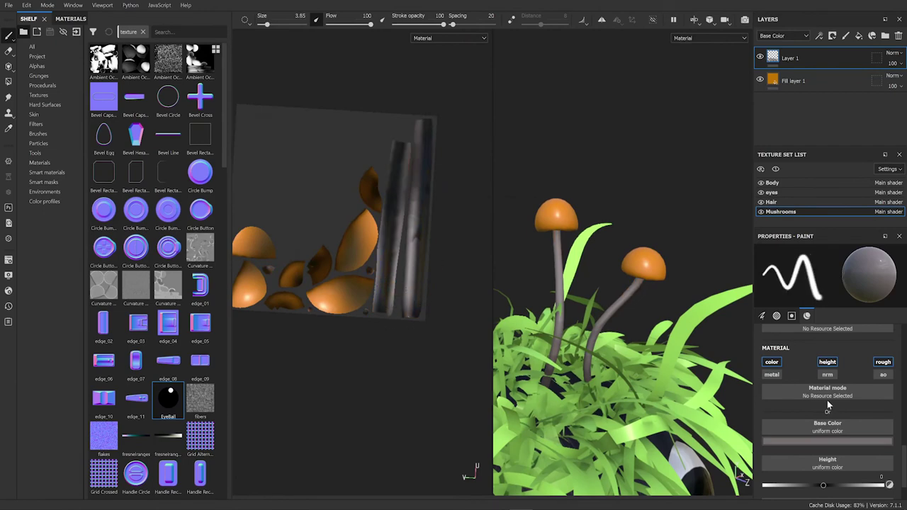
Undo, darken the orange of the mushroom caps, and tint the stem bases reddish.
{"action": "key", "text": "ctrl+z"}
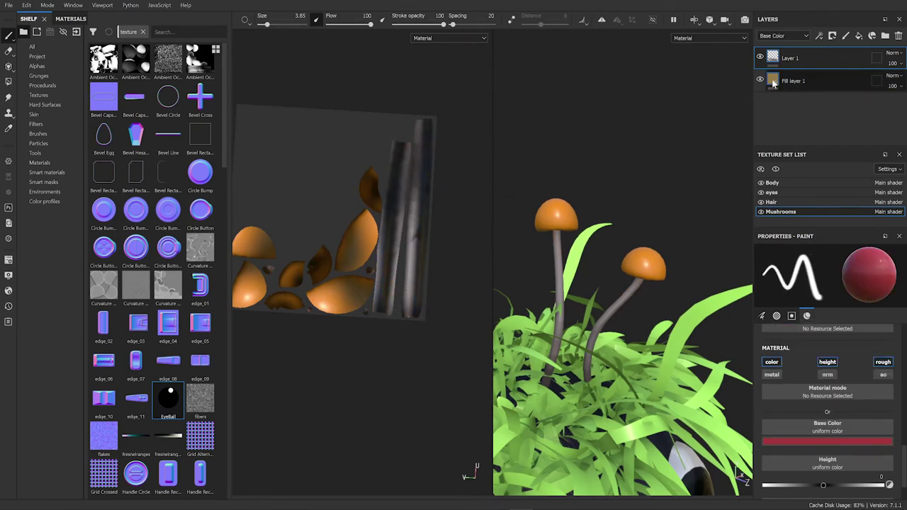
{"action": "left_click", "coordinate": [774, 83]}
{"action": "left_click", "coordinate": [790, 58]}
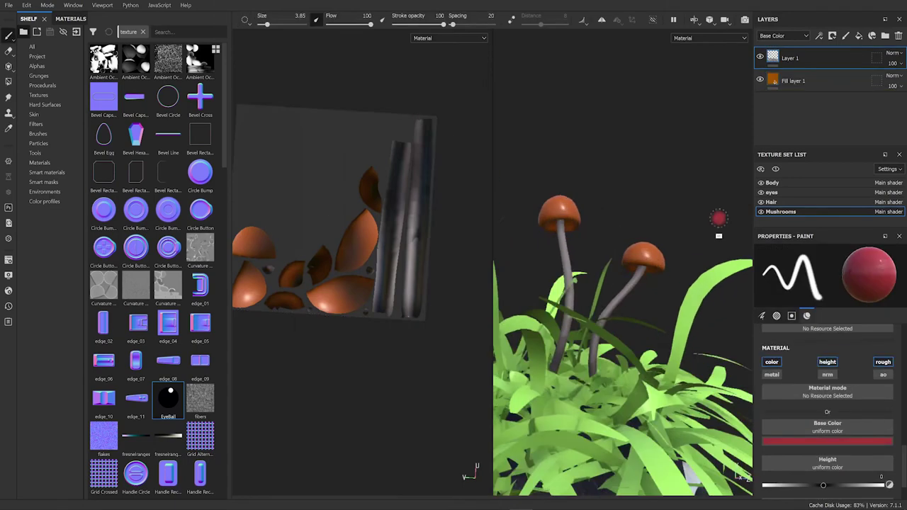
{"action": "left_click_drag", "start_coordinate": [718, 219], "coordinate": [680, 213], "text": "alt"}
{"action": "left_click_drag", "start_coordinate": [639, 278], "coordinate": [645, 269]}
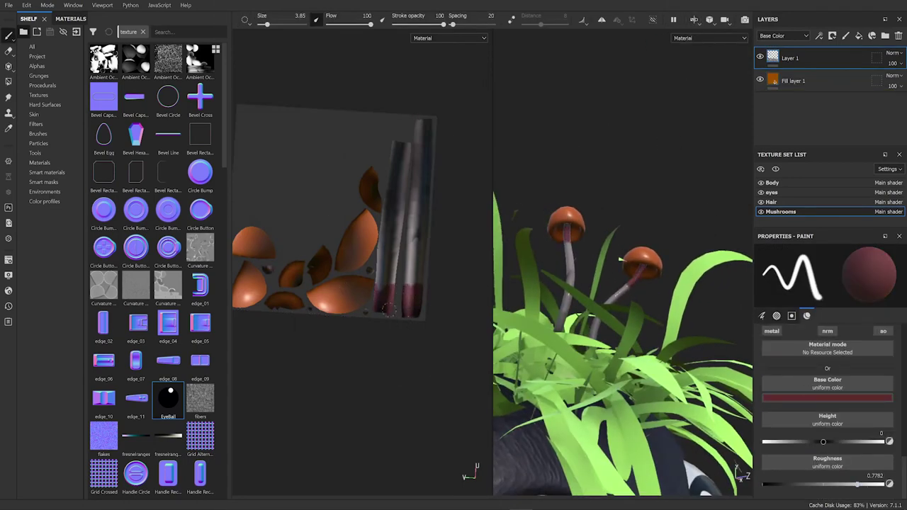
Choose a dirt-textured brush with a near-black colour and frame a mushroom stem.
{"action": "left_click", "coordinate": [50, 133]}
{"action": "left_click", "coordinate": [168, 401]}
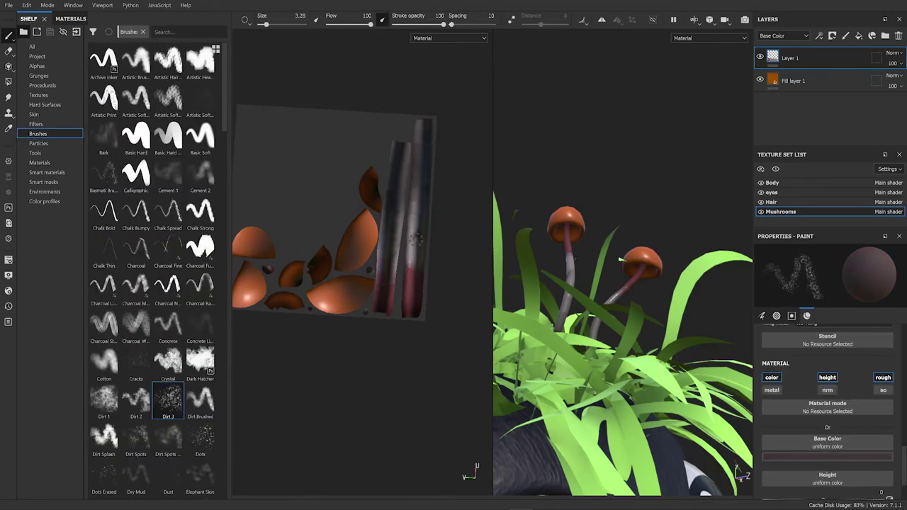
{"action": "left_click", "coordinate": [136, 139]}
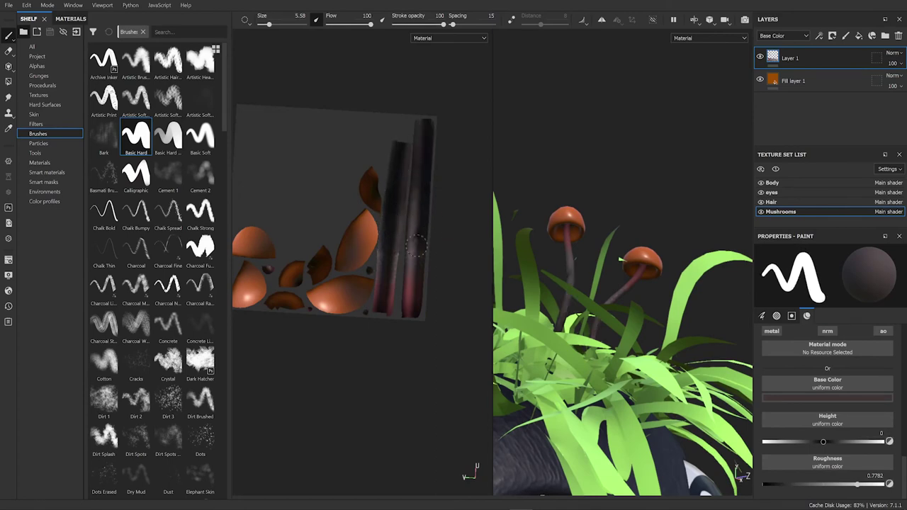
{"action": "left_click", "coordinate": [168, 400]}
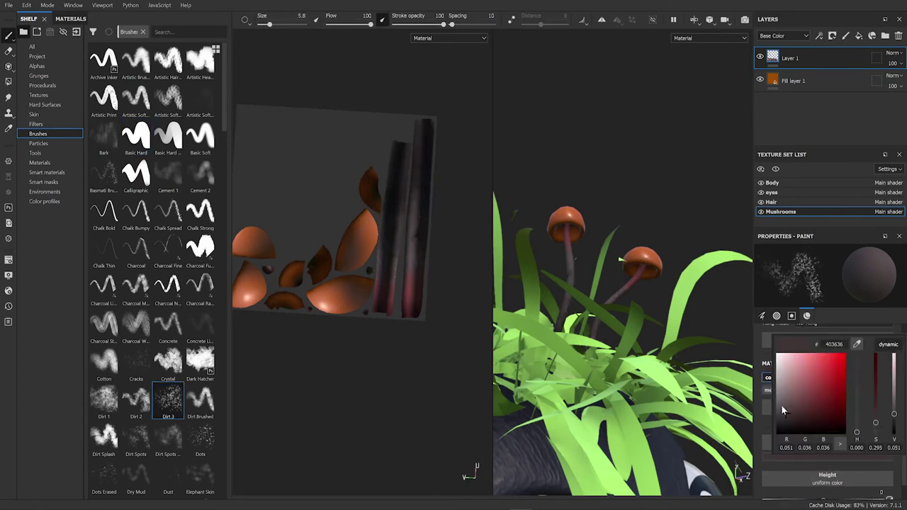
{"action": "left_click_drag", "start_coordinate": [448, 312], "coordinate": [685, 472], "text": "alt"}
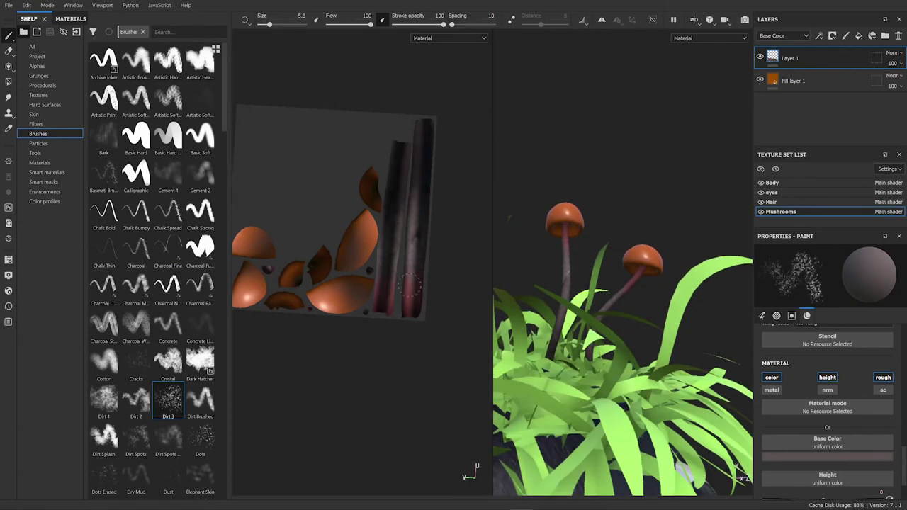
{"action": "left_click", "coordinate": [414, 317]}
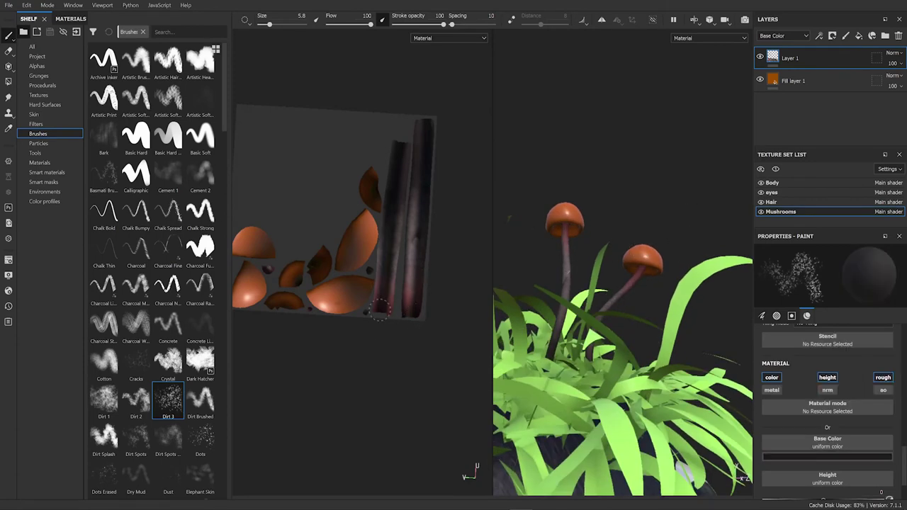
{"action": "scroll", "coordinate": [624, 354], "scroll_direction": "down", "scroll_amount": 5}
{"action": "left_click_drag", "start_coordinate": [624, 354], "coordinate": [737, 470], "text": "alt"}
Add Layer 2 above the orange fill and orbit to a front view of the caps.
{"action": "left_click", "coordinate": [793, 80]}
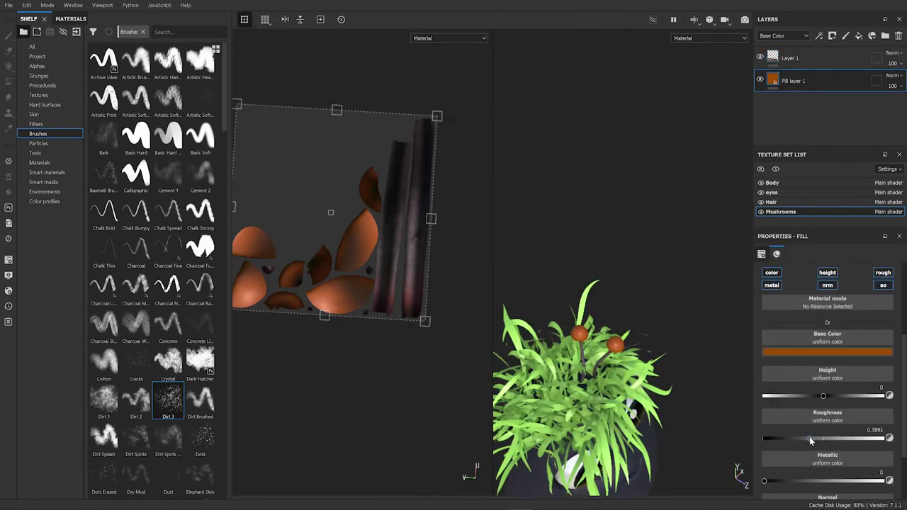
{"action": "scroll", "coordinate": [698, 266], "scroll_direction": "up", "scroll_amount": 8}
{"action": "left_click", "coordinate": [845, 36]}
{"action": "left_click", "coordinate": [710, 19]}
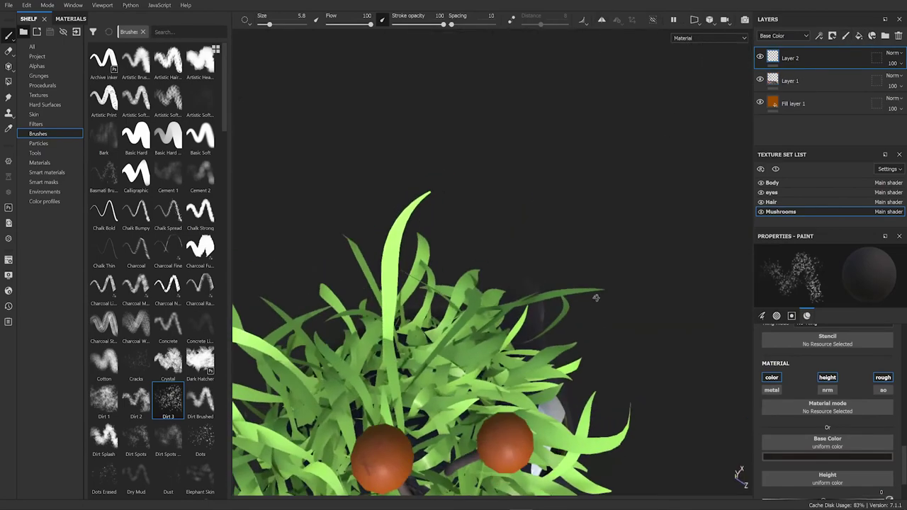
{"action": "left_click", "coordinate": [789, 80]}
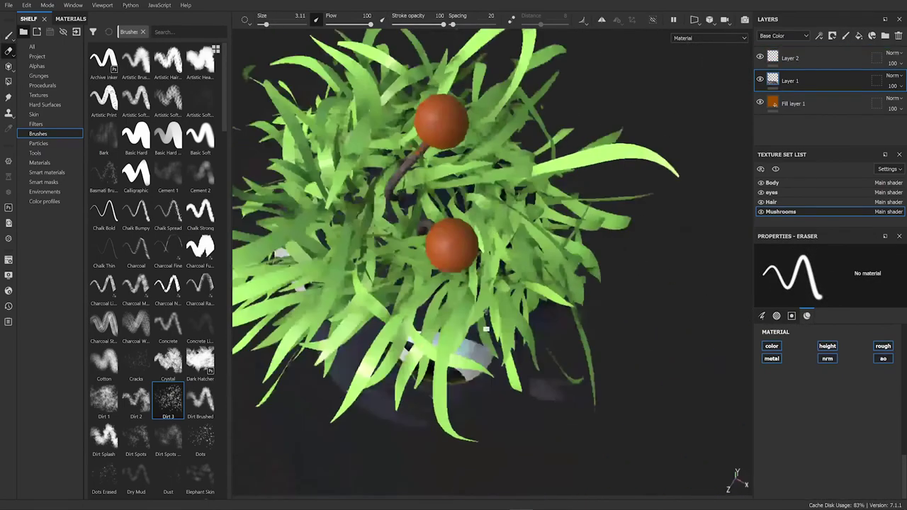
{"action": "left_click_drag", "start_coordinate": [669, 277], "coordinate": [256, 331], "text": "alt"}
{"action": "left_click_drag", "start_coordinate": [454, 298], "coordinate": [453, 185], "text": "alt"}
On Layer 2, dot pale spots on the mushroom caps with a hard round brush.
{"action": "left_click", "coordinate": [789, 58]}
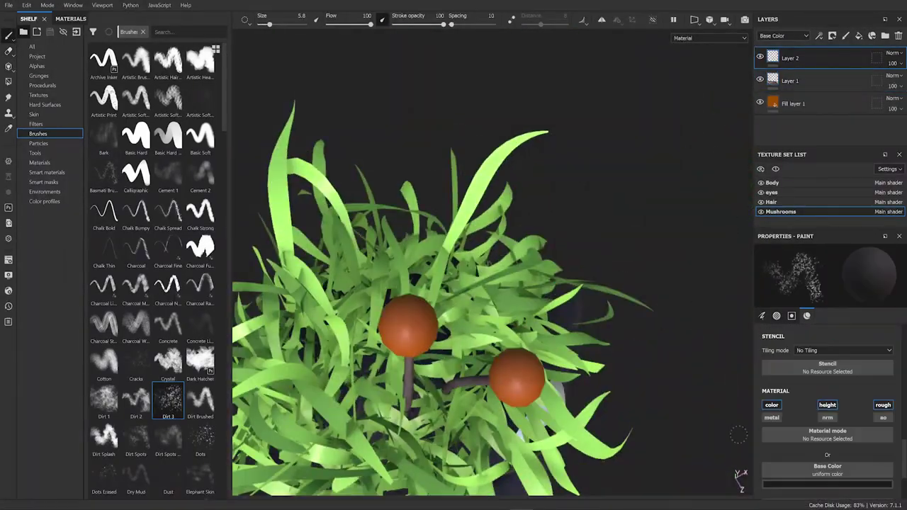
{"action": "key", "text": "1"}
{"action": "left_click", "coordinate": [512, 385]}
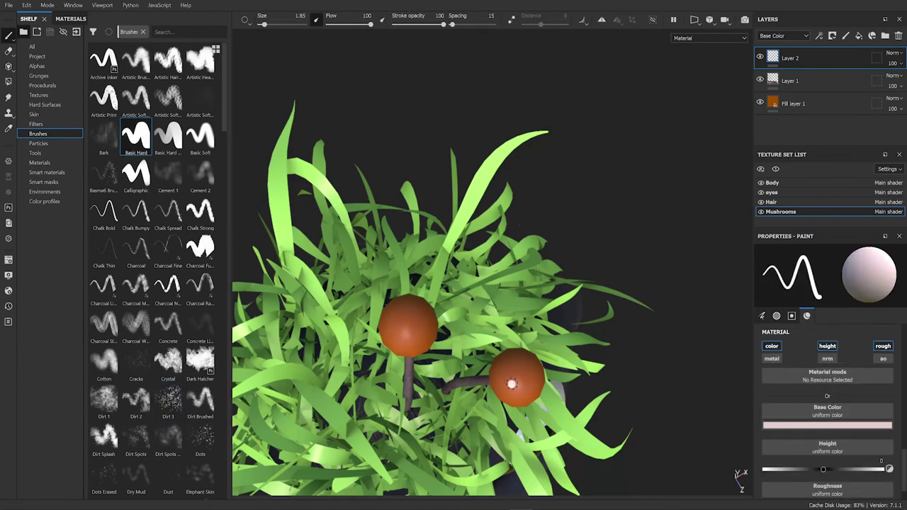
{"action": "left_click_drag", "start_coordinate": [512, 385], "coordinate": [513, 283], "text": "alt"}
{"action": "left_click_drag", "start_coordinate": [482, 205], "coordinate": [525, 132], "text": "alt"}
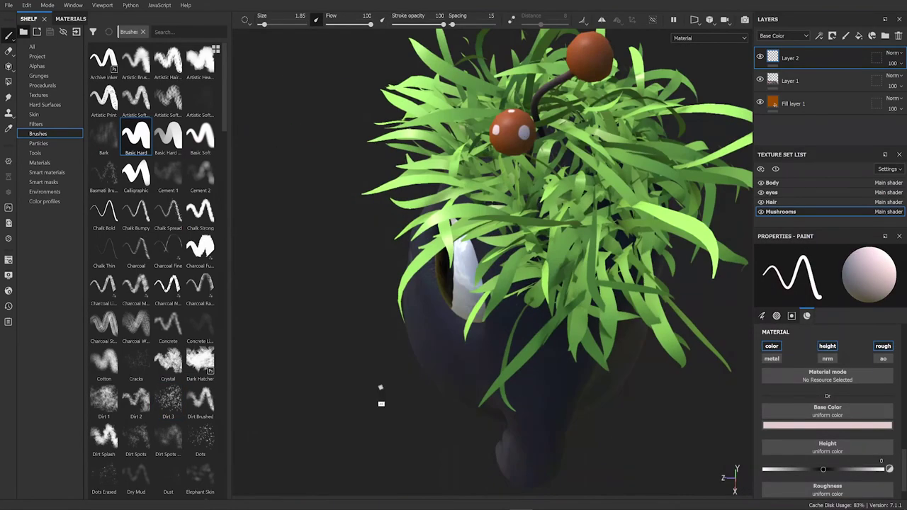
{"action": "left_click_drag", "start_coordinate": [381, 388], "coordinate": [640, 302], "text": "alt"}
{"action": "mouse_move", "coordinate": [588, 328]}
{"action": "left_mouse_down", "text": "alt"}
{"action": "mouse_move", "coordinate": [404, 230]}
{"action": "mouse_move", "coordinate": [544, 282]}
{"action": "left_mouse_up", "text": "alt"}
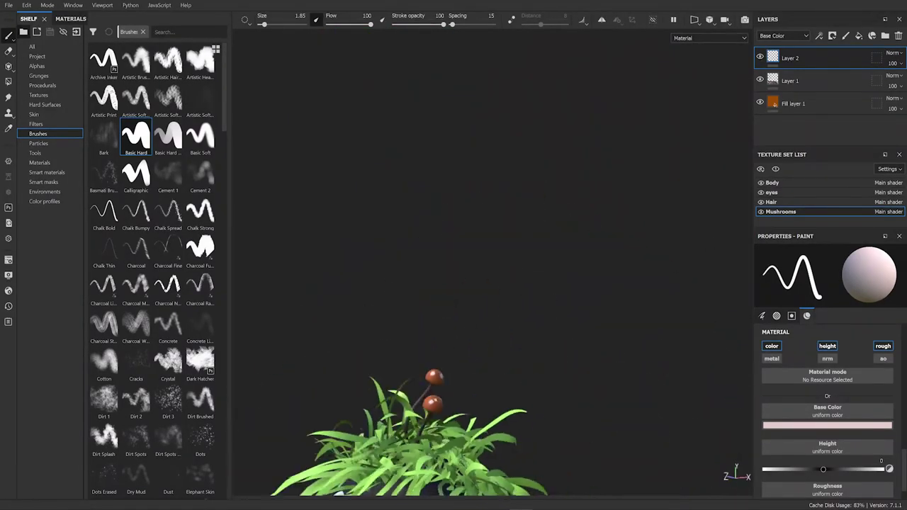
{"action": "mouse_move", "coordinate": [573, 324]}
{"action": "left_mouse_down", "text": "alt"}
{"action": "mouse_move", "coordinate": [591, 297]}
{"action": "mouse_move", "coordinate": [677, 376]}
{"action": "left_mouse_up", "text": "alt"}
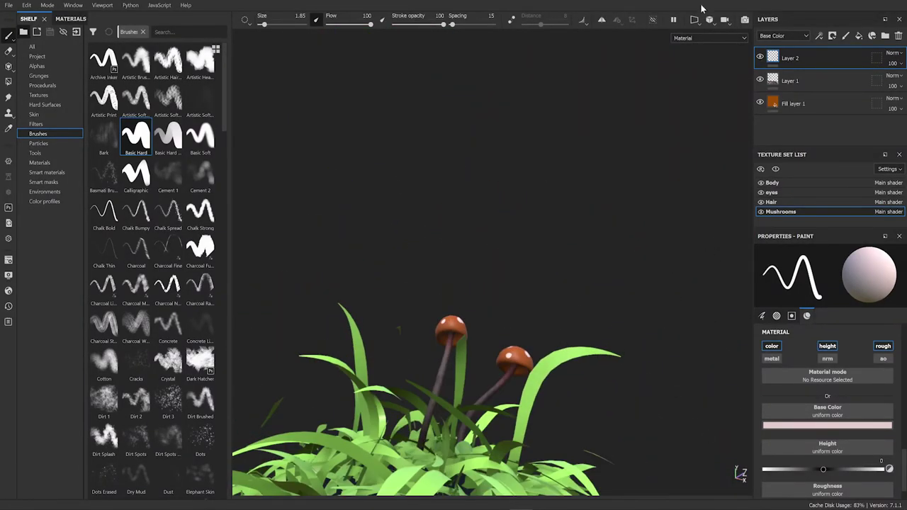
On Layer 1, set a dark brown colour with the dirt brush for the cap undersides.
{"action": "left_click", "coordinate": [695, 20]}
{"action": "left_click", "coordinate": [790, 80]}
{"action": "left_click", "coordinate": [827, 425]}
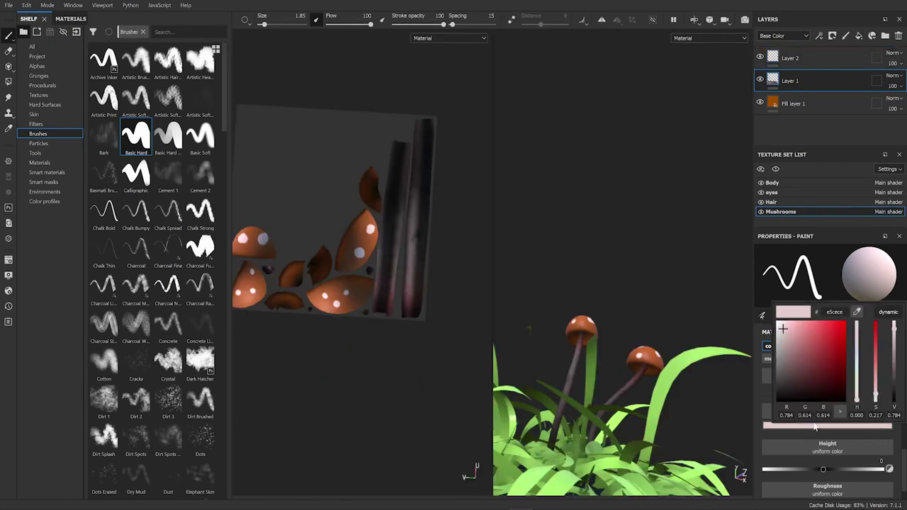
{"action": "left_click", "coordinate": [374, 179]}
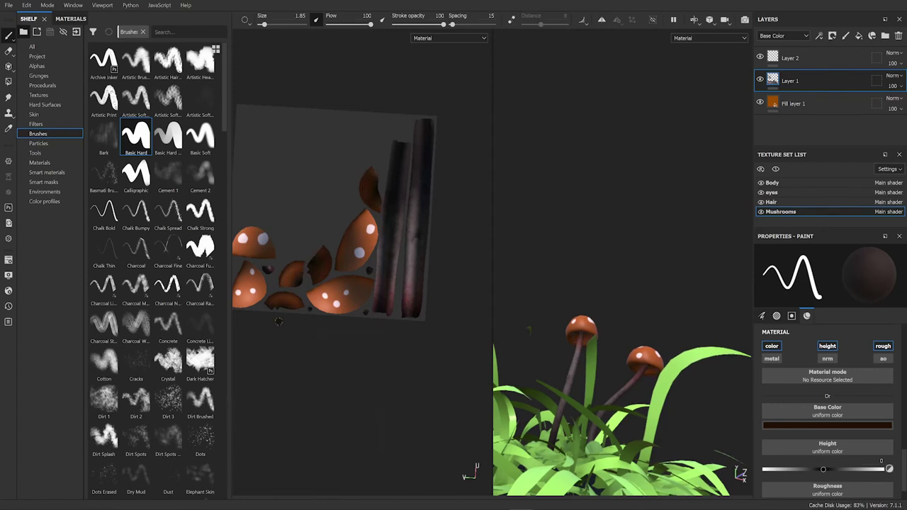
{"action": "left_click", "coordinate": [168, 399]}
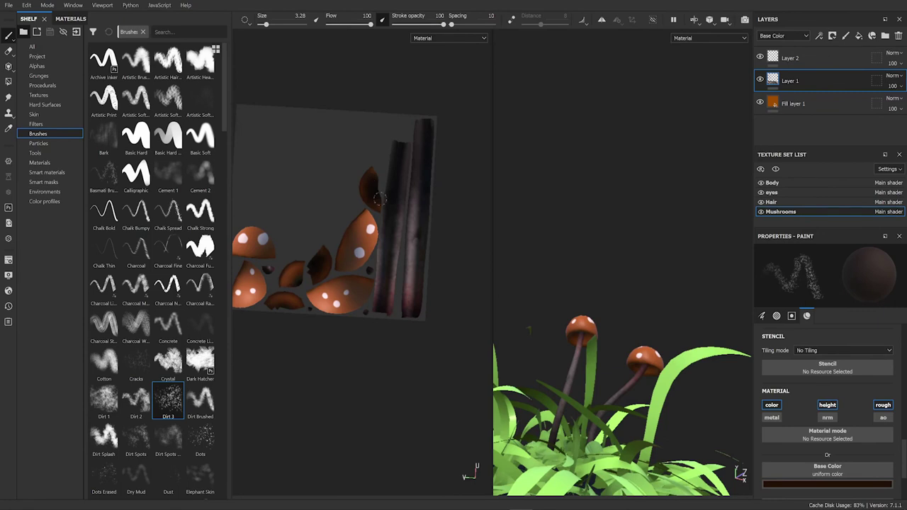
{"action": "left_click_drag", "start_coordinate": [612, 418], "coordinate": [698, 370], "text": "alt"}
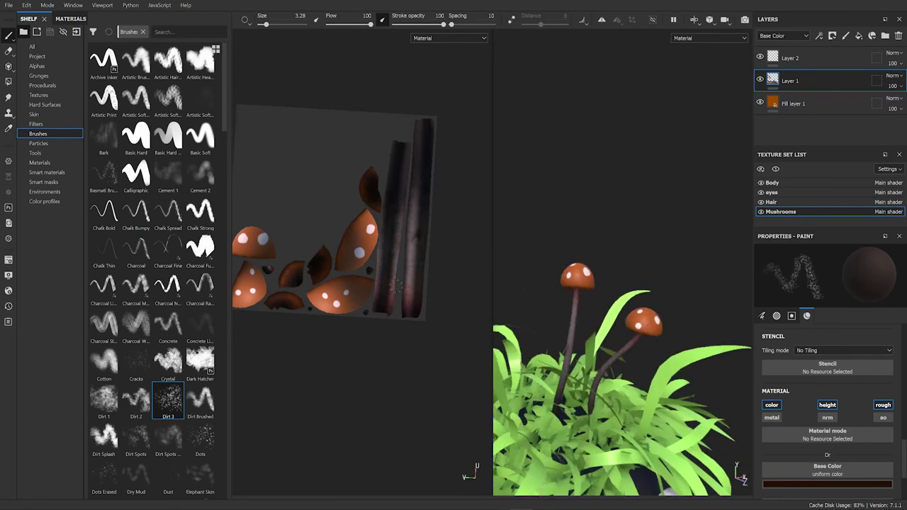
Switch to the single 3D view and briefly check the Iray render preview.
{"action": "left_click", "coordinate": [711, 19]}
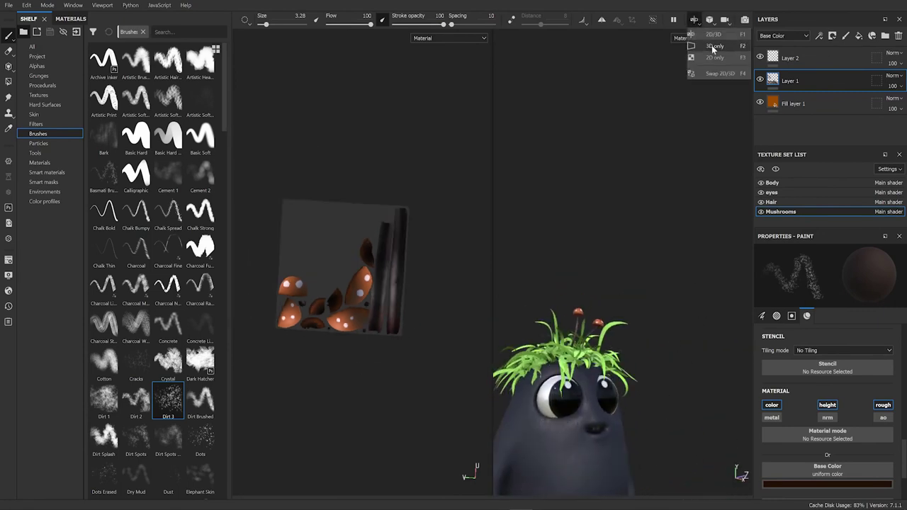
{"action": "left_click", "coordinate": [716, 44]}
{"action": "key", "text": "F10"}
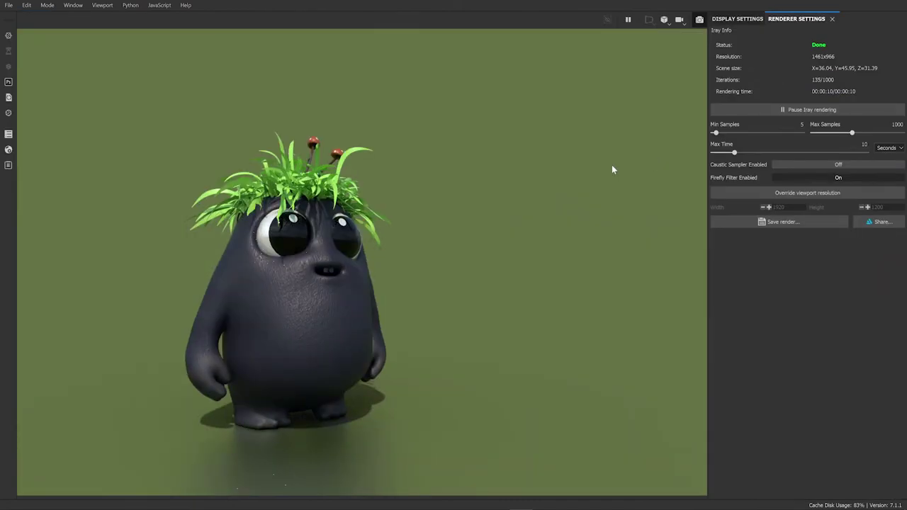
{"action": "key", "text": "F10"}
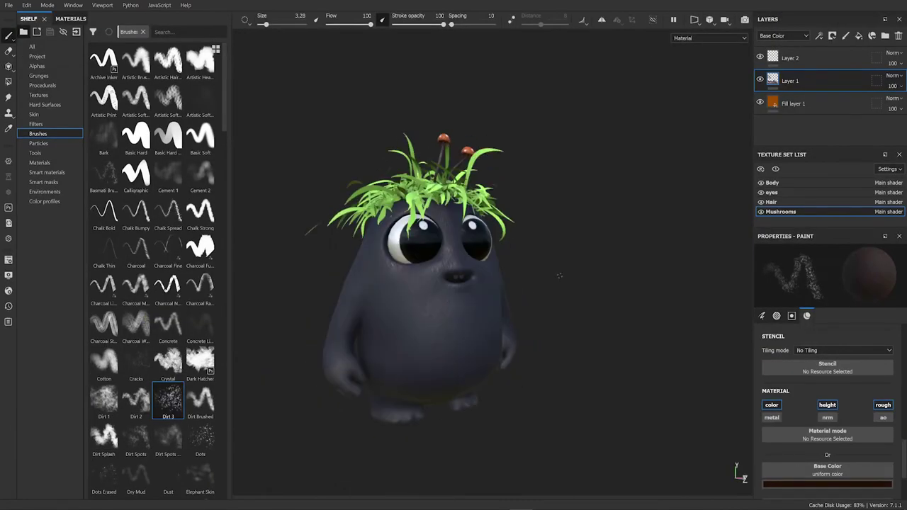
On the Body texture set, add a Teeth fill layer and rename the body layer Main Body.
{"action": "left_click", "coordinate": [815, 58]}
{"action": "right_click", "coordinate": [817, 63]}
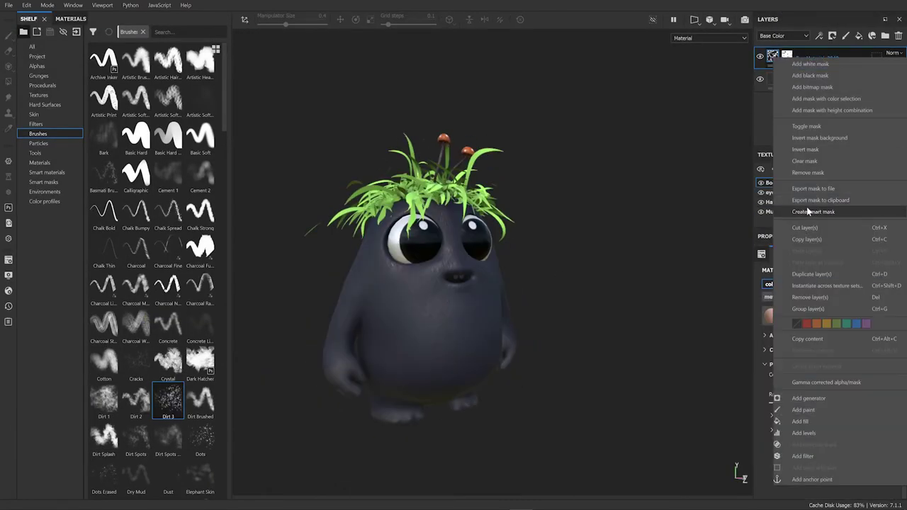
{"action": "left_click", "coordinate": [799, 421]}
{"action": "type", "text": "Main Body"}
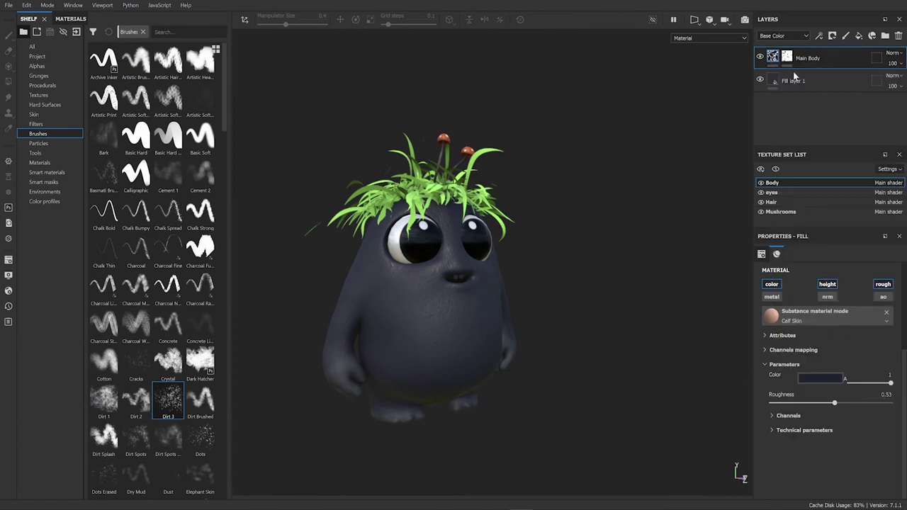
{"action": "double_click", "coordinate": [791, 82]}
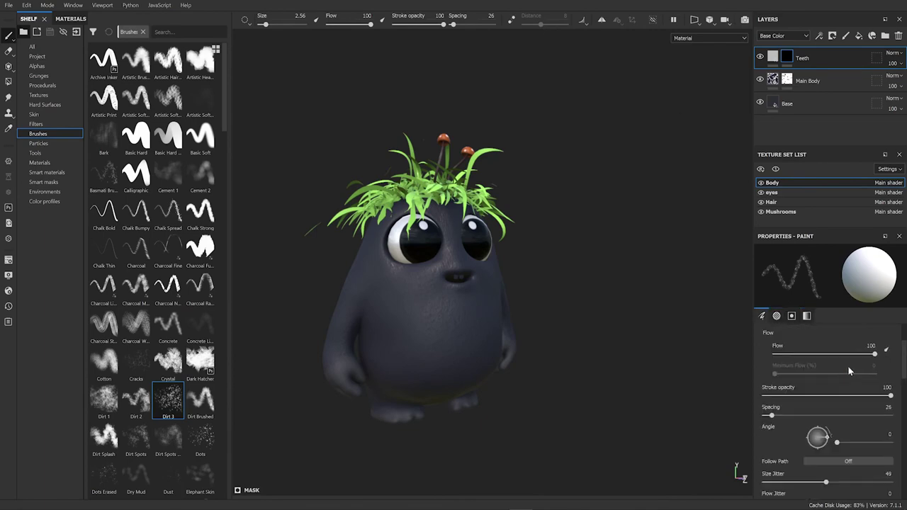
{"action": "left_click", "coordinate": [773, 56]}
{"action": "left_click", "coordinate": [695, 19]}
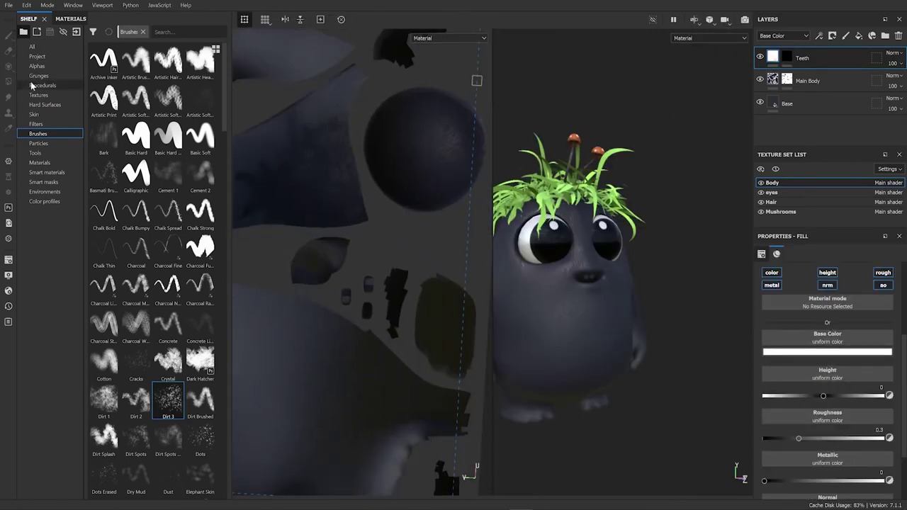
Use Polygon Fill in mesh mode to mask the Teeth layer to the front teeth.
{"action": "scroll", "coordinate": [653, 268], "scroll_direction": "up", "scroll_amount": 3}
{"action": "key", "text": "4"}
{"action": "left_click", "coordinate": [820, 254]}
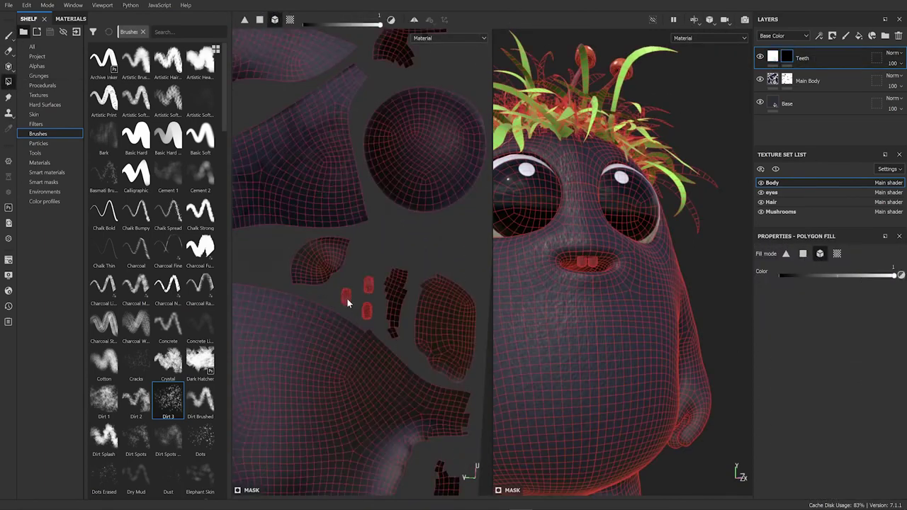
{"action": "scroll", "coordinate": [371, 314], "scroll_direction": "up", "scroll_amount": 5}
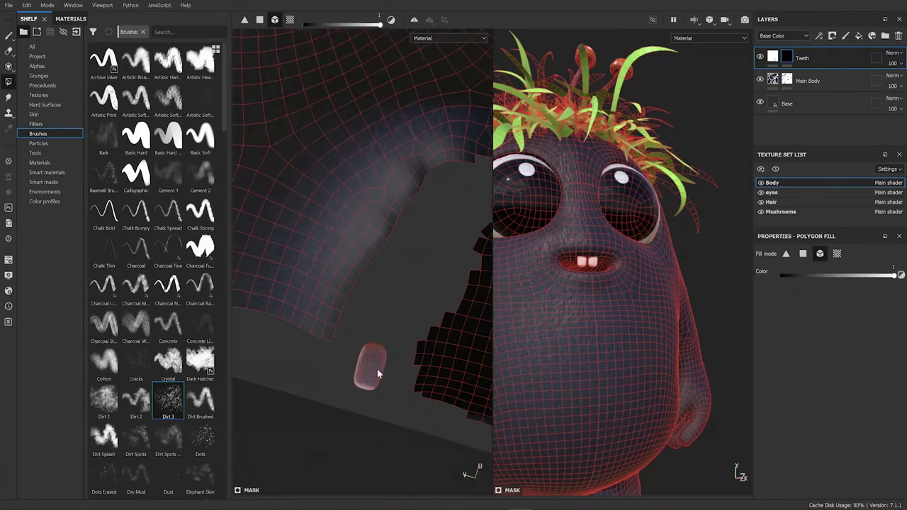
{"action": "scroll", "coordinate": [369, 411], "scroll_direction": "down", "scroll_amount": 5}
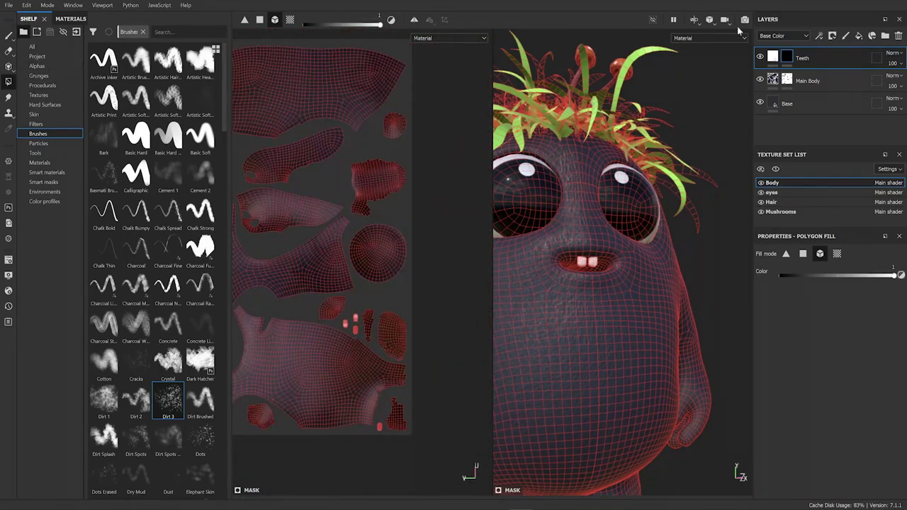
{"action": "left_click", "coordinate": [694, 20]}
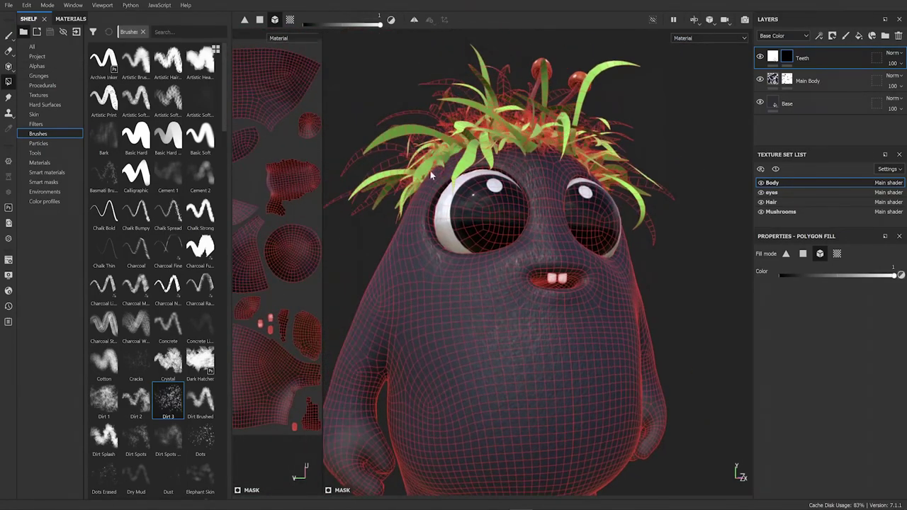
{"action": "left_click", "coordinate": [698, 22]}
{"action": "left_click", "coordinate": [712, 47]}
Hide the mesh wireframe in display settings and toggle the Iray preview on and off.
{"action": "left_click", "coordinate": [8, 259]}
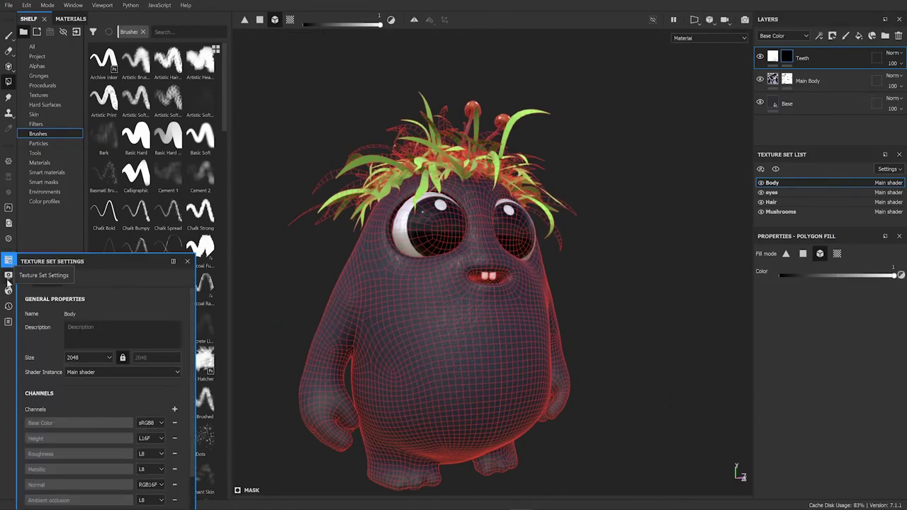
{"action": "left_click", "coordinate": [9, 275]}
{"action": "scroll", "coordinate": [106, 411], "scroll_direction": "down", "scroll_amount": 5}
{"action": "left_click", "coordinate": [38, 449]}
{"action": "key", "text": "F10"}
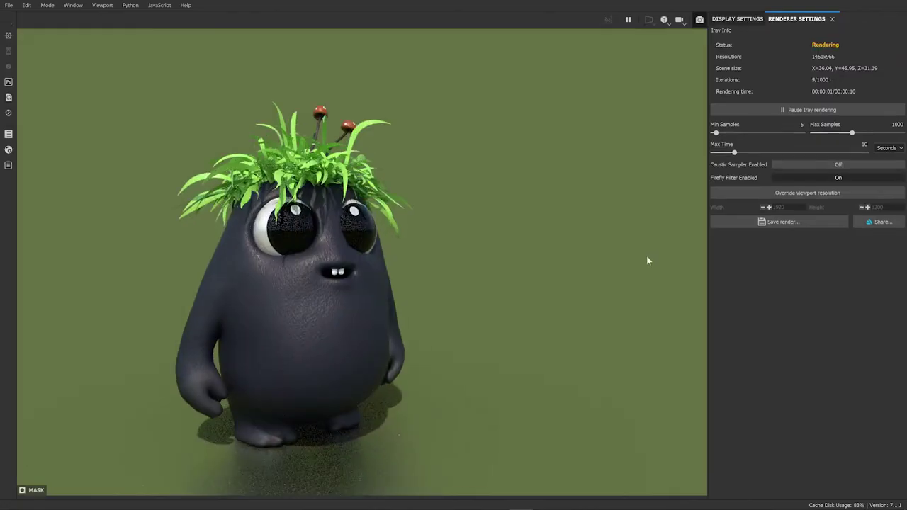
{"action": "key", "text": "F10"}
Review the Teeth and Mushrooms cap base colours, then toggle the Iray render preview on and off.
{"action": "left_click", "coordinate": [780, 352]}
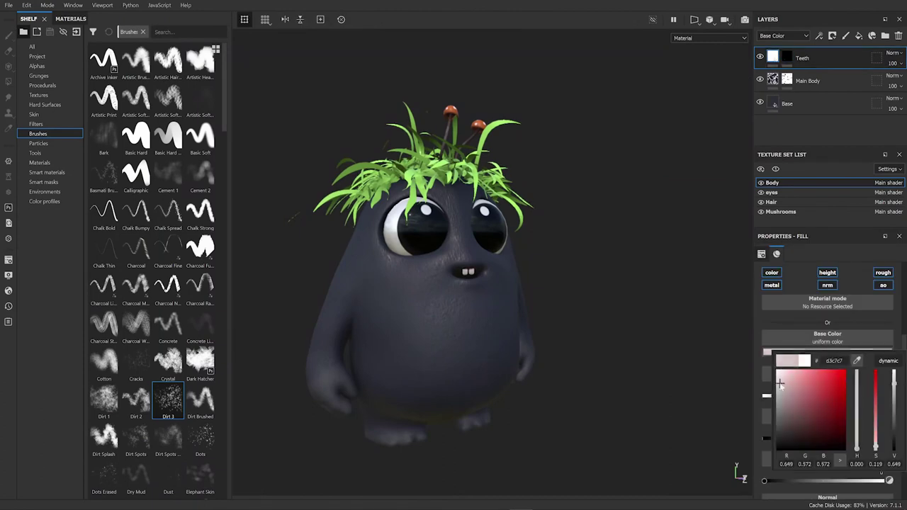
{"action": "left_click", "coordinate": [781, 212]}
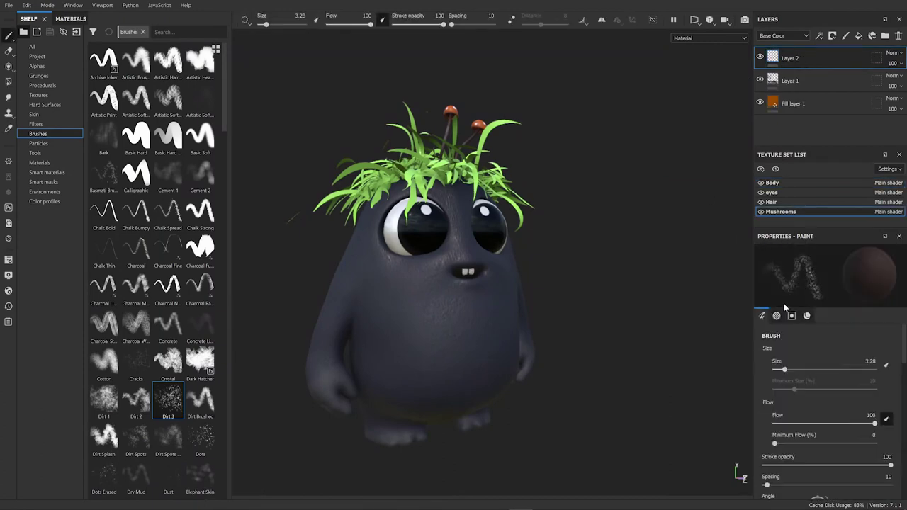
{"action": "left_click", "coordinate": [793, 103]}
{"action": "left_click", "coordinate": [827, 353]}
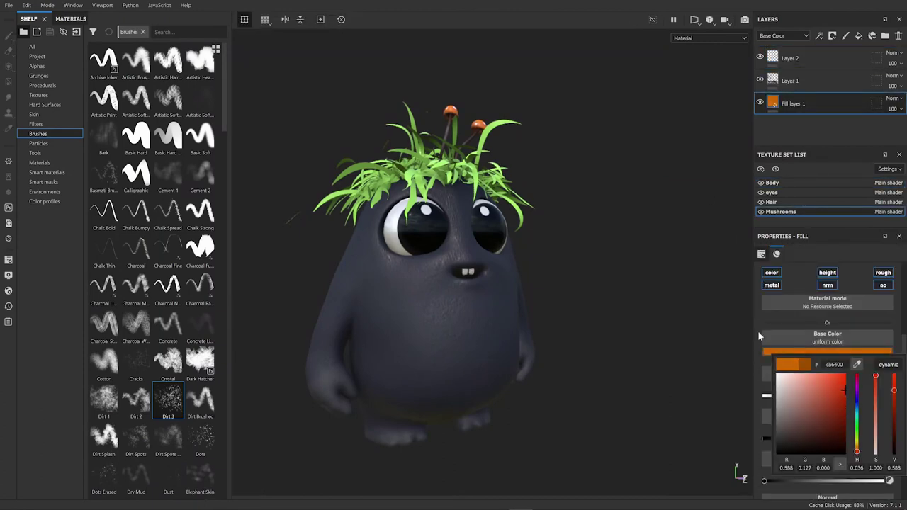
{"action": "left_click", "coordinate": [863, 353]}
{"action": "scroll", "coordinate": [855, 399], "scroll_direction": "down", "scroll_amount": 2}
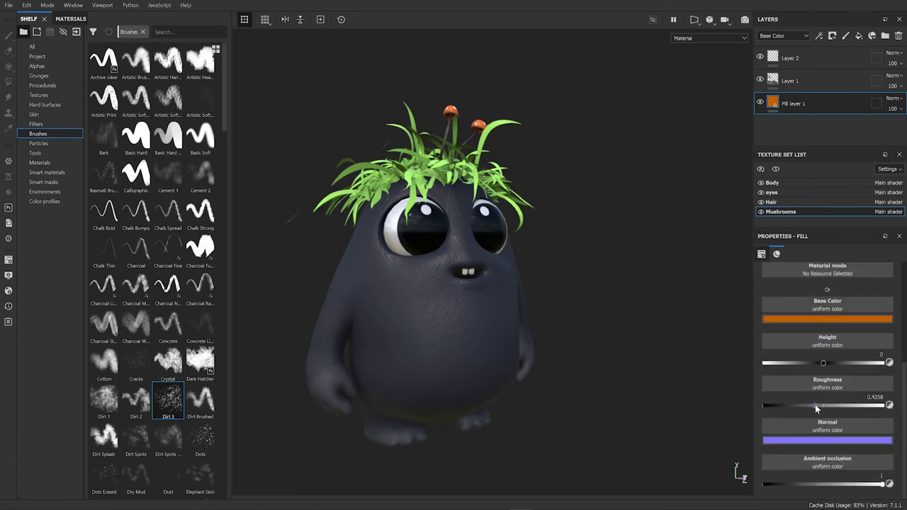
{"action": "left_click", "coordinate": [744, 20]}
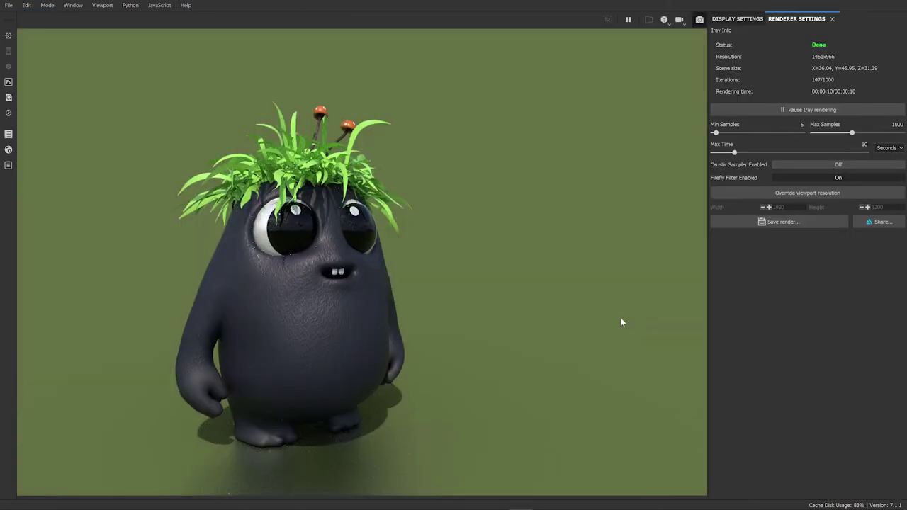
{"action": "left_click", "coordinate": [700, 19]}
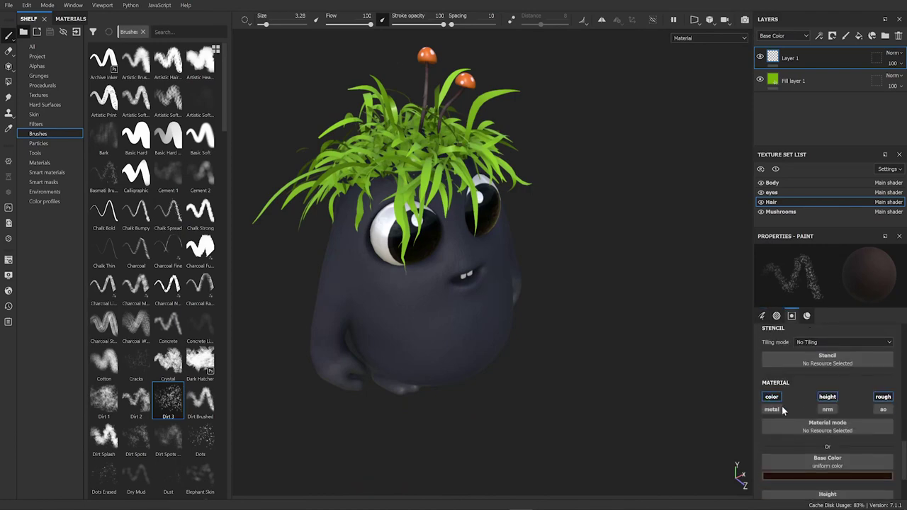
Enable roughness on the hair paint and pick a yellow-green base colour.
{"action": "scroll", "coordinate": [882, 401], "scroll_direction": "down", "scroll_amount": 2}
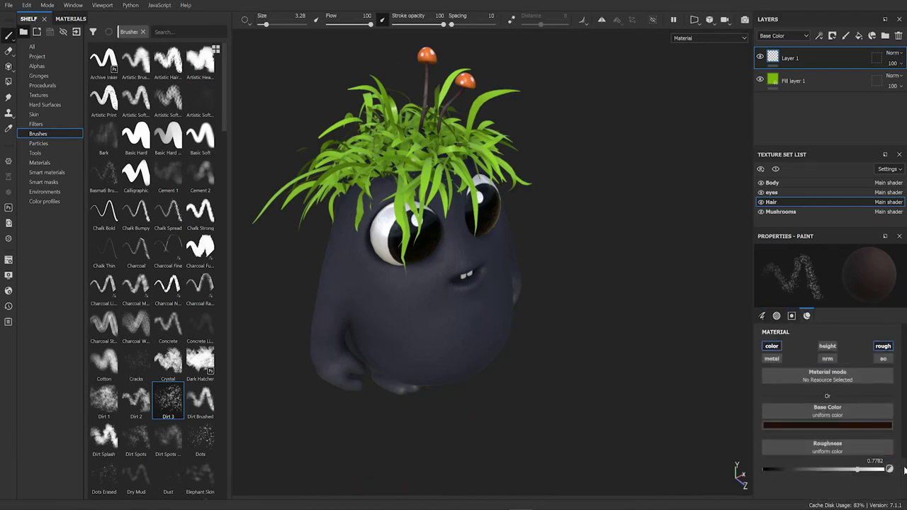
{"action": "left_click", "coordinate": [883, 360]}
{"action": "left_click", "coordinate": [827, 429]}
{"action": "mouse_move", "coordinate": [857, 355]}
{"action": "left_mouse_down"}
{"action": "mouse_move", "coordinate": [859, 393]}
{"action": "mouse_move", "coordinate": [858, 354]}
{"action": "left_mouse_up"}
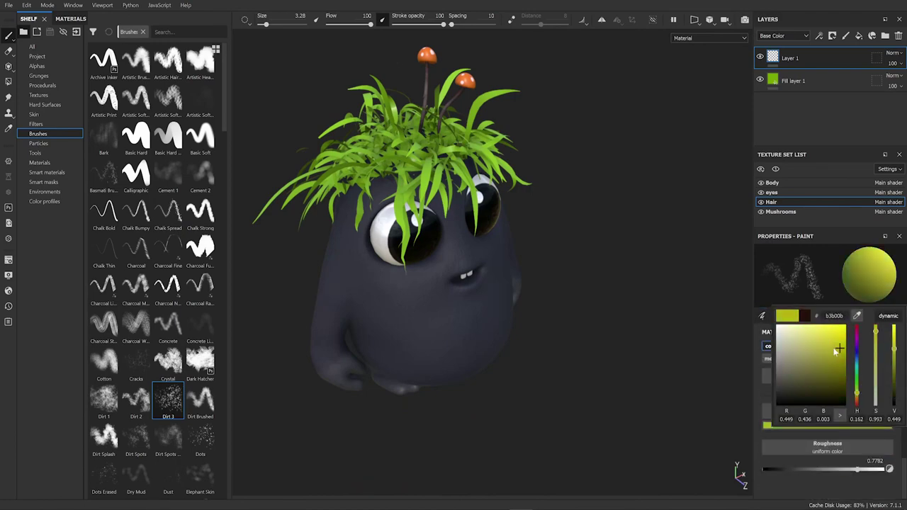
{"action": "scroll", "coordinate": [425, 248], "scroll_direction": "up", "scroll_amount": 5}
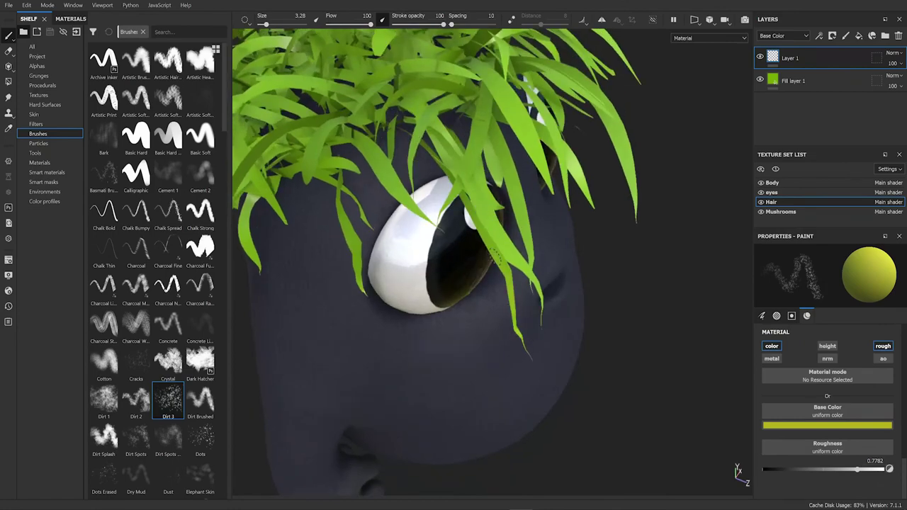
Orbit around the head to inspect both eyes, the mouth and the grass hair.
{"action": "left_click_drag", "start_coordinate": [453, 256], "coordinate": [426, 262], "text": "alt"}
{"action": "left_click_drag", "start_coordinate": [494, 151], "coordinate": [406, 186], "text": "alt"}
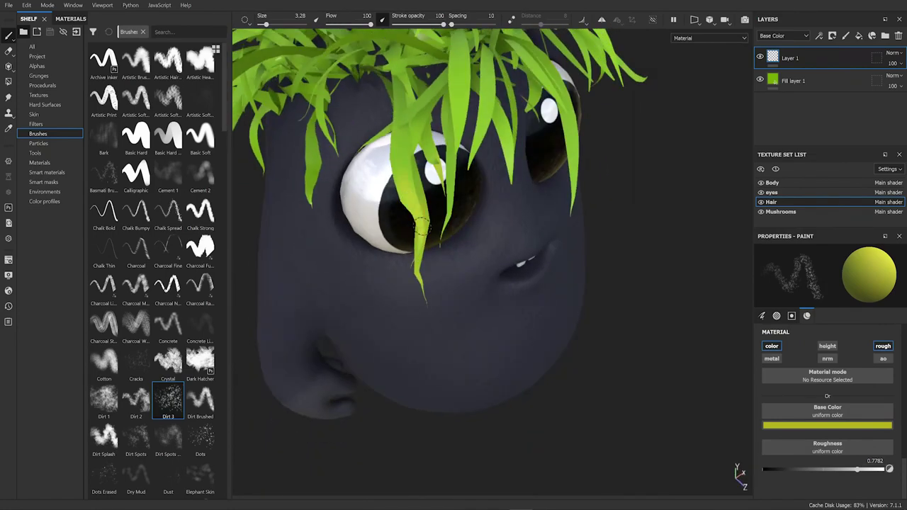
{"action": "scroll", "coordinate": [665, 297], "scroll_direction": "down", "scroll_amount": 5}
{"action": "mouse_move", "coordinate": [664, 297]}
{"action": "left_mouse_down", "text": "alt"}
{"action": "mouse_move", "coordinate": [652, 178]}
{"action": "mouse_move", "coordinate": [574, 351]}
{"action": "left_mouse_up", "text": "alt"}
{"action": "scroll", "coordinate": [574, 351], "scroll_direction": "up", "scroll_amount": 5}
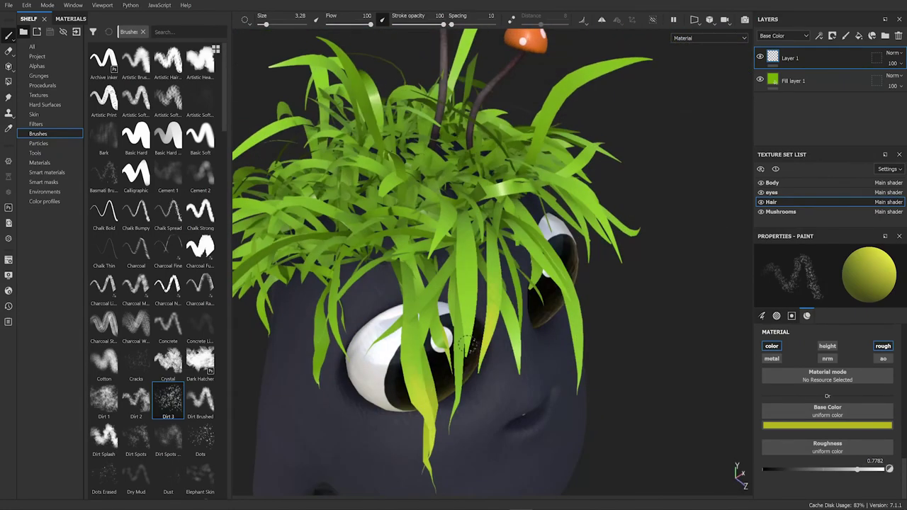
{"action": "left_click_drag", "start_coordinate": [496, 283], "coordinate": [448, 279], "text": "alt"}
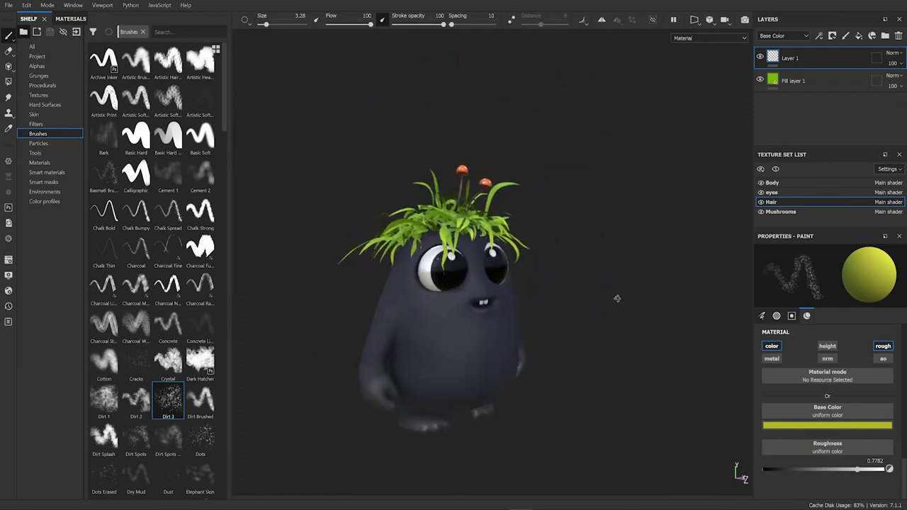
On the Body texture set, add a Calf Skin material layer and darken its colour.
{"action": "left_click", "coordinate": [40, 162]}
{"action": "left_click", "coordinate": [136, 134]}
{"action": "left_click", "coordinate": [773, 183]}
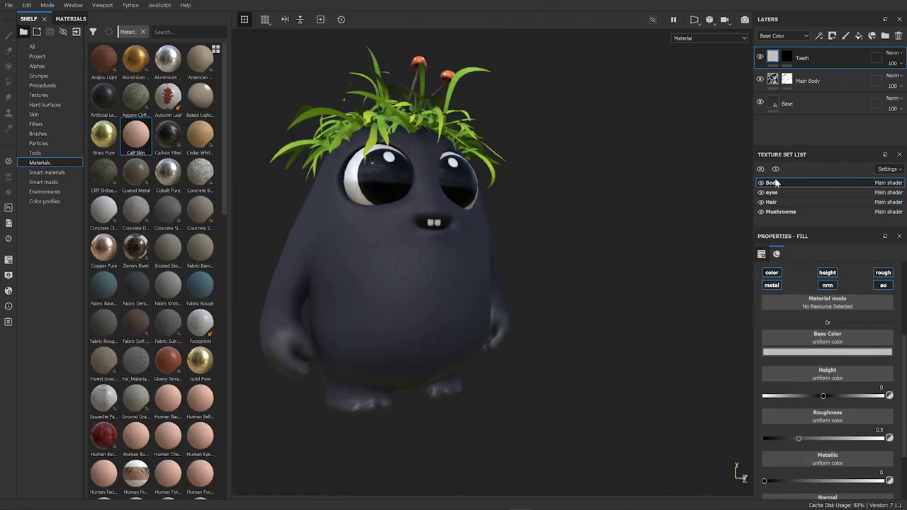
{"action": "left_click_drag", "start_coordinate": [135, 135], "coordinate": [778, 134]}
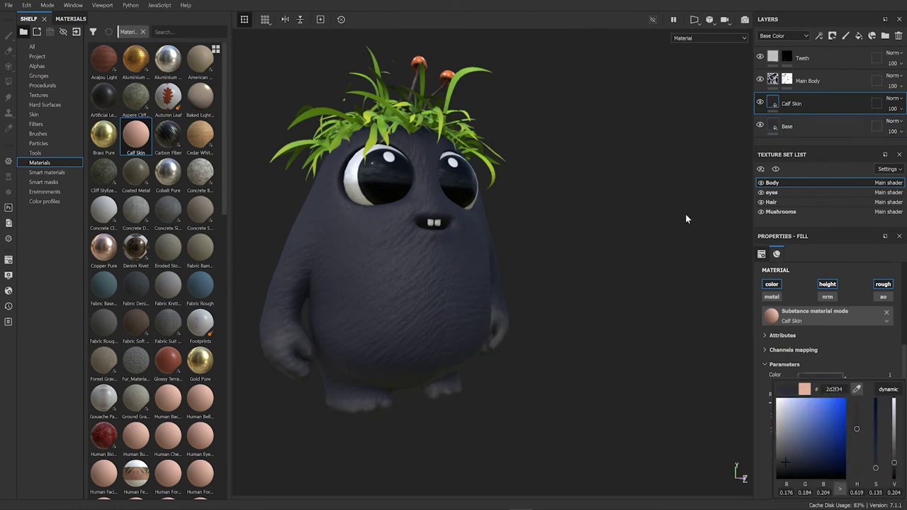
{"action": "left_click", "coordinate": [730, 288]}
{"action": "left_click_drag", "start_coordinate": [730, 288], "coordinate": [651, 353], "text": "alt"}
Keep Normal blending and tile the Calf Skin at UV scale 58.93, rotation 148.54, roughness 0.54.
{"action": "left_click", "coordinate": [892, 98]}
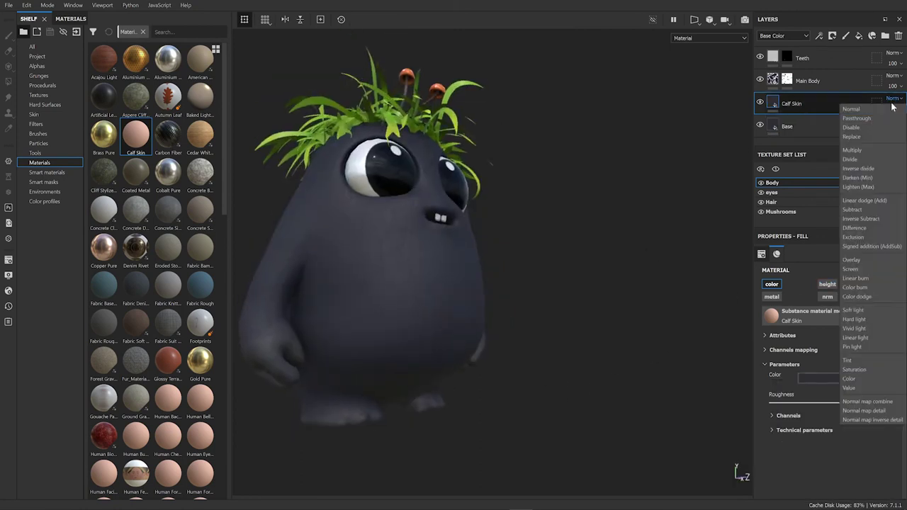
{"action": "left_click", "coordinate": [891, 98]}
{"action": "left_click", "coordinate": [872, 117]}
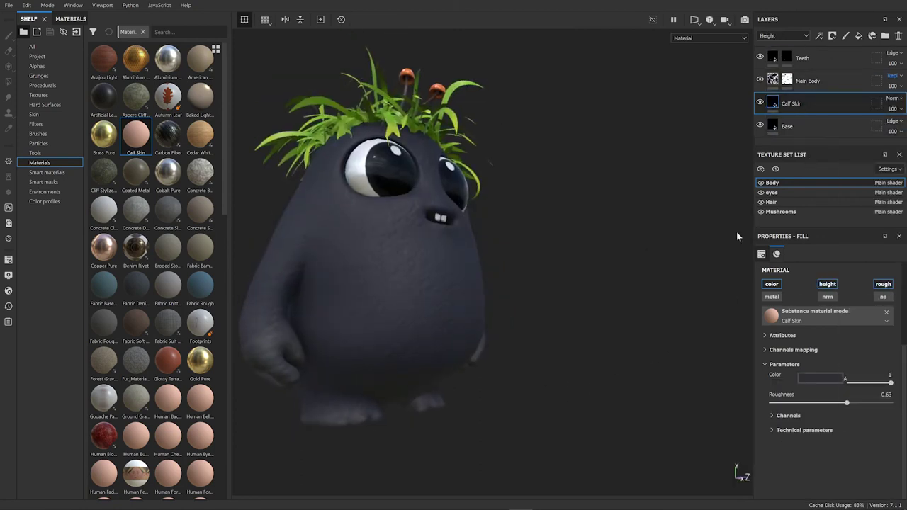
{"action": "left_click_drag", "start_coordinate": [737, 231], "coordinate": [673, 379], "text": "alt"}
{"action": "left_click_drag", "start_coordinate": [792, 332], "coordinate": [822, 335]}
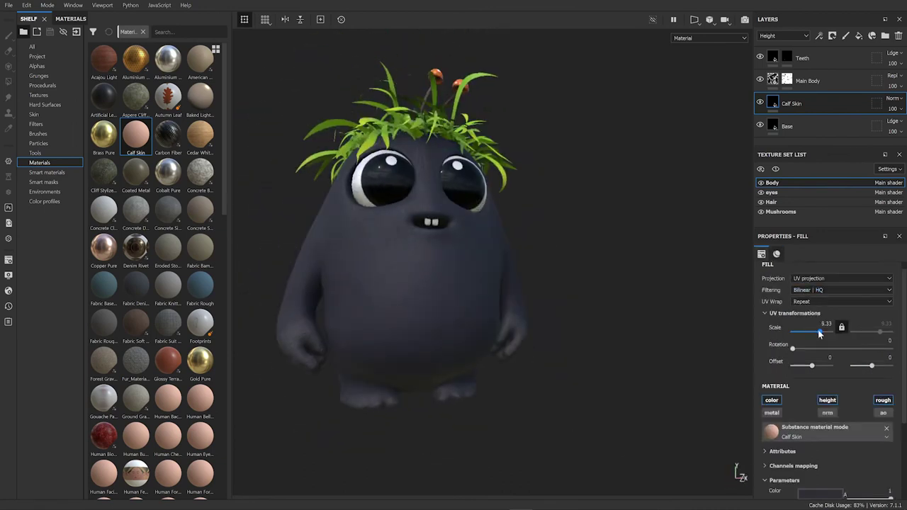
{"action": "scroll", "coordinate": [810, 354], "scroll_direction": "down", "scroll_amount": 4}
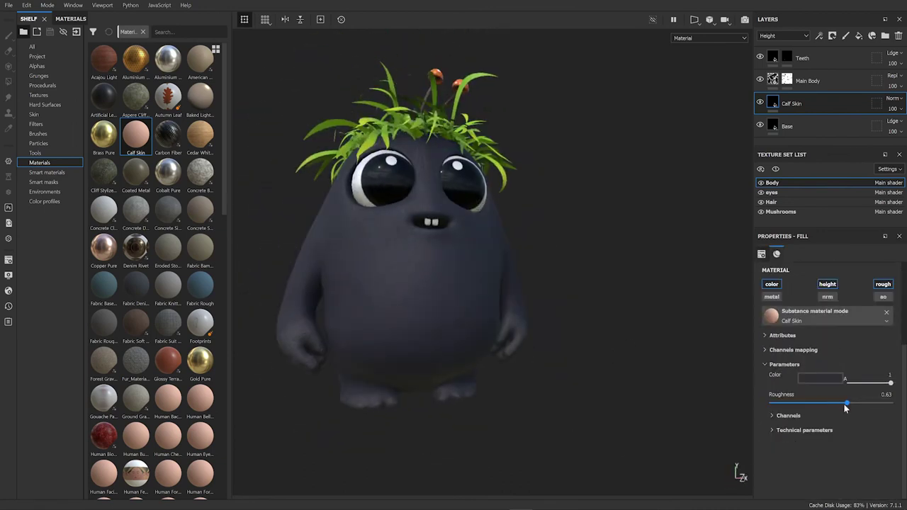
{"action": "left_click_drag", "start_coordinate": [744, 351], "coordinate": [721, 359], "text": "alt"}
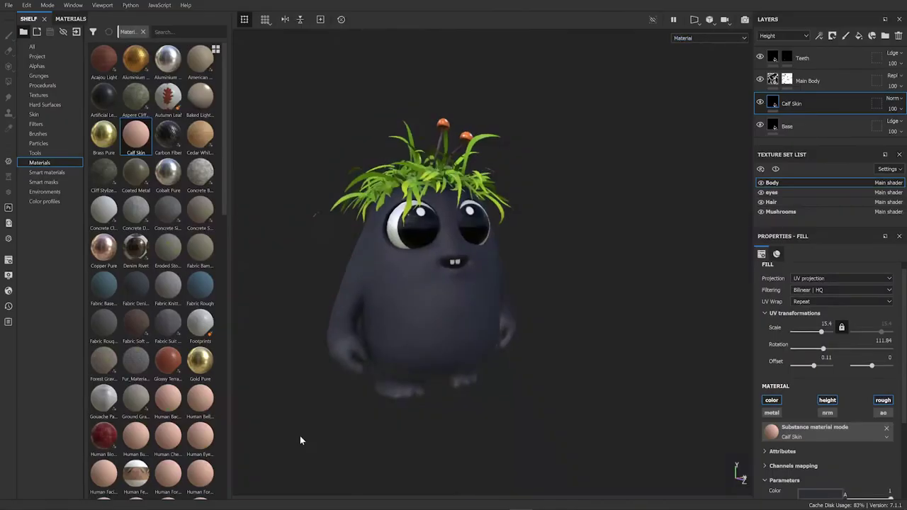
{"action": "scroll", "coordinate": [300, 441], "scroll_direction": "up", "scroll_amount": 5}
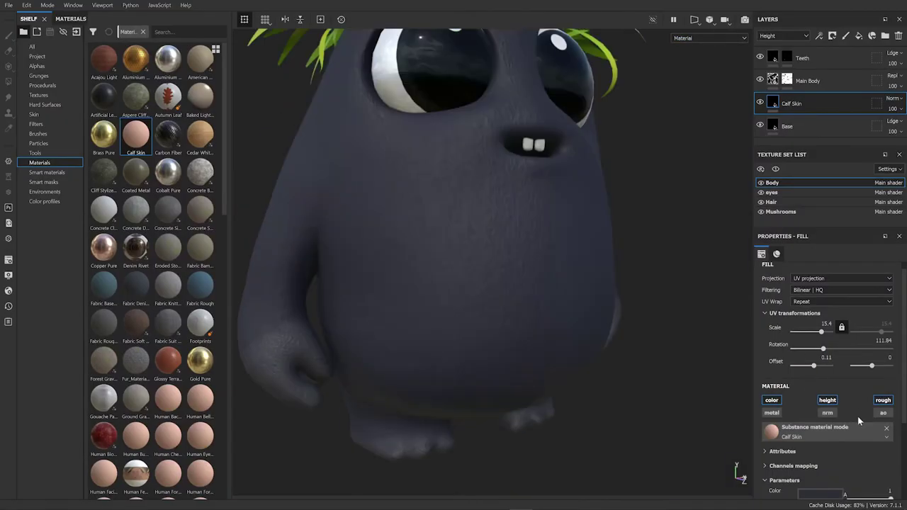
{"action": "scroll", "coordinate": [858, 417], "scroll_direction": "down", "scroll_amount": 3}
{"action": "scroll", "coordinate": [886, 401], "scroll_direction": "up", "scroll_amount": 2}
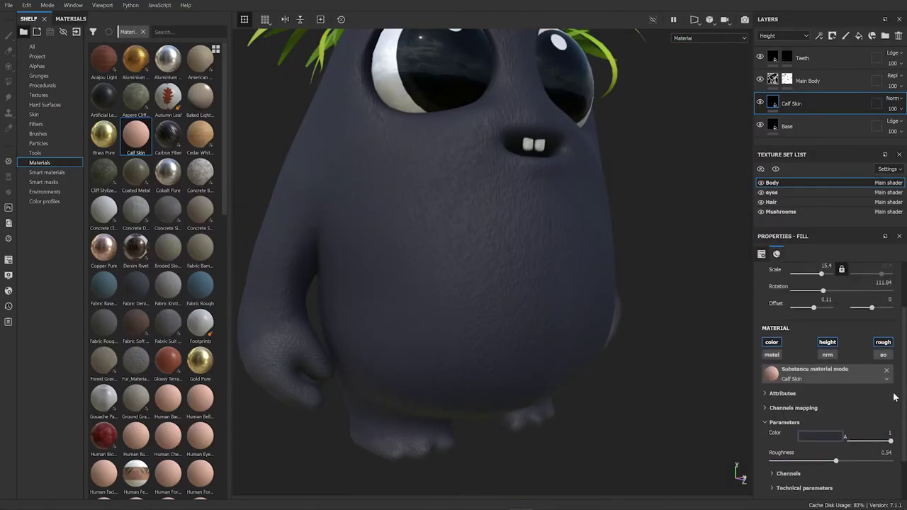
{"action": "left_click", "coordinate": [766, 408]}
{"action": "scroll", "coordinate": [829, 425], "scroll_direction": "down", "scroll_amount": 2}
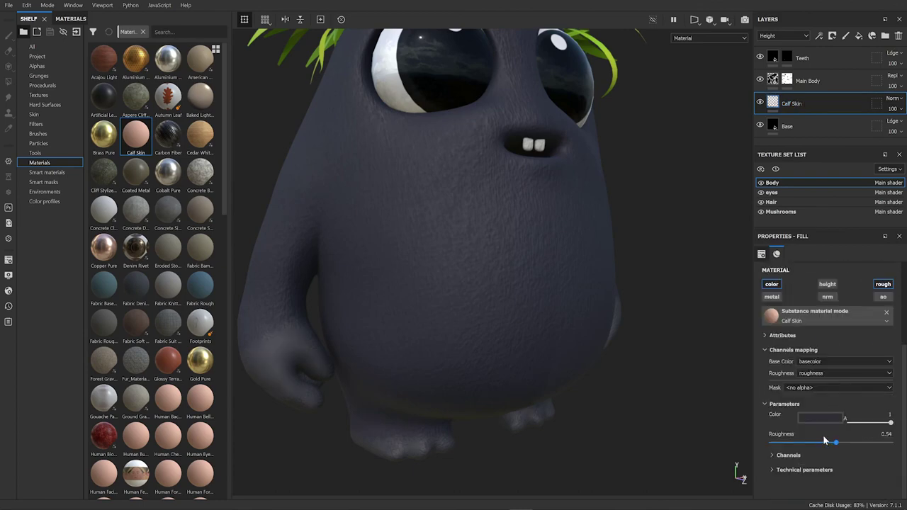
{"action": "scroll", "coordinate": [813, 363], "scroll_direction": "up", "scroll_amount": 3}
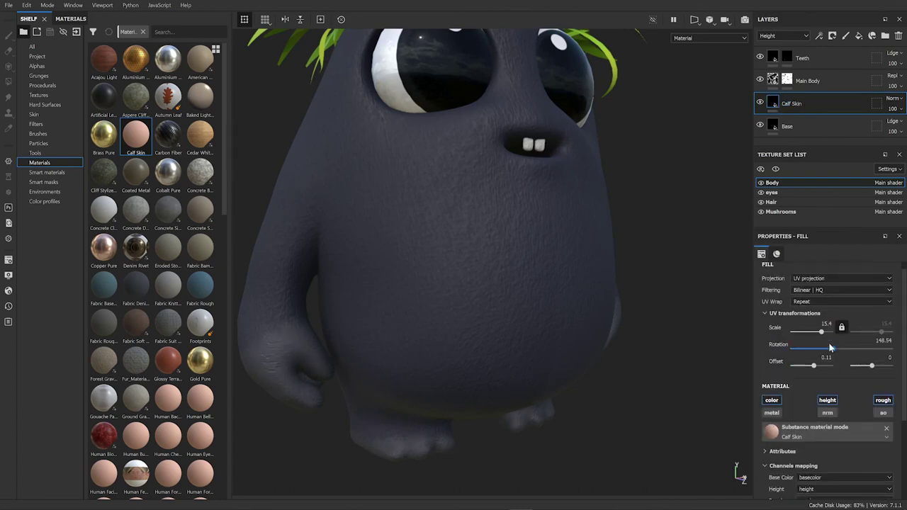
Frame the character and preview the dark skin in the Iray render view.
{"action": "key", "text": "f"}
{"action": "key", "text": "F10"}
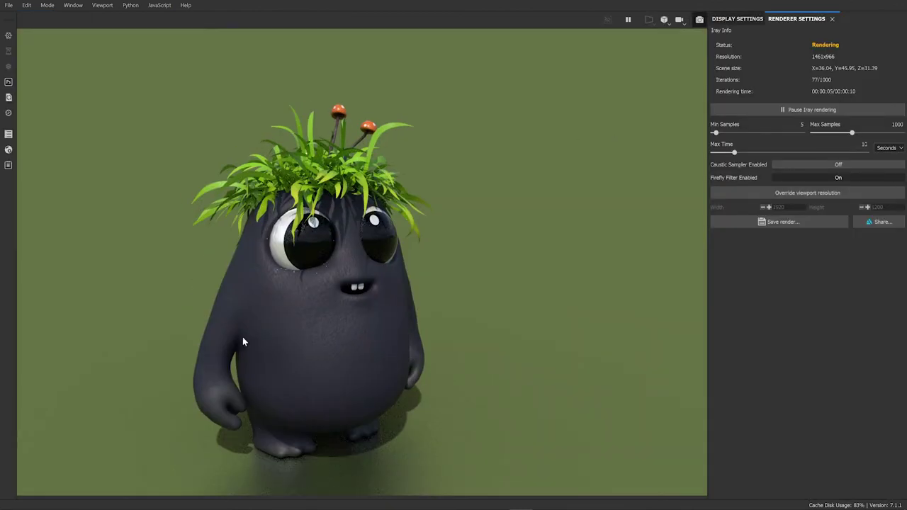
{"action": "left_click_drag", "start_coordinate": [504, 419], "coordinate": [558, 452], "text": "alt"}
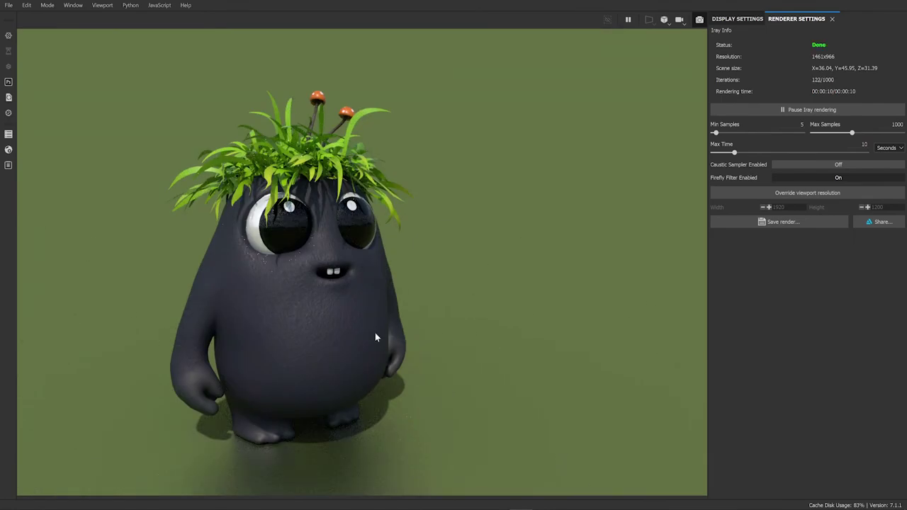
{"action": "key", "text": "F10"}
Rename the Calf Skin layer to 'Skin' and bring its material attributes back into view.
{"action": "type", "text": "CalfSkin"}
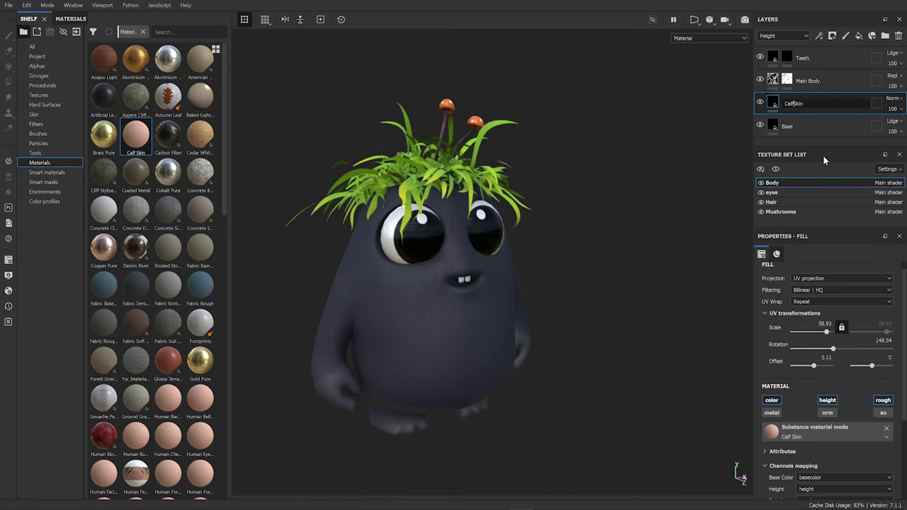
{"action": "key", "text": "Return"}
{"action": "scroll", "coordinate": [794, 323], "scroll_direction": "down", "scroll_amount": 3}
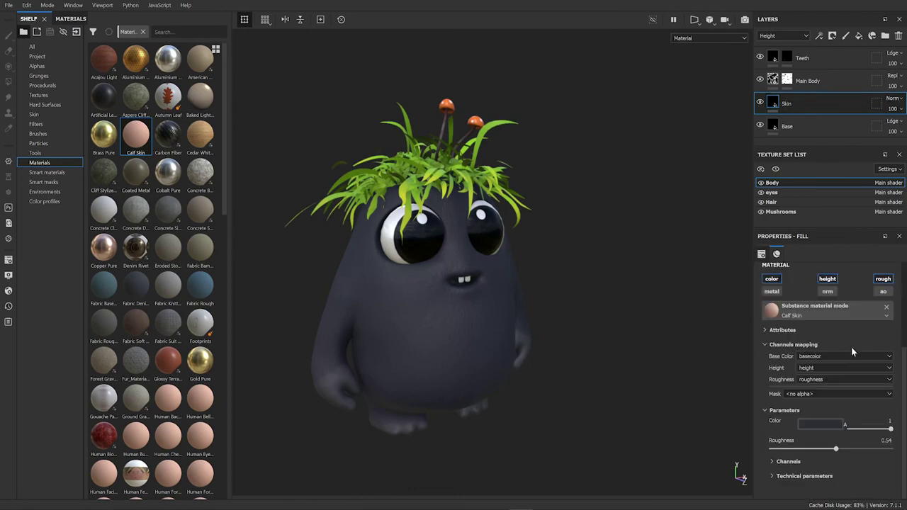
{"action": "left_click", "coordinate": [765, 345]}
{"action": "left_click", "coordinate": [765, 330]}
{"action": "scroll", "coordinate": [787, 362], "scroll_direction": "up", "scroll_amount": 4}
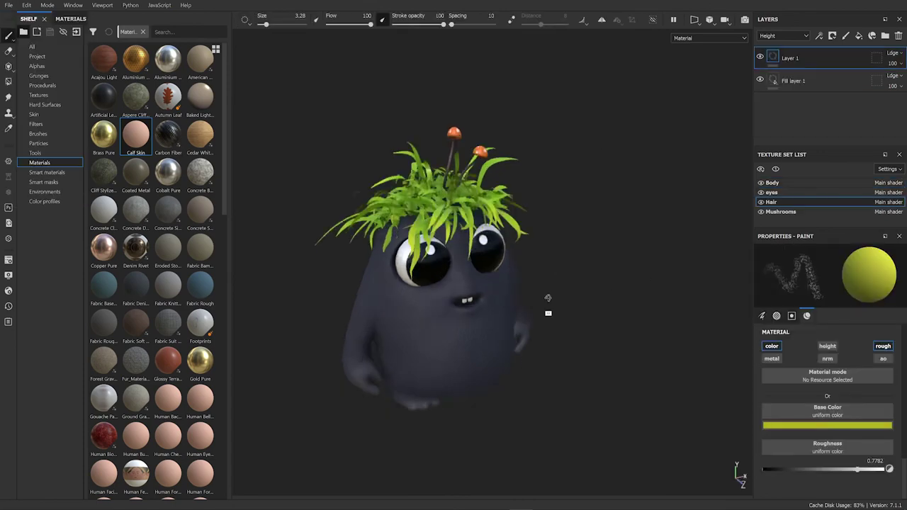
Orbit and zoom in close on the creature's grass hair.
{"action": "left_click_drag", "start_coordinate": [553, 213], "coordinate": [584, 206], "text": "alt"}
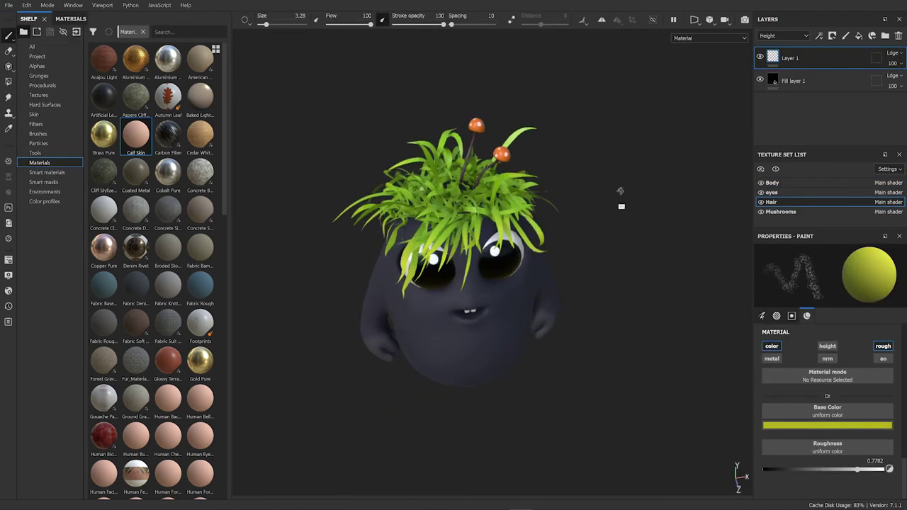
{"action": "right_click_drag", "start_coordinate": [621, 191], "coordinate": [661, 371], "text": "alt"}
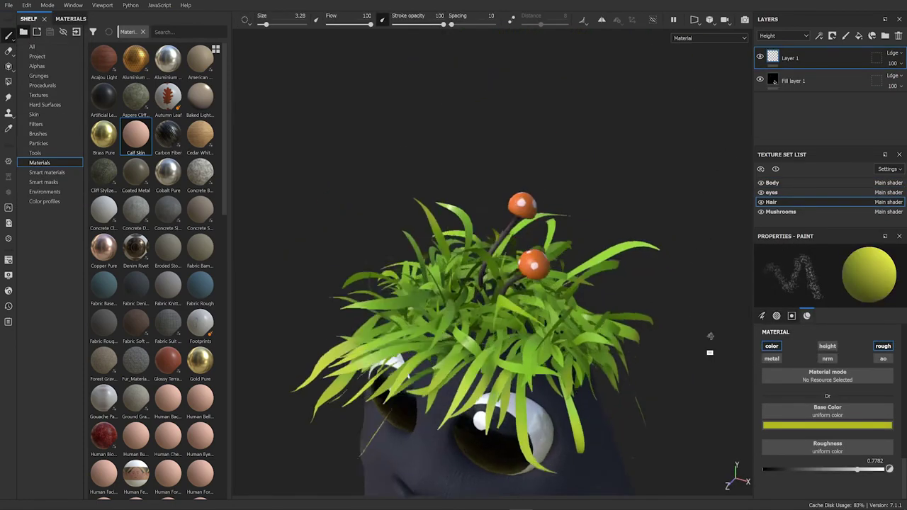
{"action": "left_click_drag", "start_coordinate": [496, 283], "coordinate": [462, 326], "text": "alt"}
{"action": "right_click_drag", "start_coordinate": [462, 326], "coordinate": [462, 334], "text": "alt"}
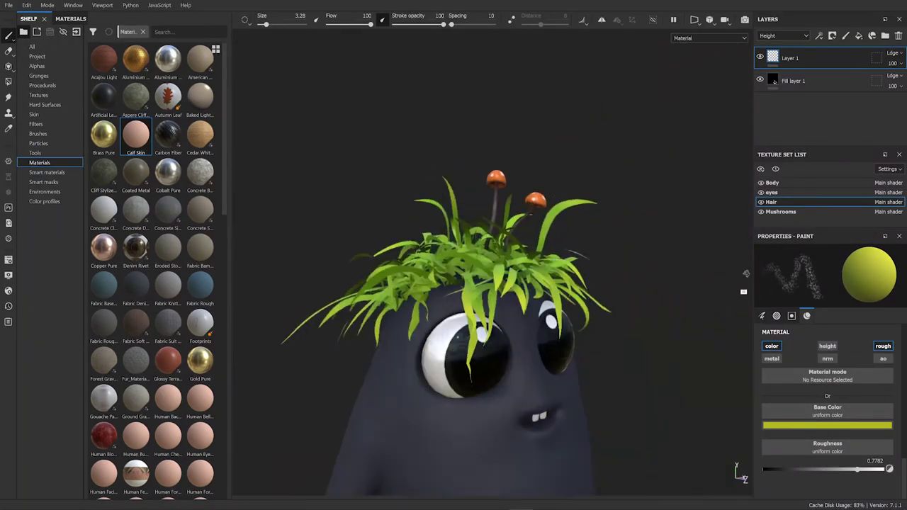